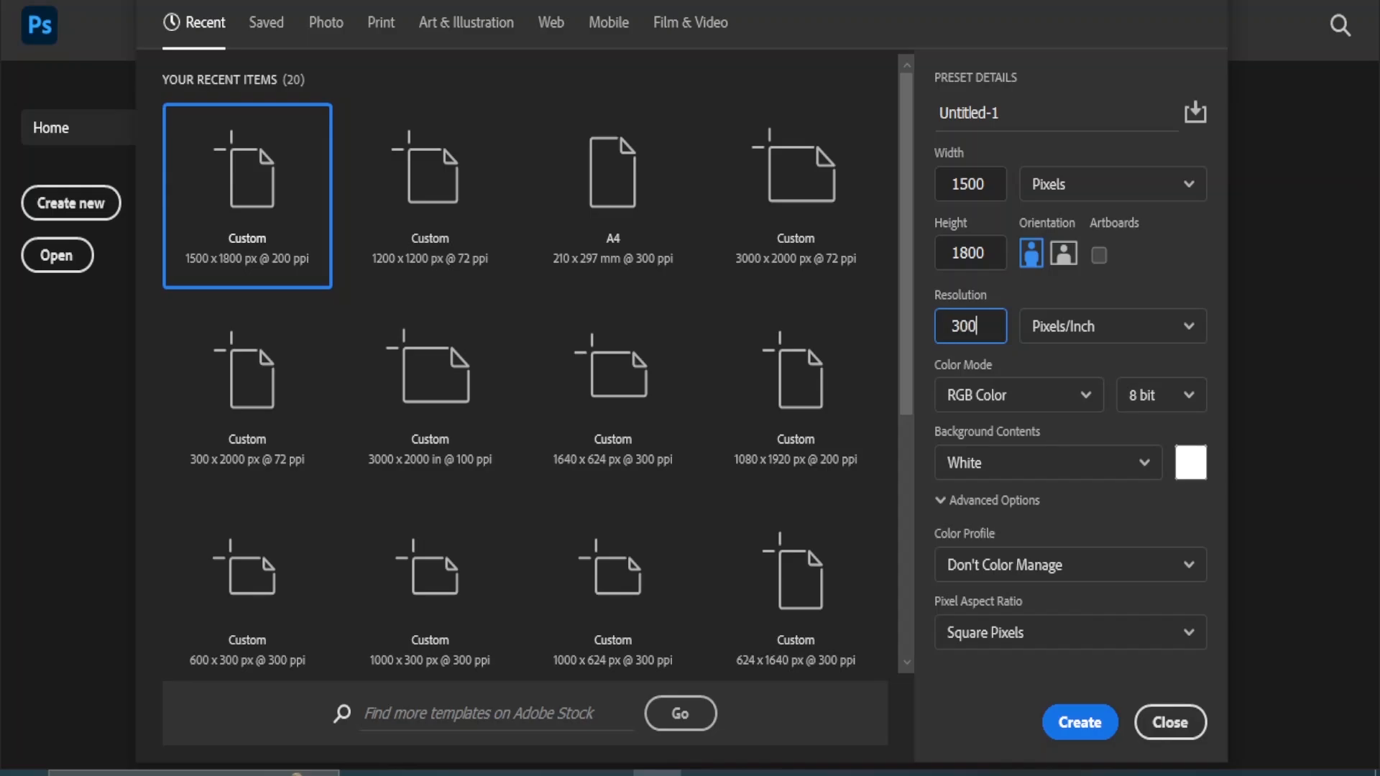
Create the 1500 × 1800 px document and place the png9 kebab platter image just below the canvas centre, scaled to about 1239 × 682 px.
{"action": "left_click", "coordinate": [1080, 722]}
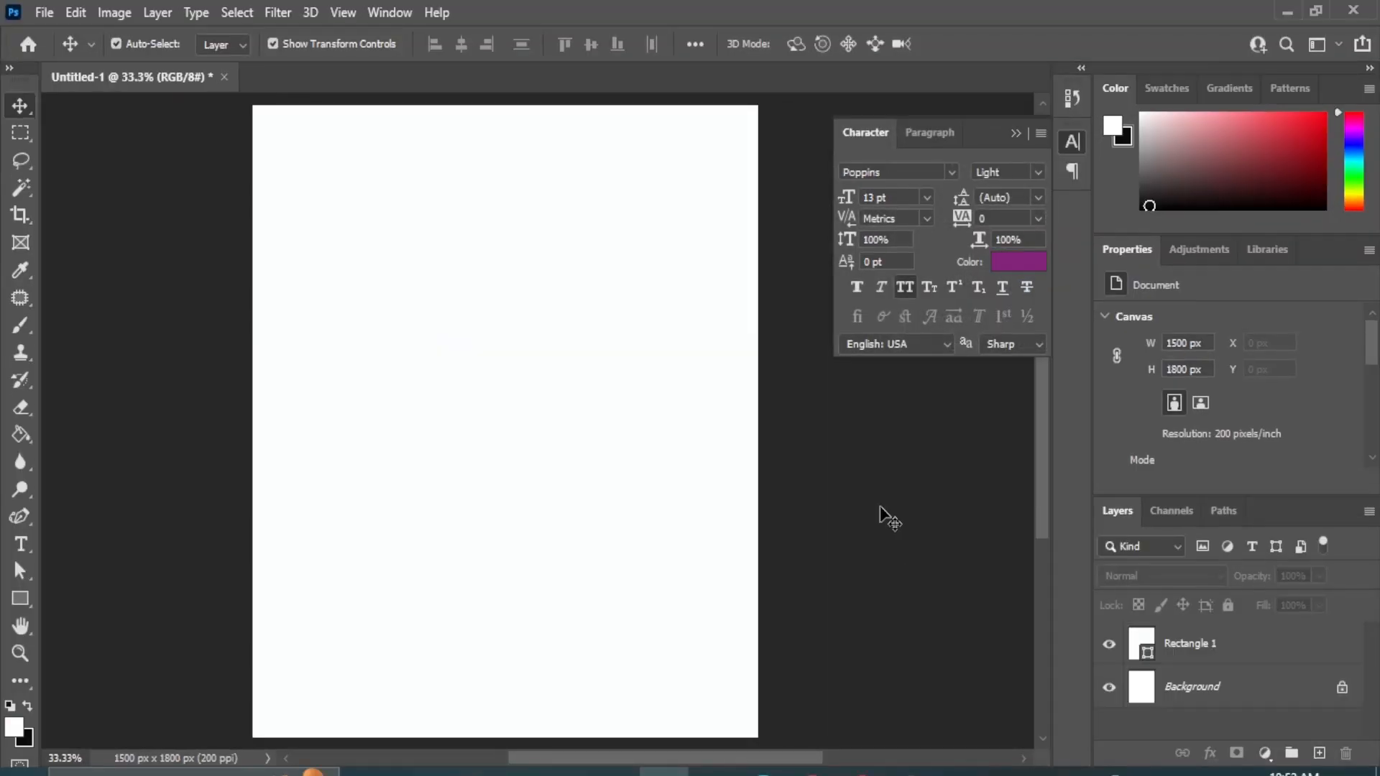
{"action": "mouse_move", "coordinate": [615, 771]}
{"action": "left_click", "coordinate": [644, 711]}
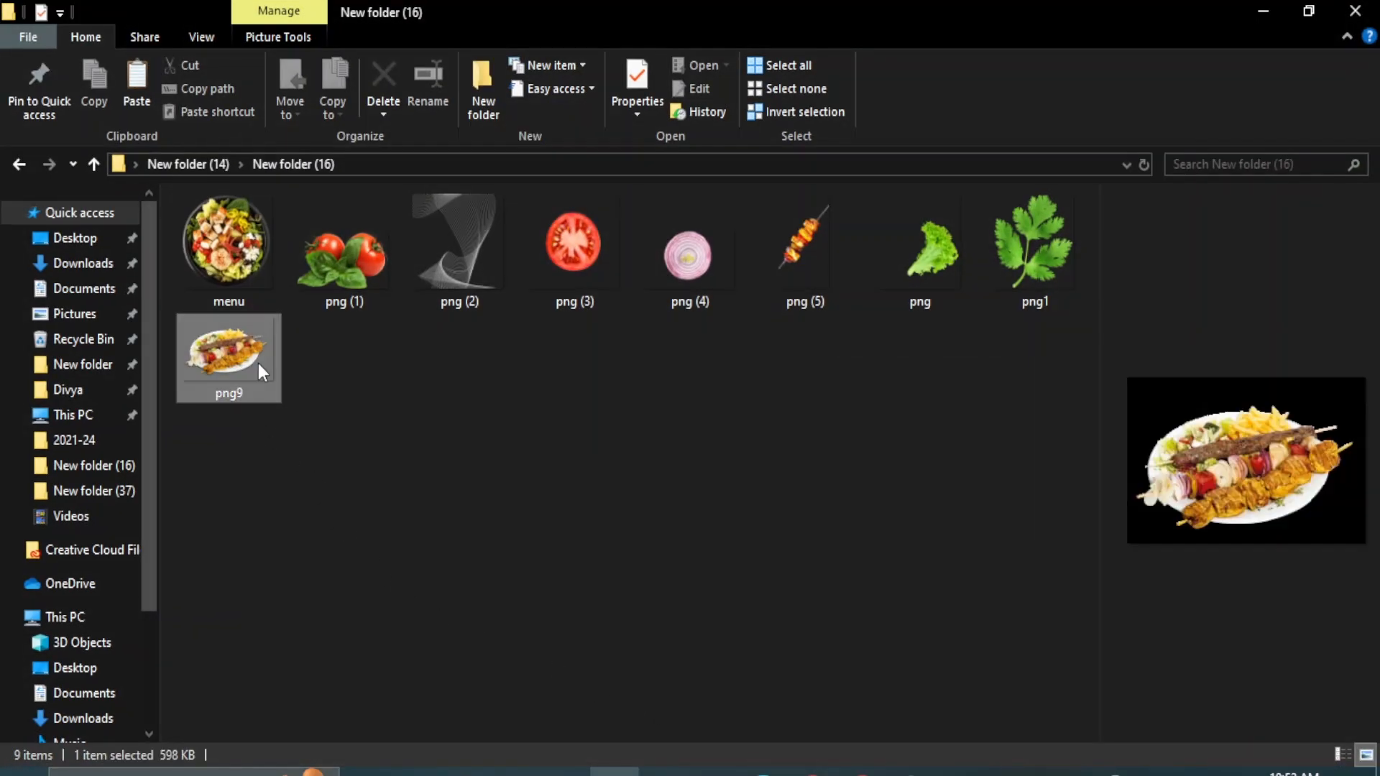
{"action": "left_click_drag", "start_coordinate": [257, 363], "coordinate": [478, 480]}
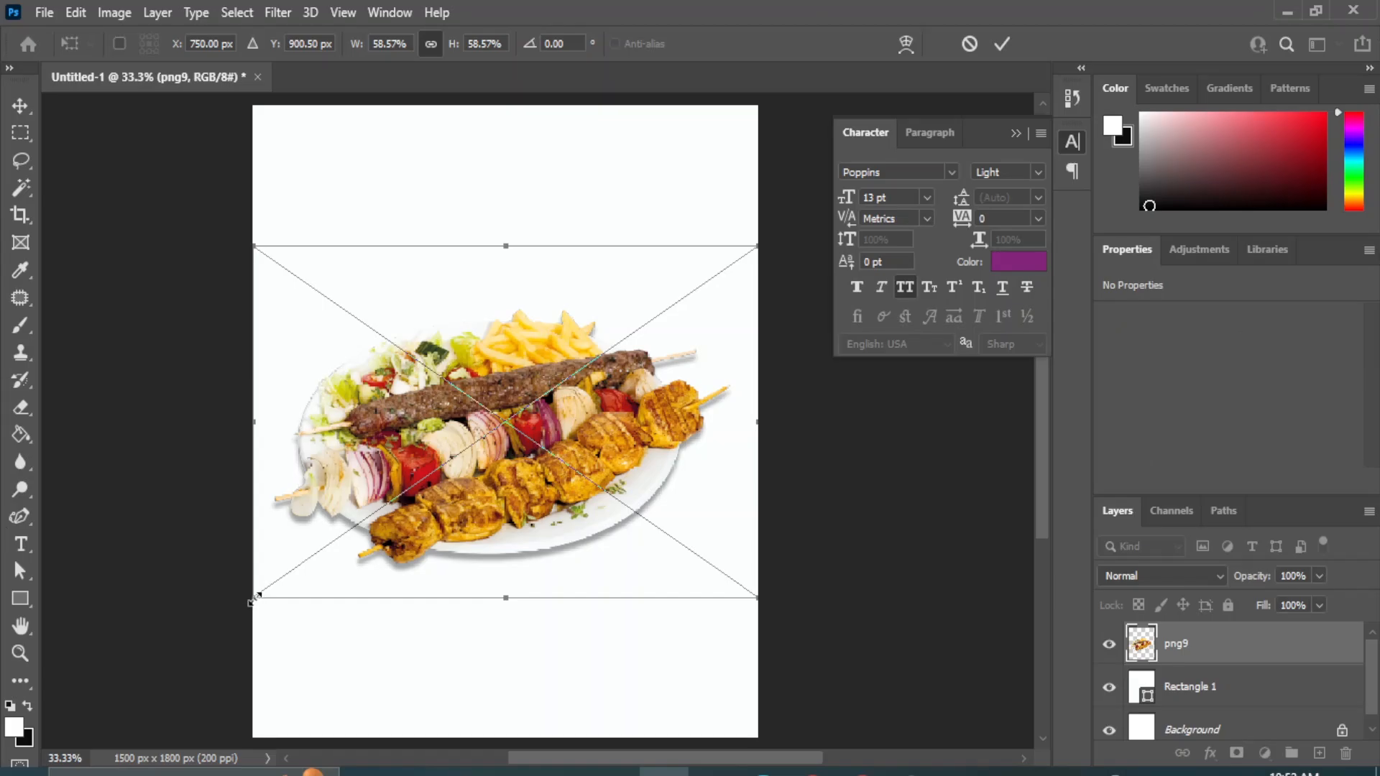
{"action": "left_click_drag", "start_coordinate": [253, 599], "coordinate": [302, 584]}
{"action": "left_click_drag", "start_coordinate": [554, 420], "coordinate": [550, 460]}
{"action": "left_click", "coordinate": [20, 106]}
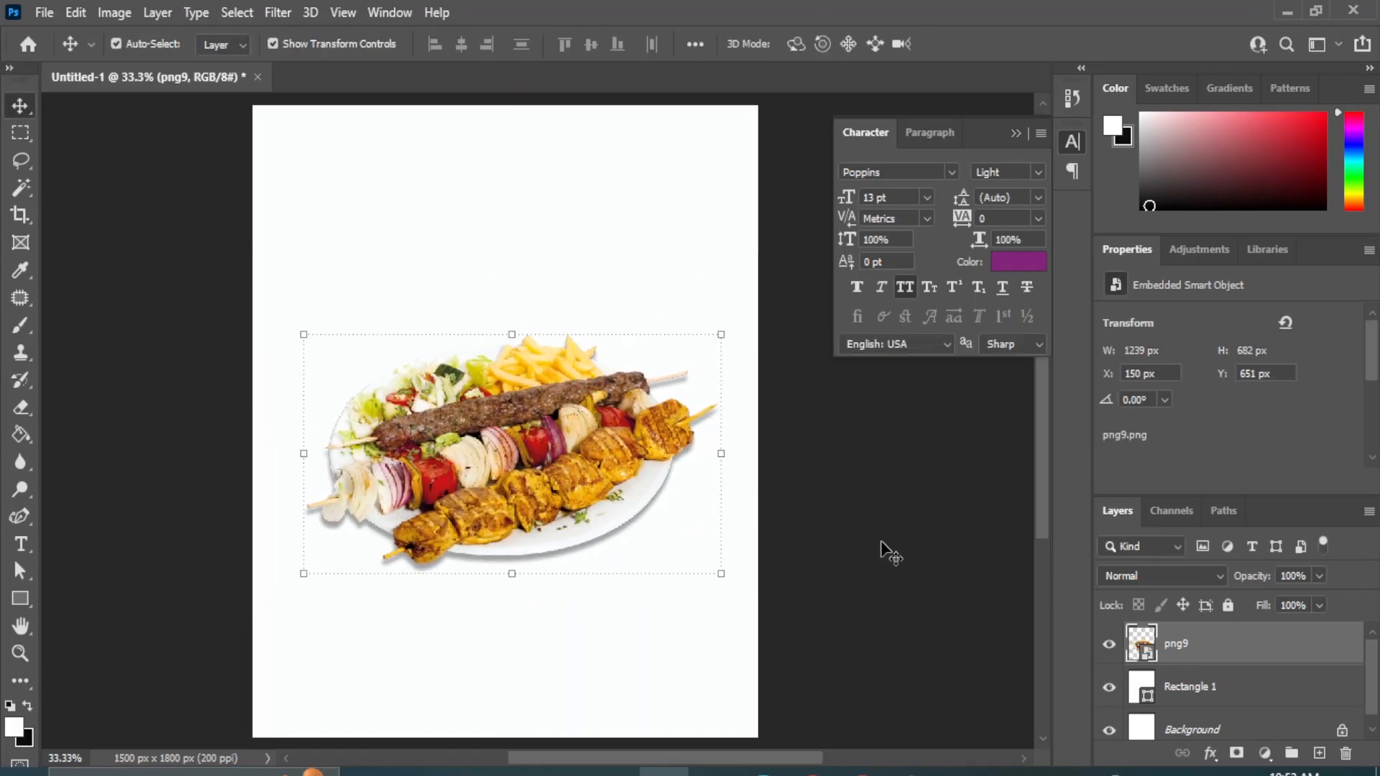
{"action": "left_click", "coordinate": [875, 511]}
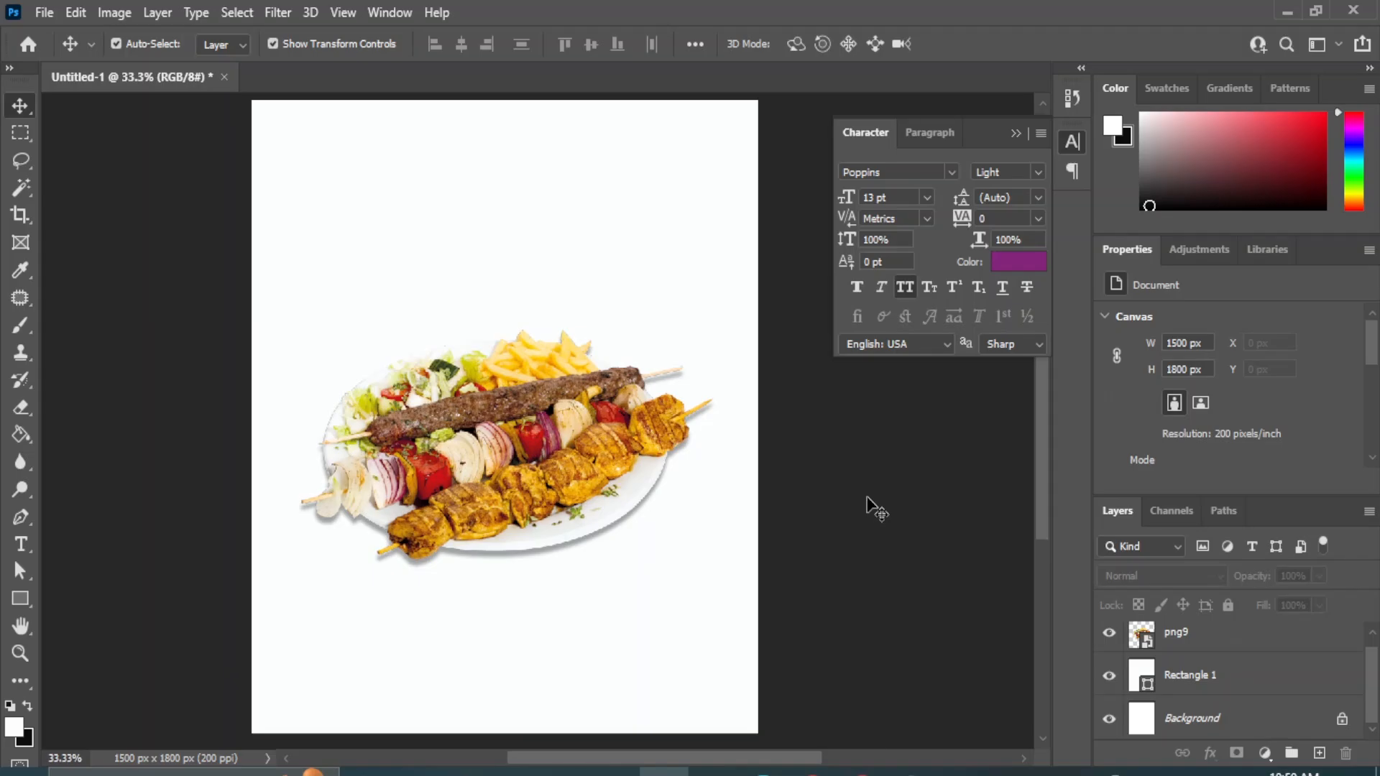
Draw a Pen tool triangle about 1503 × 974 px from the canvas's lower corners to the platter's middle, and put its layer beneath png9.
{"action": "left_click", "coordinate": [21, 516]}
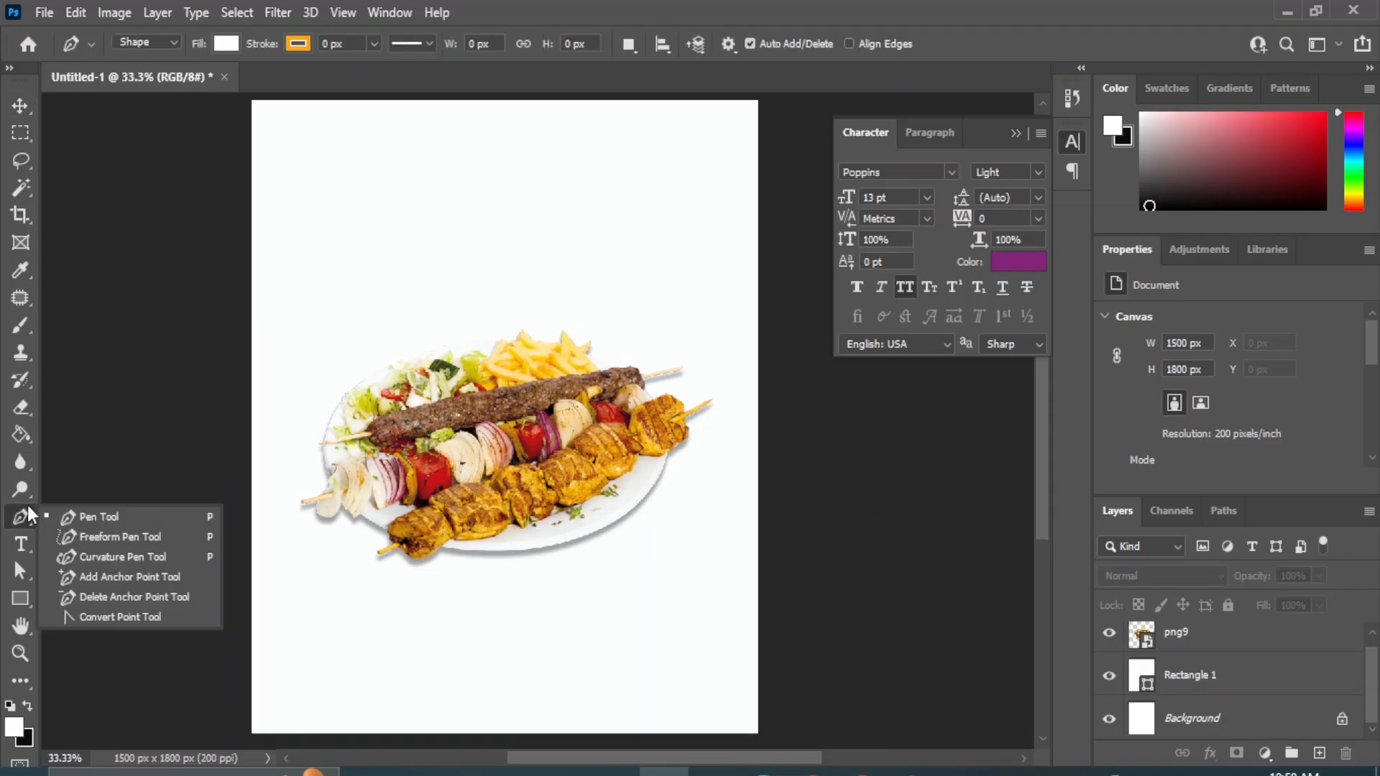
{"action": "left_click", "coordinate": [89, 512]}
{"action": "left_click", "coordinate": [348, 662]}
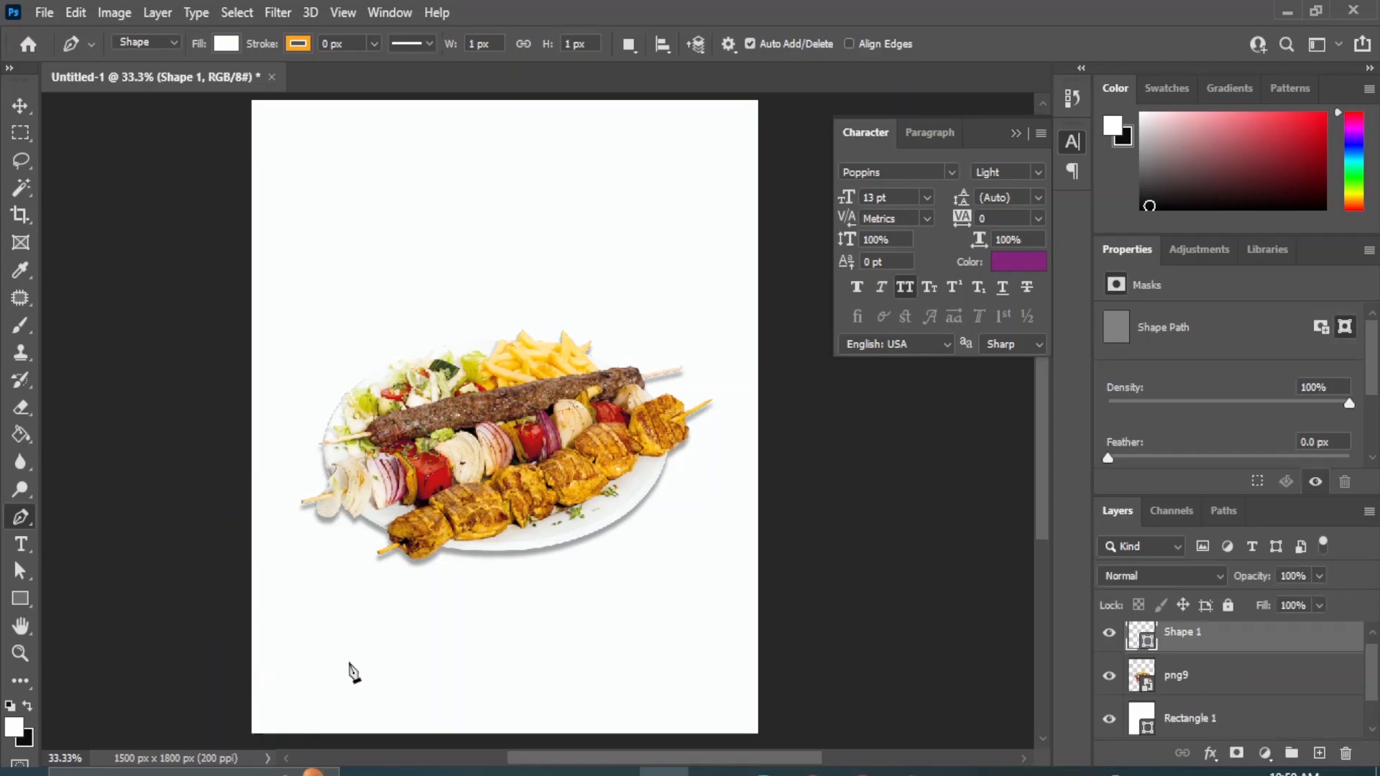
{"action": "left_click", "coordinate": [498, 388]}
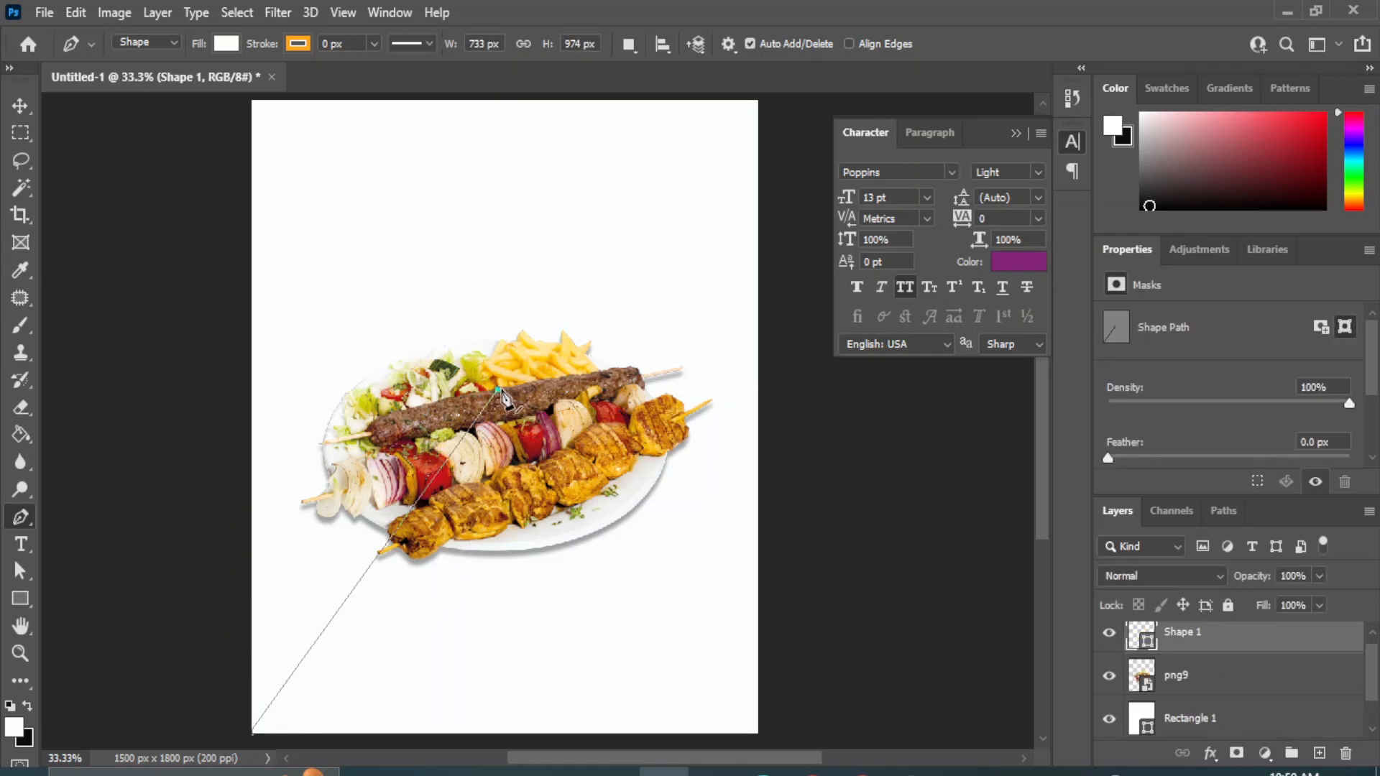
{"action": "left_click", "coordinate": [758, 733]}
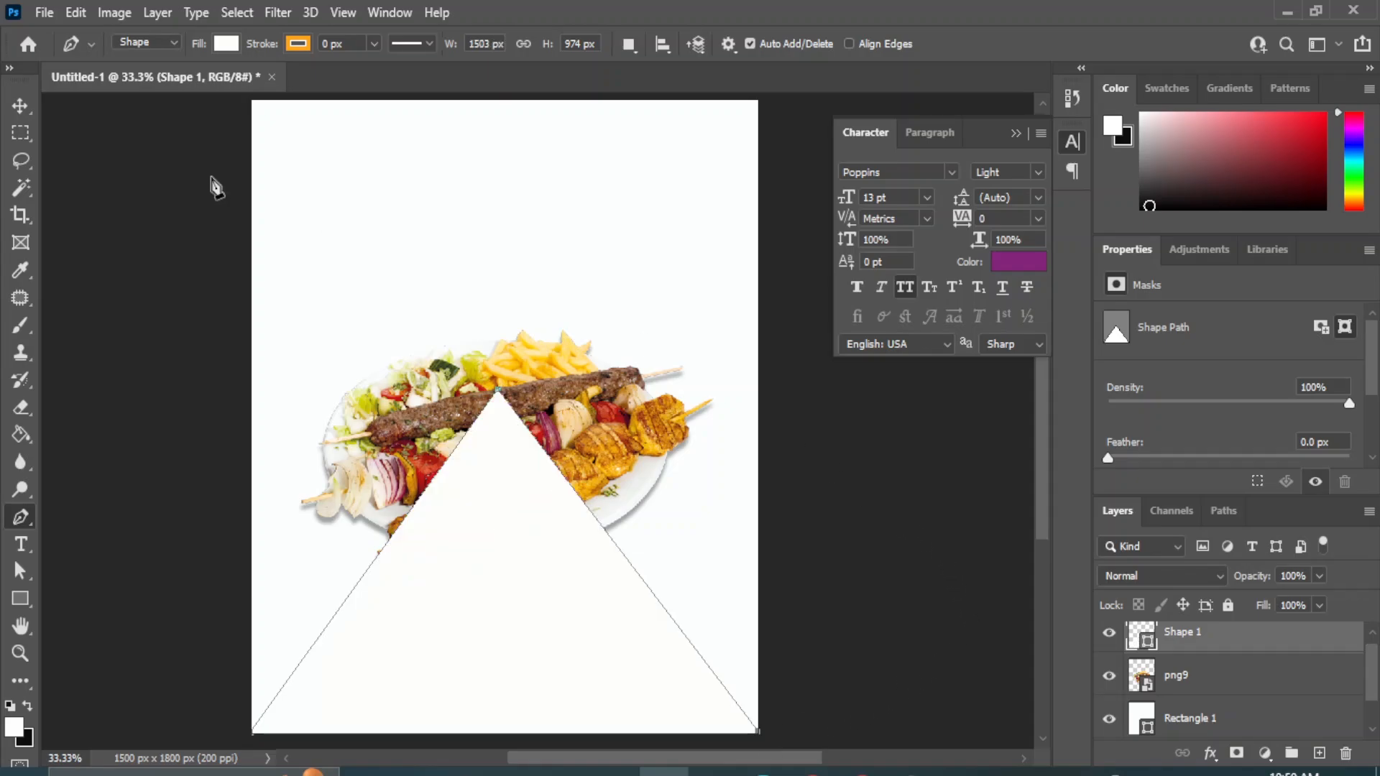
{"action": "left_click", "coordinate": [21, 108]}
{"action": "left_click_drag", "start_coordinate": [1216, 644], "coordinate": [1201, 699]}
Recolour the triangle with the red #d11417 sampled from a tomato piece on the skewer.
{"action": "double_click", "coordinate": [1139, 673]}
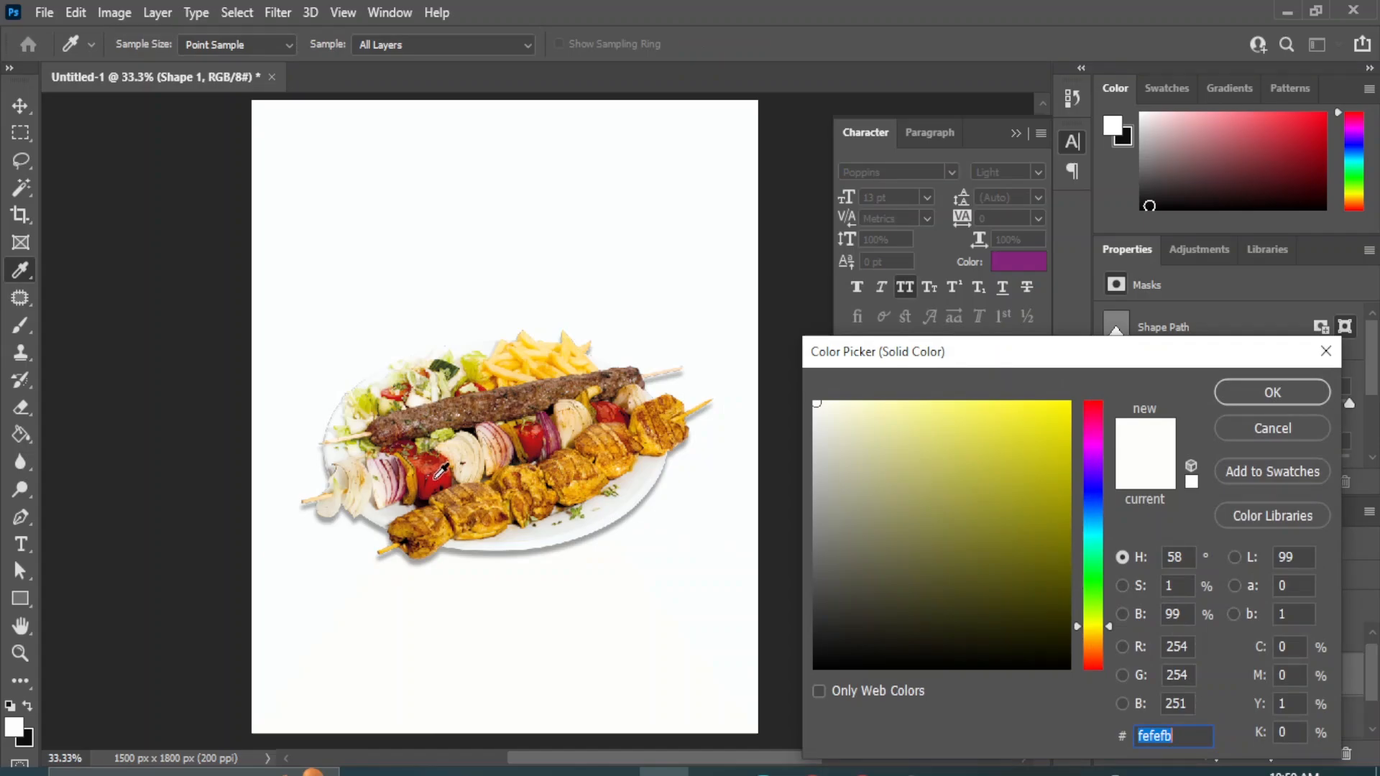
{"action": "left_click", "coordinate": [434, 477]}
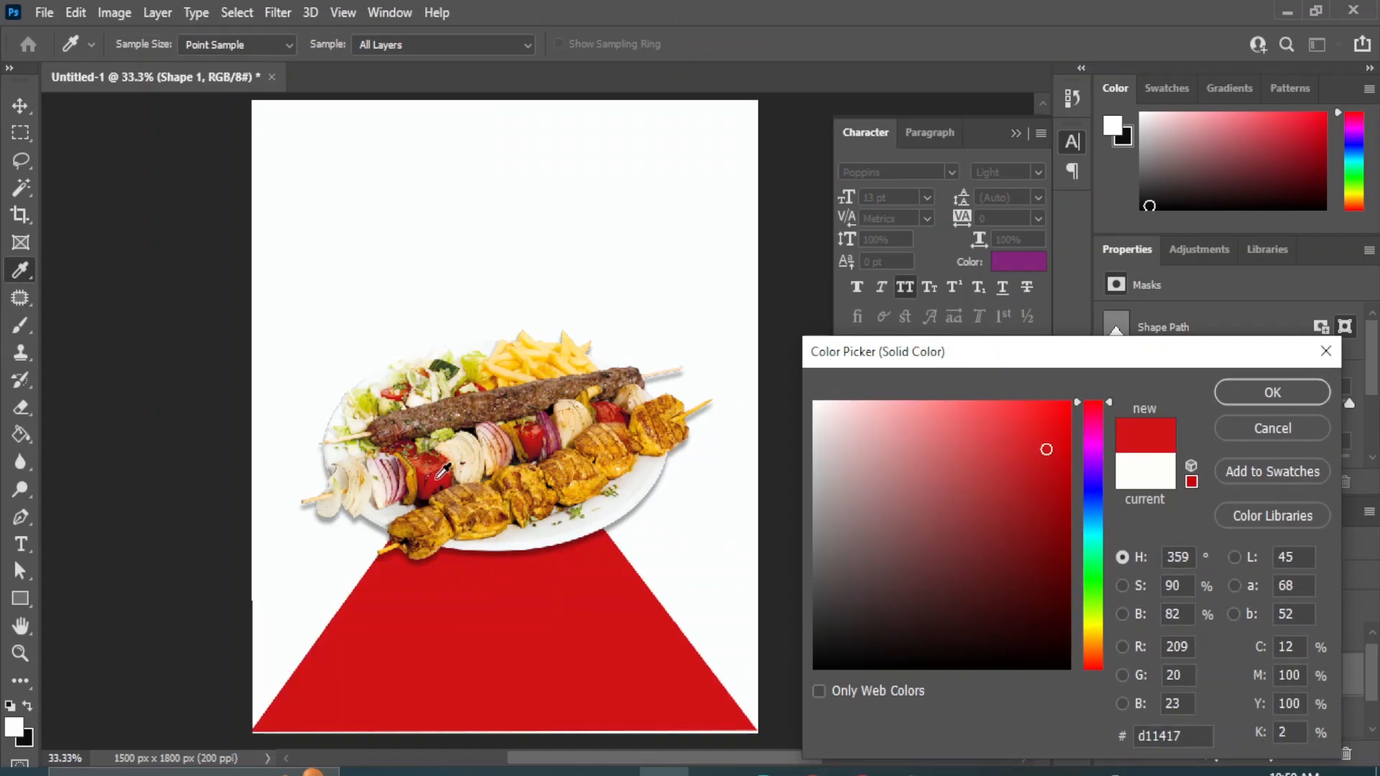
{"action": "left_click", "coordinate": [1271, 393]}
Enlarge the red triangle to about 1777 × 1152 px so it extends past the canvas's lower edge, keeping its apex in place.
{"action": "left_click_drag", "start_coordinate": [497, 388], "coordinate": [541, 309]}
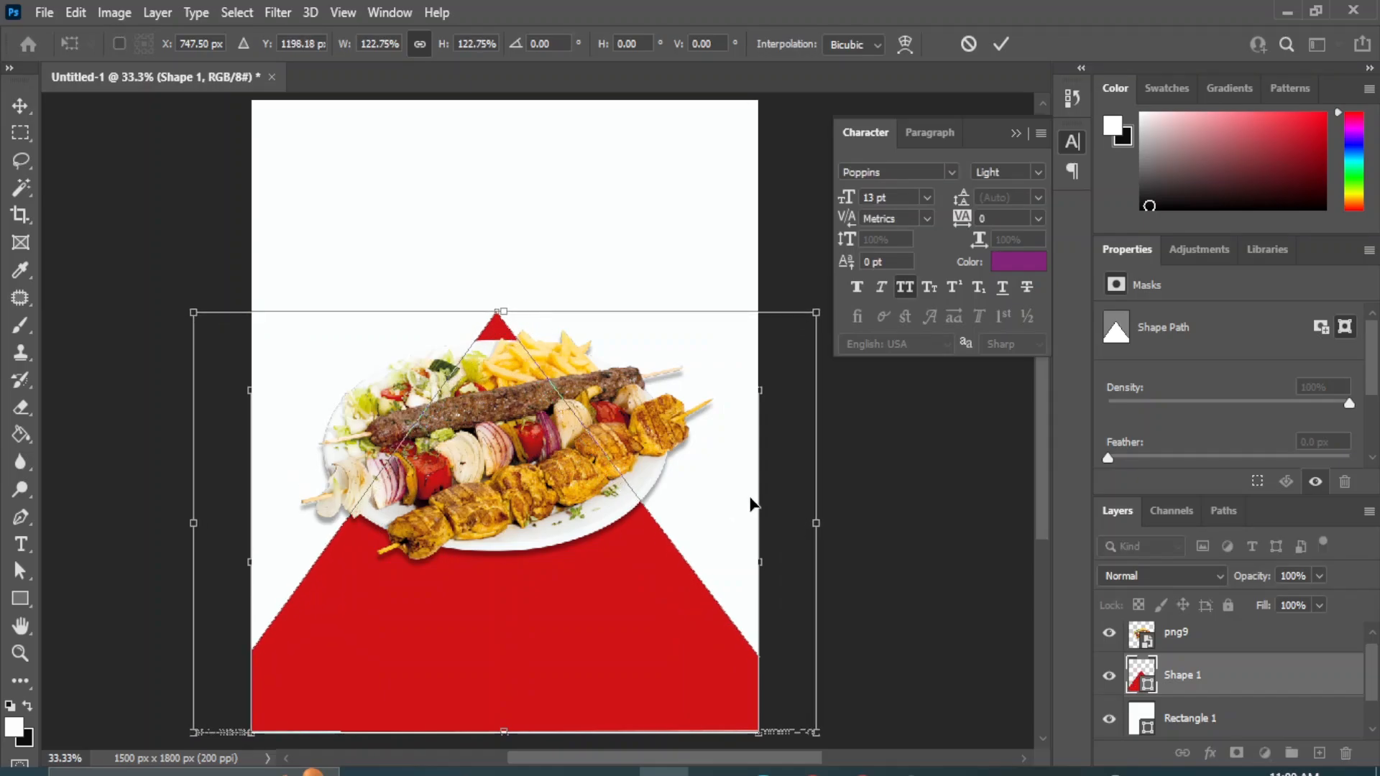
{"action": "key", "text": "ctrl+z"}
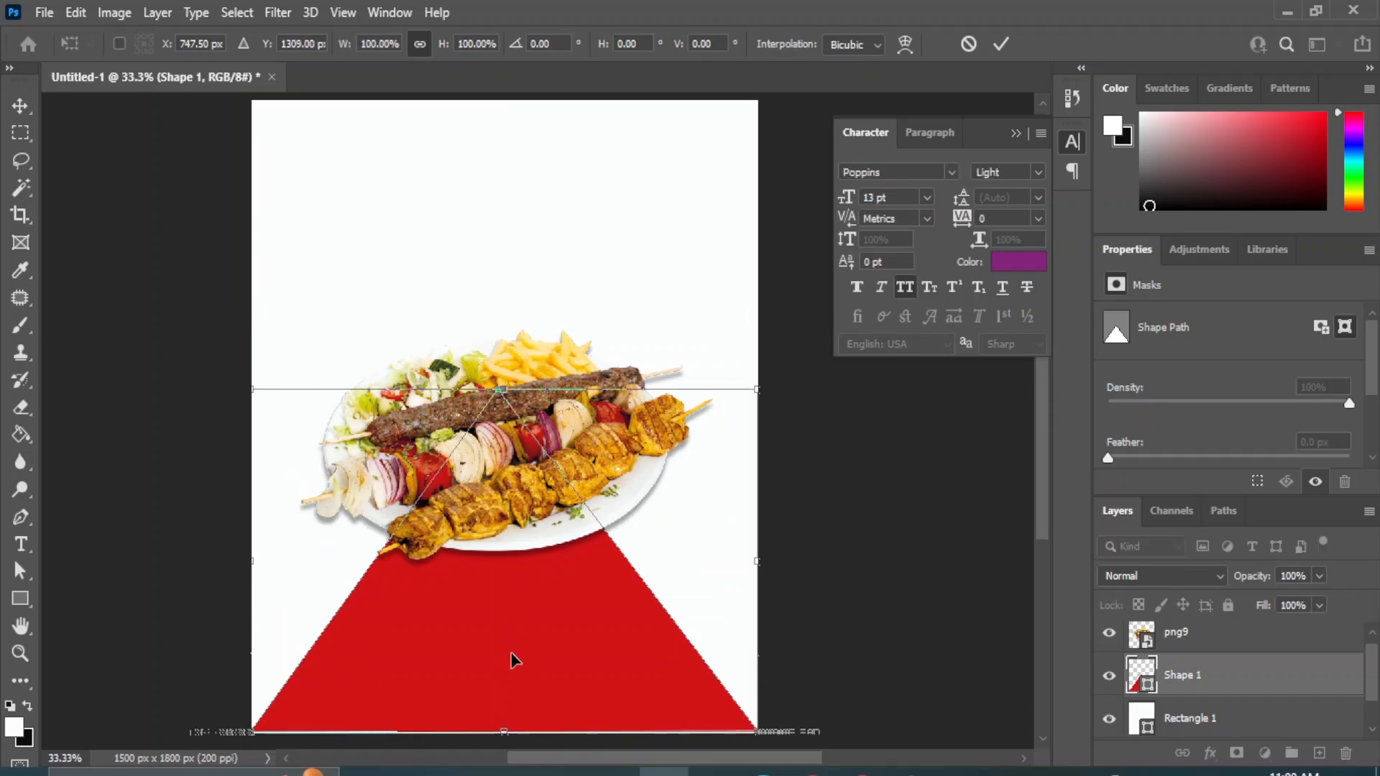
{"action": "left_click_drag", "start_coordinate": [502, 725], "coordinate": [513, 750]}
{"action": "left_click", "coordinate": [19, 106]}
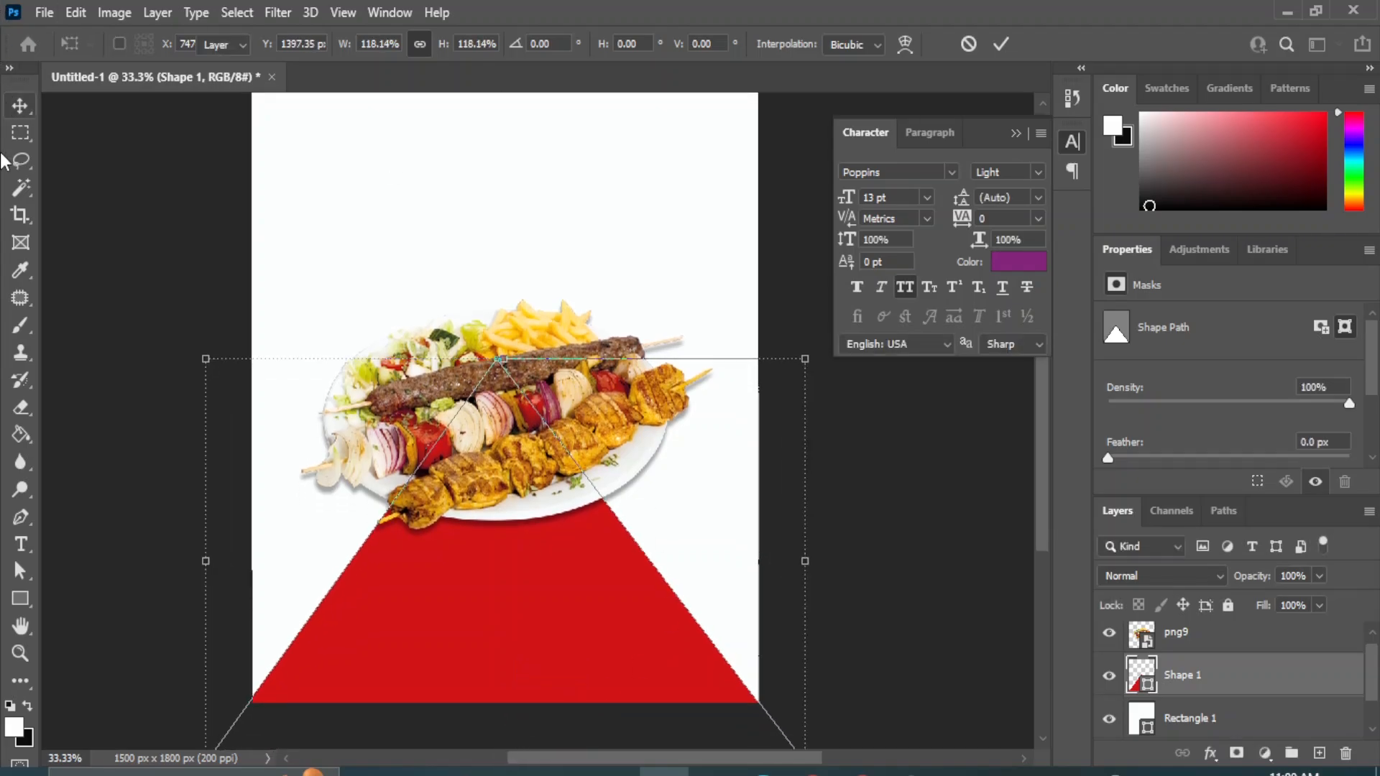
{"action": "left_click", "coordinate": [957, 508]}
Change the fill of the Rectangle 1 background to the light grey #e7e8e6 sampled from the platter image.
{"action": "left_click", "coordinate": [657, 217]}
{"action": "double_click", "coordinate": [1147, 716]}
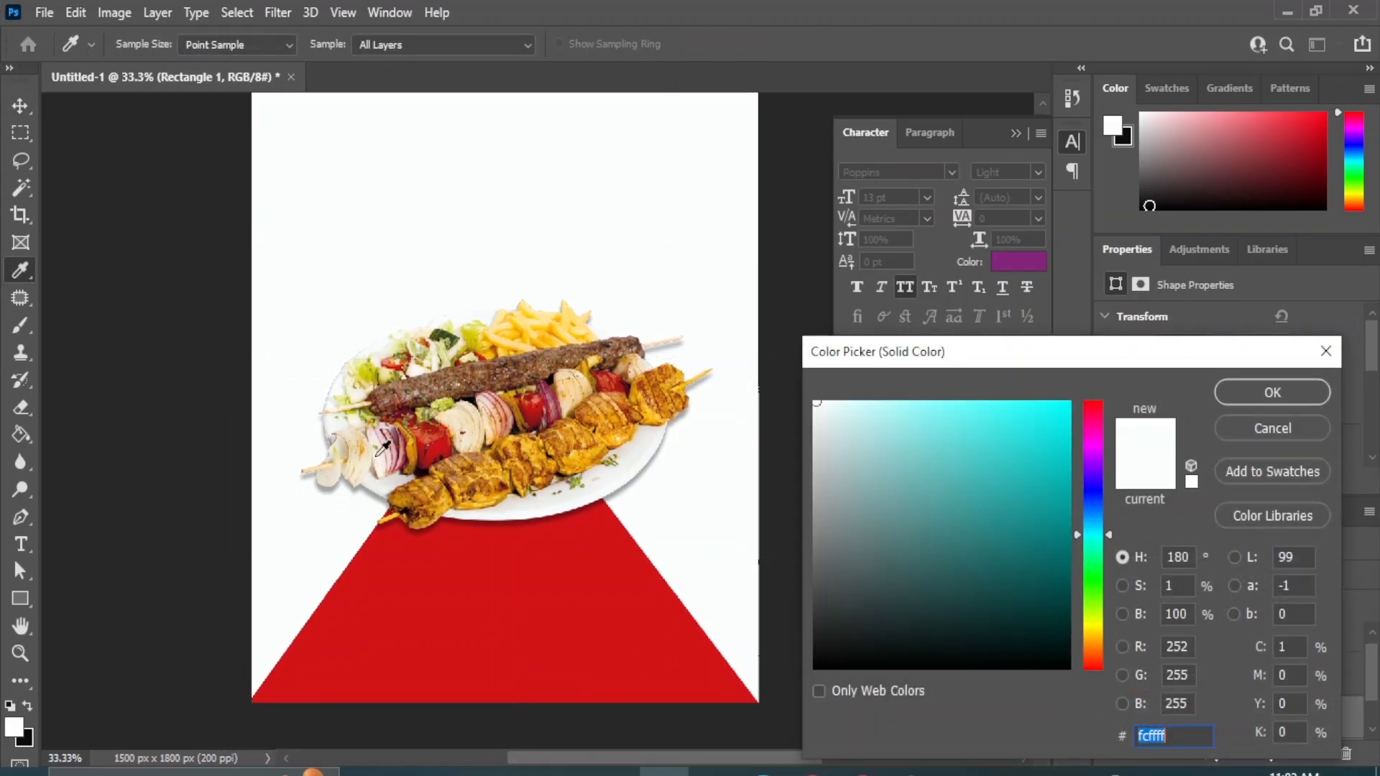
{"action": "left_click", "coordinate": [389, 482]}
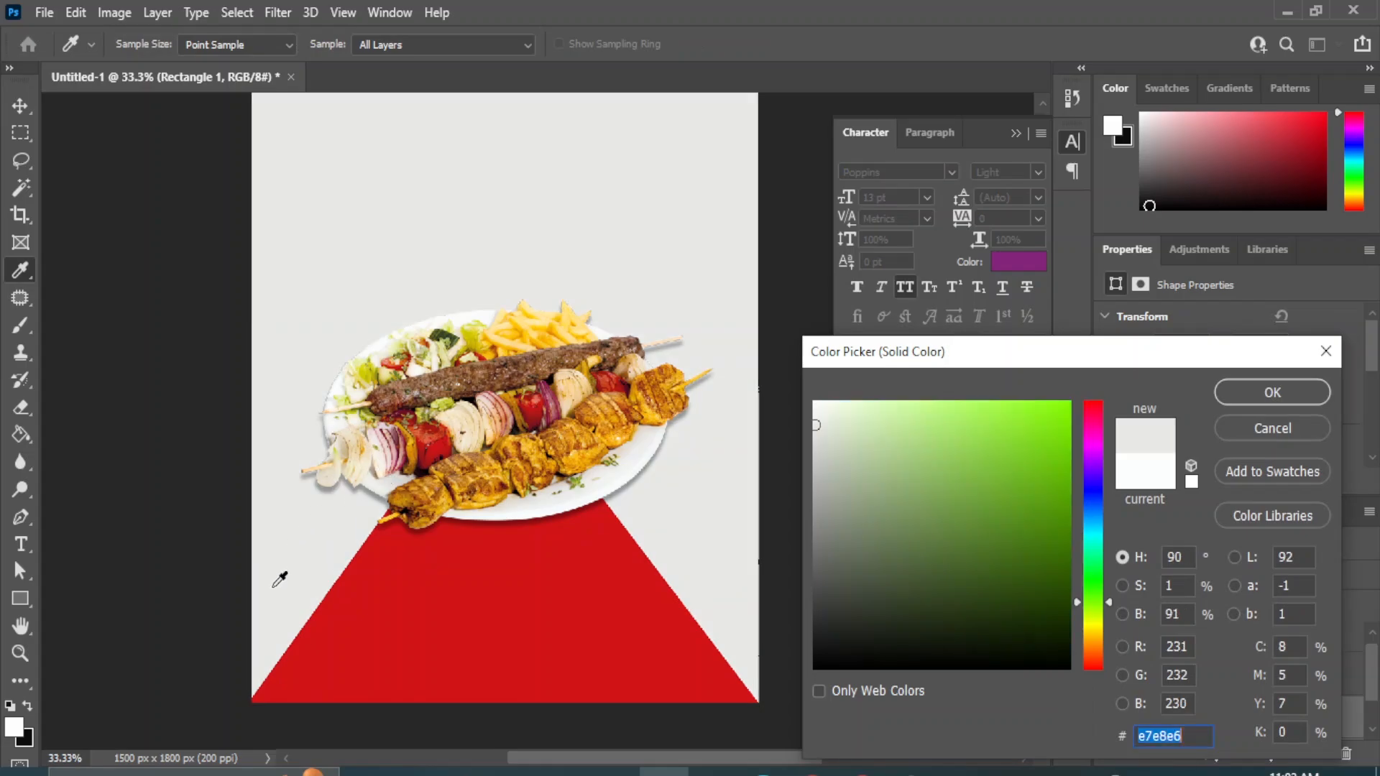
{"action": "left_click", "coordinate": [1270, 392]}
{"action": "left_click", "coordinate": [956, 503]}
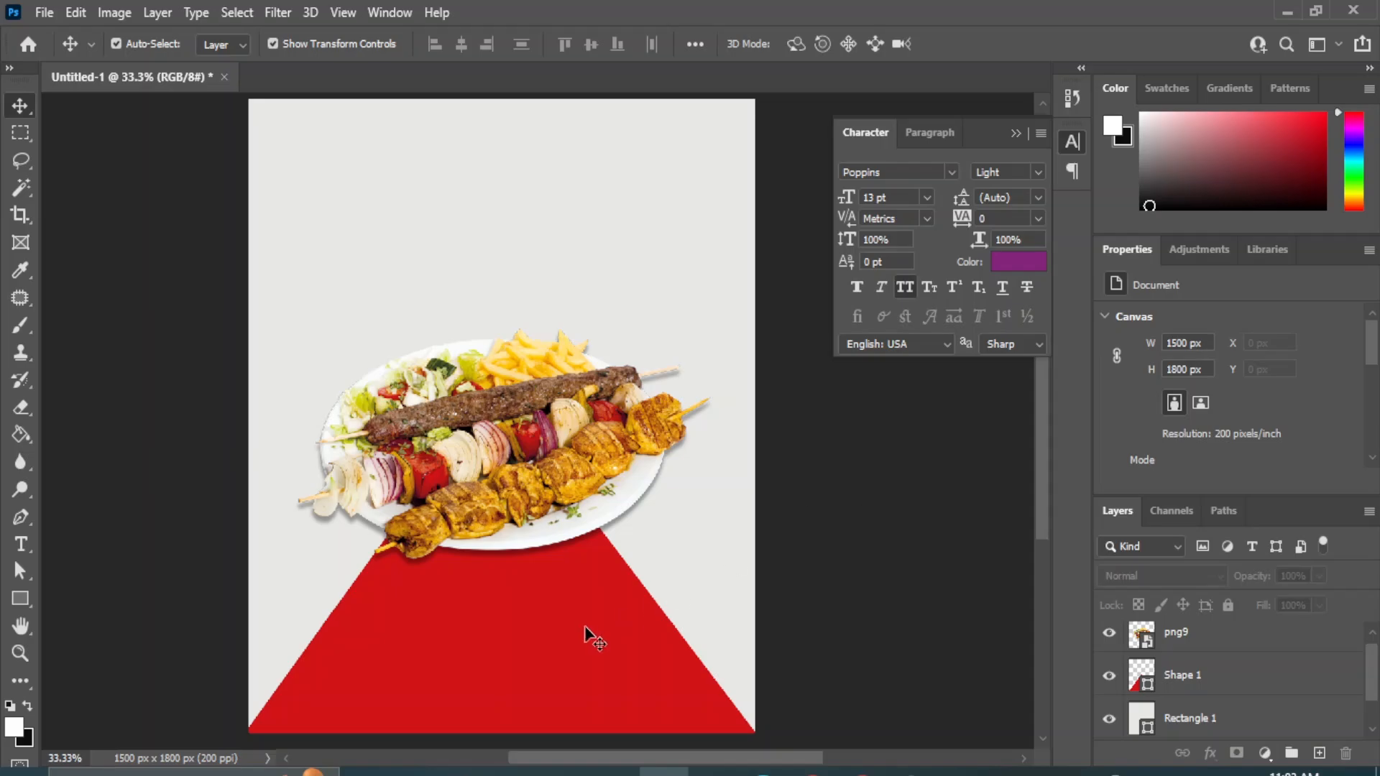
Convert the red shape to a smart object and apply a Medium-size Ripple distort filter with an increased amount to roughen its edges.
{"action": "left_click", "coordinate": [535, 654]}
{"action": "left_click", "coordinate": [278, 13]}
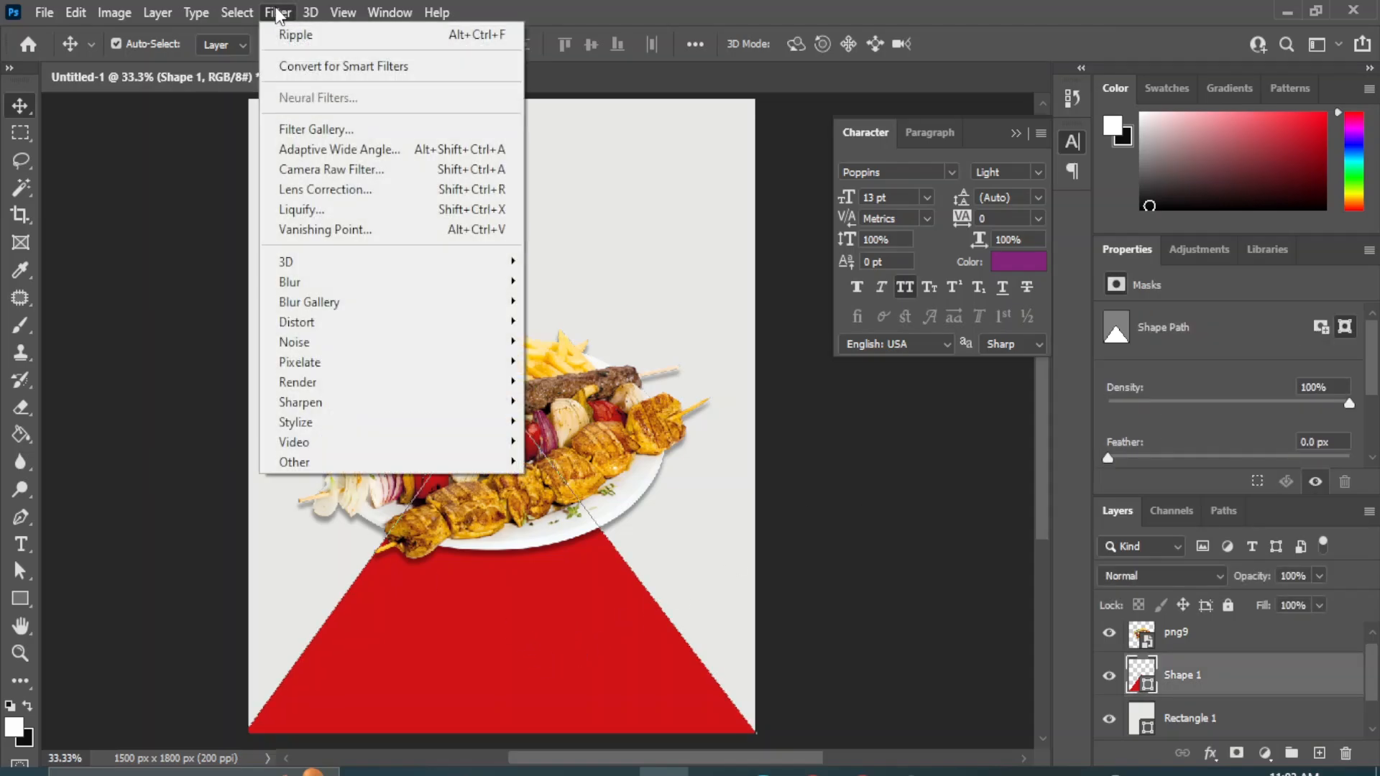
{"action": "mouse_move", "coordinate": [414, 324]}
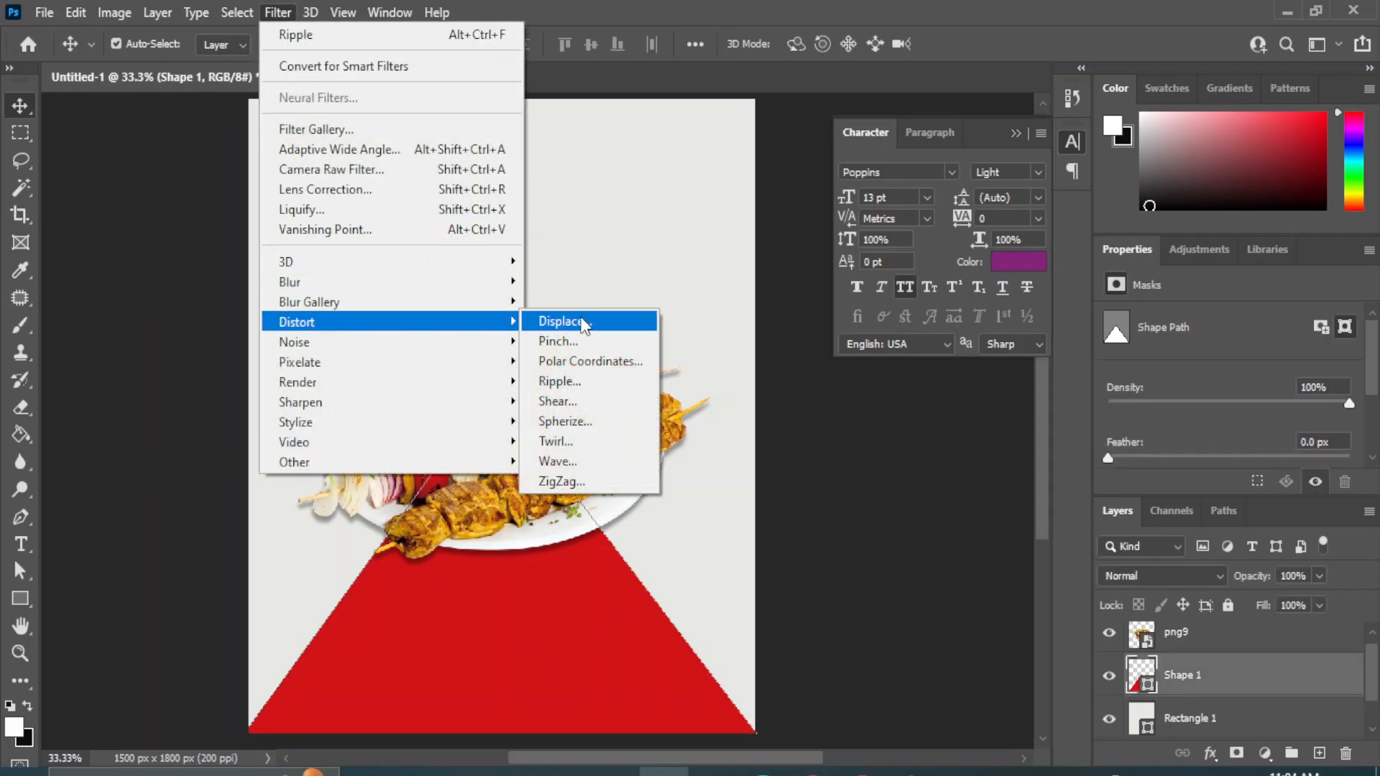
{"action": "left_click", "coordinate": [560, 385]}
{"action": "left_click", "coordinate": [647, 307]}
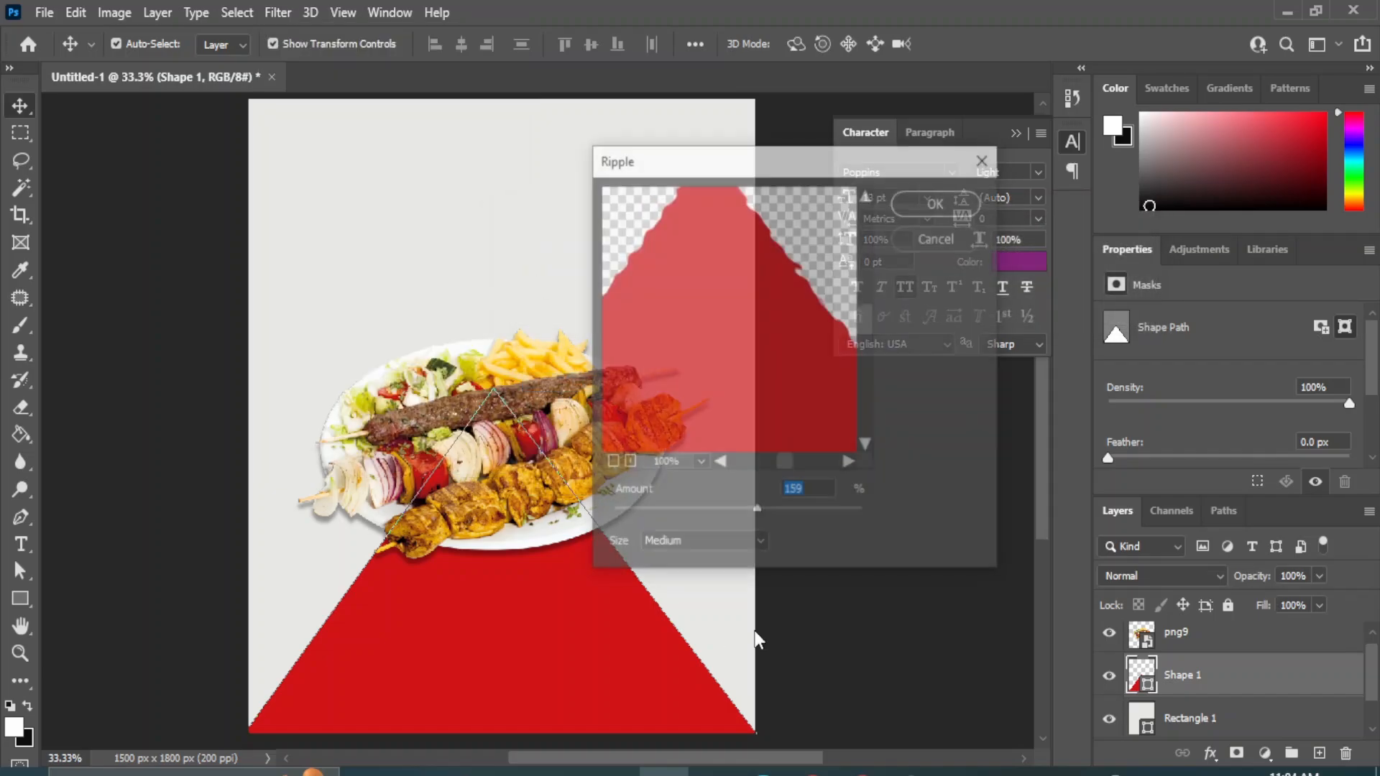
{"action": "left_click_drag", "start_coordinate": [756, 510], "coordinate": [783, 510]}
{"action": "left_click", "coordinate": [938, 203]}
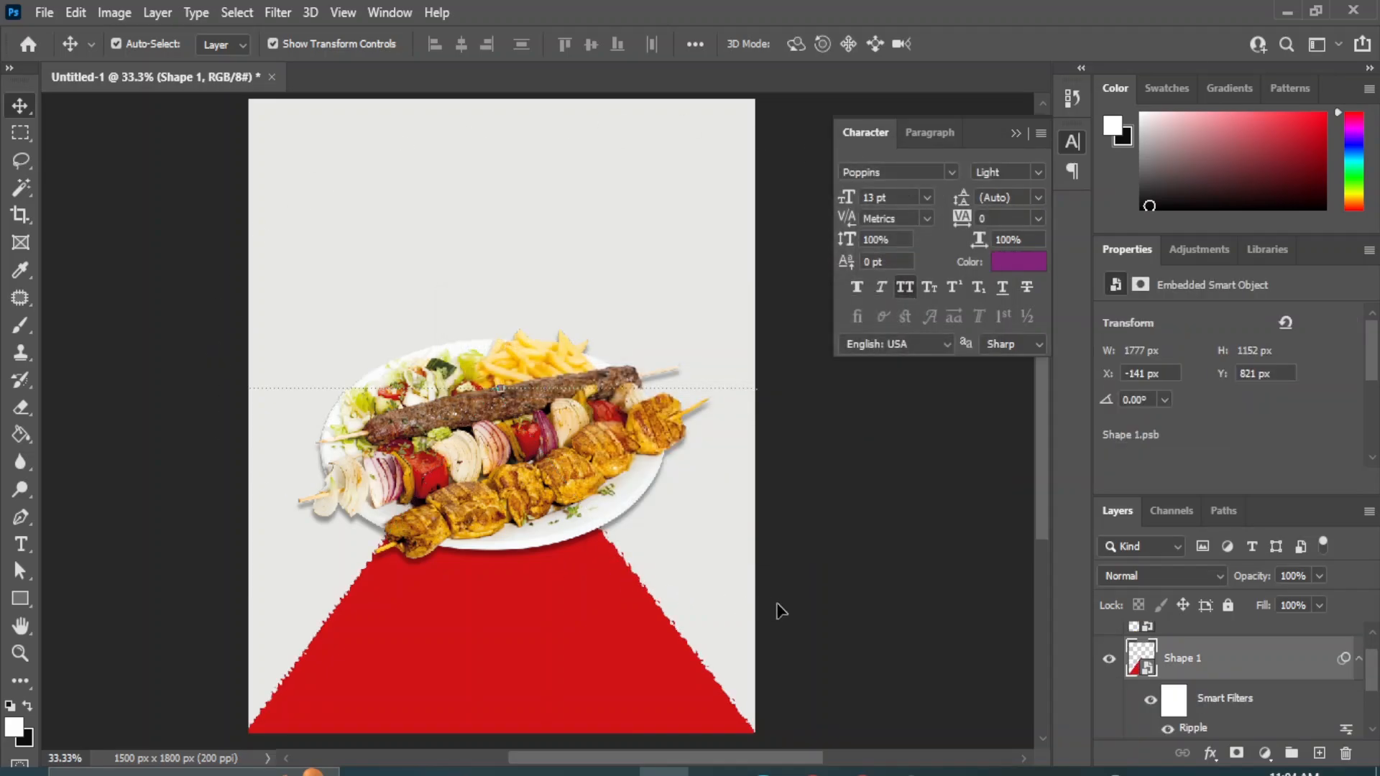
{"action": "left_click", "coordinate": [932, 540]}
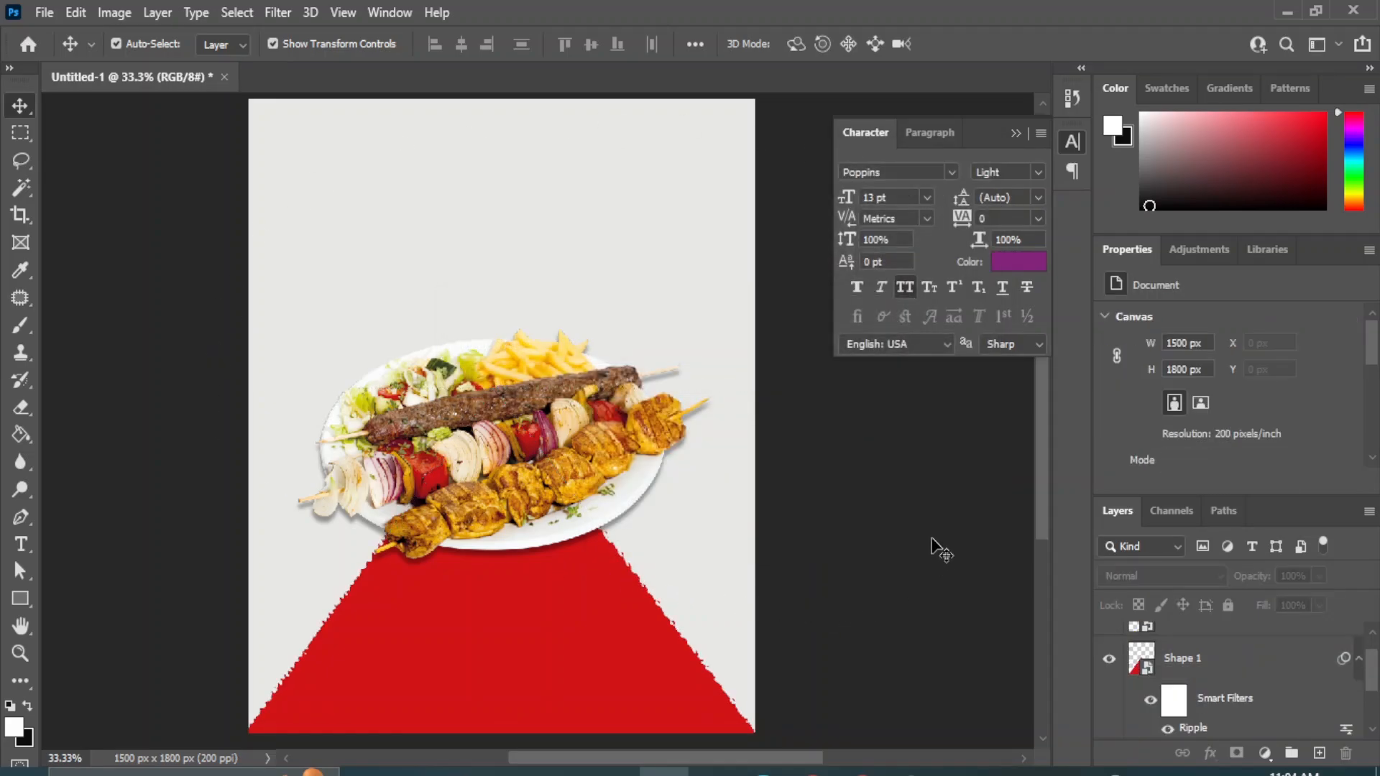
Enlarge the kebab platter image slightly to about 1317 × 724 px (56.02%), extending it on both sides.
{"action": "left_click", "coordinate": [1207, 626]}
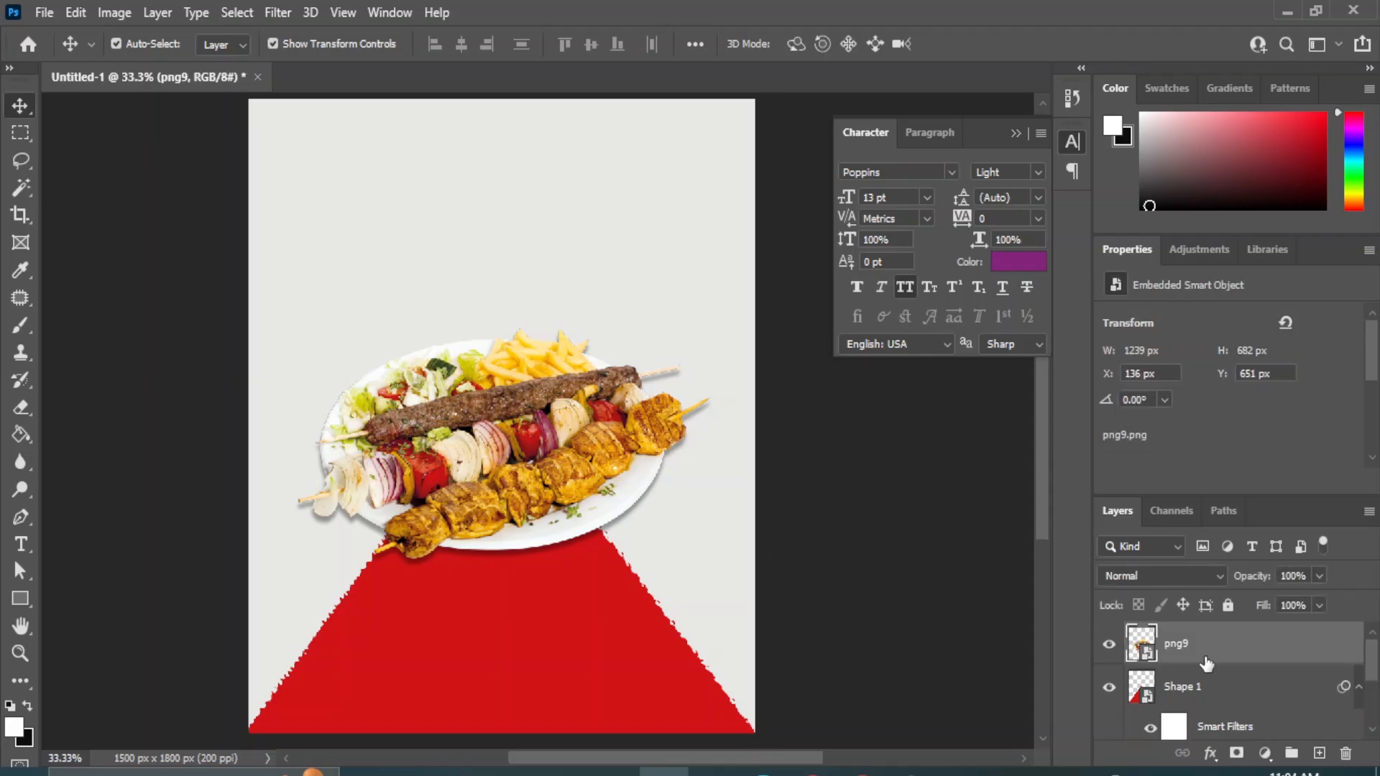
{"action": "key", "text": "ctrl+t"}
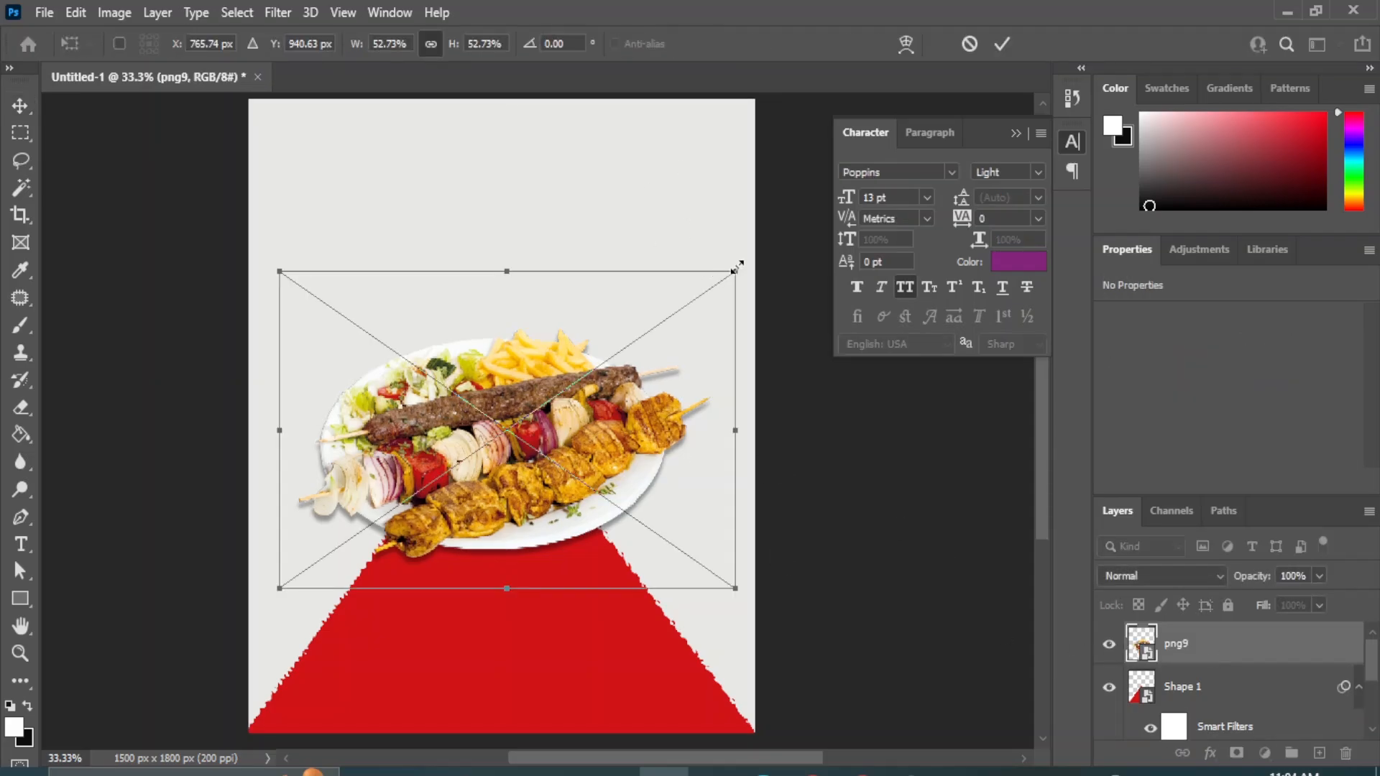
{"action": "left_click_drag", "start_coordinate": [737, 266], "coordinate": [750, 259]}
{"action": "left_click_drag", "start_coordinate": [279, 588], "coordinate": [266, 598]}
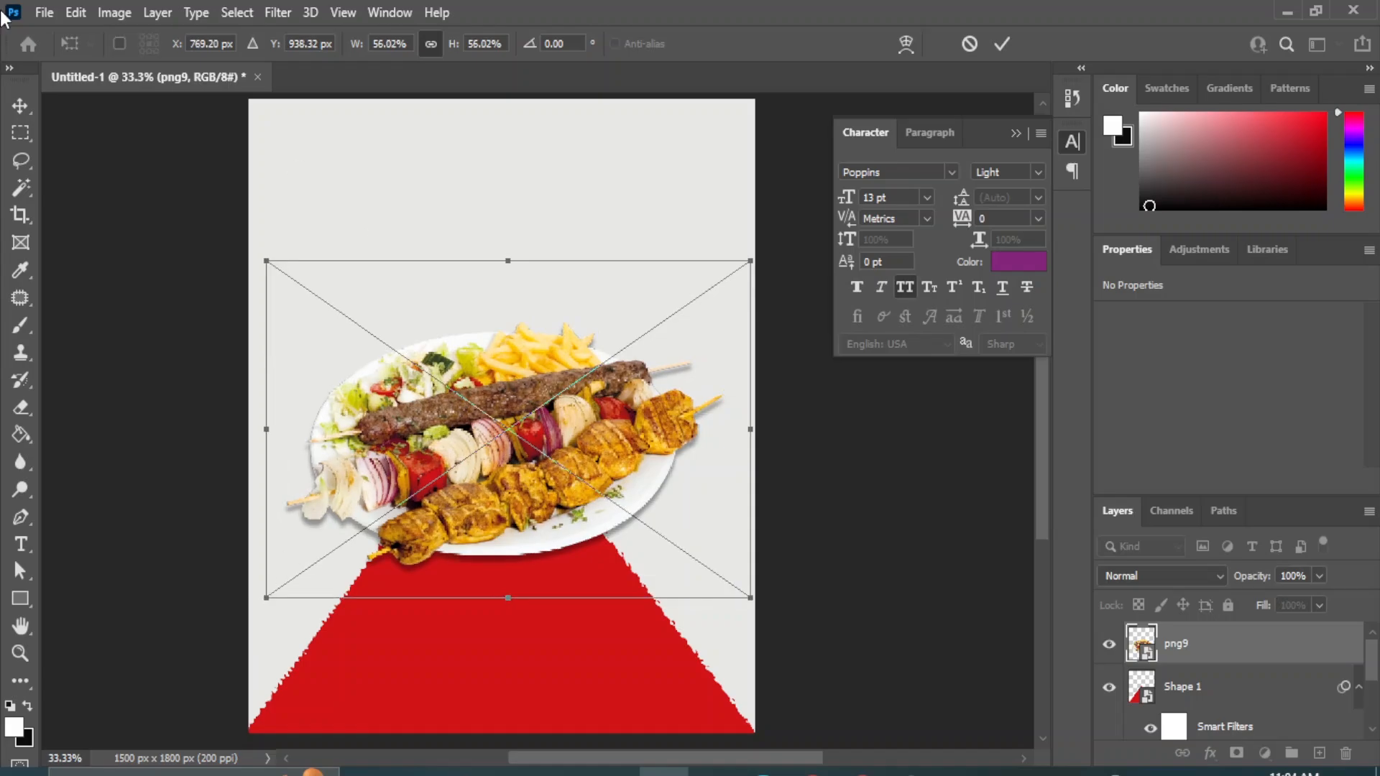
{"action": "left_click", "coordinate": [19, 107]}
{"action": "left_click", "coordinate": [853, 509]}
{"action": "left_click", "coordinate": [517, 434]}
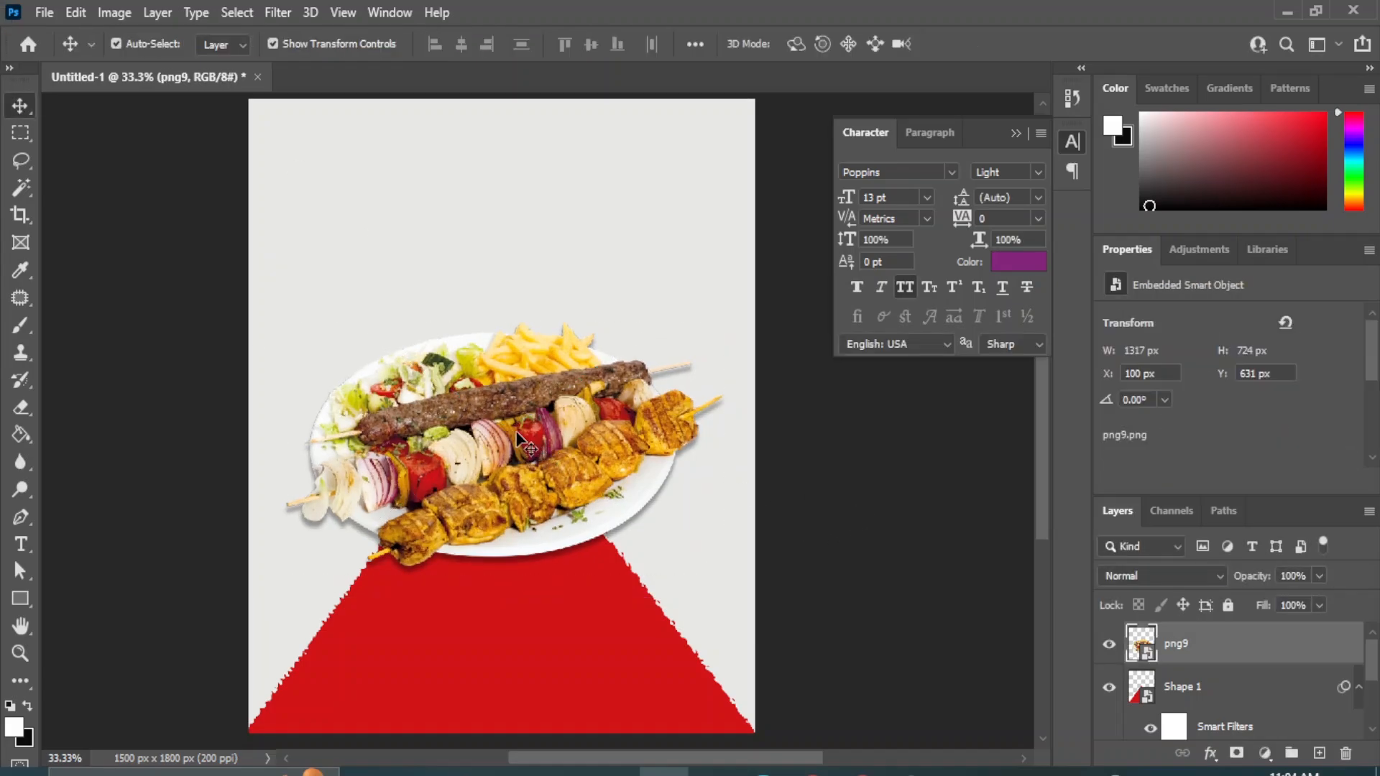
{"action": "left_click", "coordinate": [907, 536]}
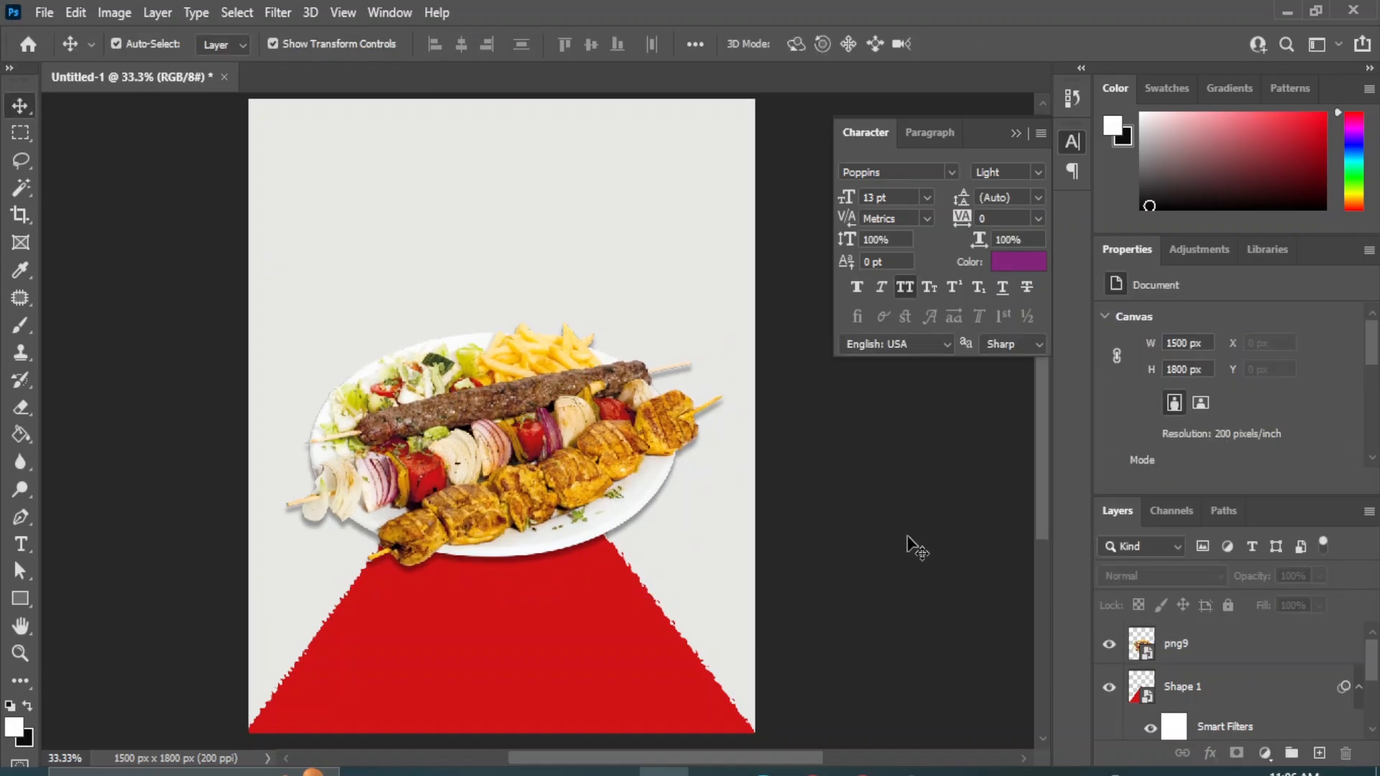
Add the text "TODAY'S" and move it to the upper centre of the canvas.
{"action": "left_click_drag", "start_coordinate": [21, 544], "coordinate": [107, 548]}
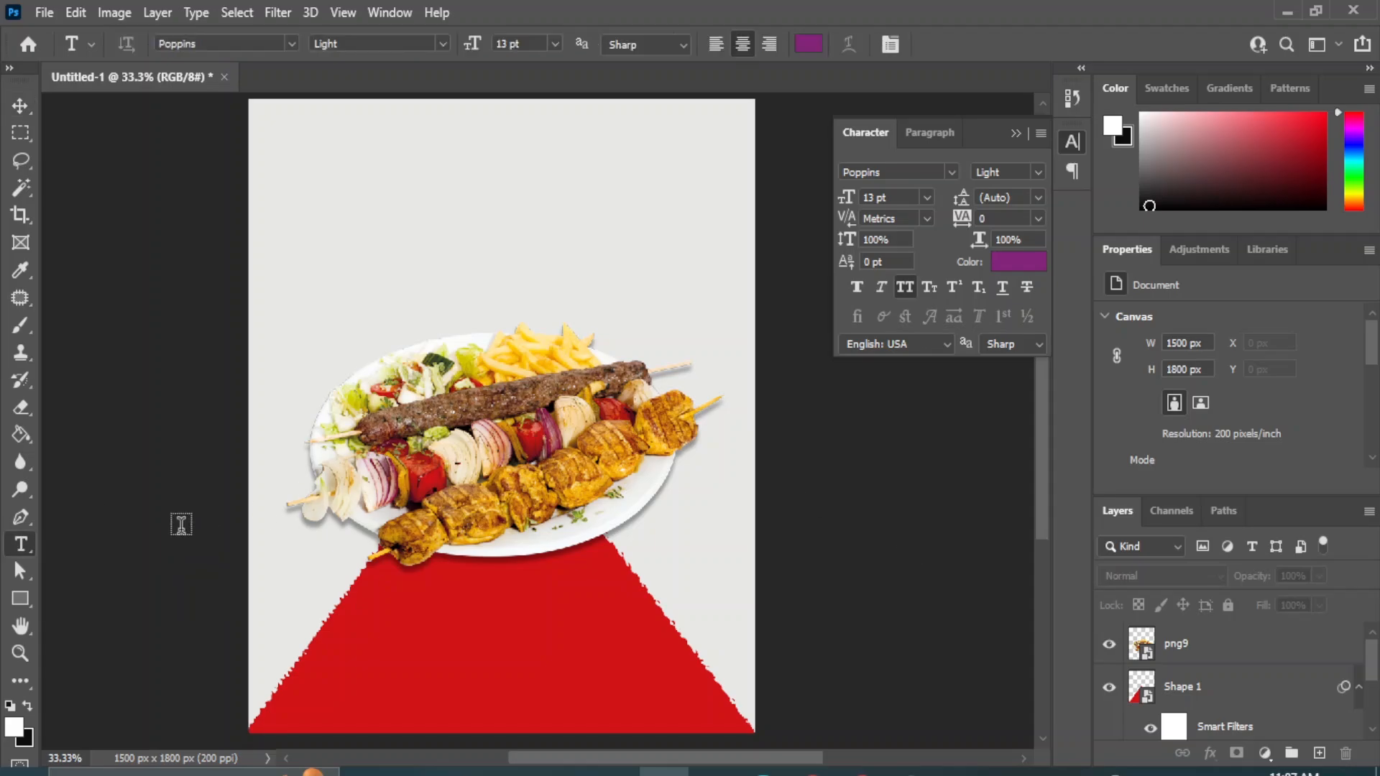
{"action": "left_click", "coordinate": [383, 276]}
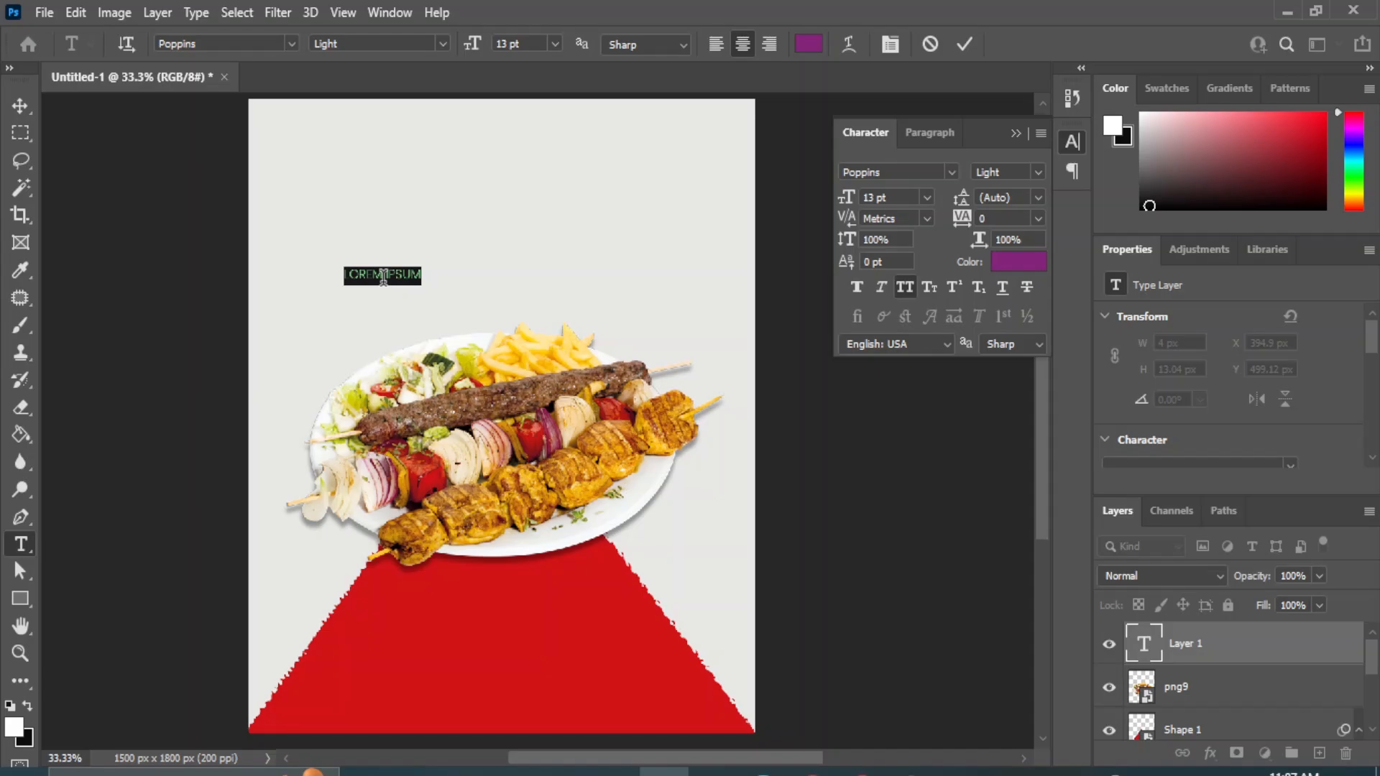
{"action": "type", "text": "TODAY"}
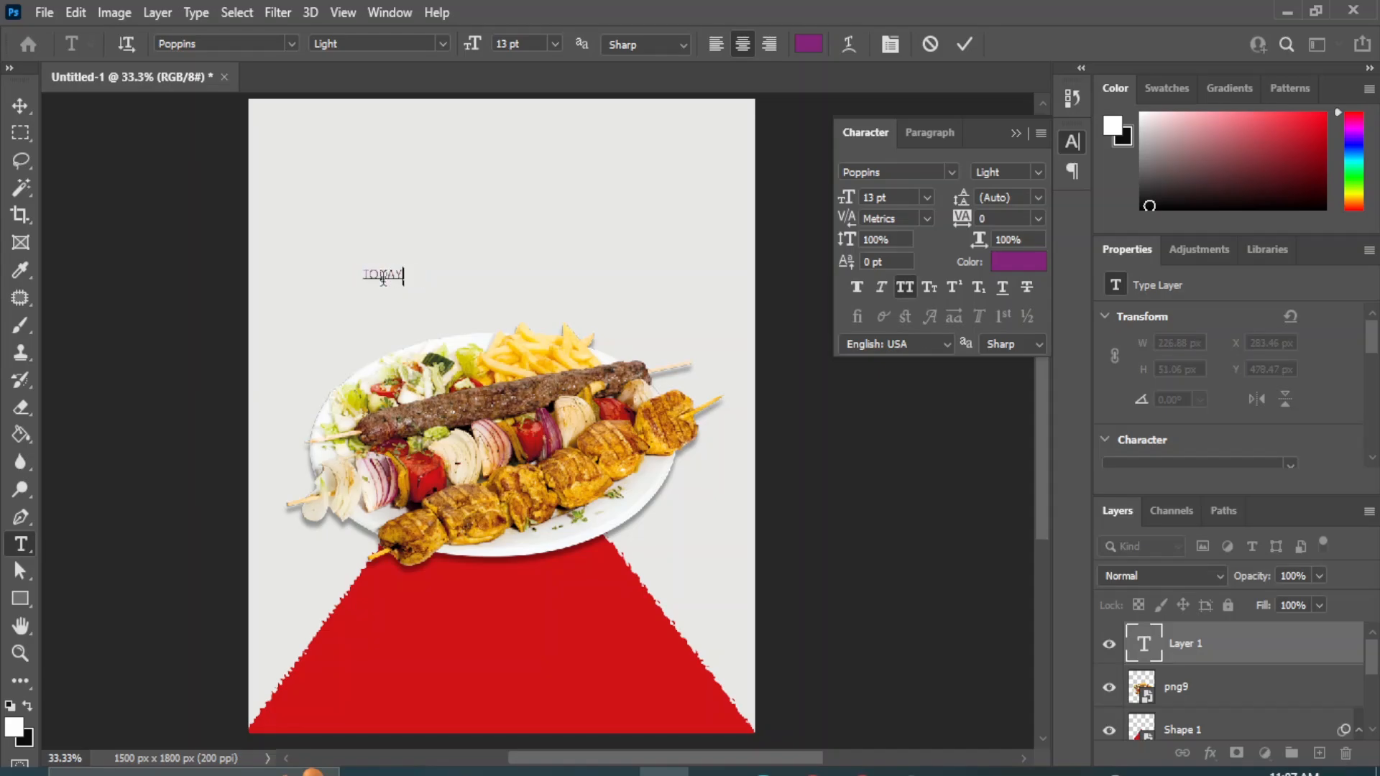
{"action": "type", "text": "'S"}
{"action": "left_click", "coordinate": [20, 106]}
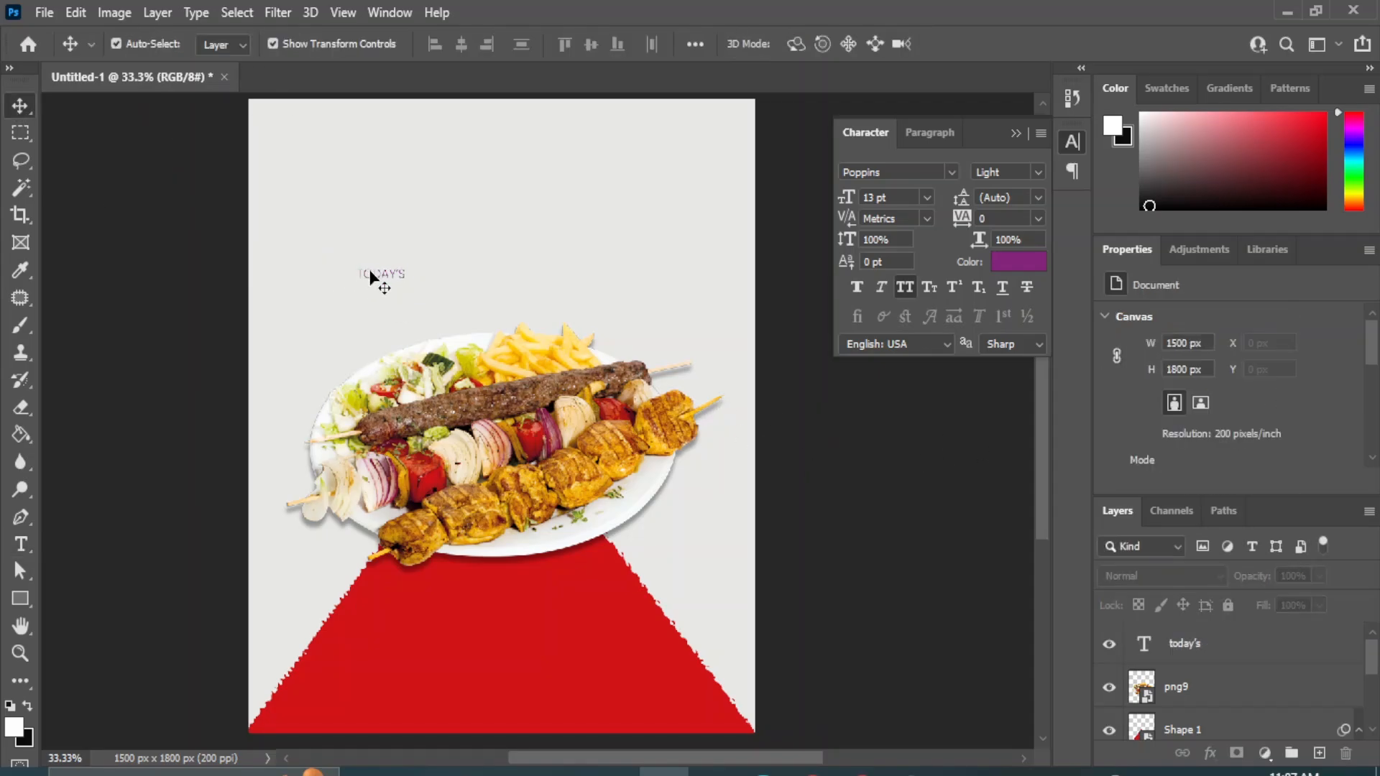
{"action": "left_click_drag", "start_coordinate": [370, 277], "coordinate": [515, 192]}
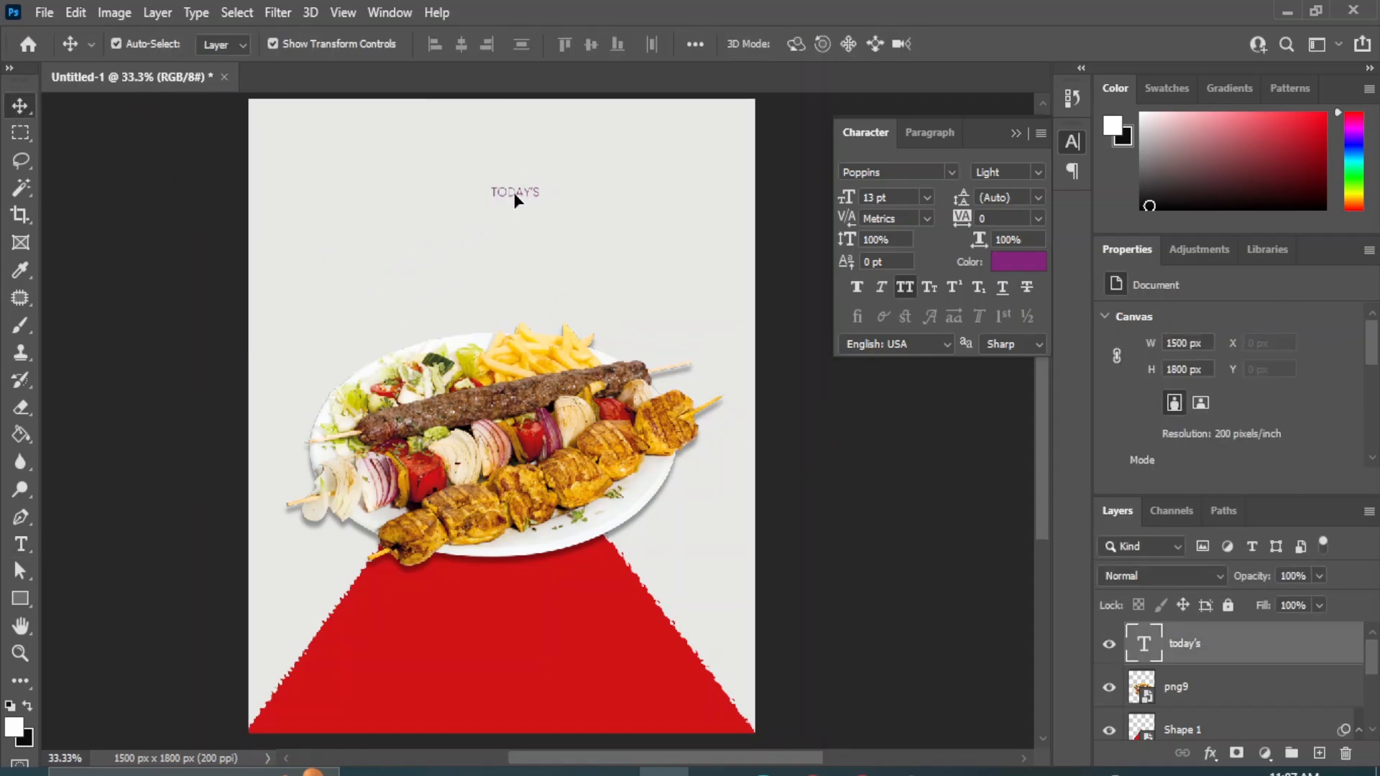
Add a separate text layer reading "delicious" a little below the "TODAY'S" text.
{"action": "left_click", "coordinate": [20, 544]}
{"action": "left_click", "coordinate": [79, 546]}
{"action": "left_click", "coordinate": [439, 243]}
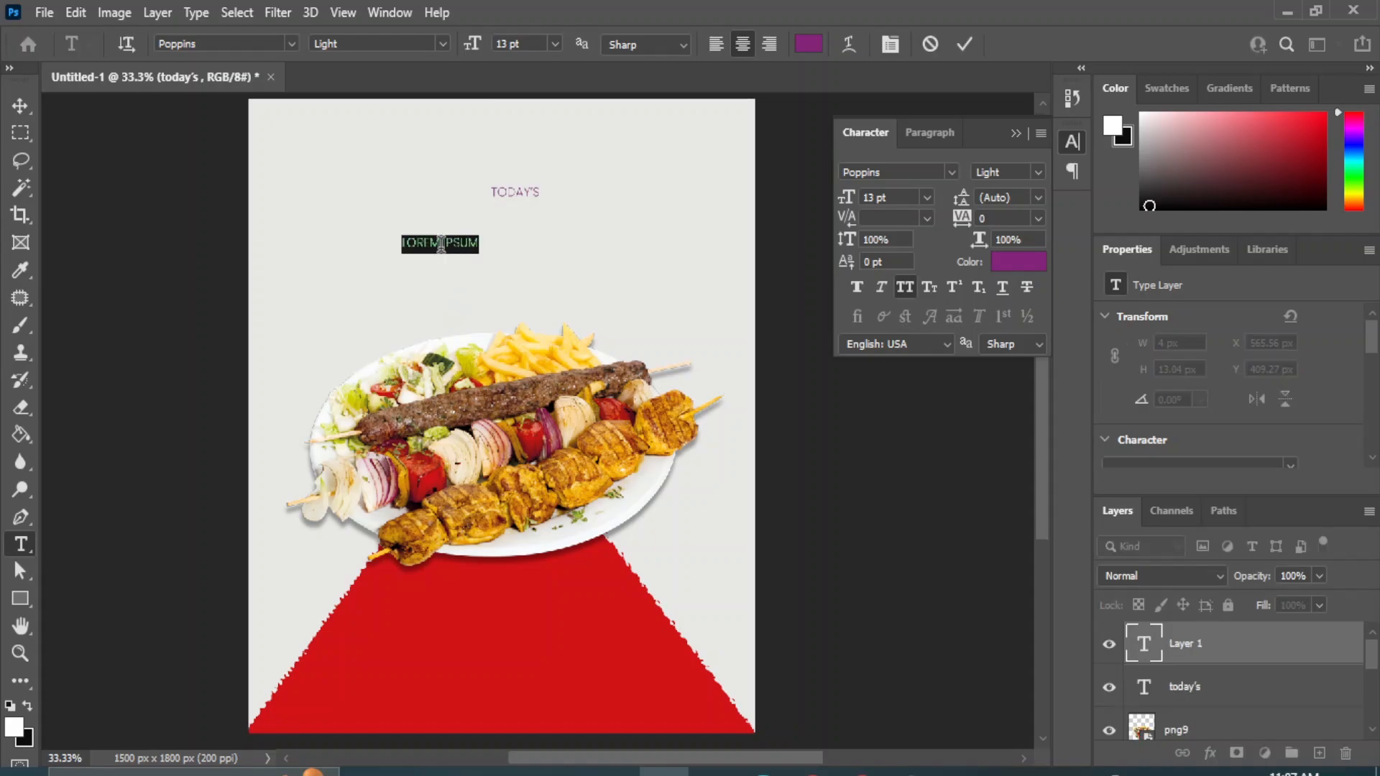
{"action": "key", "text": "BackSpace"}
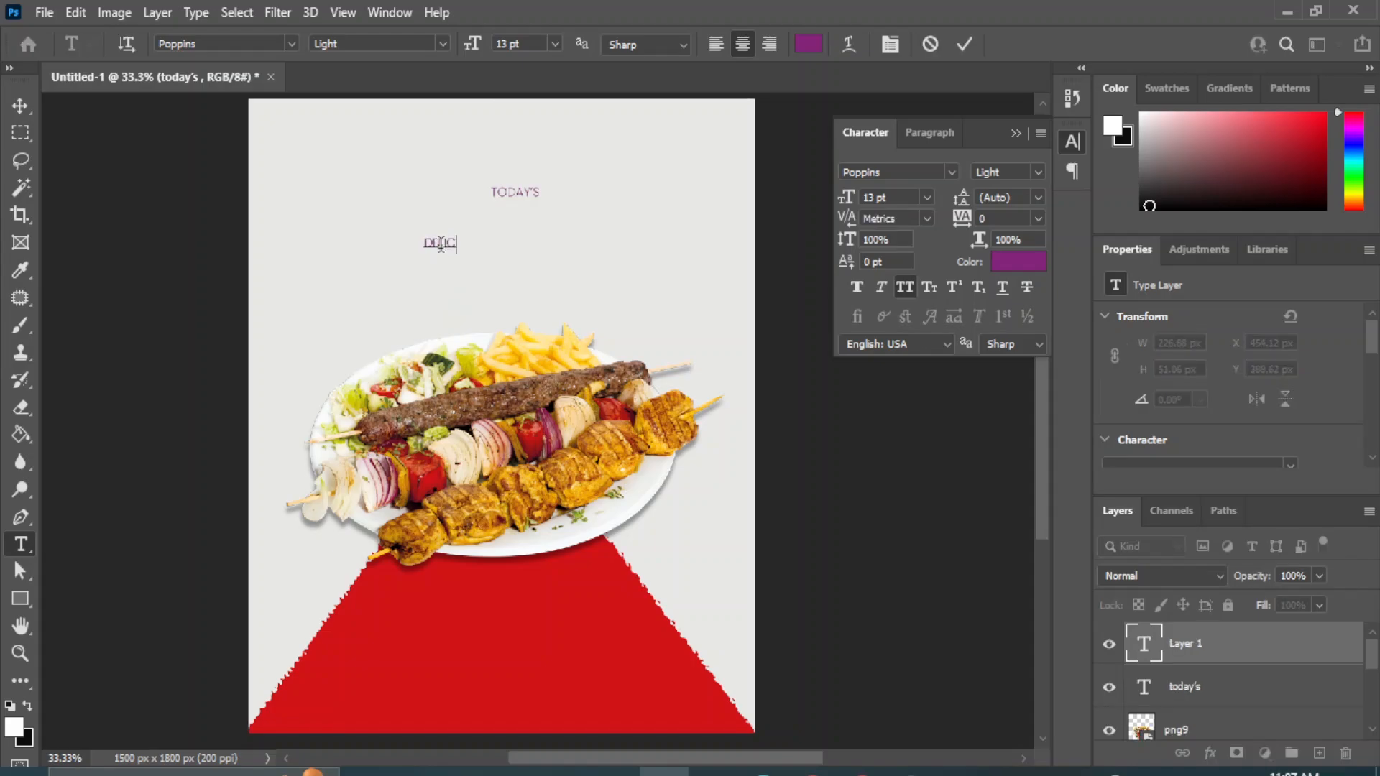
{"action": "type", "text": "delicious"}
{"action": "left_click", "coordinate": [20, 106]}
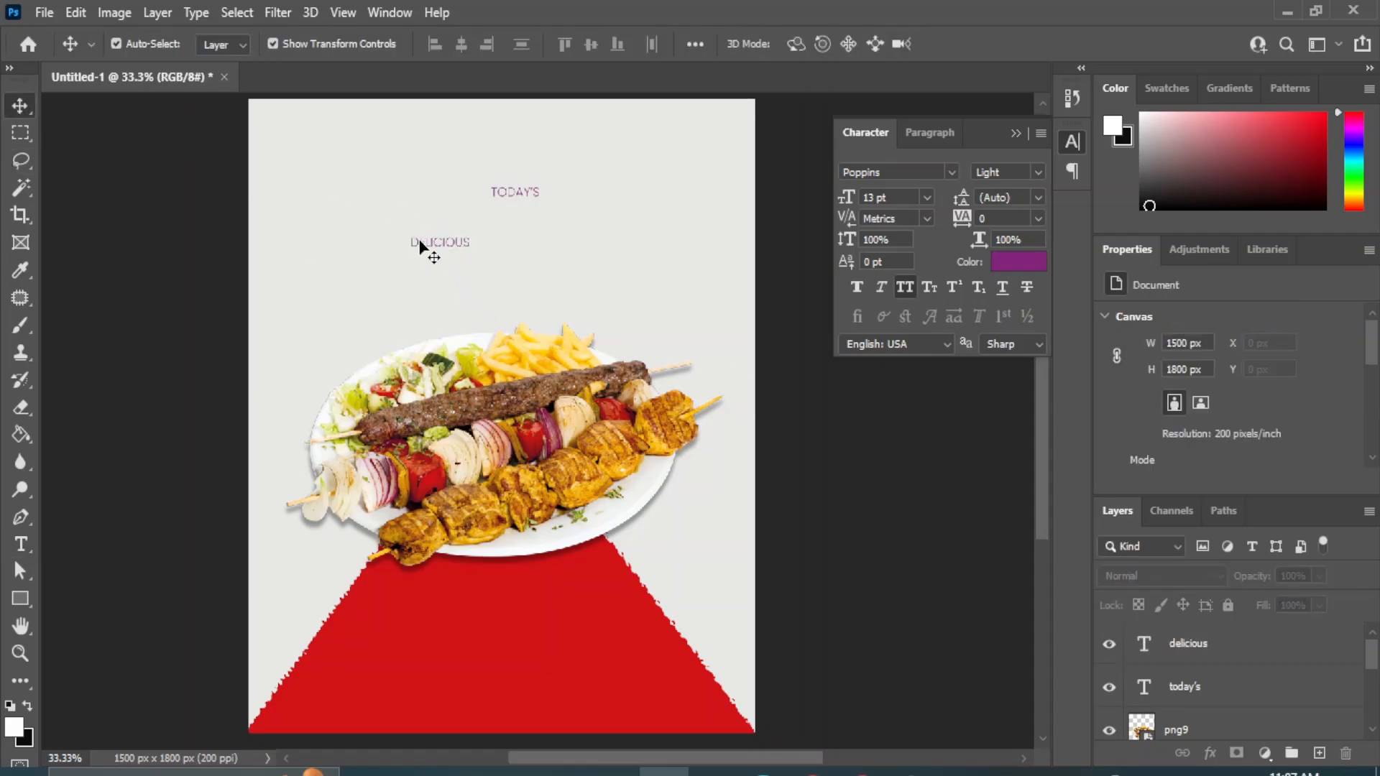
Move the "DELICIOUS" text directly beneath "TODAY'S", then duplicate its layer and place the copy a little below.
{"action": "left_click_drag", "start_coordinate": [432, 245], "coordinate": [498, 213]}
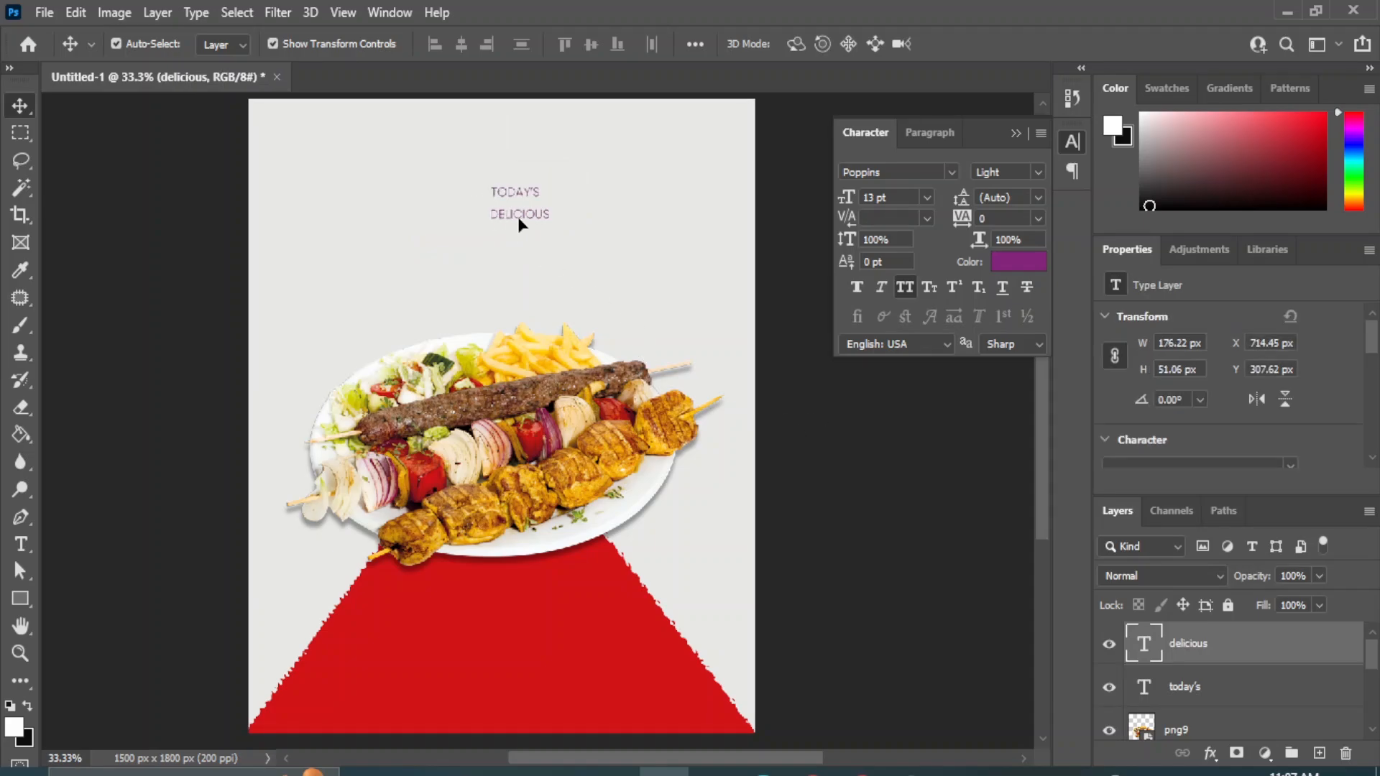
{"action": "left_click_drag", "start_coordinate": [1284, 649], "coordinate": [1317, 747]}
{"action": "left_click_drag", "start_coordinate": [504, 214], "coordinate": [501, 249]}
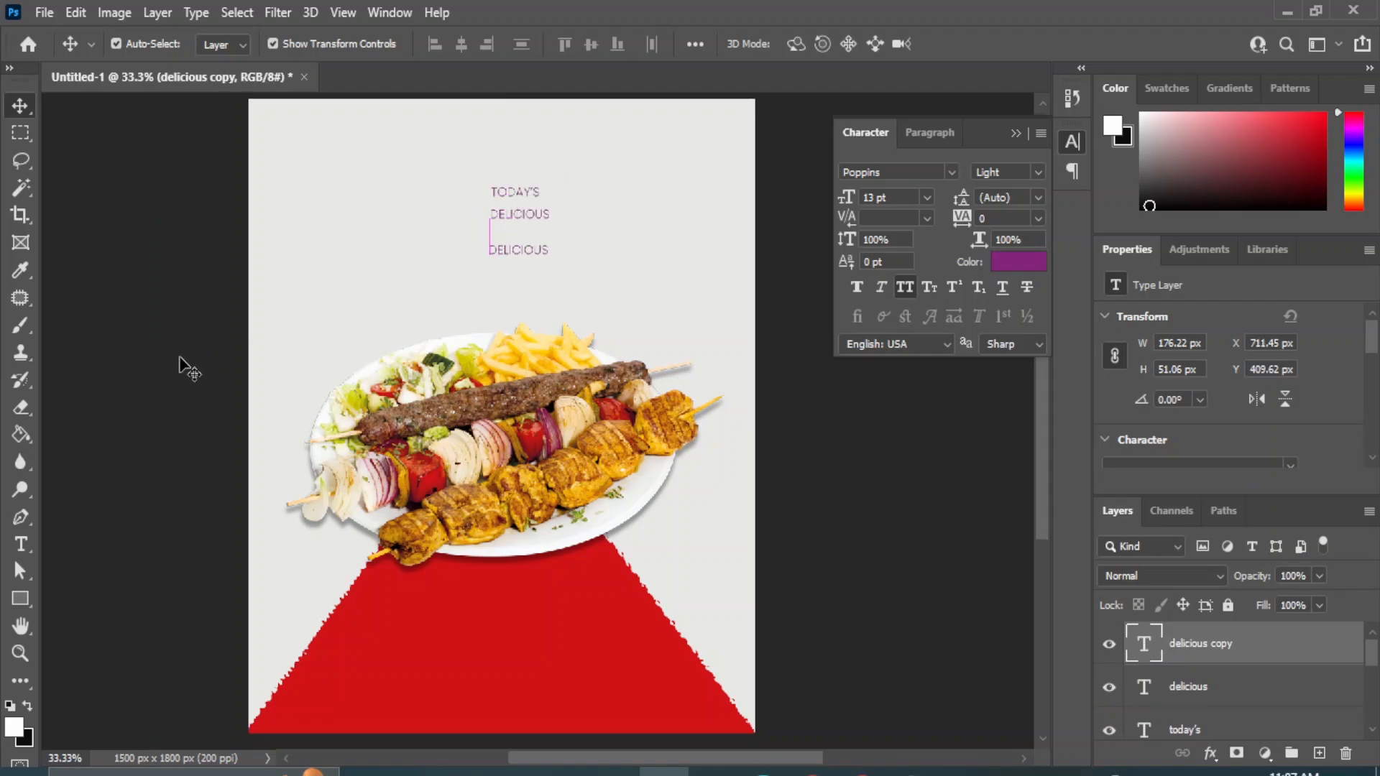
Replace the wording of the lower "delicious" copy with "Menu" in normal case instead of all caps.
{"action": "left_click", "coordinate": [20, 544]}
{"action": "left_click", "coordinate": [118, 542]}
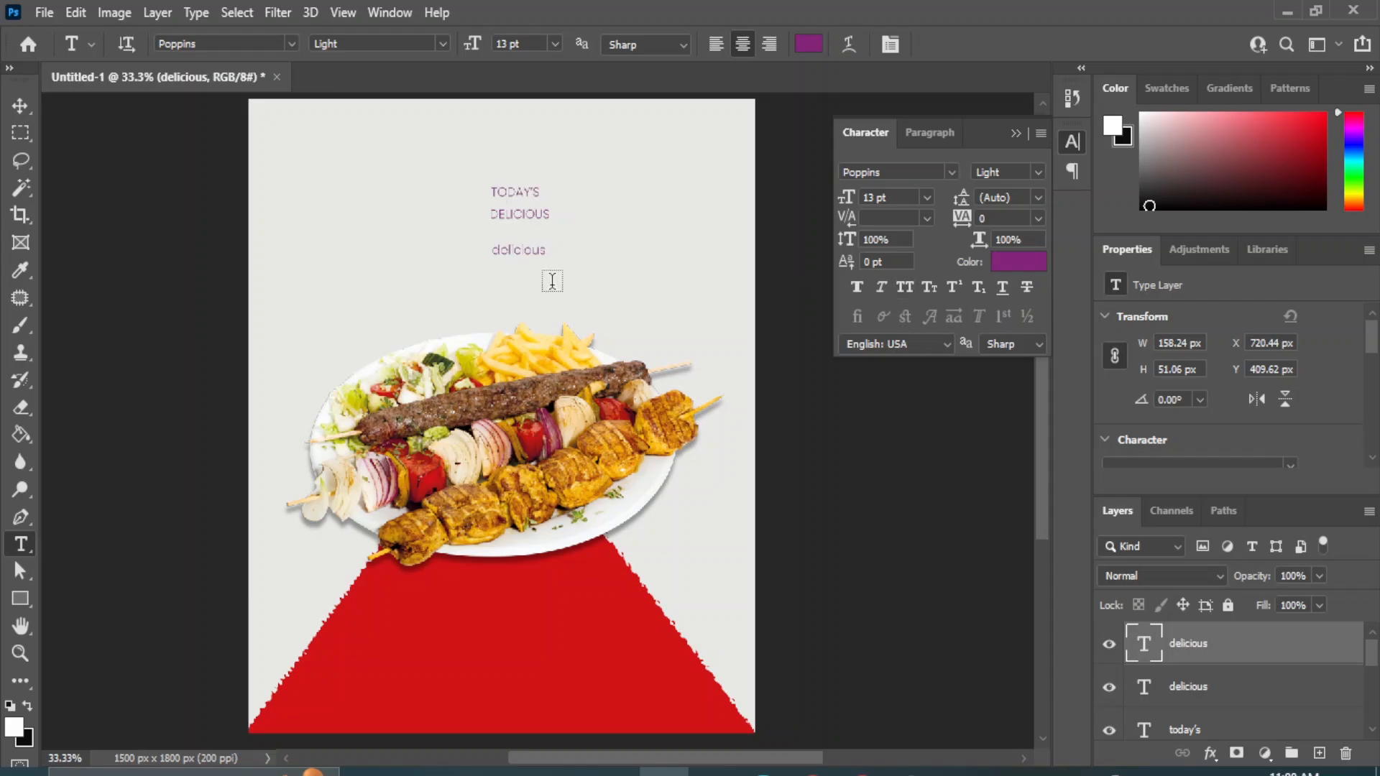
{"action": "left_click_drag", "start_coordinate": [543, 247], "coordinate": [442, 265]}
{"action": "type", "text": "Me"}
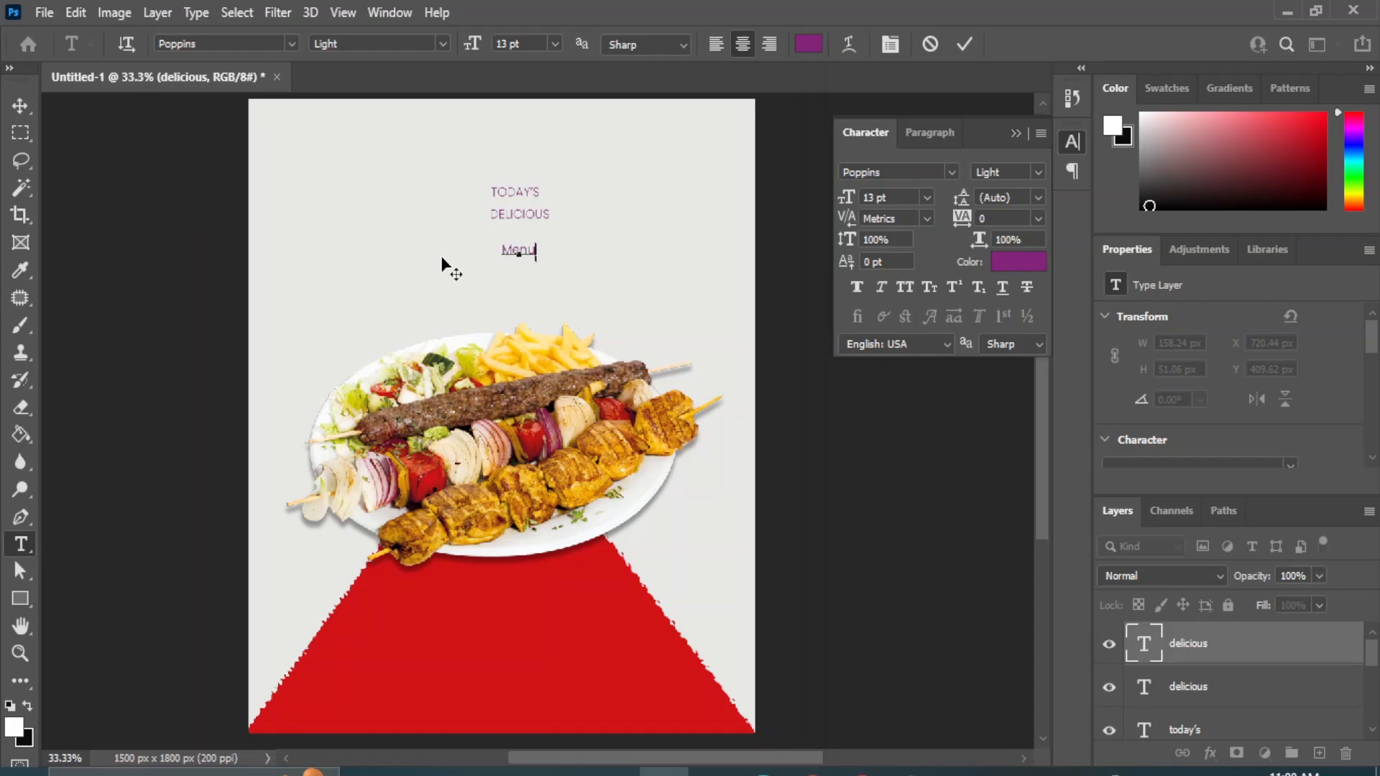
{"action": "type", "text": "nu"}
{"action": "left_click", "coordinate": [25, 106]}
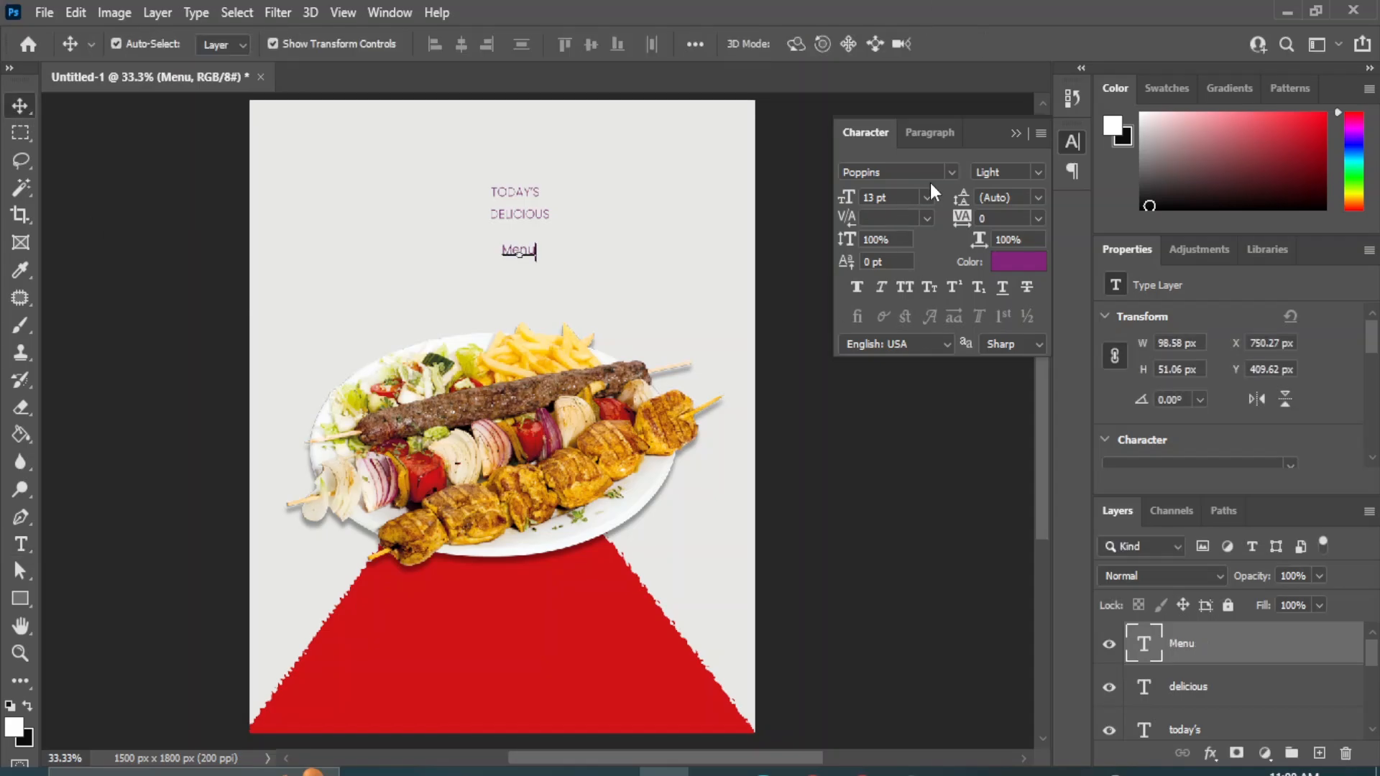
Set the "Menu" text to 60 pt and move it just below the "DELICIOUS" line.
{"action": "left_click", "coordinate": [927, 197]}
{"action": "left_click", "coordinate": [910, 446]}
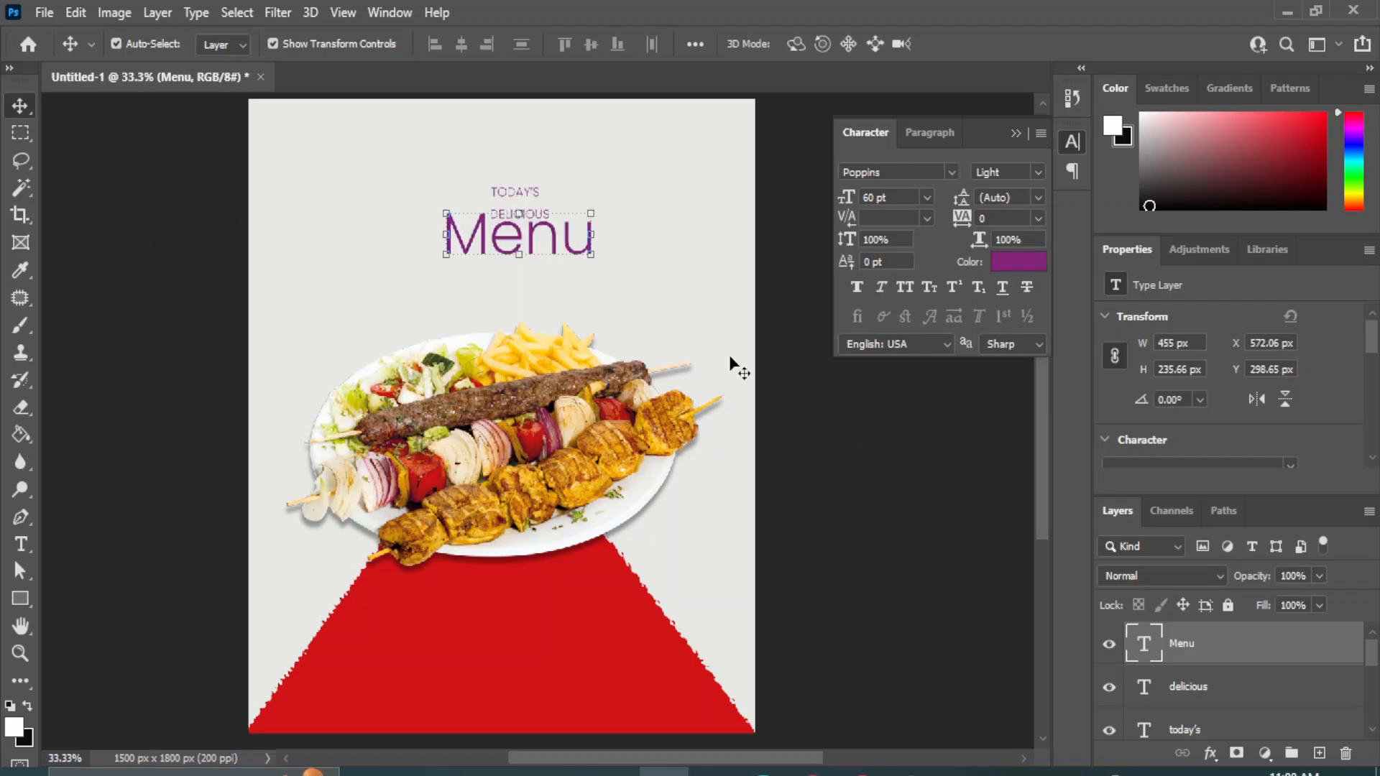
{"action": "left_click_drag", "start_coordinate": [494, 244], "coordinate": [479, 260]}
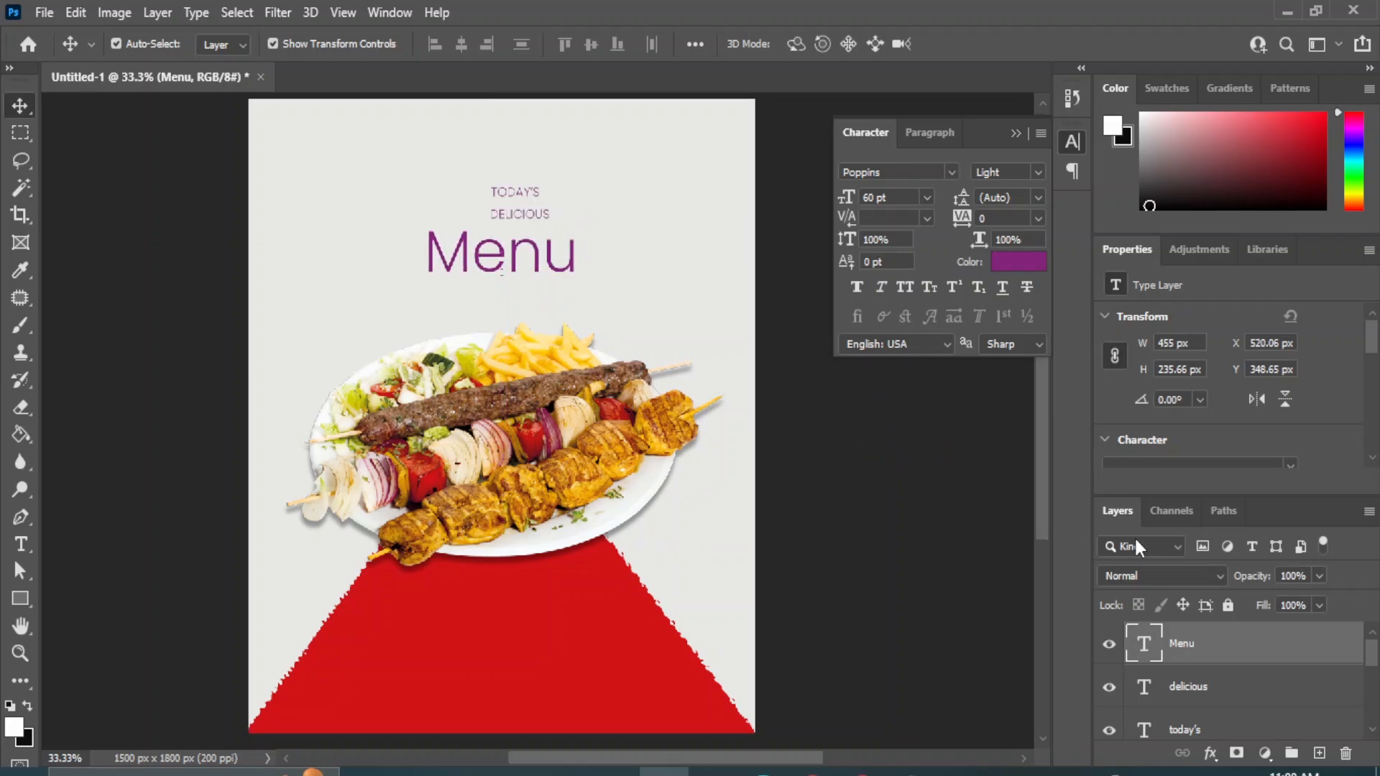
Change the font of the "Menu" text to Bernard MT Condensed.
{"action": "left_click", "coordinate": [954, 170]}
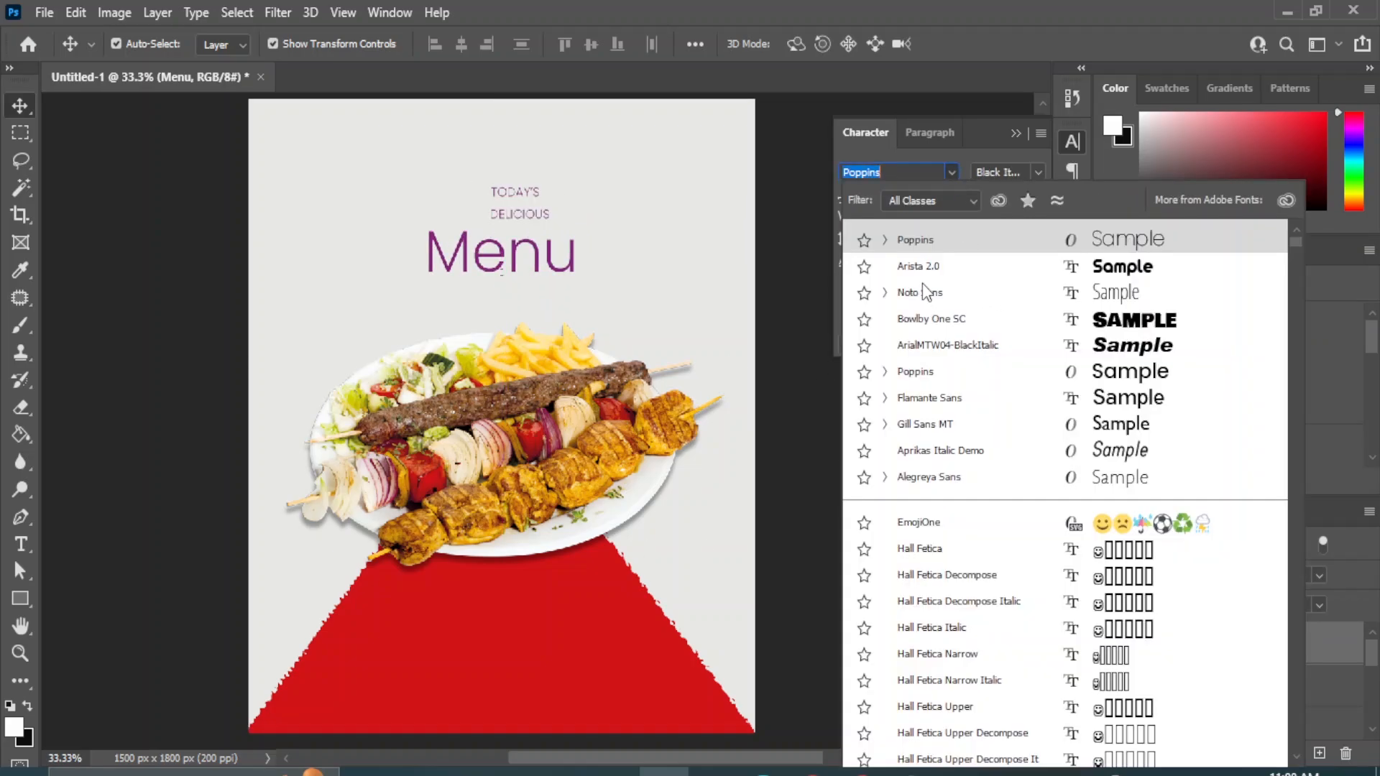
{"action": "scroll", "coordinate": [1093, 456], "scroll_direction": "down", "scroll_amount": 15}
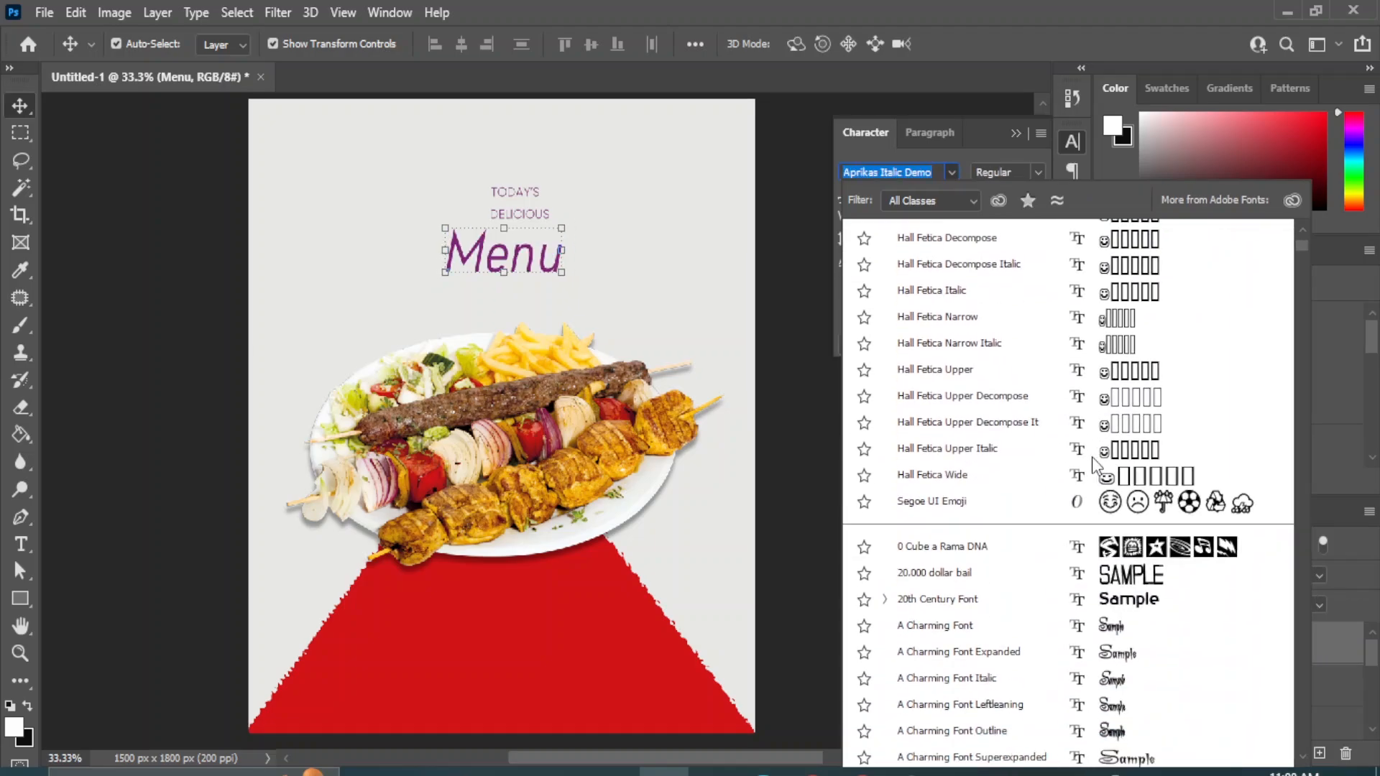
{"action": "scroll", "coordinate": [1136, 616], "scroll_direction": "down", "scroll_amount": 16}
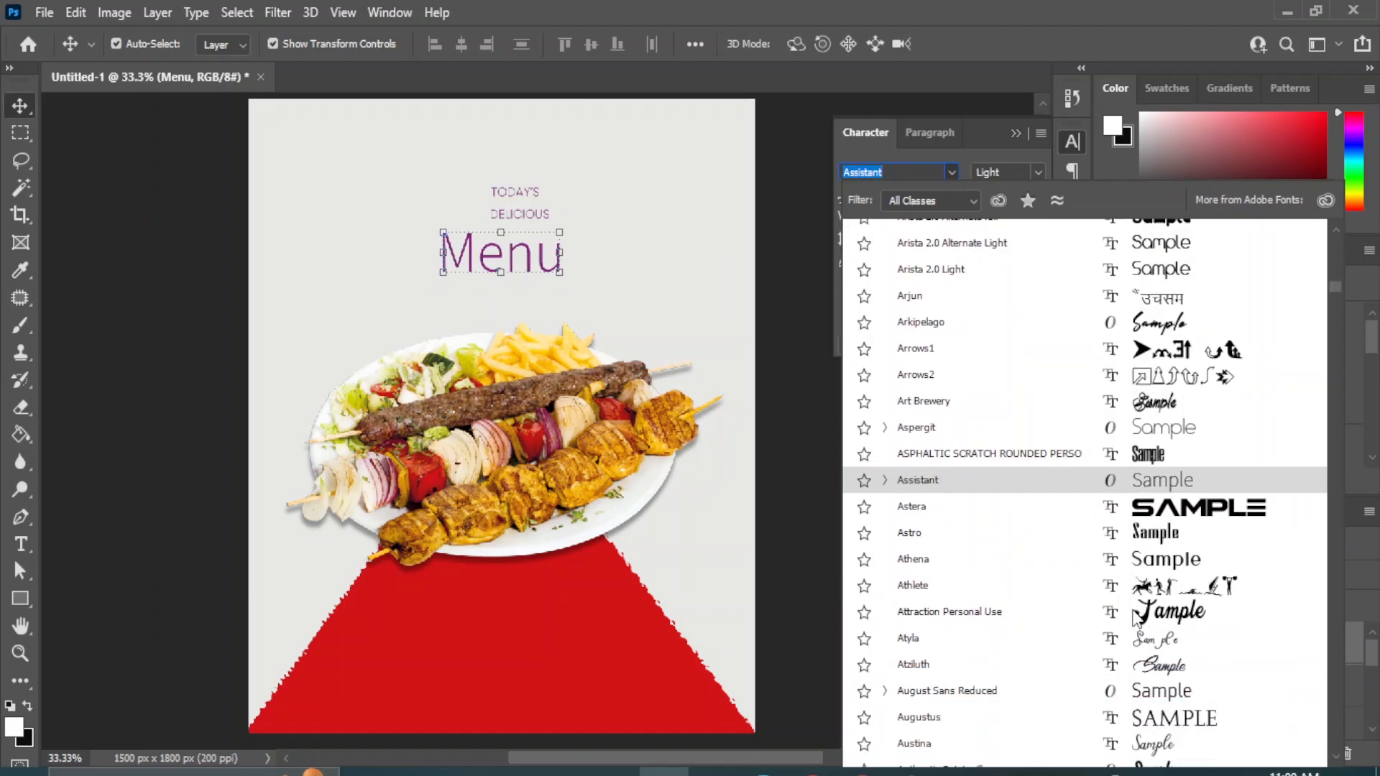
{"action": "scroll", "coordinate": [1136, 616], "scroll_direction": "down", "scroll_amount": 3}
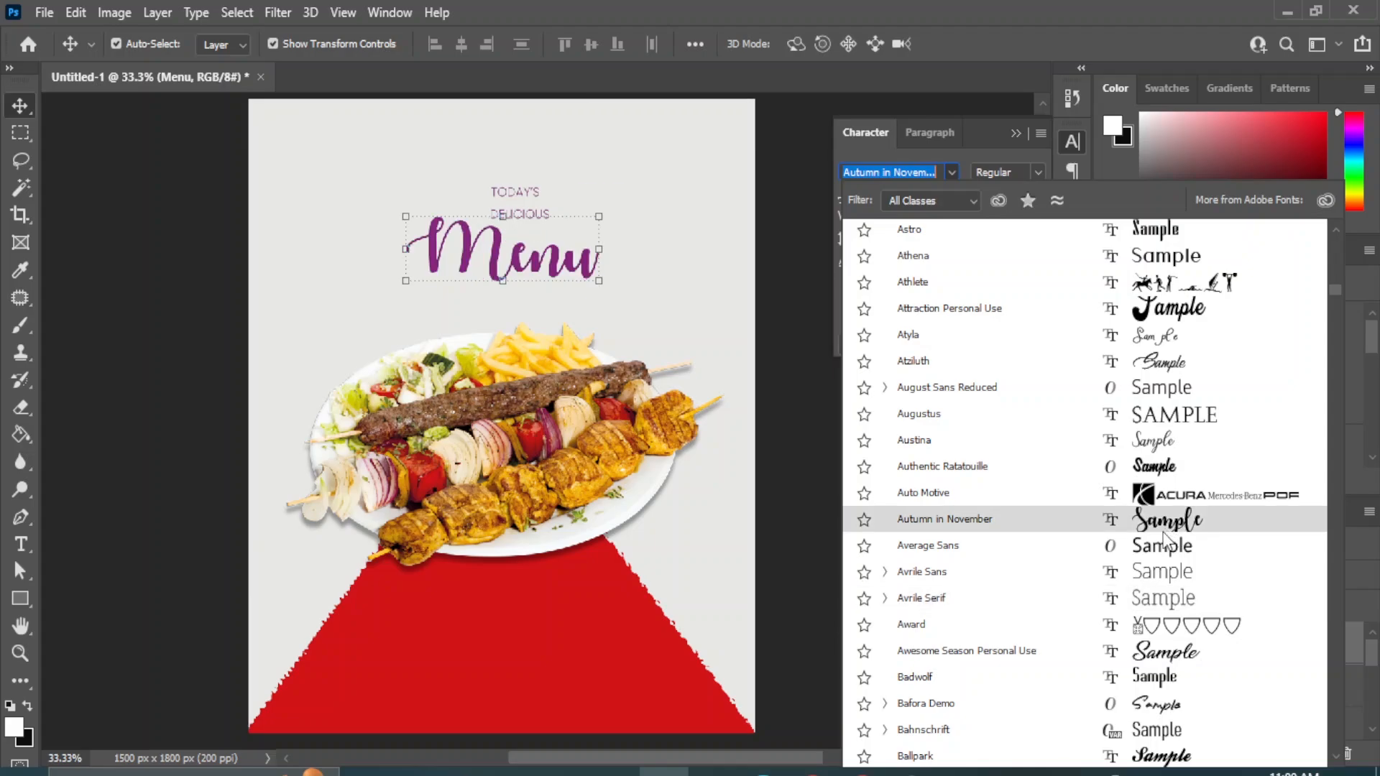
{"action": "scroll", "coordinate": [1165, 539], "scroll_direction": "down", "scroll_amount": 1}
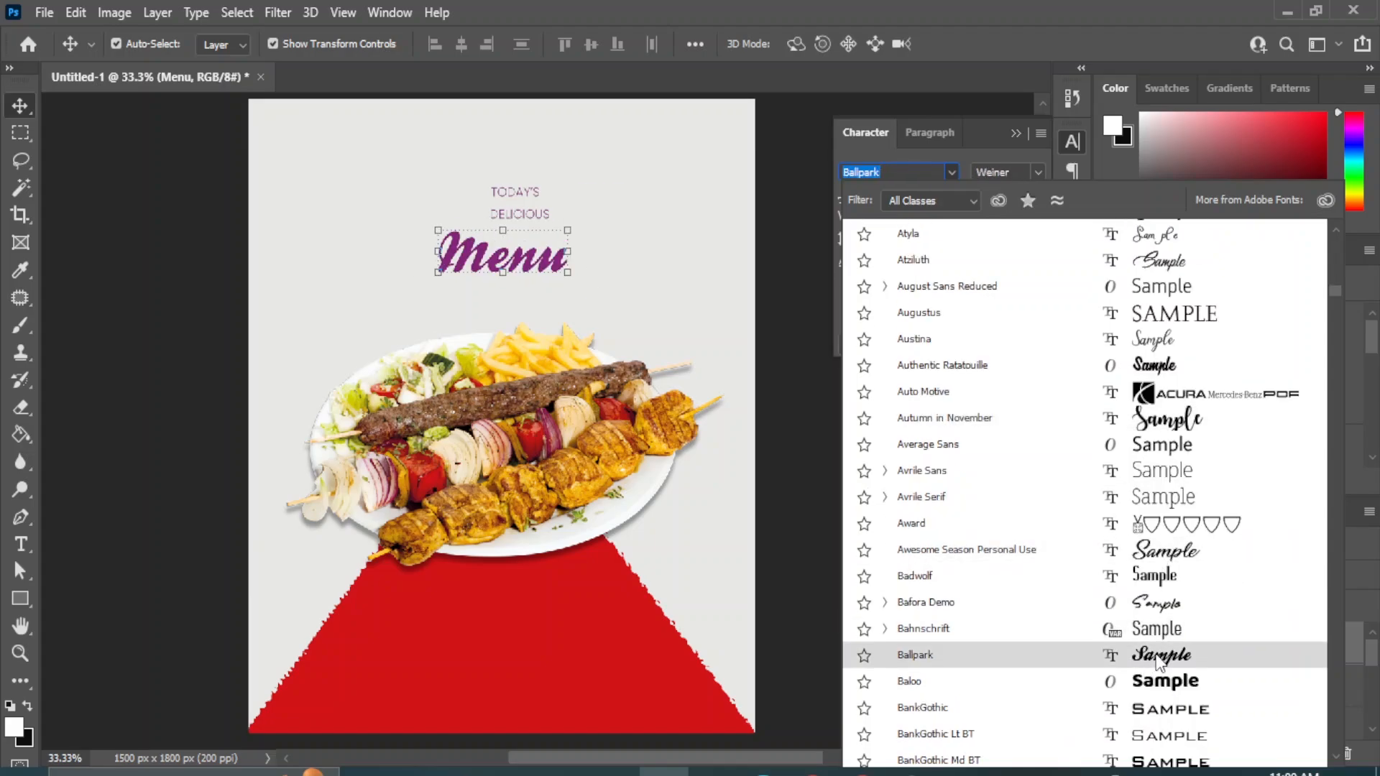
{"action": "scroll", "coordinate": [1164, 611], "scroll_direction": "down", "scroll_amount": 8}
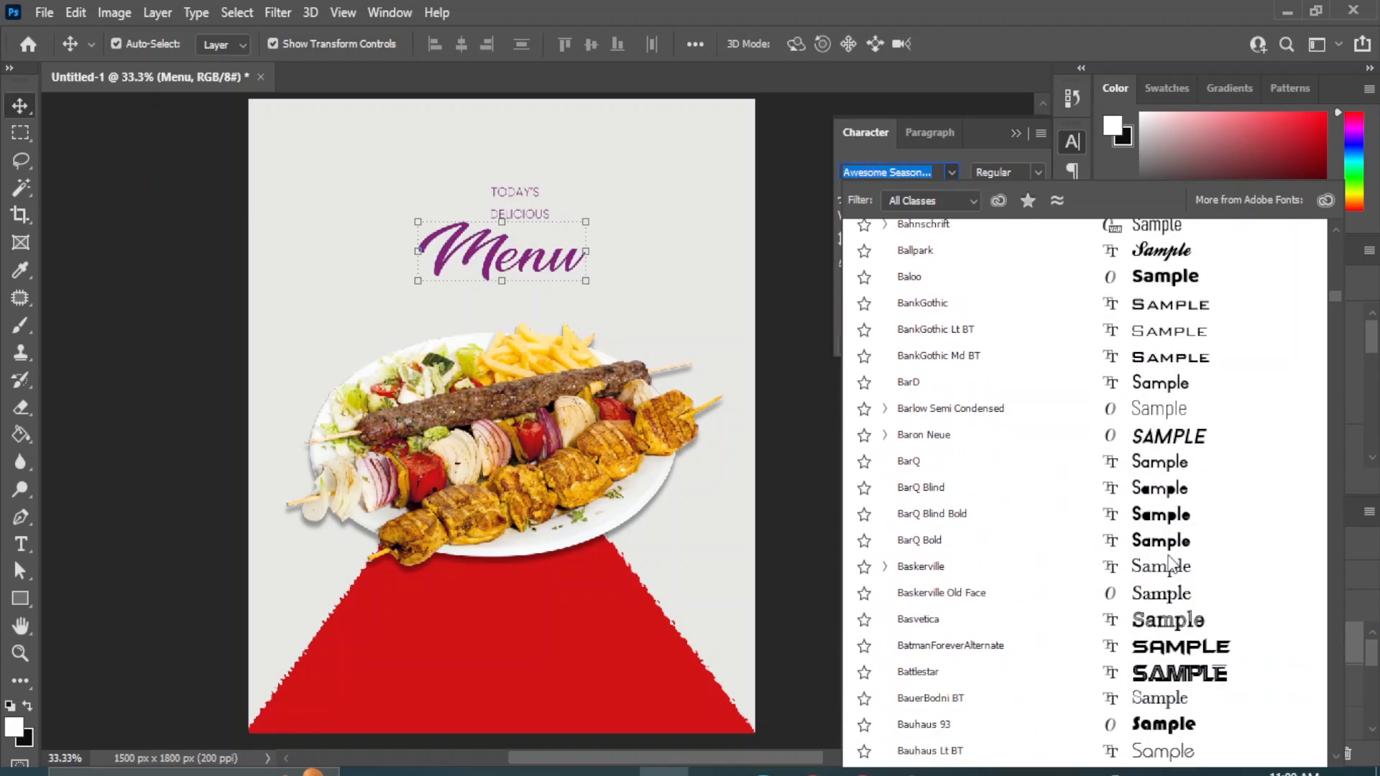
{"action": "scroll", "coordinate": [1169, 565], "scroll_direction": "down", "scroll_amount": 3}
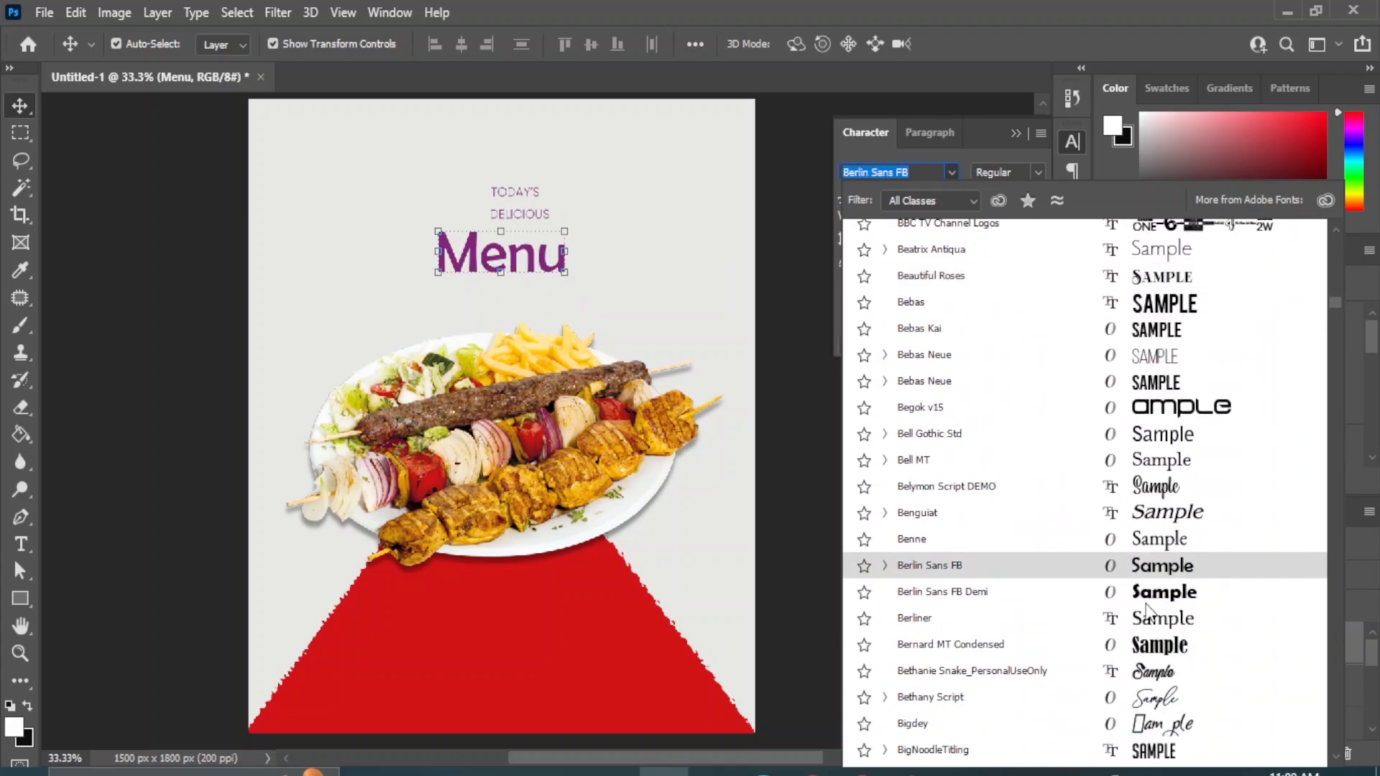
{"action": "left_click", "coordinate": [1141, 645]}
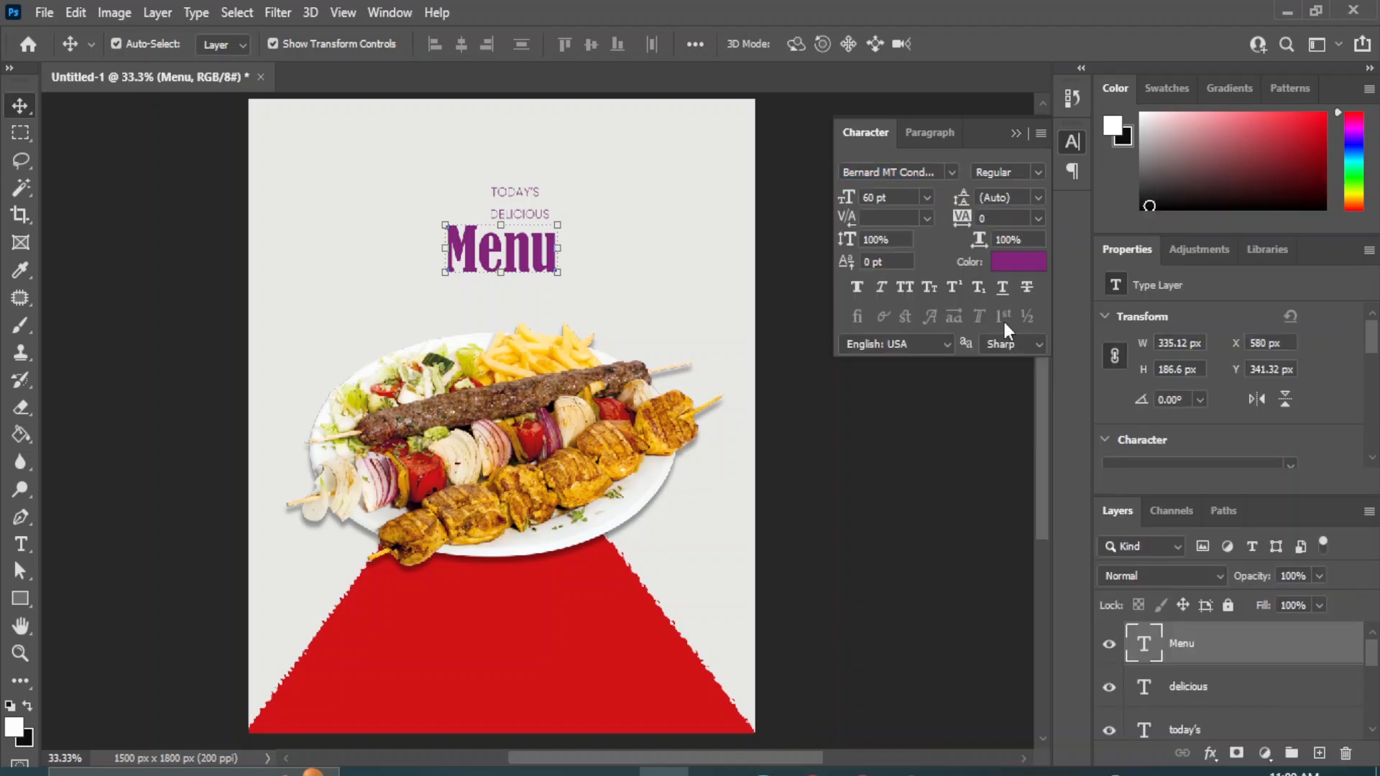
Set only the letter "M" of "Menu" to 90 pt so it stands taller than the other letters.
{"action": "left_click", "coordinate": [20, 544]}
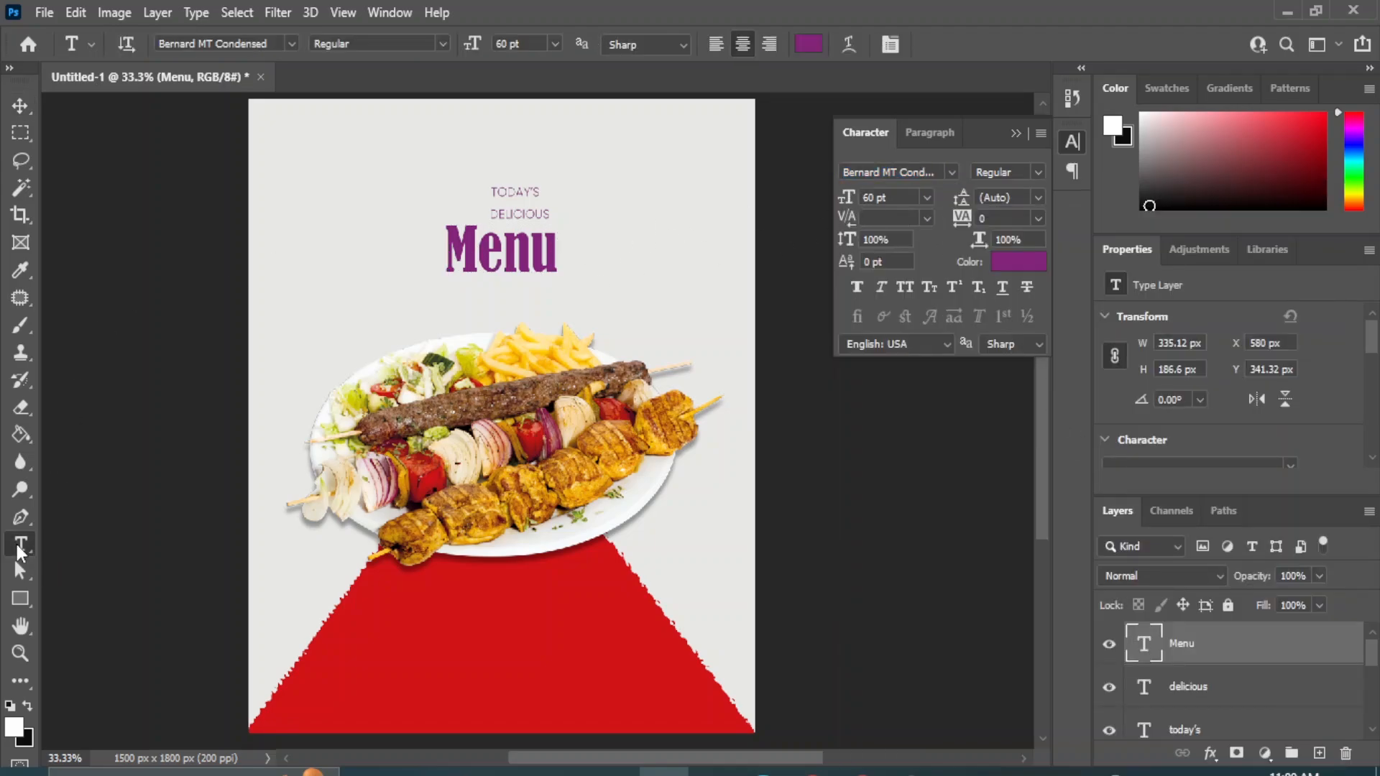
{"action": "left_click", "coordinate": [93, 545]}
{"action": "left_click_drag", "start_coordinate": [477, 250], "coordinate": [444, 251]}
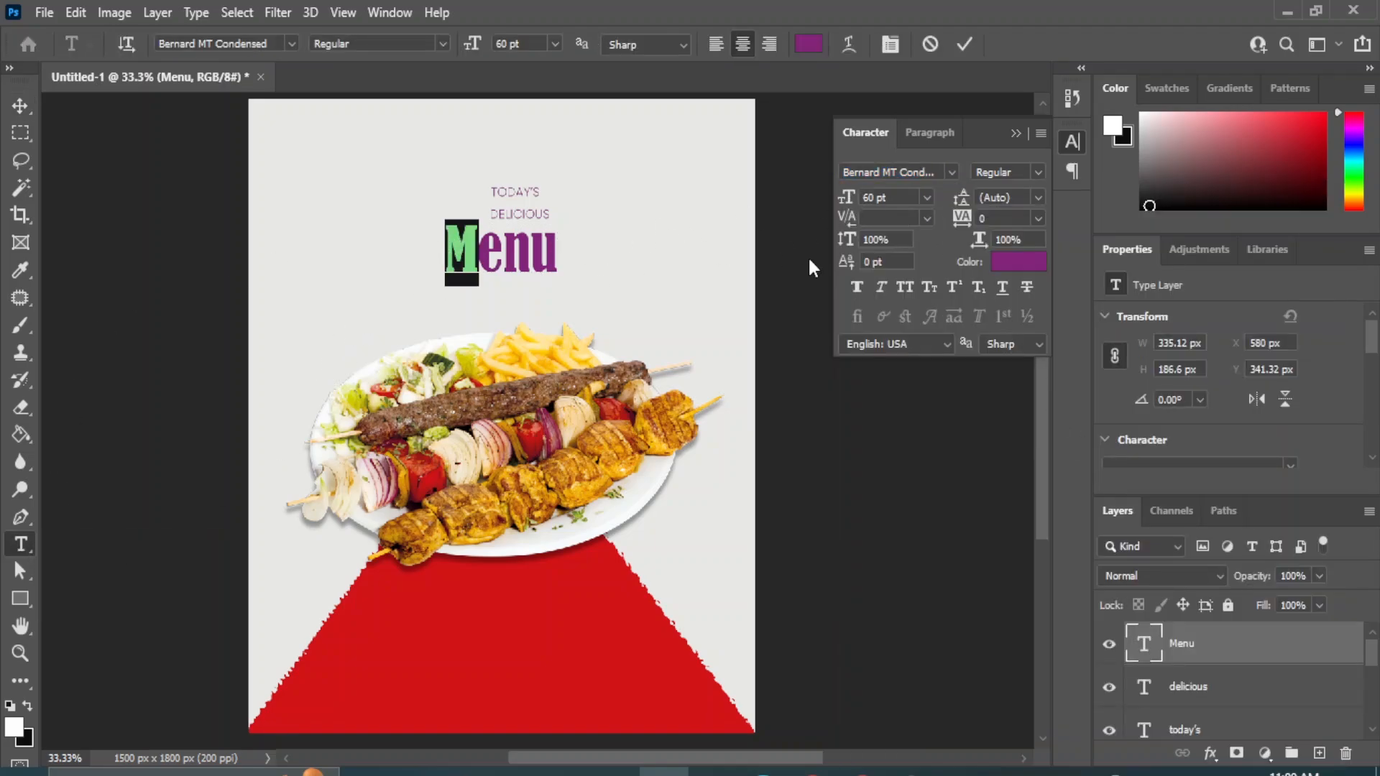
{"action": "left_click", "coordinate": [843, 200]}
{"action": "type", "text": "90"}
{"action": "key", "text": "Return"}
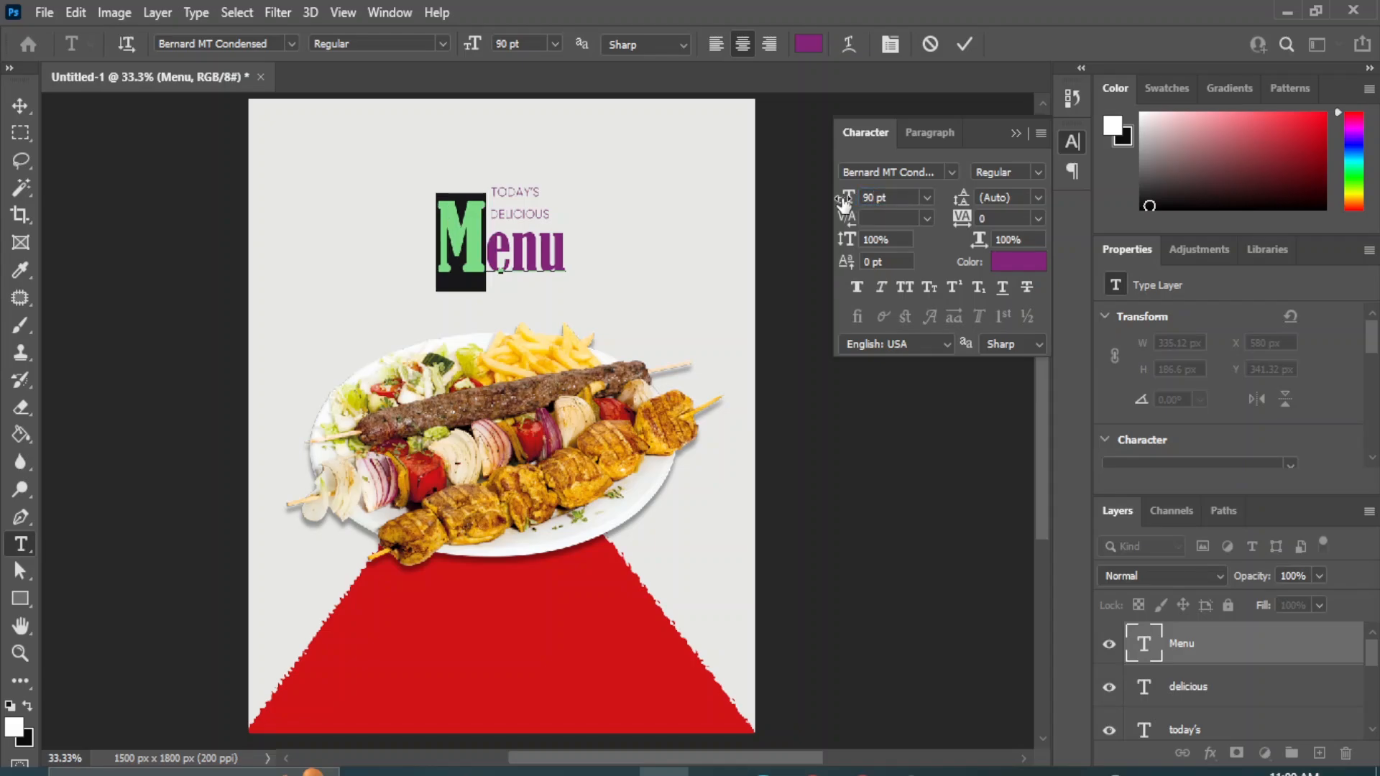
{"action": "left_click", "coordinate": [20, 107]}
{"action": "left_click", "coordinate": [891, 510]}
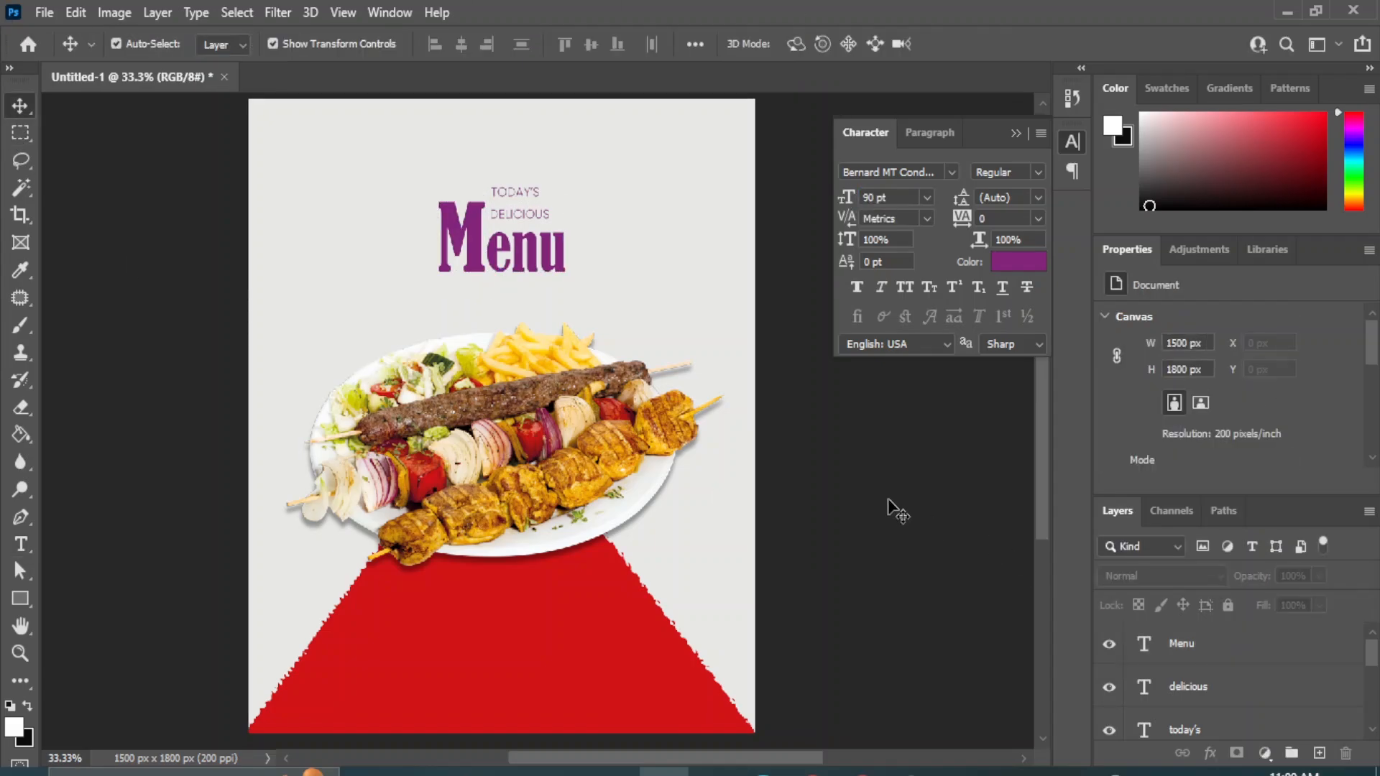
Scale the "Menu" text up proportionally to about 157.79% and position it around the two small text lines above the platter.
{"action": "left_click", "coordinate": [474, 232]}
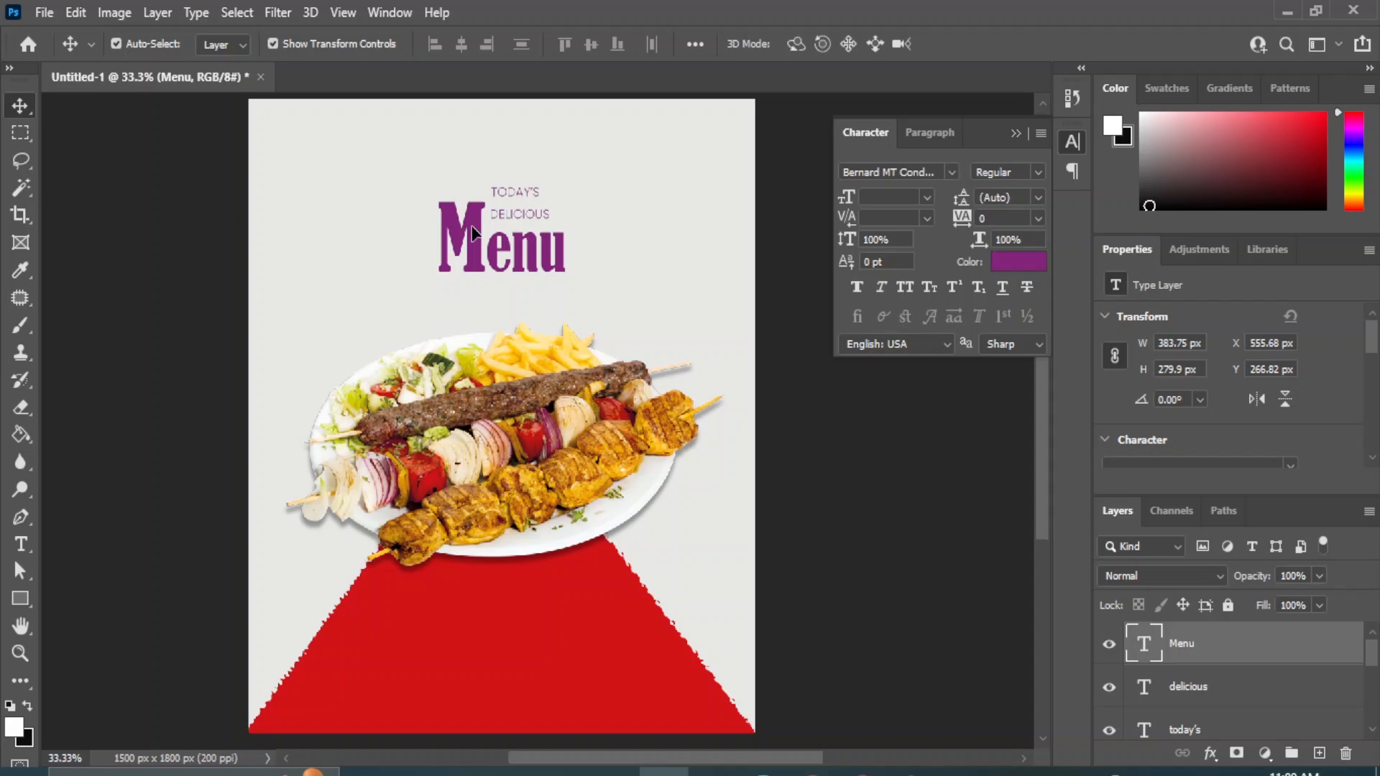
{"action": "key", "text": "ctrl+t"}
{"action": "left_click_drag", "start_coordinate": [568, 293], "coordinate": [641, 348]}
{"action": "left_click_drag", "start_coordinate": [512, 257], "coordinate": [489, 229]}
Centre the "Menu" text horizontally on the light grey Rectangle 1 background shape.
{"action": "scroll", "coordinate": [1243, 679], "scroll_direction": "down", "scroll_amount": 5}
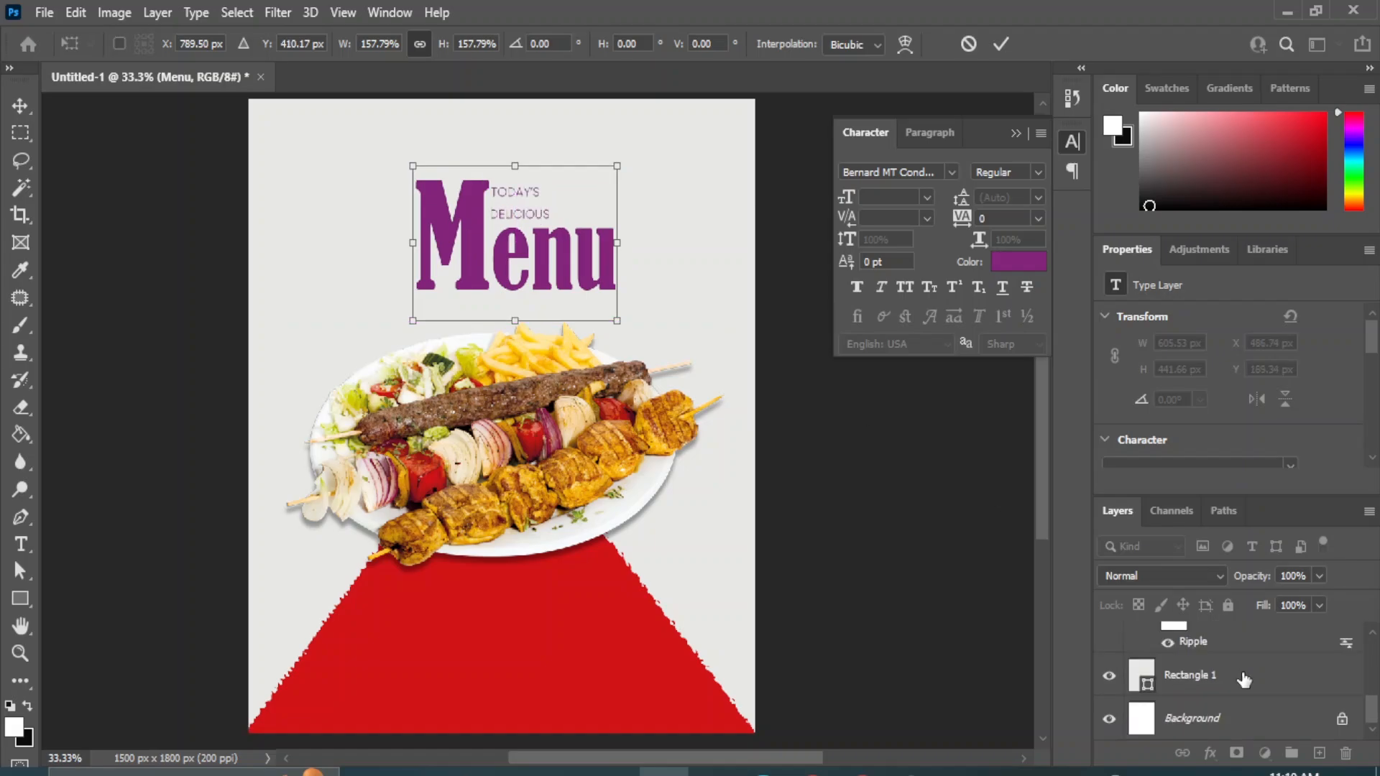
{"action": "left_click", "coordinate": [1211, 679], "text": "ctrl"}
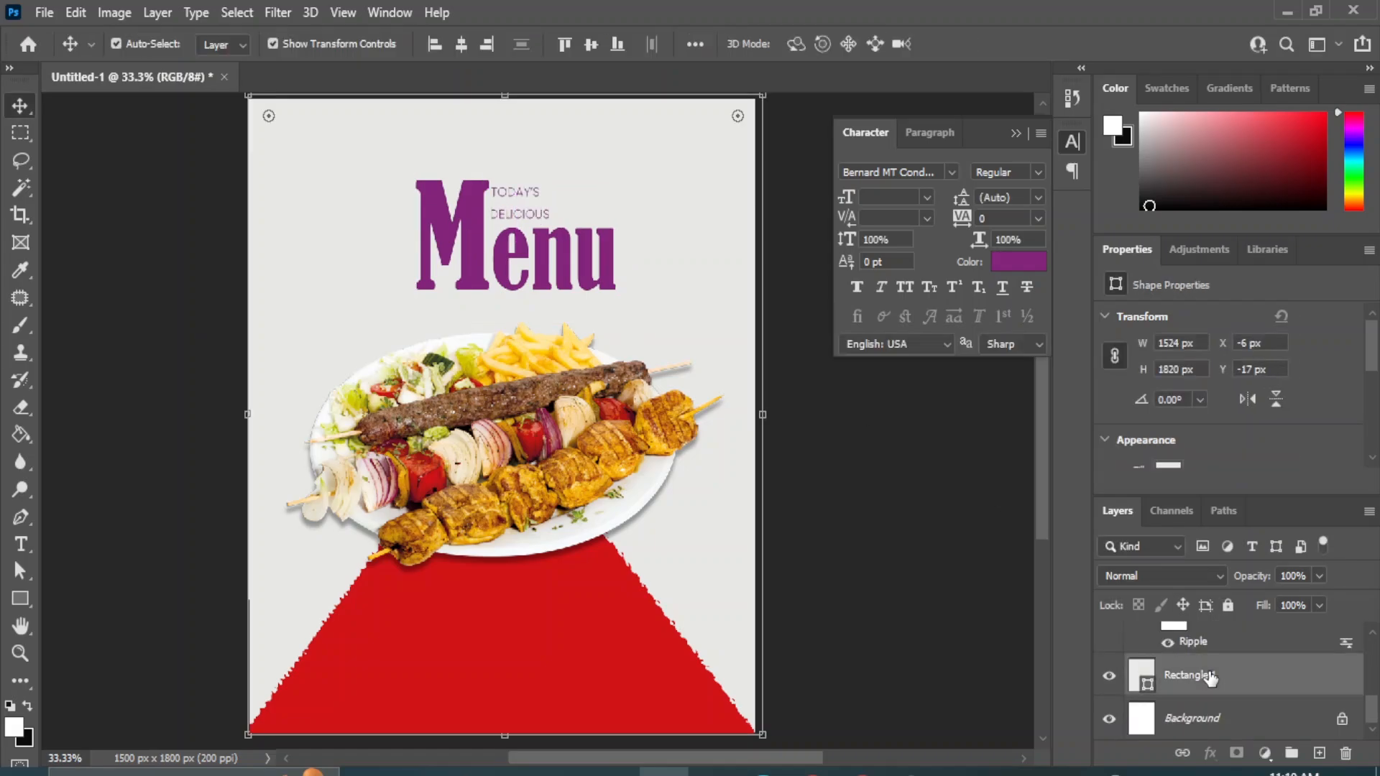
{"action": "left_click", "coordinate": [461, 44]}
{"action": "left_click", "coordinate": [919, 479]}
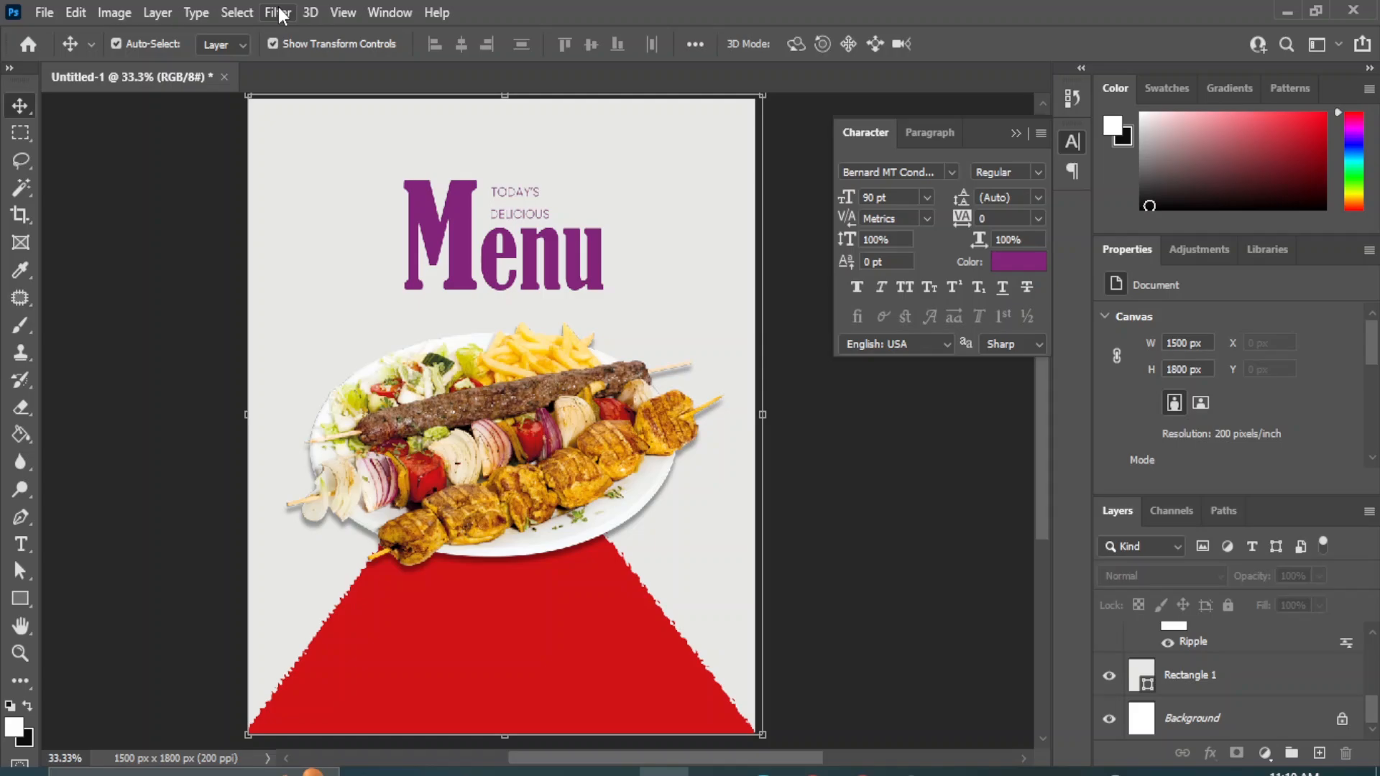
Set the "TODAY'S" text to Poppins Bold Italic and increase its font size.
{"action": "left_click", "coordinate": [515, 195]}
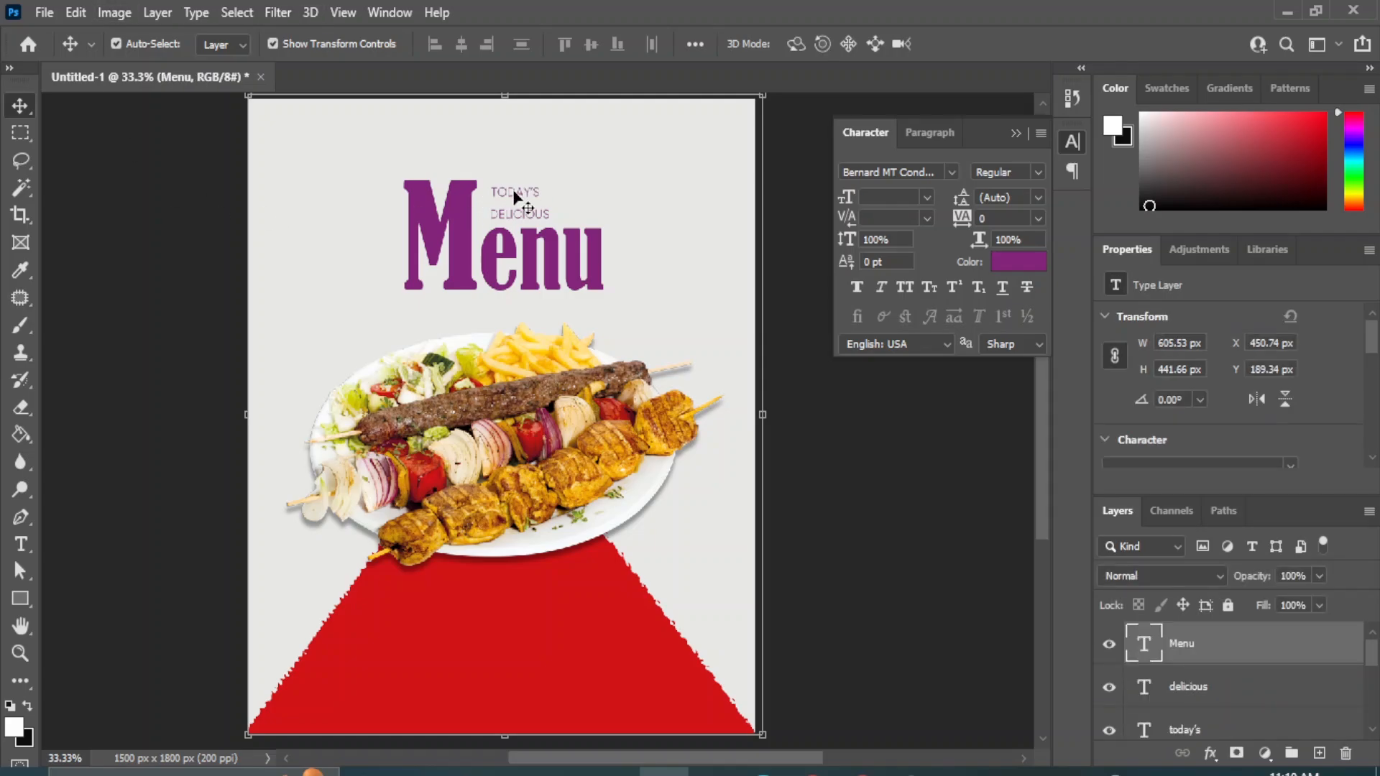
{"action": "left_click", "coordinate": [1038, 172]}
{"action": "left_click", "coordinate": [1037, 172]}
{"action": "left_click", "coordinate": [1187, 728]}
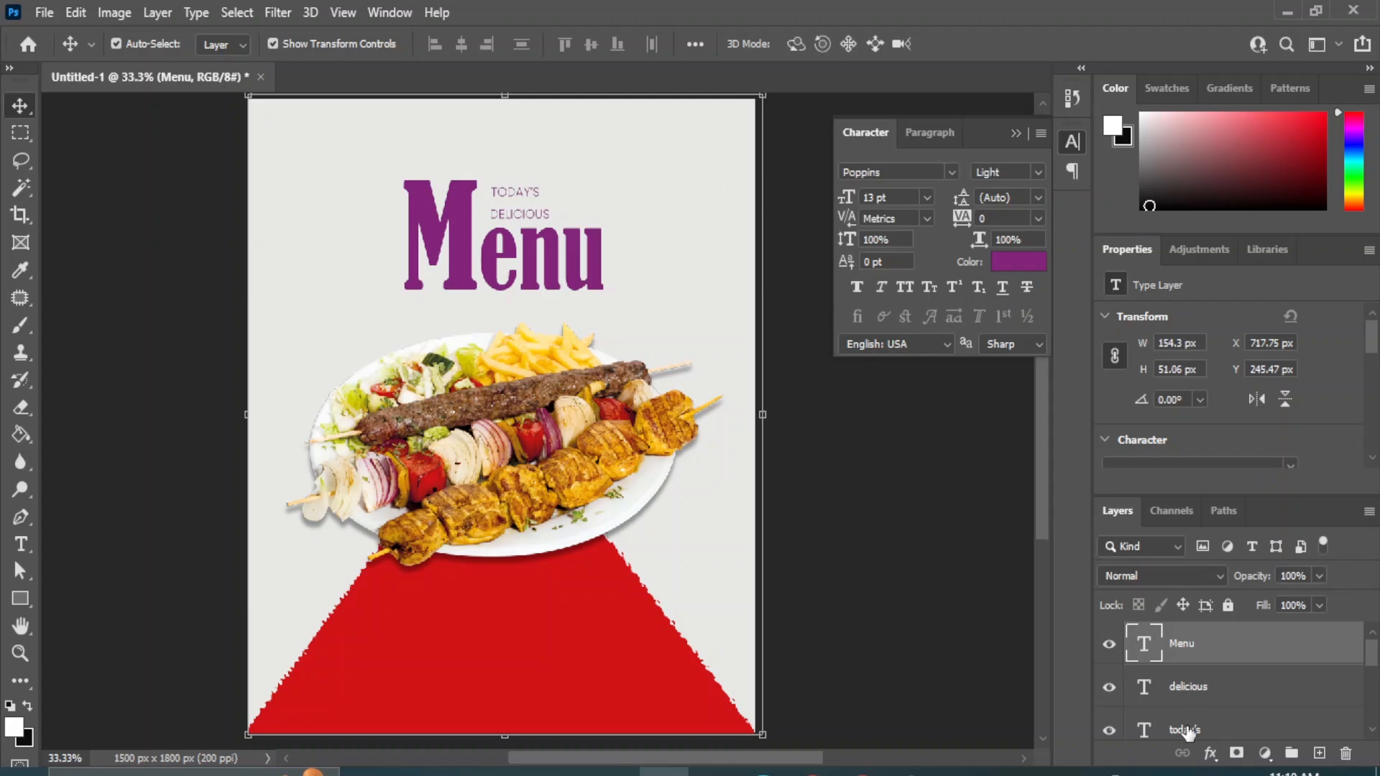
{"action": "left_click", "coordinate": [1038, 173]}
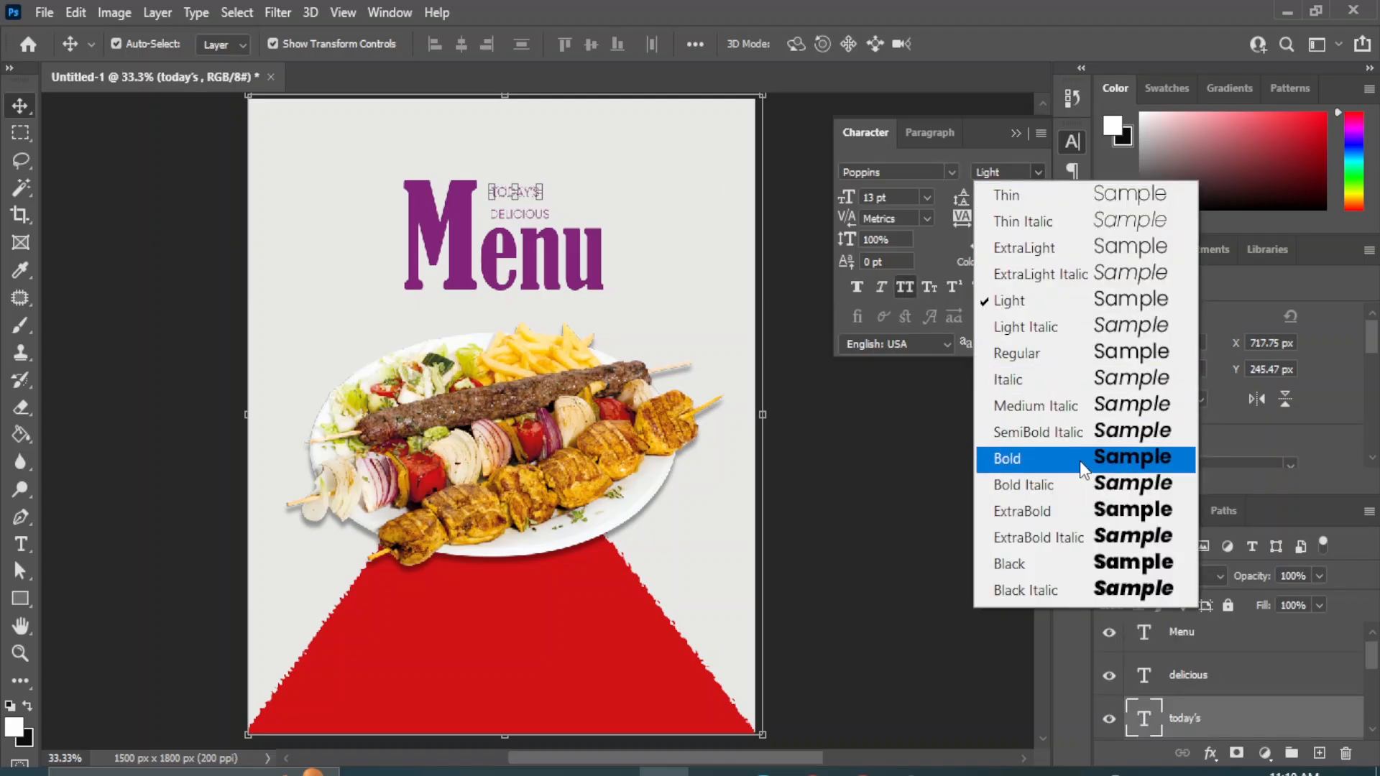
{"action": "left_click", "coordinate": [1135, 406]}
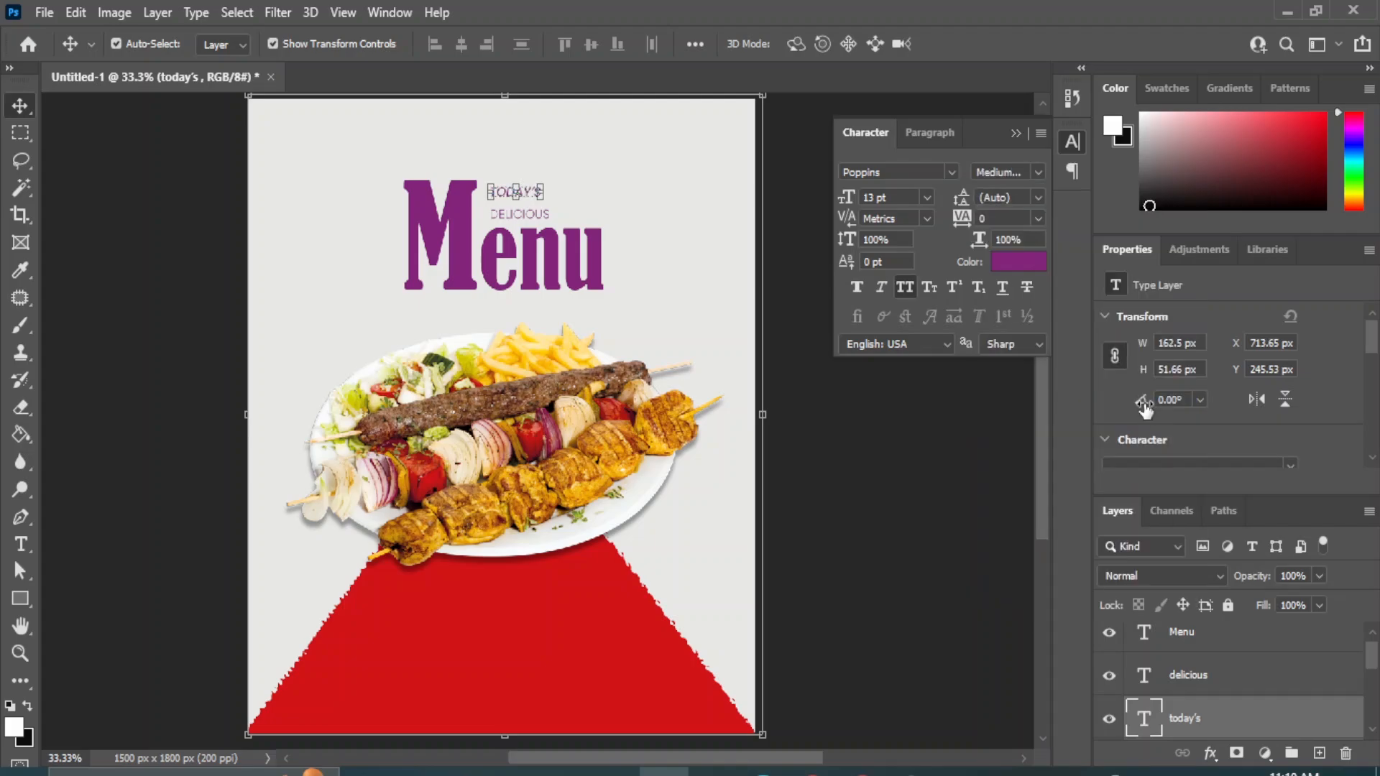
{"action": "left_click", "coordinate": [1039, 173]}
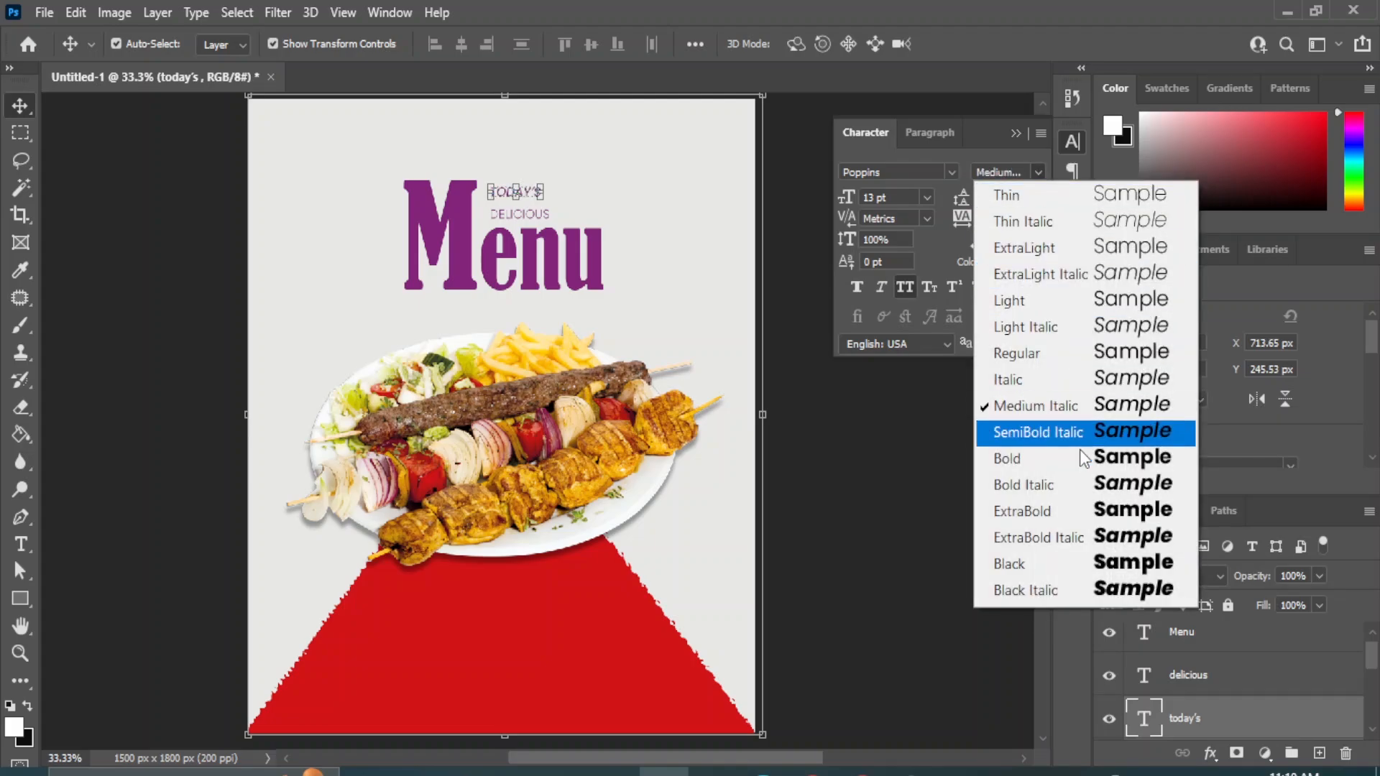
{"action": "left_click", "coordinate": [1150, 495]}
{"action": "left_click", "coordinate": [926, 197]}
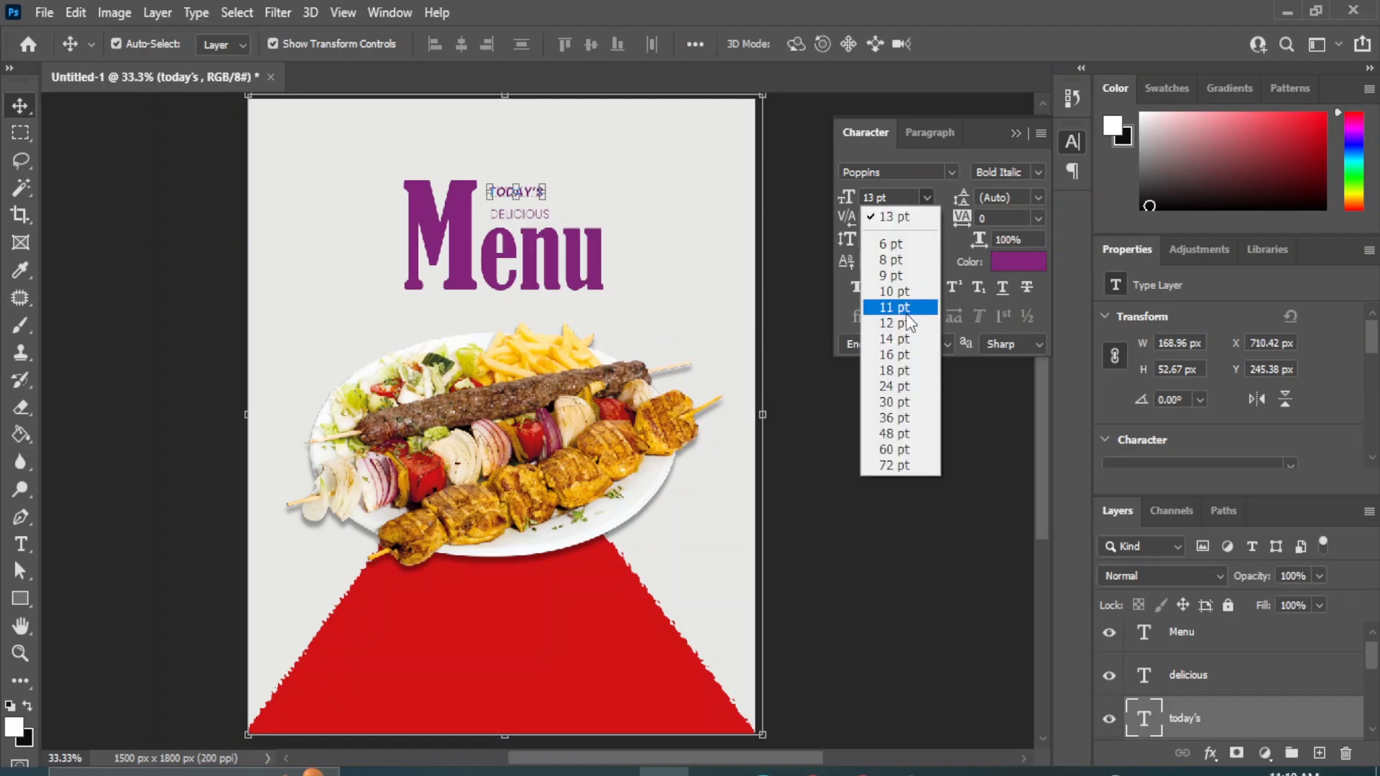
{"action": "left_click", "coordinate": [897, 365]}
{"action": "left_click", "coordinate": [859, 447]}
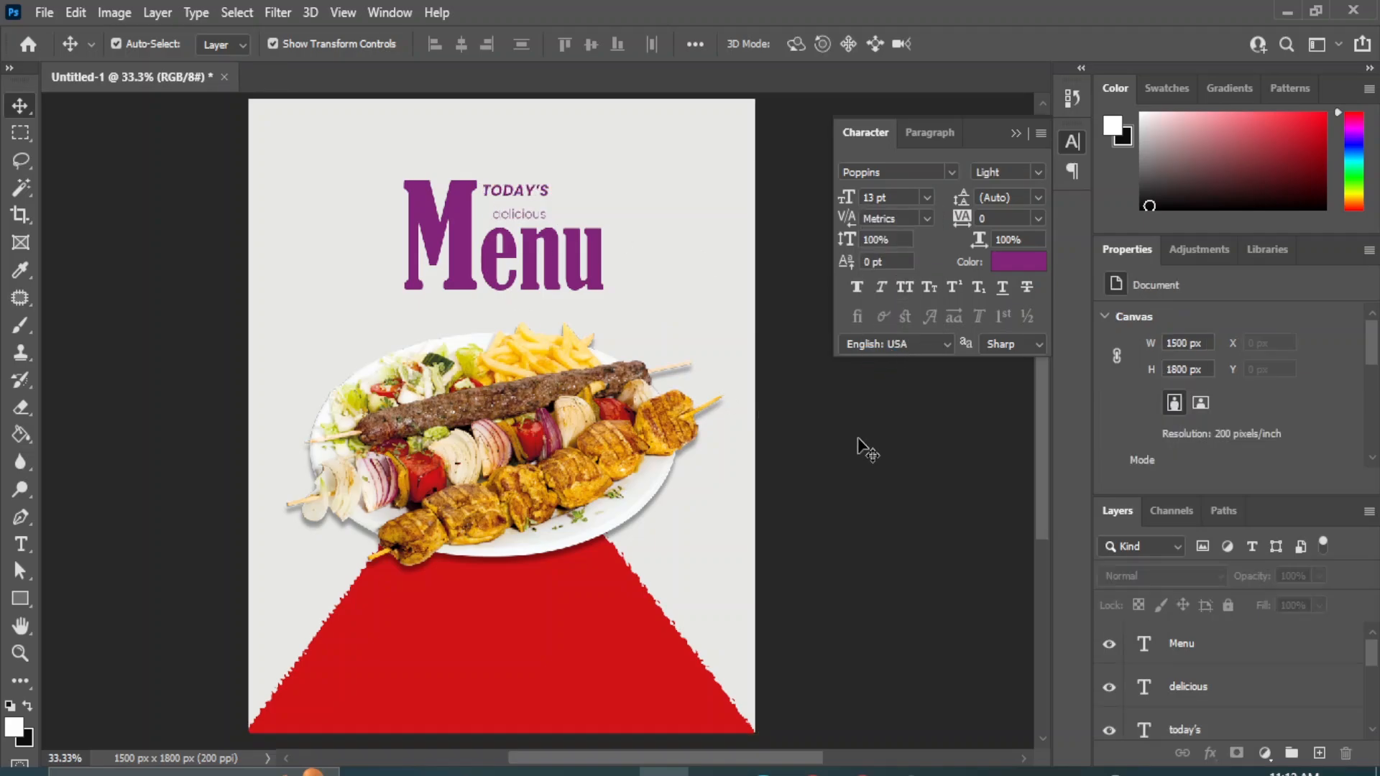
Reorder the text layers so "Menu" sits below "delicious", and select the "delicious" layer.
{"action": "key", "text": "ctrl+plus"}
{"action": "left_click_drag", "start_coordinate": [604, 207], "coordinate": [601, 568]}
{"action": "left_click", "coordinate": [512, 491]}
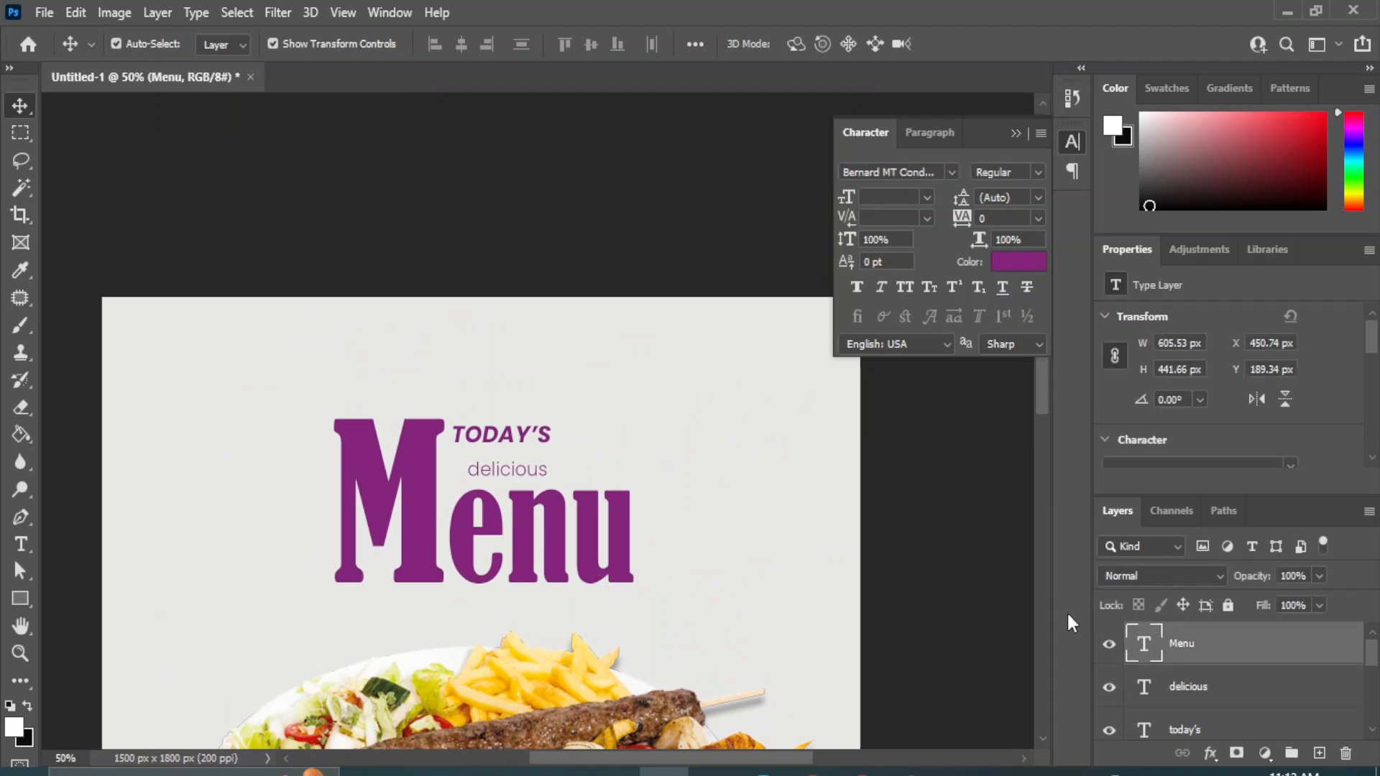
{"action": "left_click_drag", "start_coordinate": [1190, 649], "coordinate": [1193, 703]}
{"action": "left_click", "coordinate": [1194, 658]}
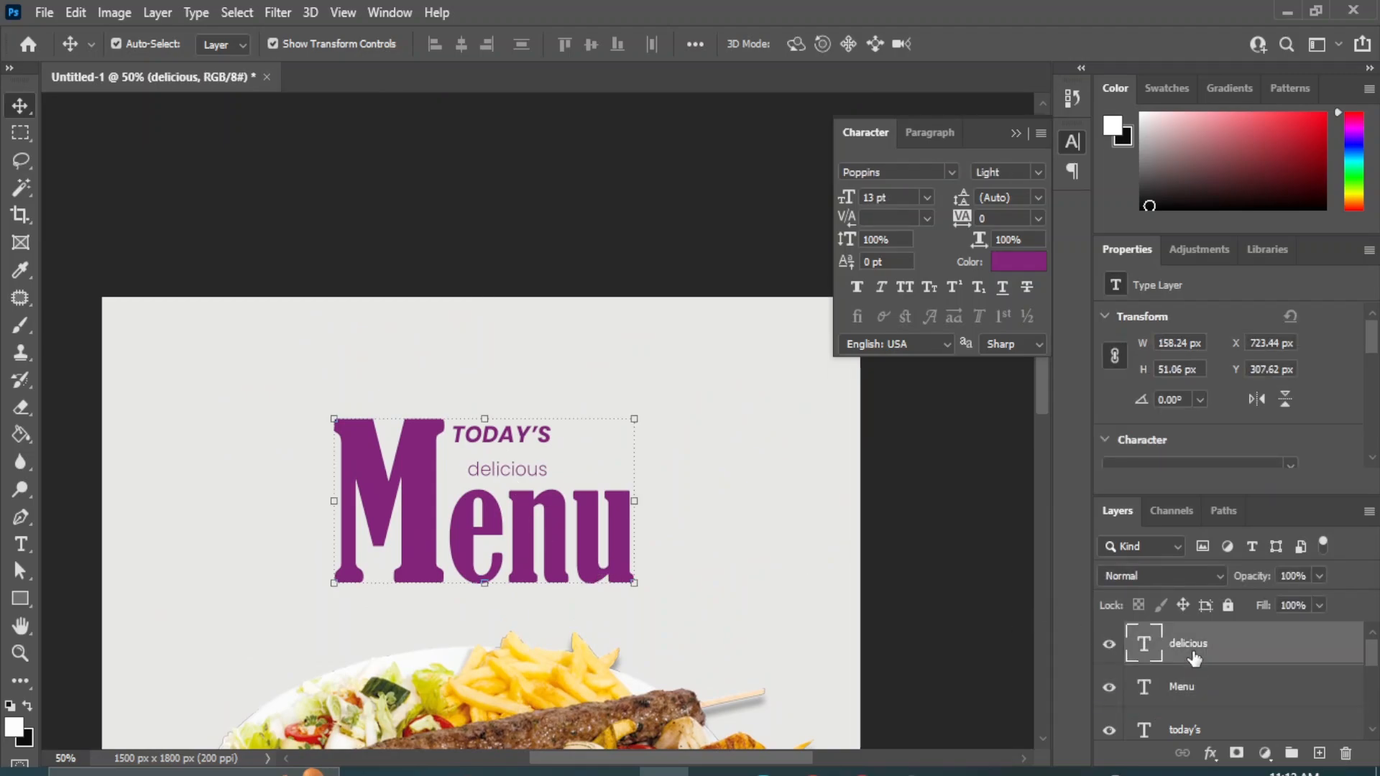
Capitalize the first letter of the "delicious" text so it reads "Delicious".
{"action": "left_click", "coordinate": [20, 544]}
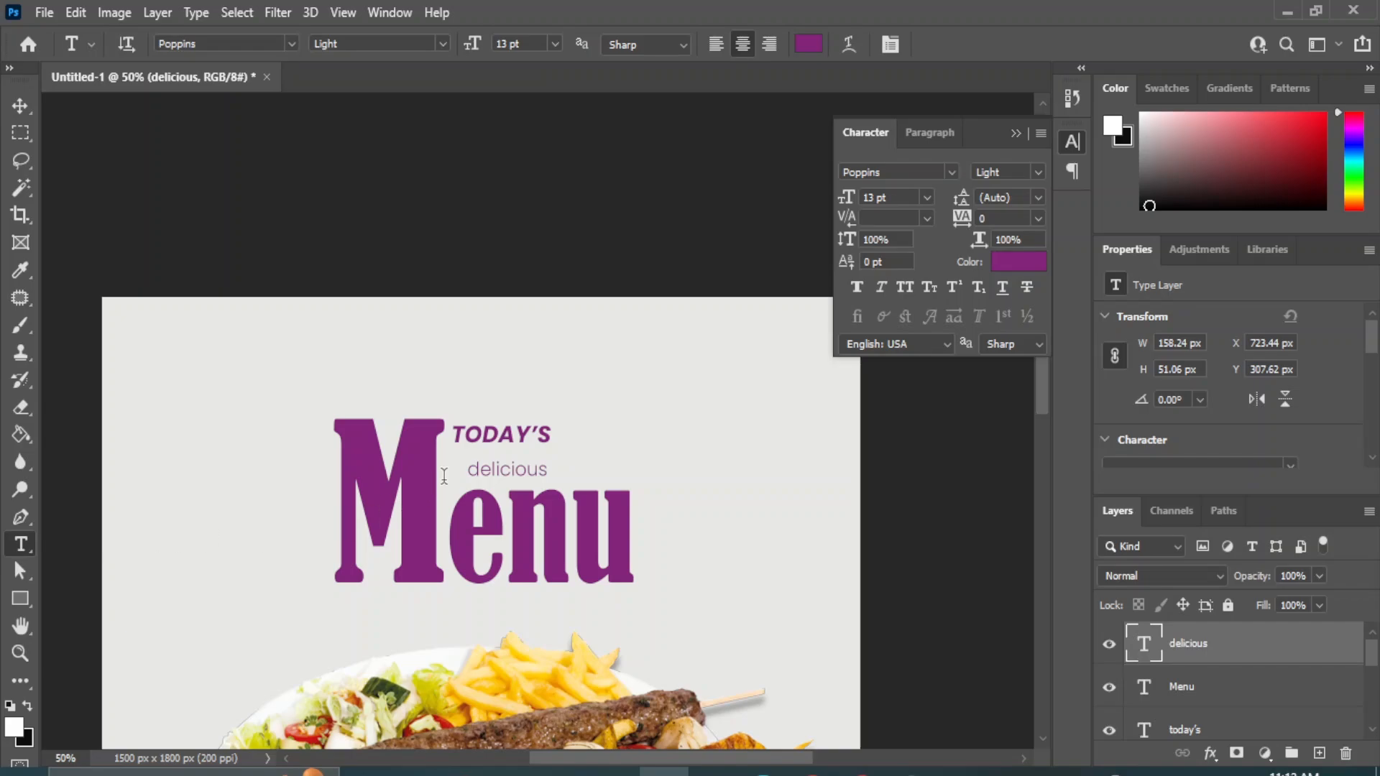
{"action": "left_click", "coordinate": [473, 468]}
{"action": "type", "text": "D"}
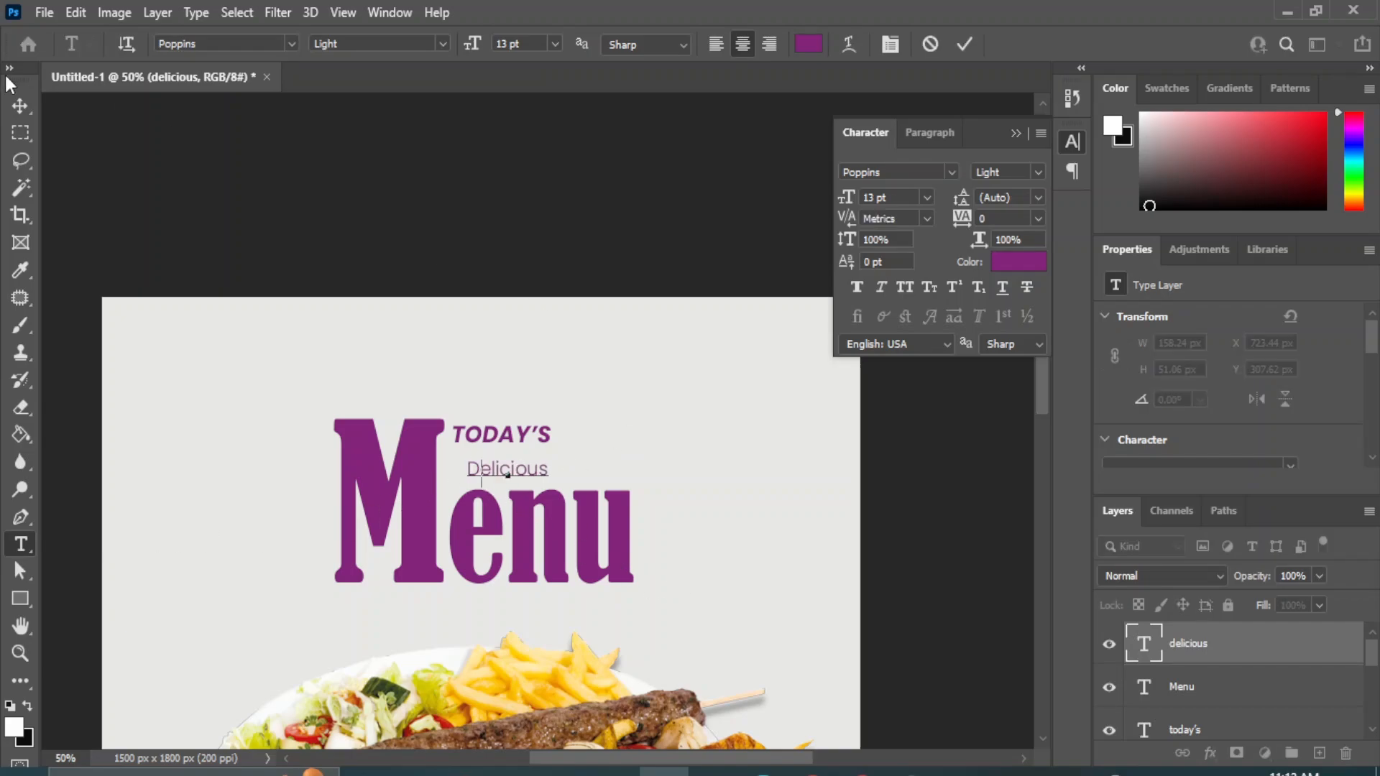
{"action": "left_click", "coordinate": [20, 106]}
Set the "Delicious" text size to 24 pt and move it slightly right and down, between "TODAY'S" and "Menu".
{"action": "left_click", "coordinate": [926, 197]}
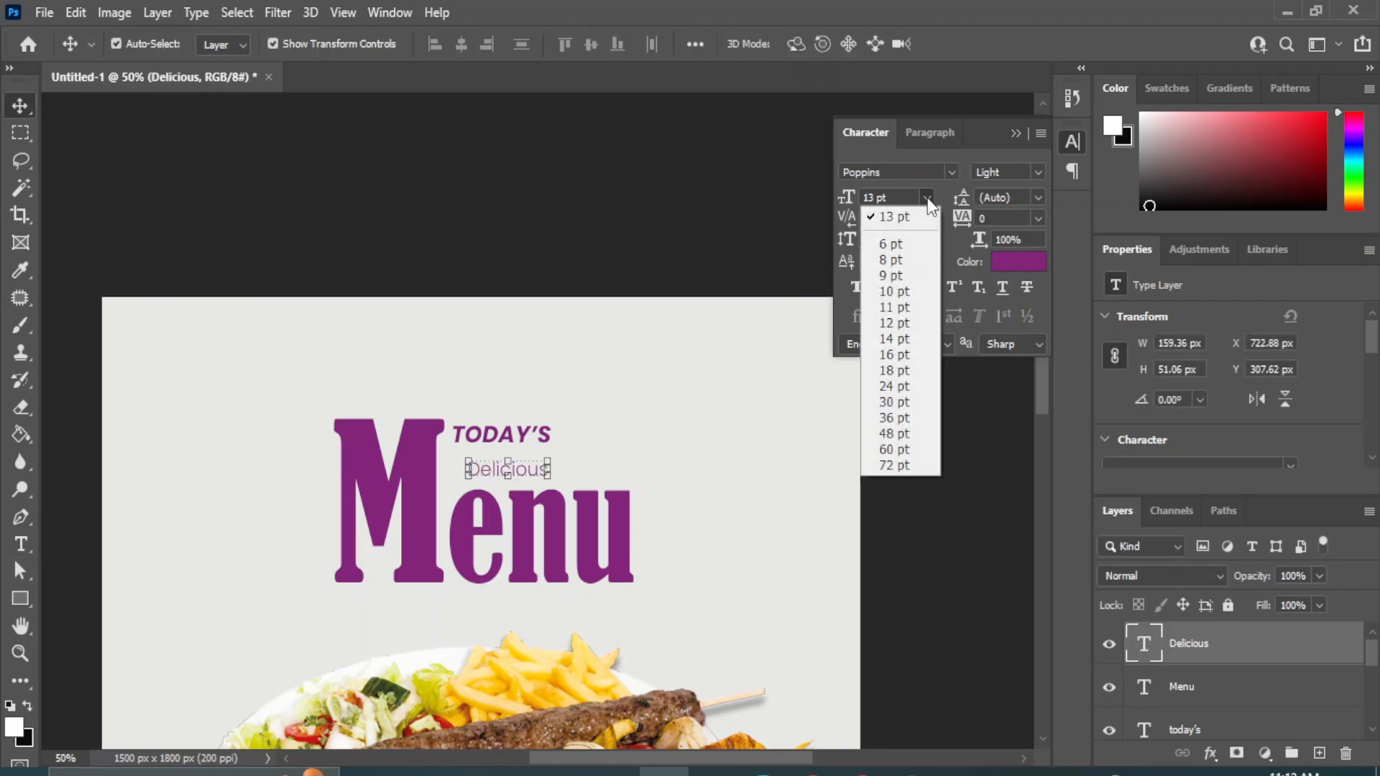
{"action": "left_click", "coordinate": [895, 387]}
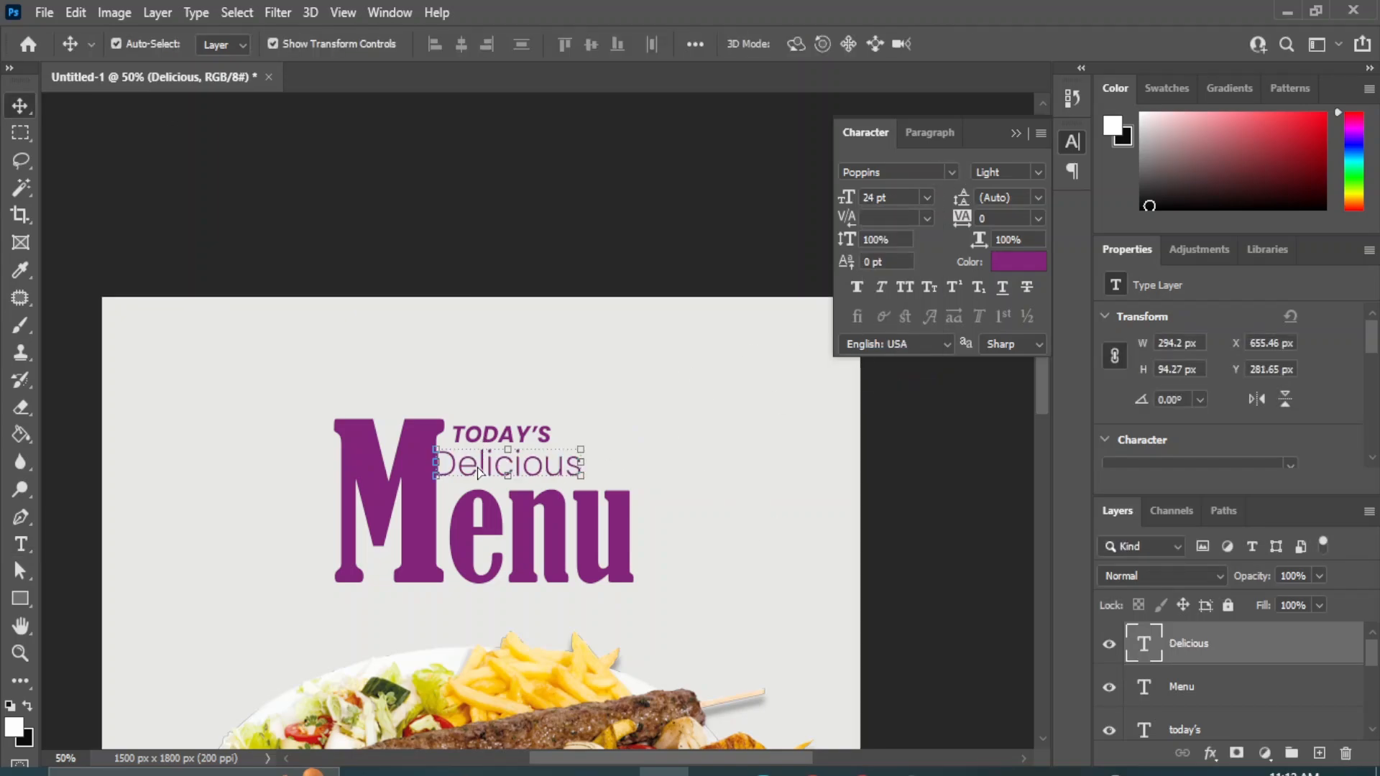
{"action": "left_click_drag", "start_coordinate": [478, 472], "coordinate": [488, 479]}
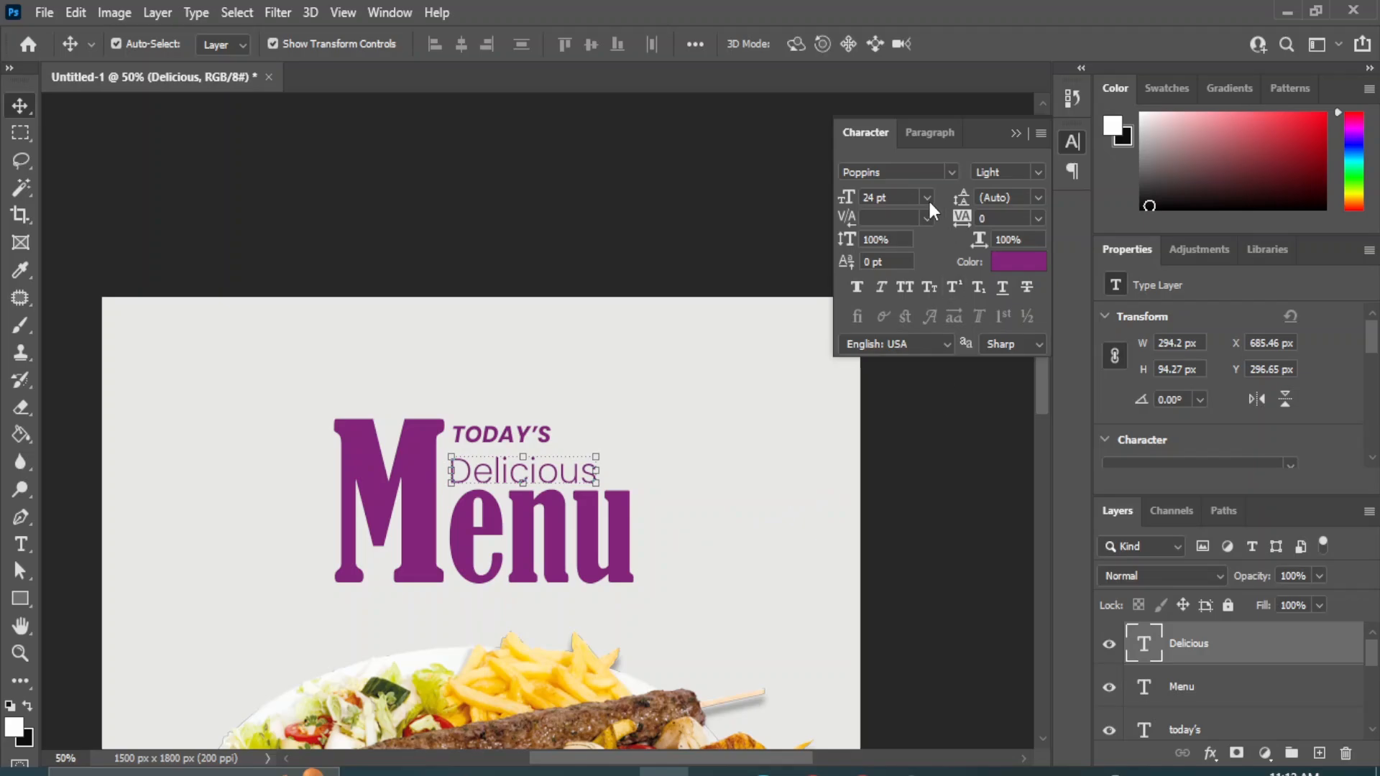
Set the "Delicious" text to Poppins Black Italic at 28 pt.
{"action": "left_click", "coordinate": [951, 172]}
{"action": "left_click", "coordinate": [1039, 174]}
{"action": "left_click", "coordinate": [1039, 174]}
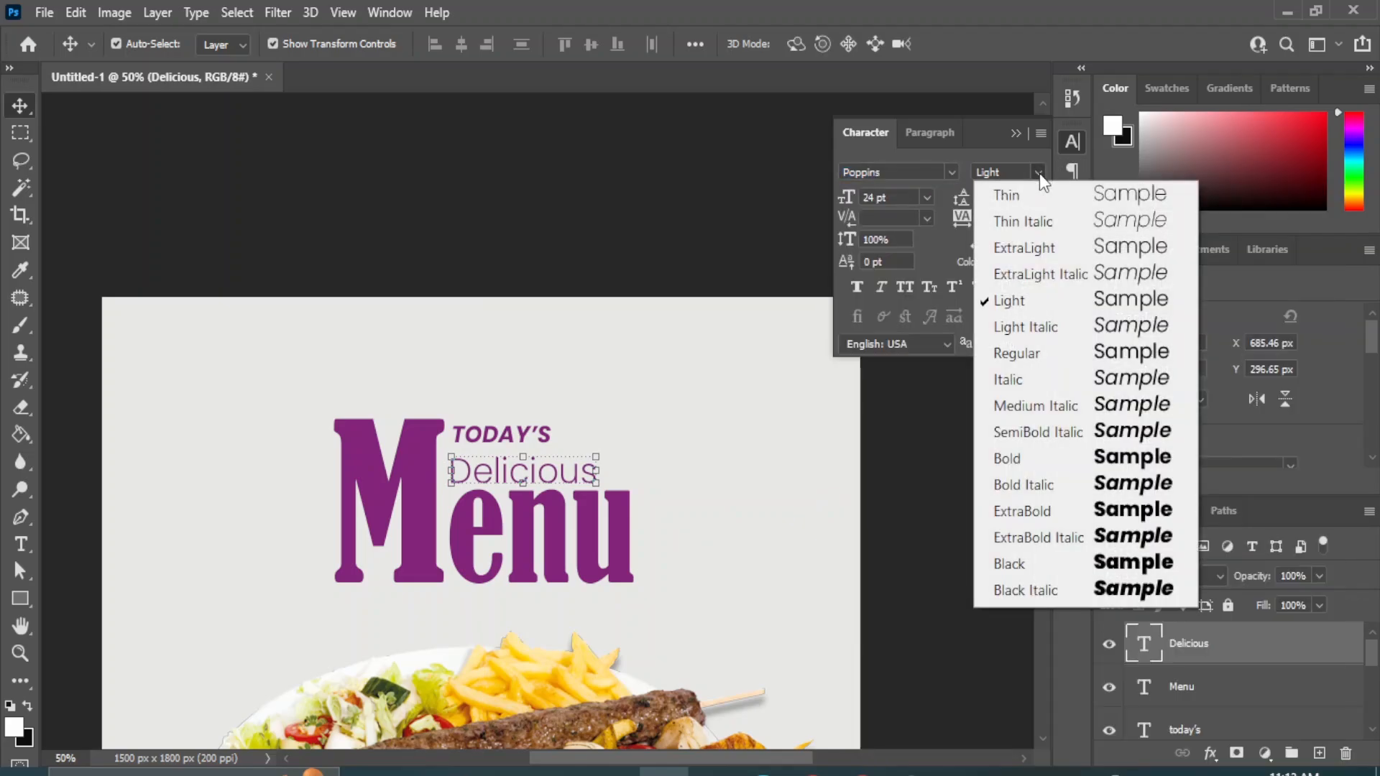
{"action": "left_click", "coordinate": [1147, 590]}
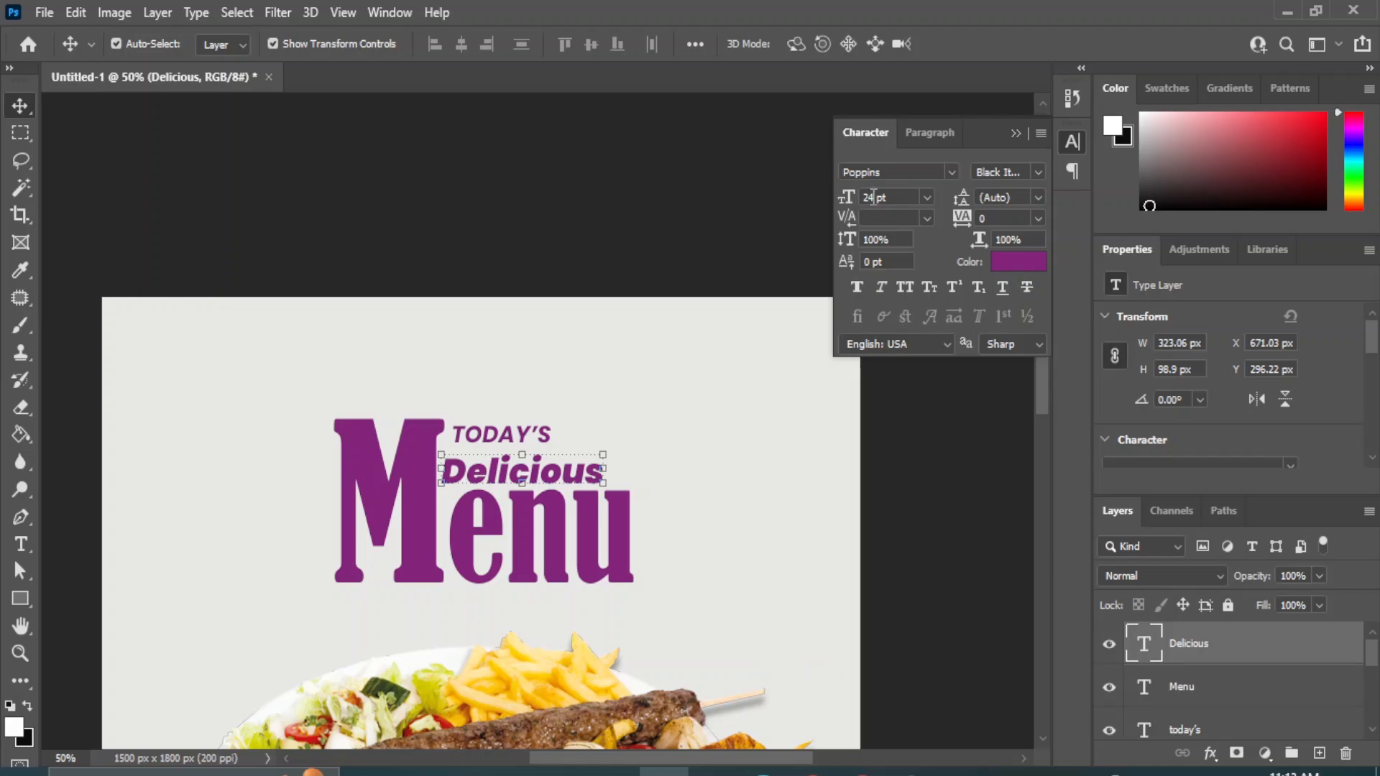
{"action": "key", "text": "Return"}
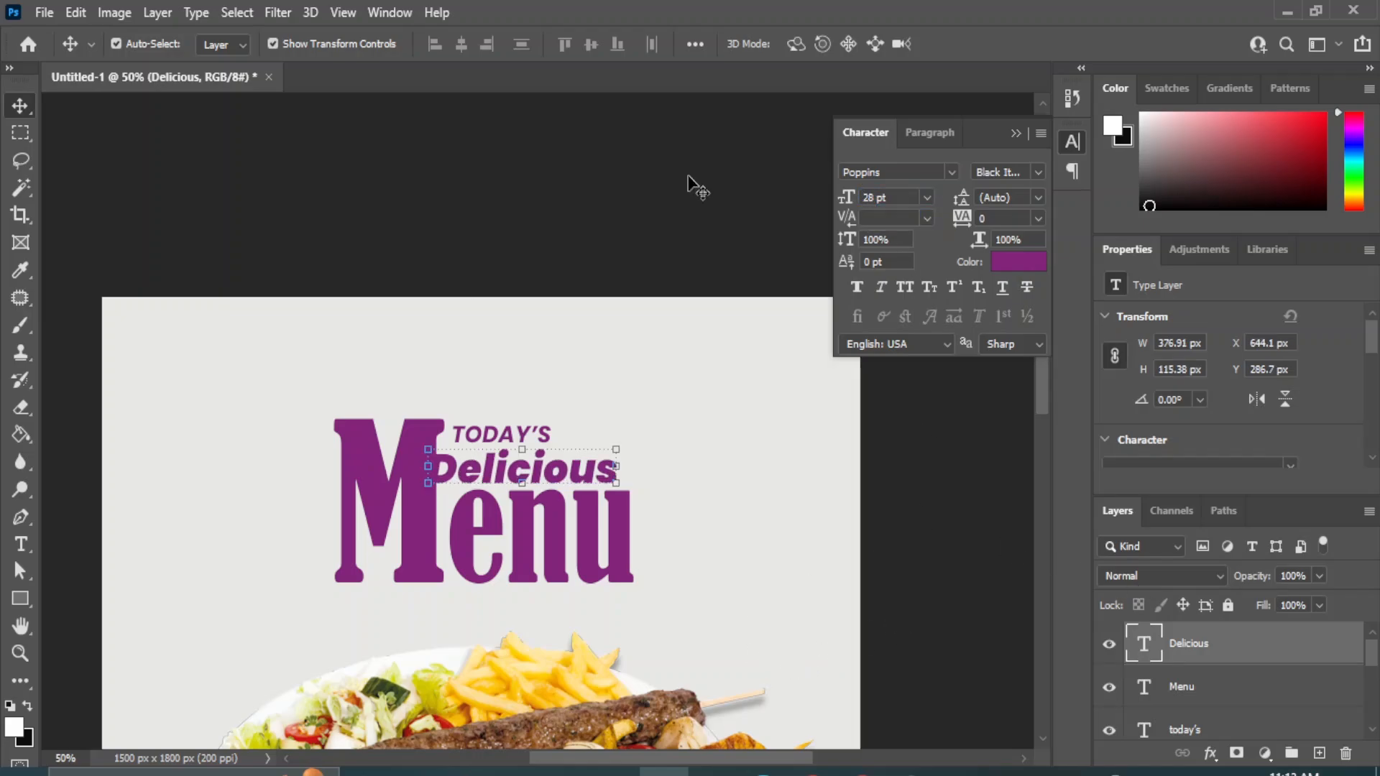
Nudge the "Delicious" text 40 px right and 2 px up so it clears the "M" of "Menu".
{"action": "key", "text": "shift+Right"}
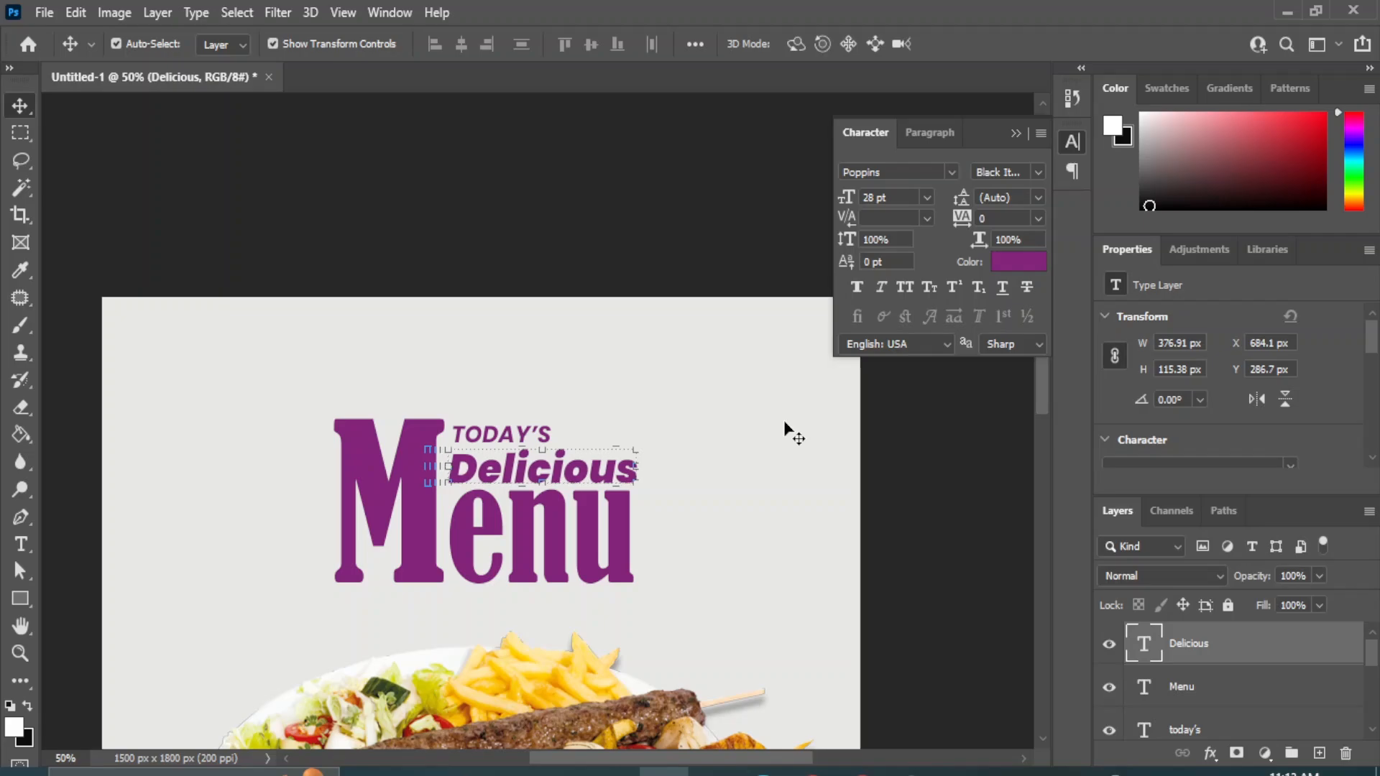
{"action": "key", "text": "Up"}
{"action": "key", "text": "Up"}
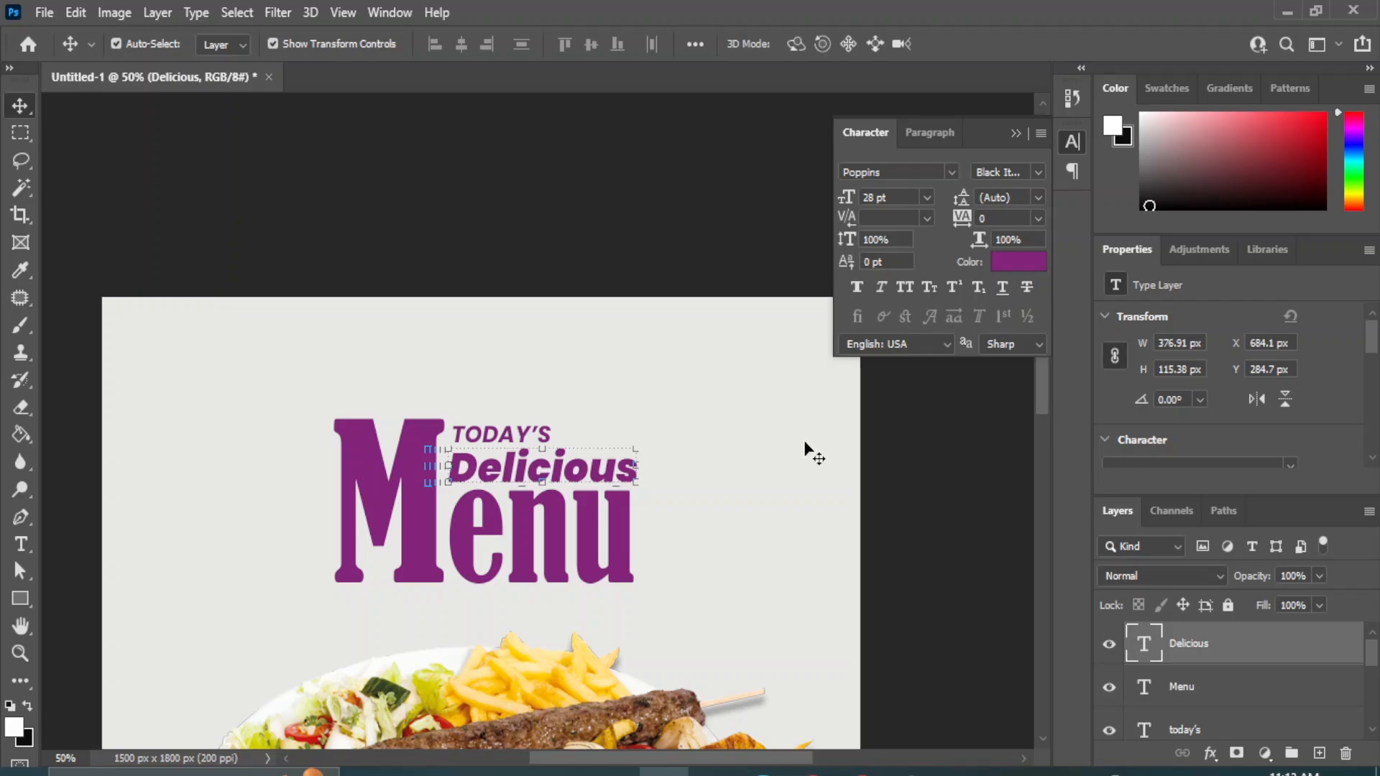
{"action": "left_click", "coordinate": [947, 567]}
Left-align the "TODAY'S" and "Delicious" texts with each other and nudge both about 8 px right.
{"action": "left_click", "coordinate": [478, 471]}
{"action": "left_click", "coordinate": [1184, 726], "text": "ctrl"}
{"action": "left_click", "coordinate": [435, 45]}
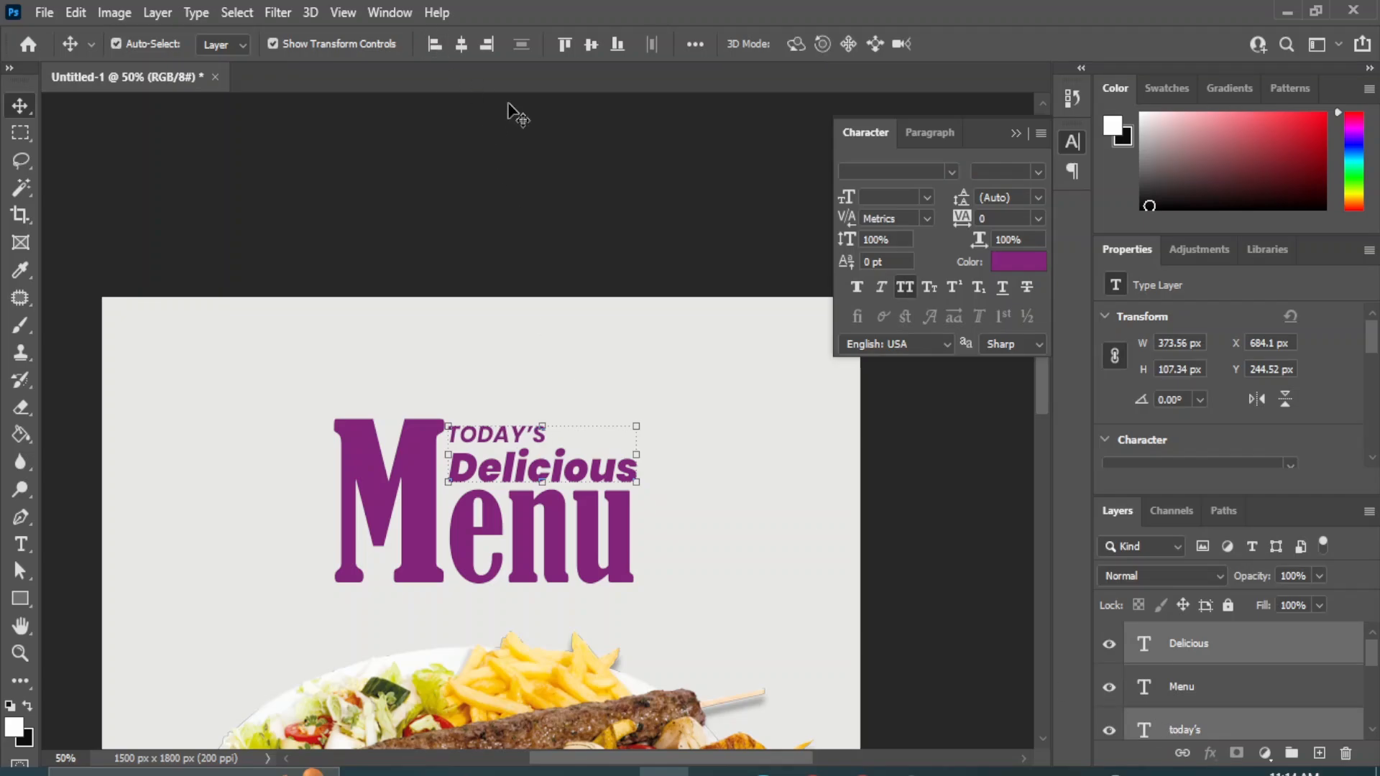
{"action": "key", "text": "Right"}
{"action": "key", "text": "Right"}
{"action": "key", "text": "Right"}
{"action": "key", "text": "Right"}
{"action": "key", "text": "Right"}
{"action": "key", "text": "Right"}
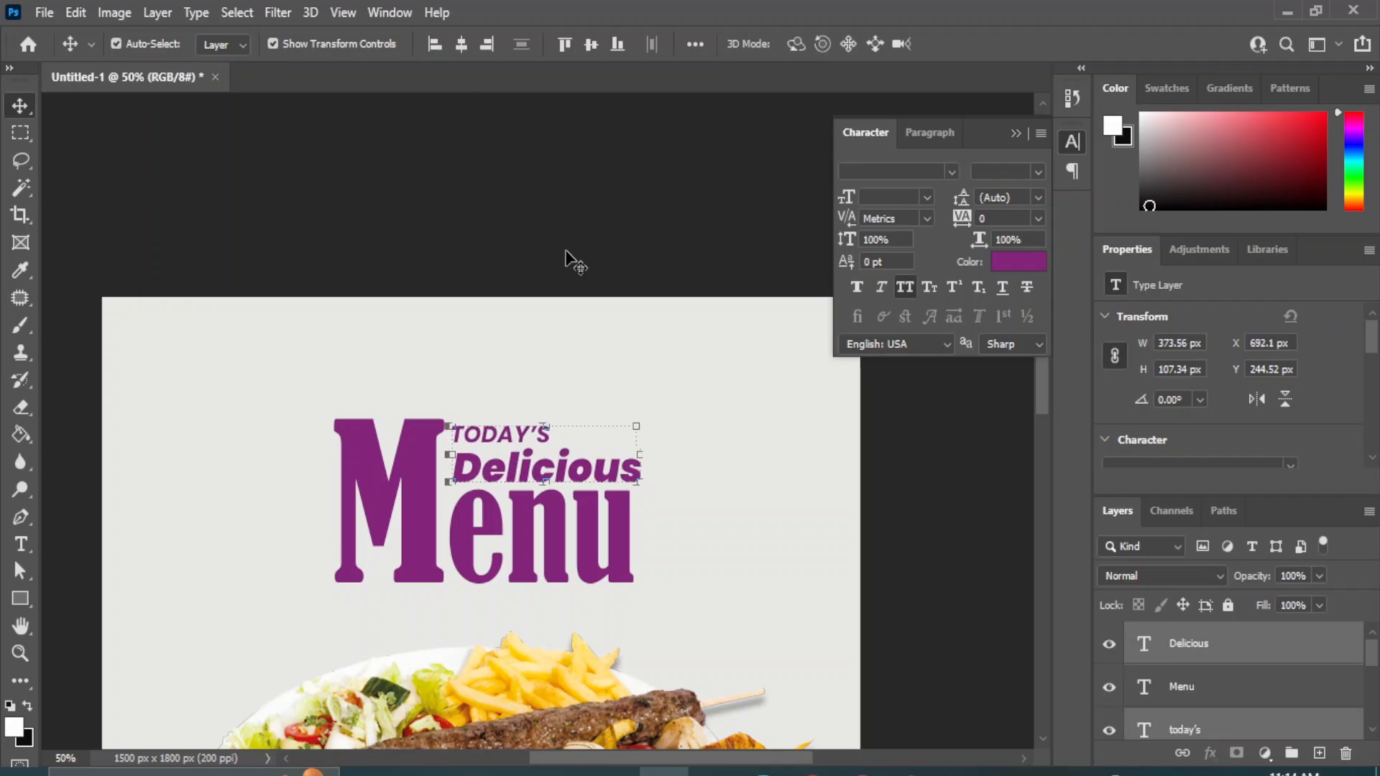
{"action": "left_click", "coordinate": [946, 575]}
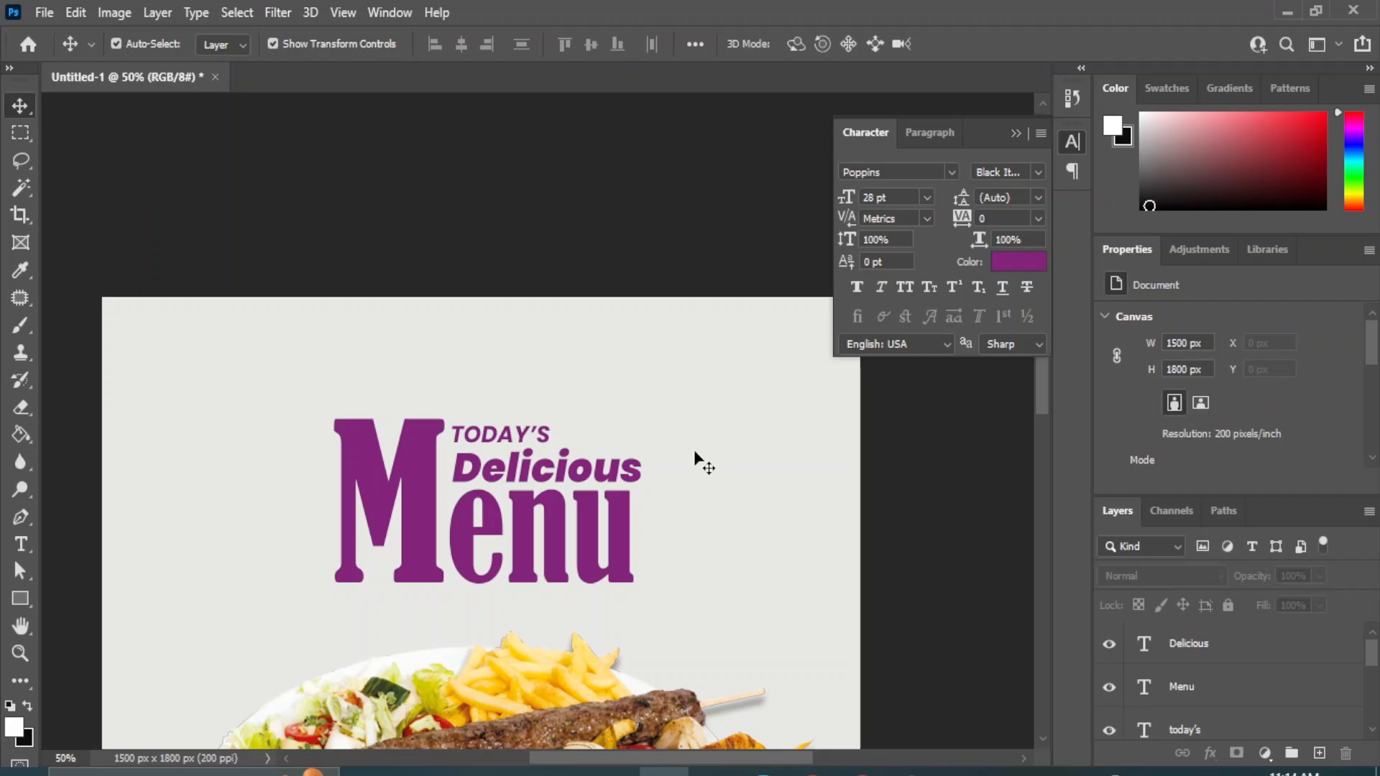
Add a text layer reading "50%" on the red shape below the kebab platter.
{"action": "left_click_drag", "start_coordinate": [662, 616], "coordinate": [616, 434]}
{"action": "key", "text": "ctrl+minus"}
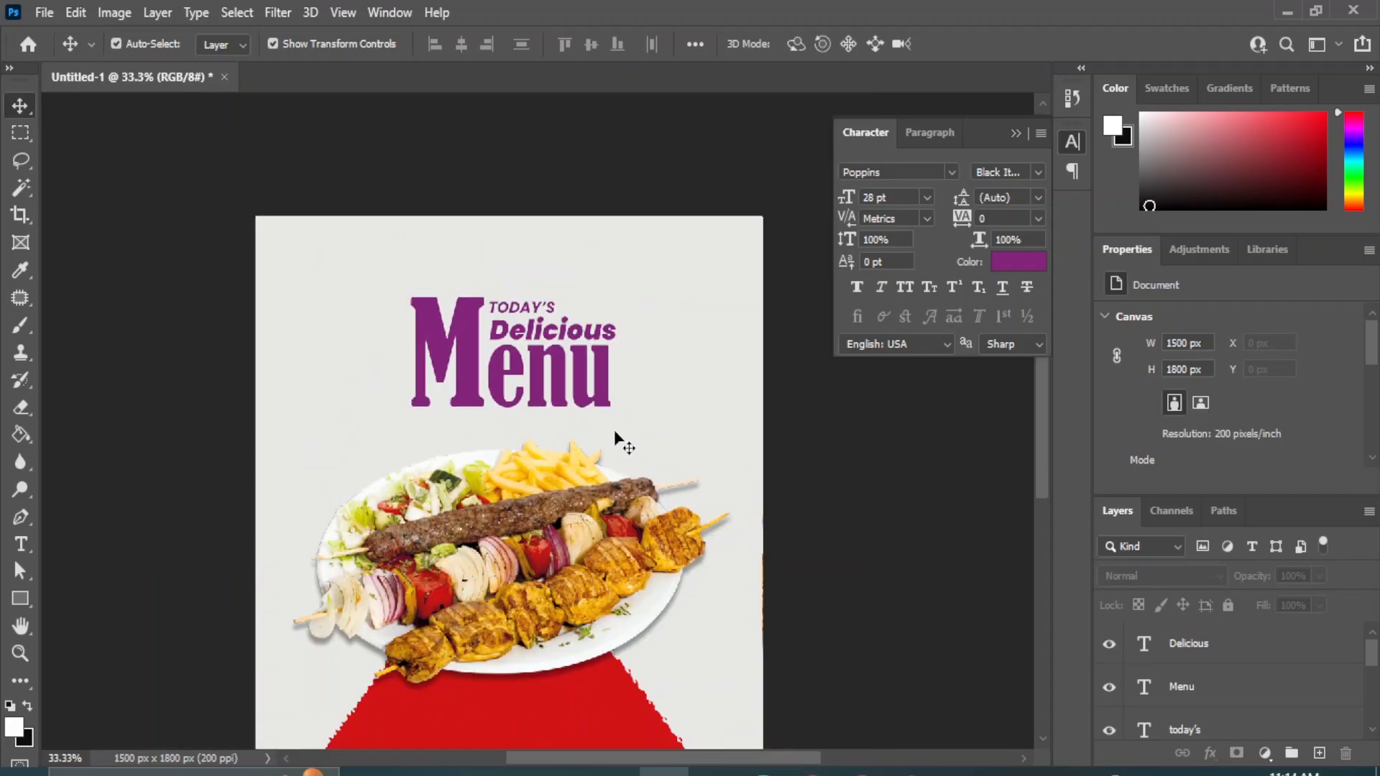
{"action": "left_click_drag", "start_coordinate": [518, 554], "coordinate": [536, 416]}
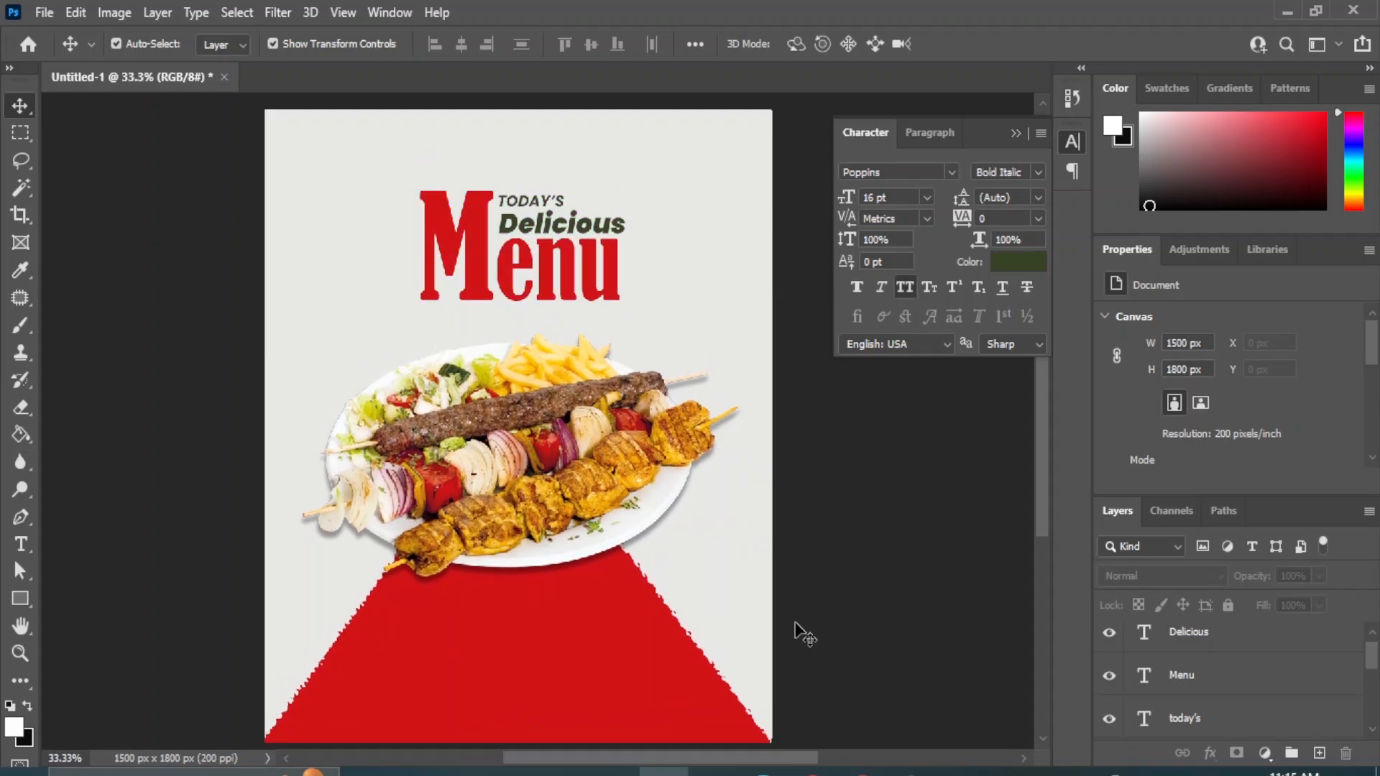
{"action": "left_click", "coordinate": [21, 544]}
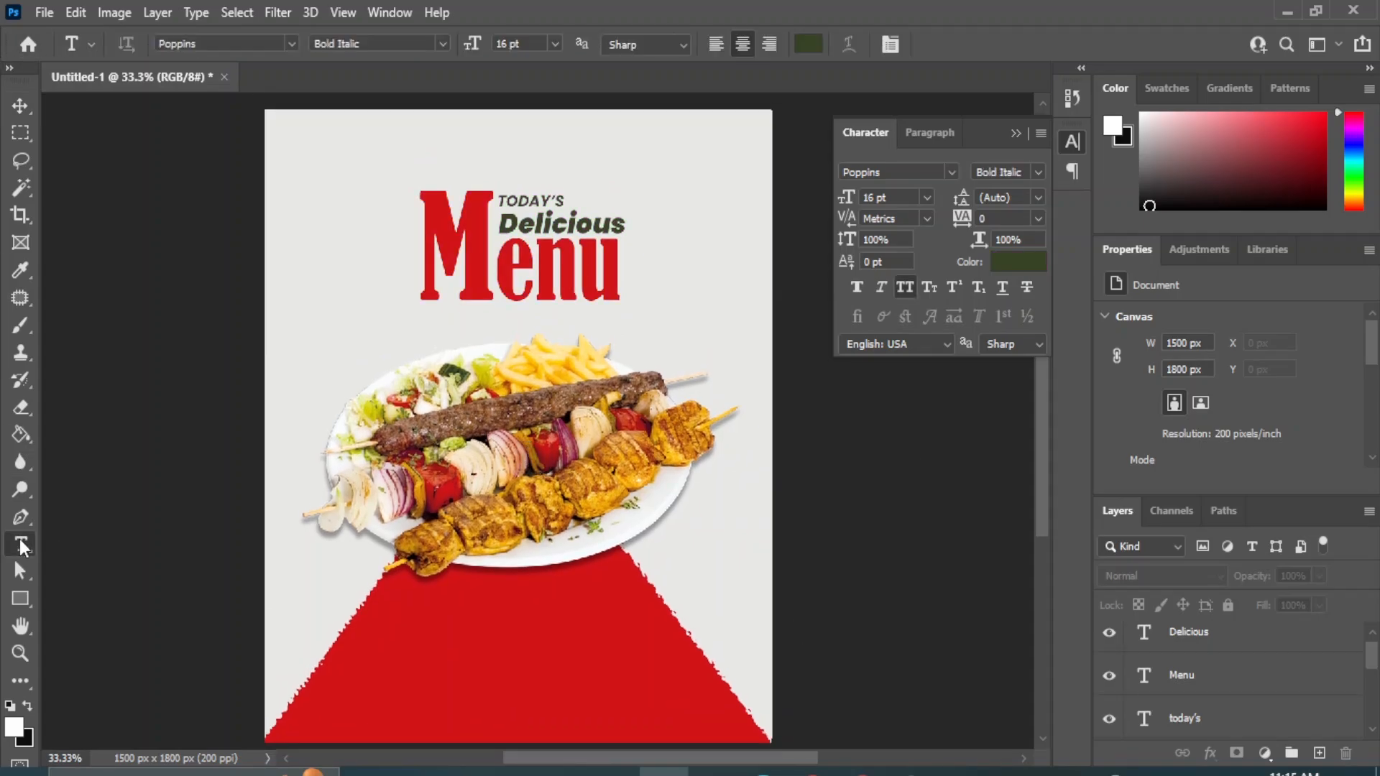
{"action": "left_click", "coordinate": [462, 659]}
{"action": "key", "text": "BackSpace"}
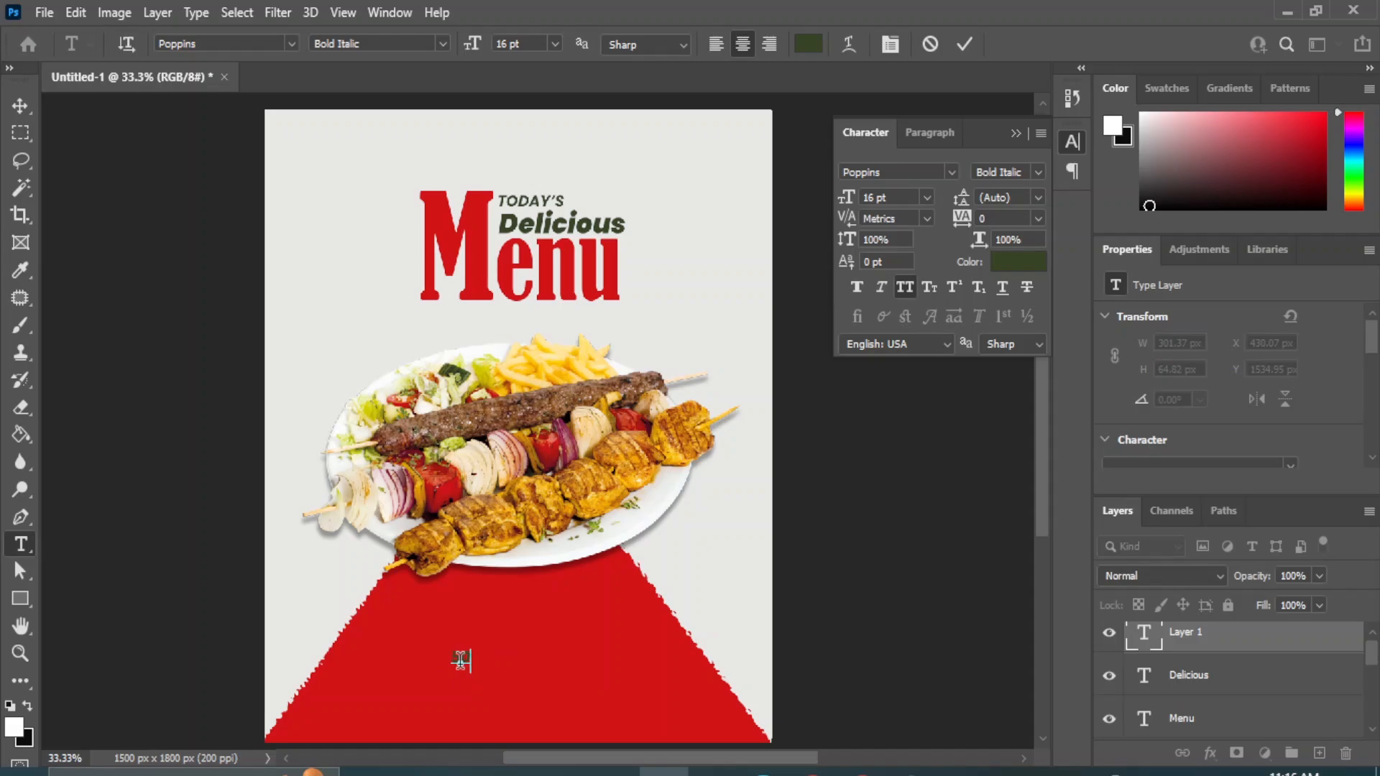
{"action": "left_click", "coordinate": [20, 108]}
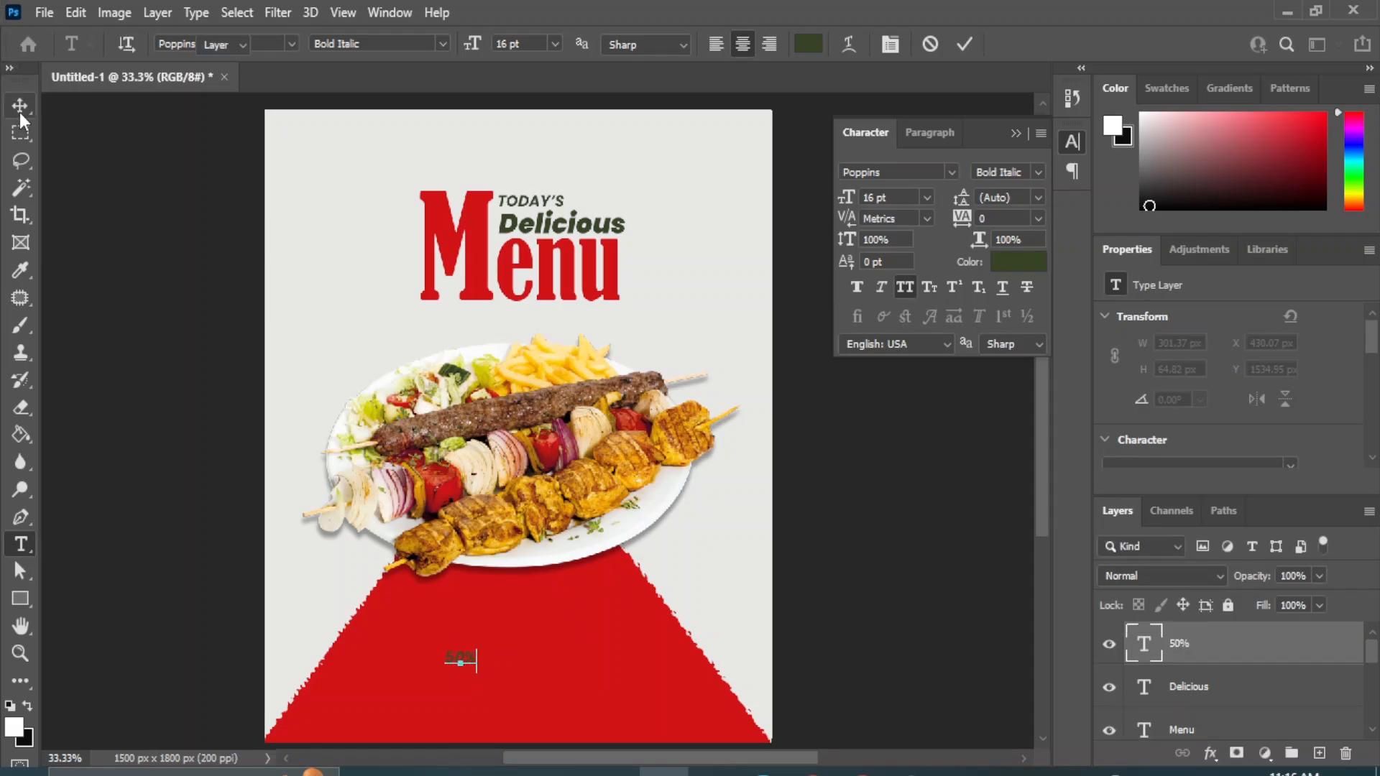
Set the "50%" text to 72 pt Poppins Black Italic and move it towards the middle of the red shape.
{"action": "left_click", "coordinate": [928, 198]}
{"action": "left_click", "coordinate": [893, 467]}
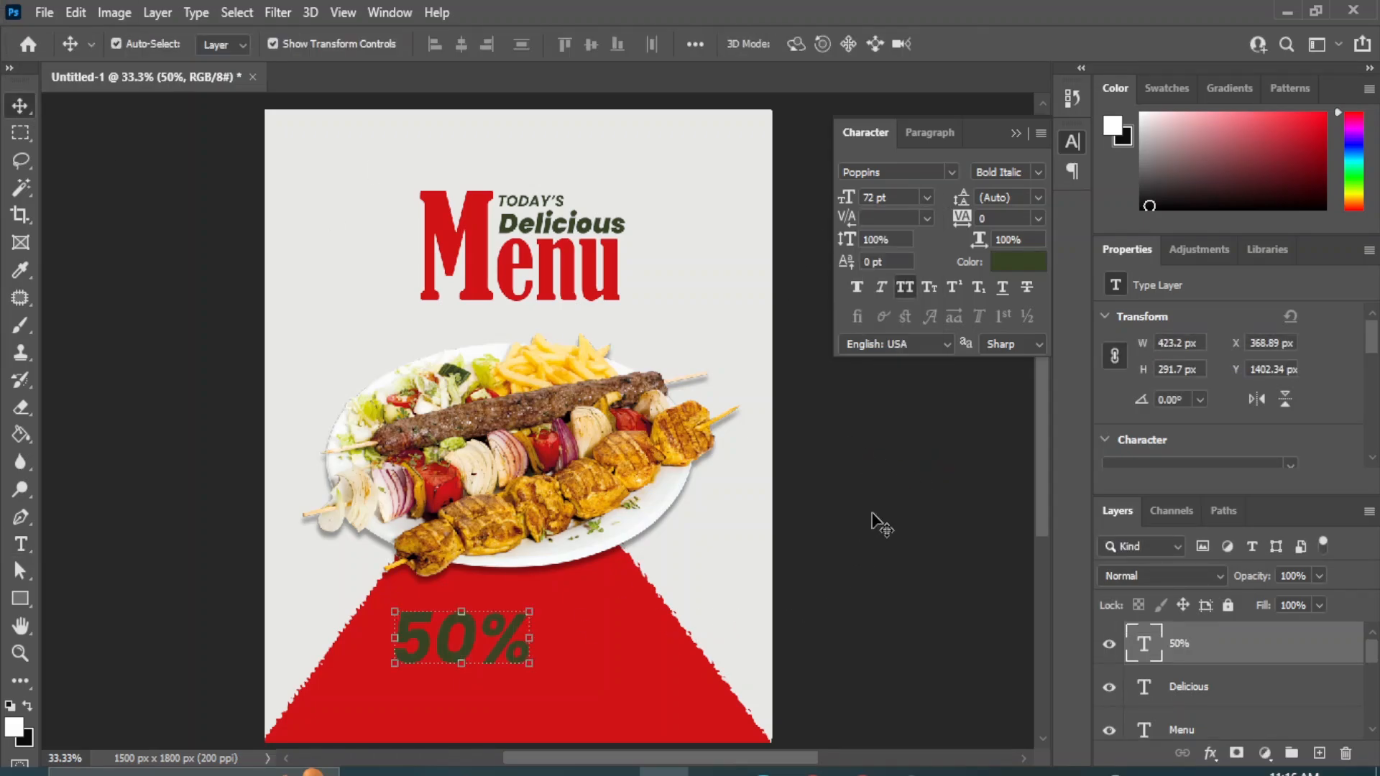
{"action": "left_click", "coordinate": [1040, 176]}
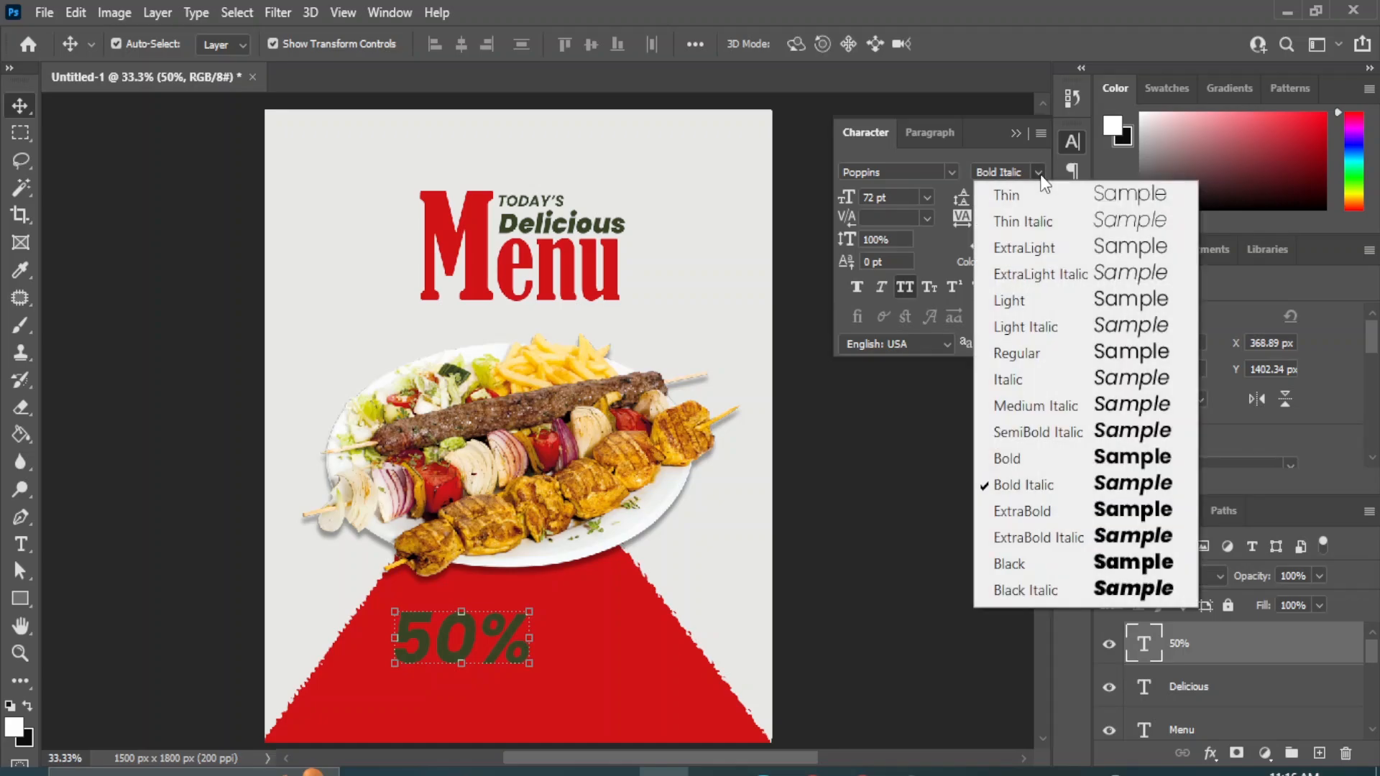
{"action": "left_click", "coordinate": [1130, 593]}
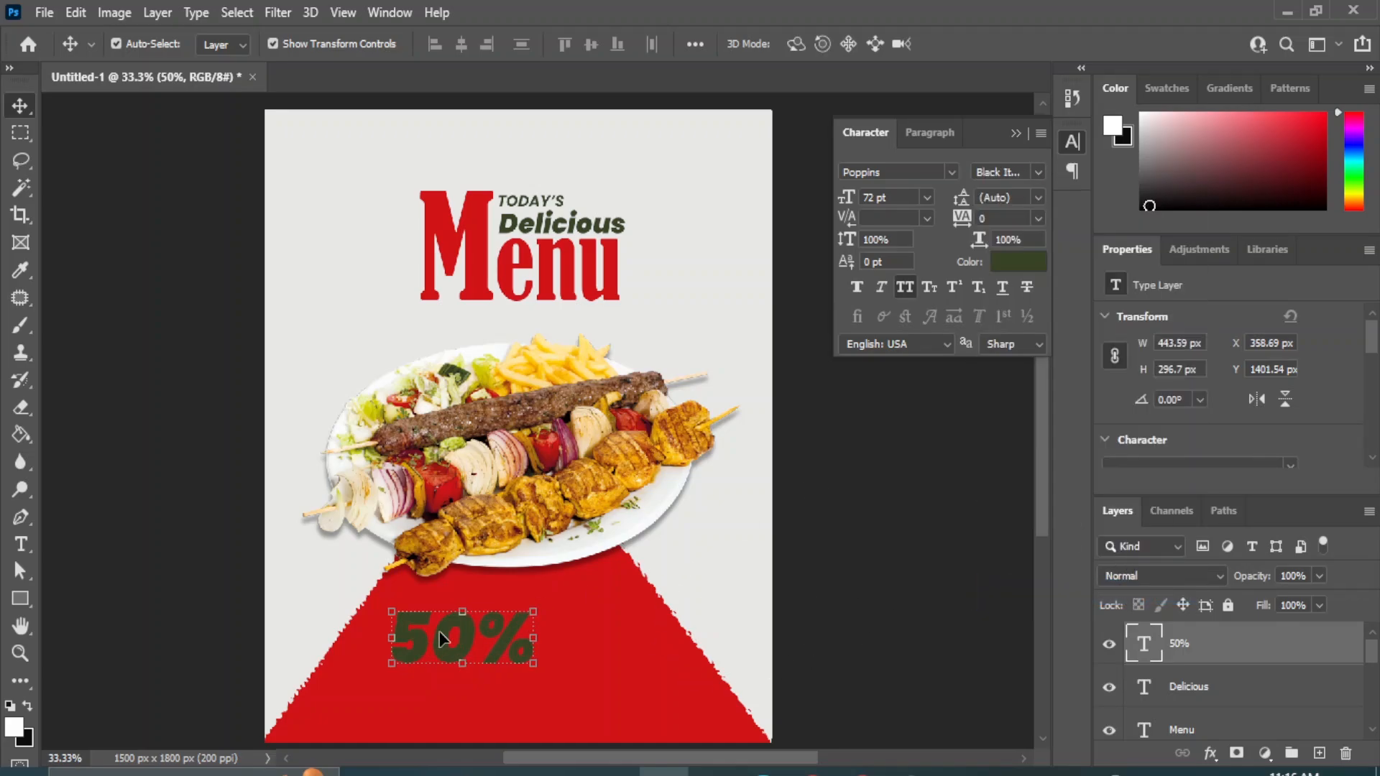
{"action": "left_click_drag", "start_coordinate": [440, 641], "coordinate": [473, 640]}
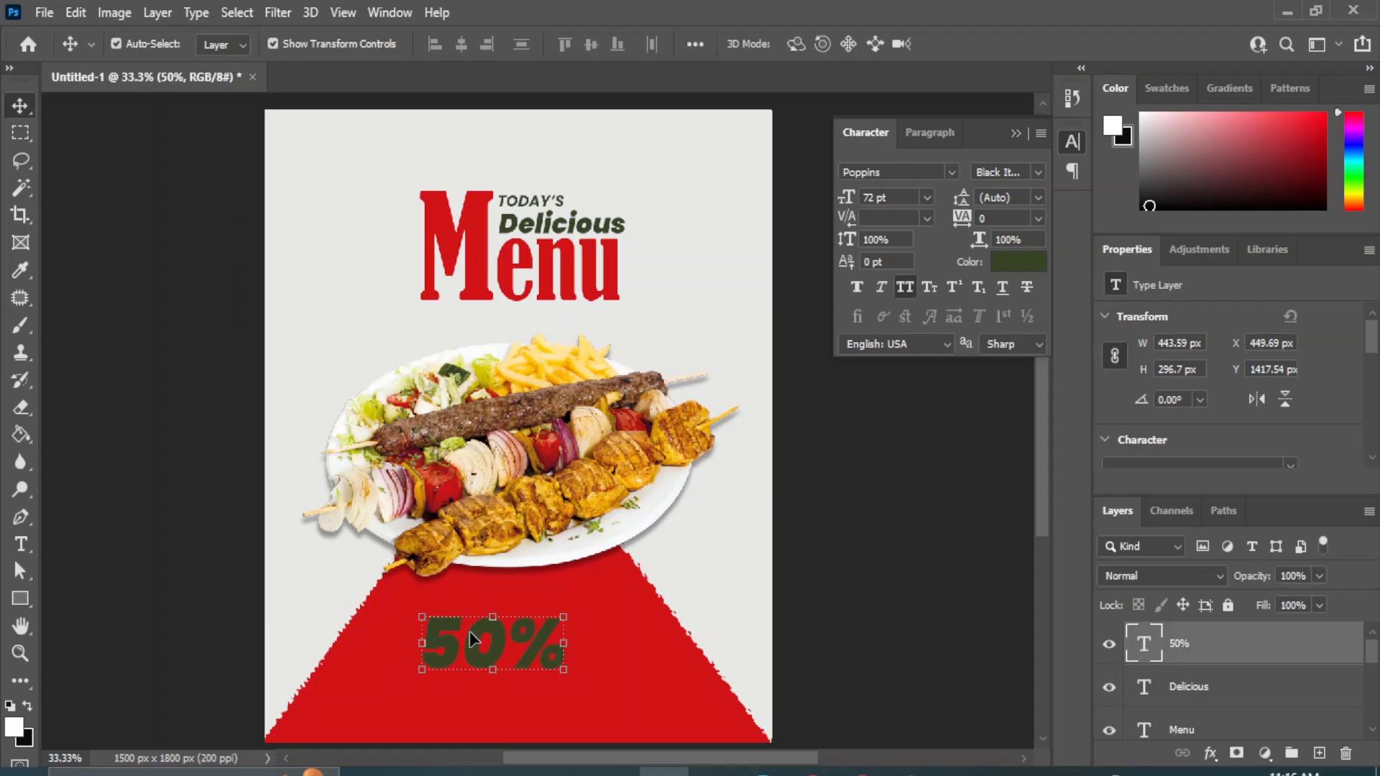
{"action": "left_click", "coordinate": [832, 595]}
{"action": "left_click", "coordinate": [24, 544]}
{"action": "left_click", "coordinate": [110, 546]}
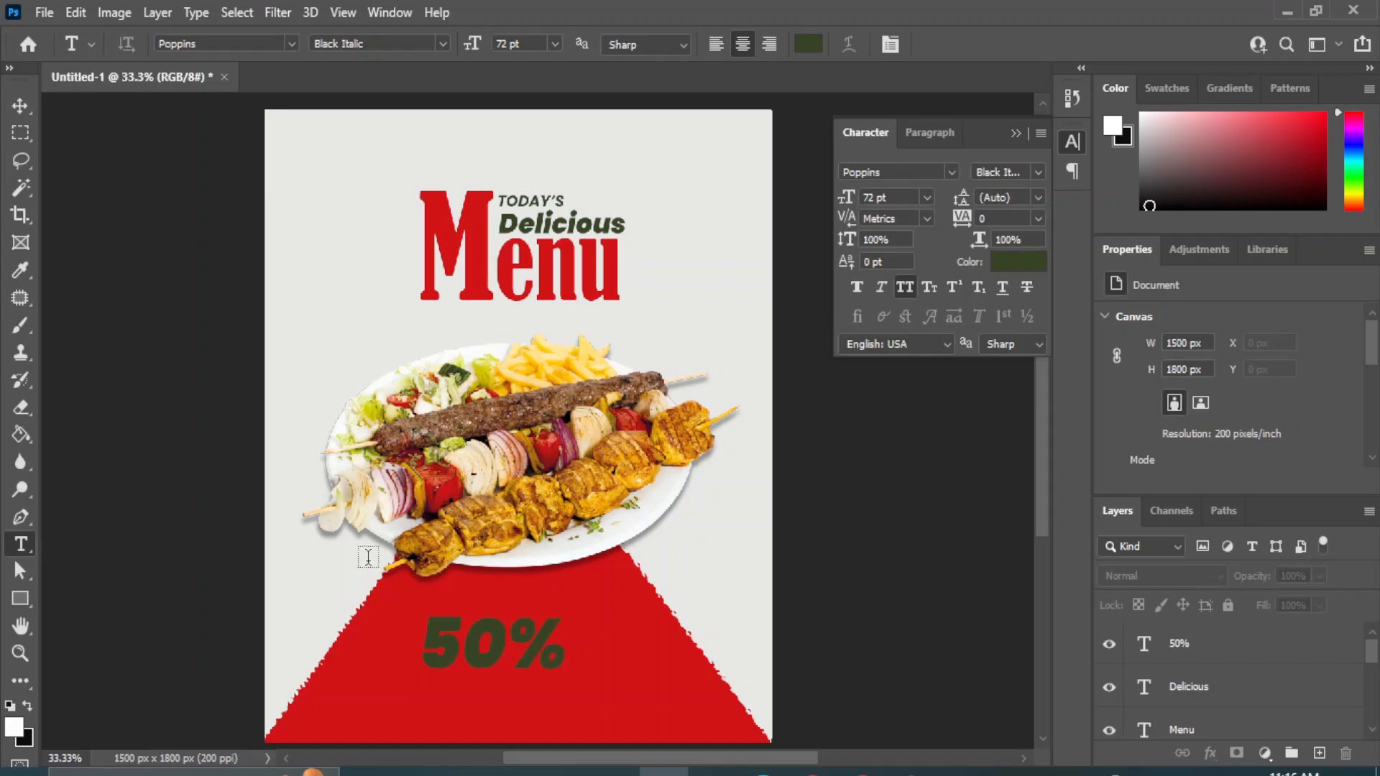
{"action": "key", "text": "v"}
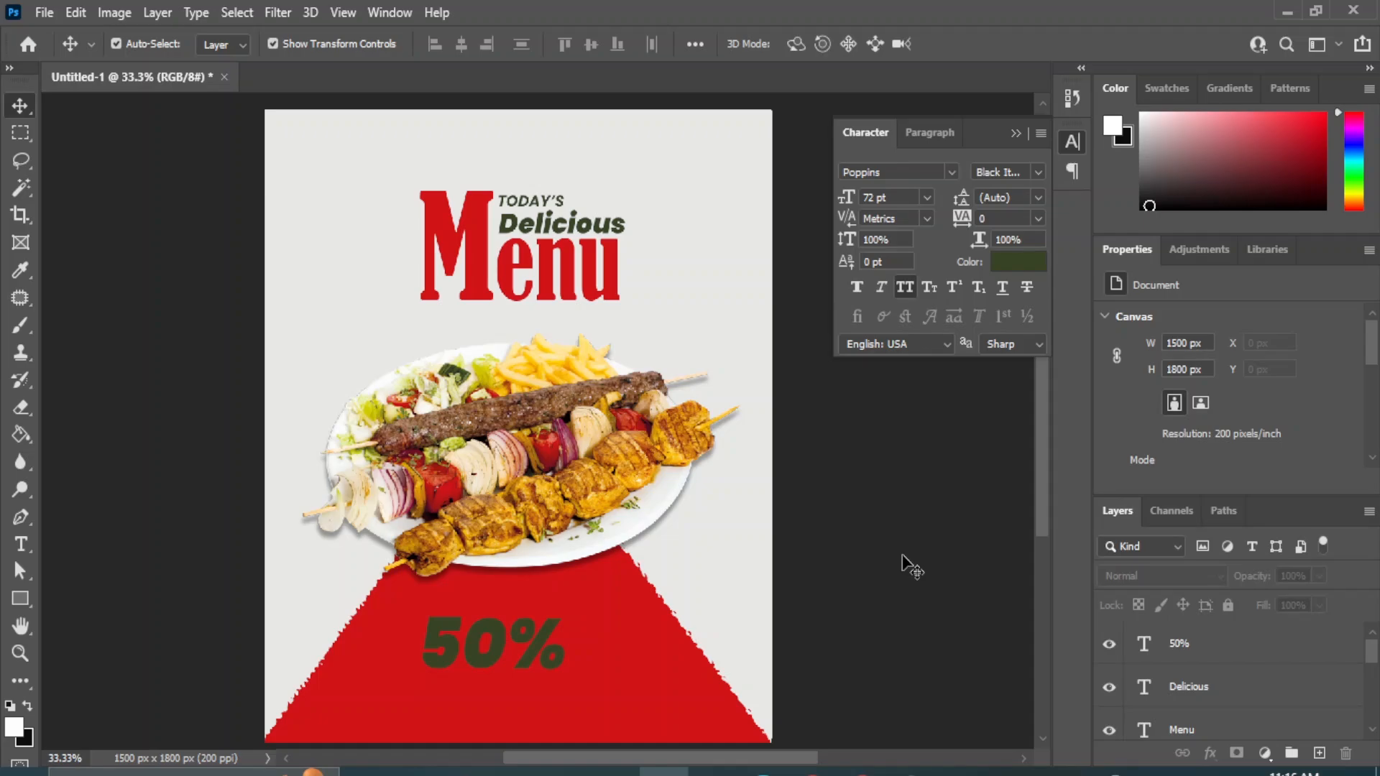
Add a text layer reading "GET UP TO" just above the "50%" text.
{"action": "left_click", "coordinate": [21, 544]}
{"action": "left_click", "coordinate": [101, 545]}
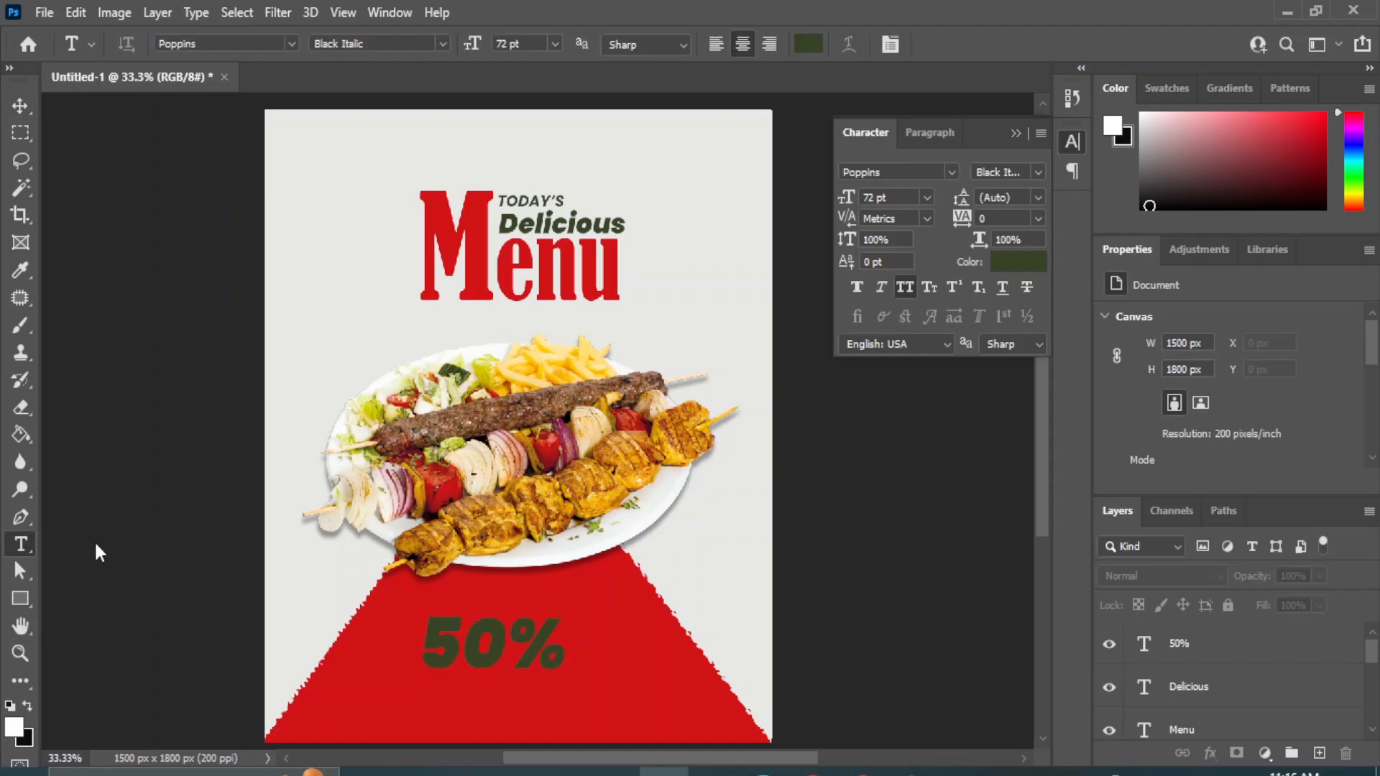
{"action": "left_click", "coordinate": [454, 598]}
{"action": "type", "text": "GET"}
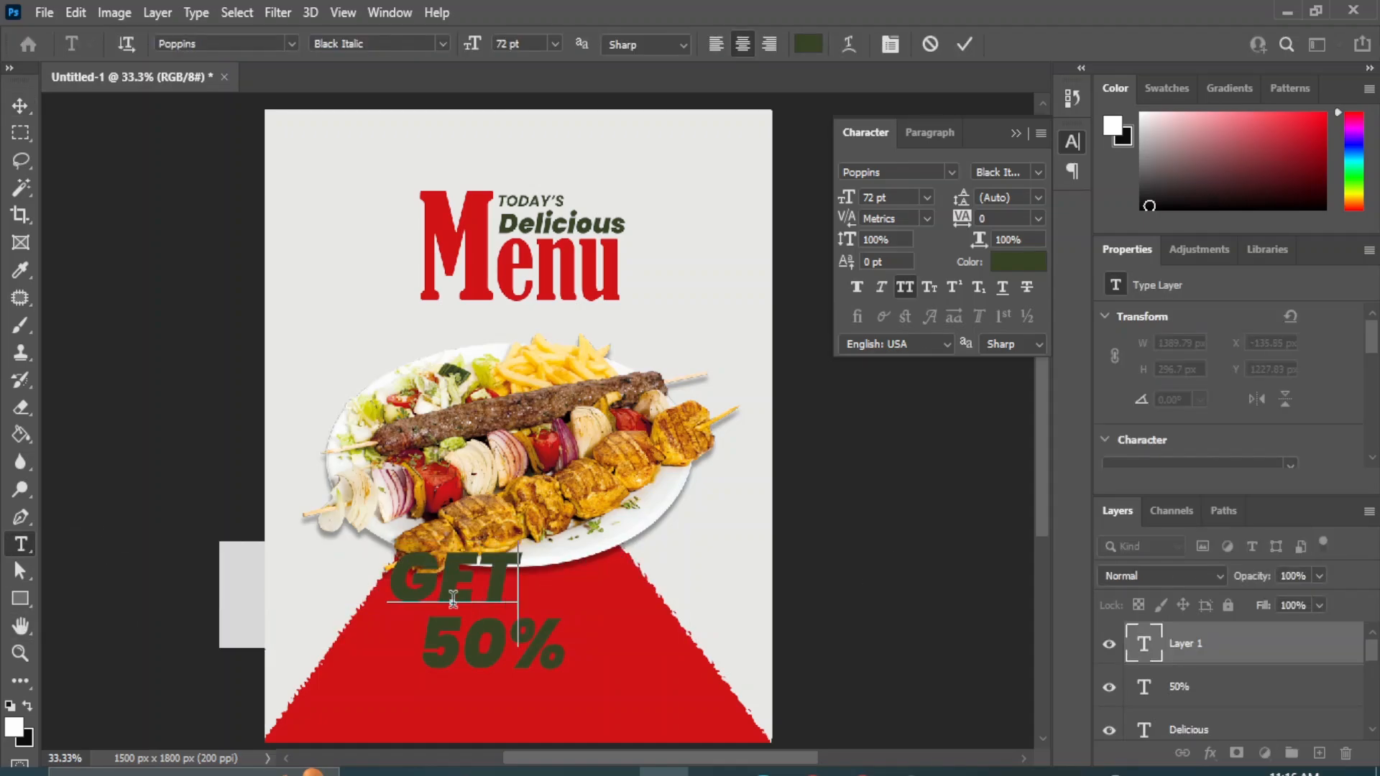
{"action": "type", "text": " UP TO"}
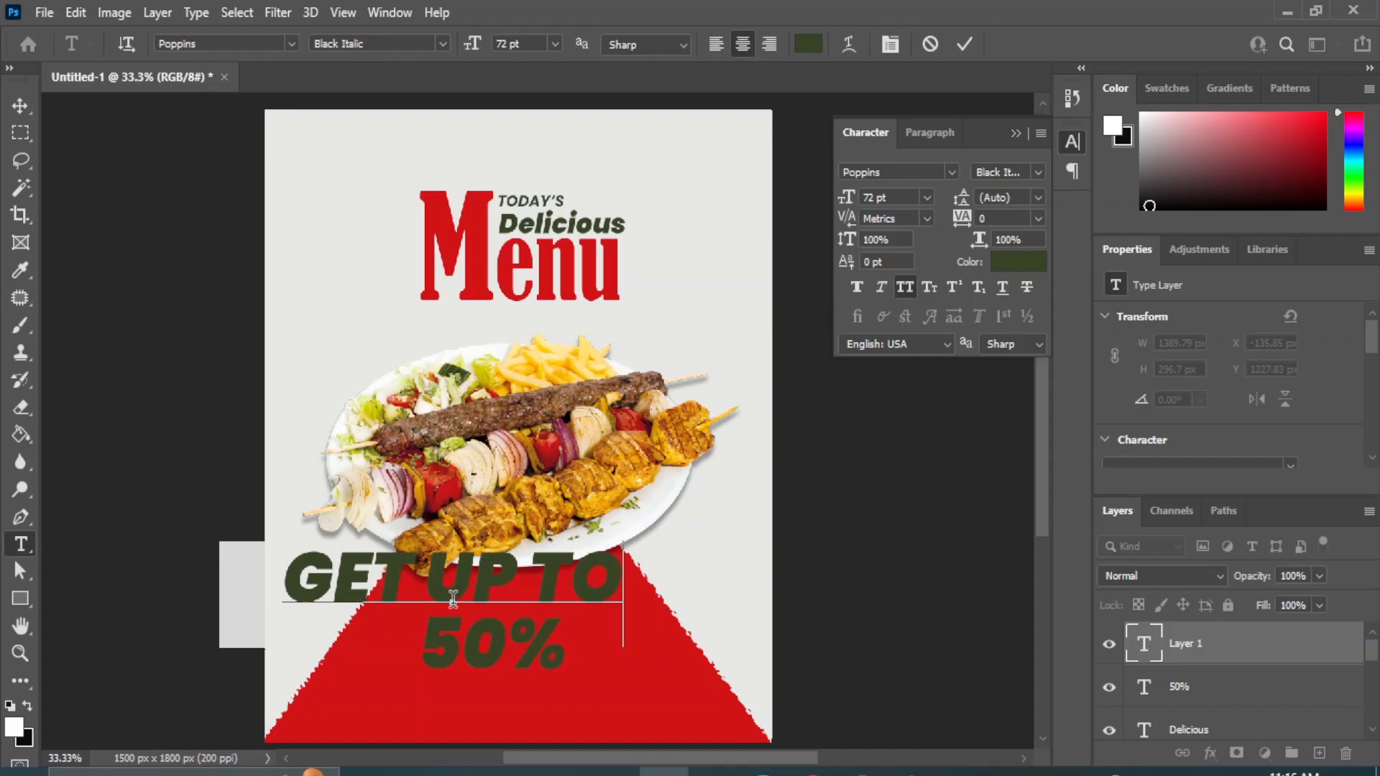
{"action": "left_click", "coordinate": [20, 105]}
Set the "GET UP TO" text to Poppins Medium Italic at 14 pt.
{"action": "left_click", "coordinate": [927, 197]}
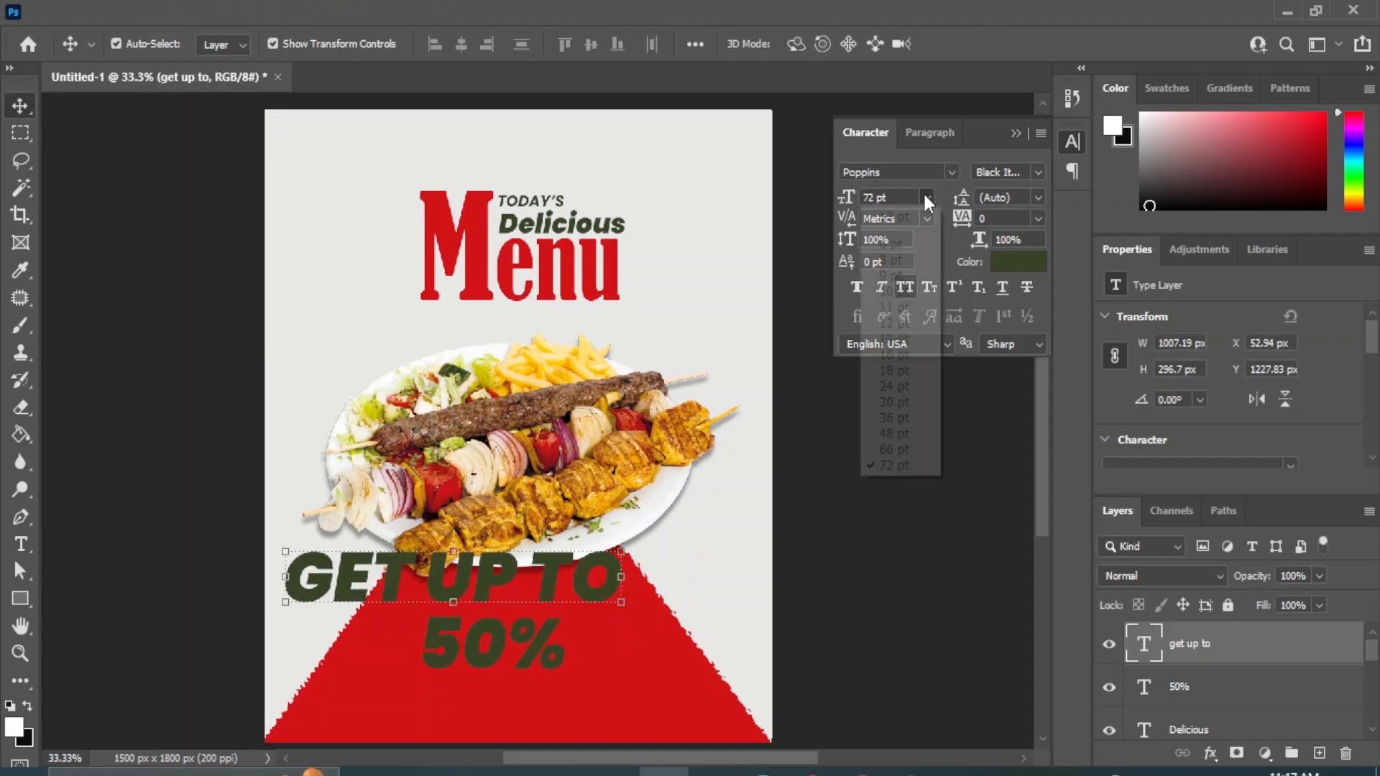
{"action": "left_click", "coordinate": [895, 339]}
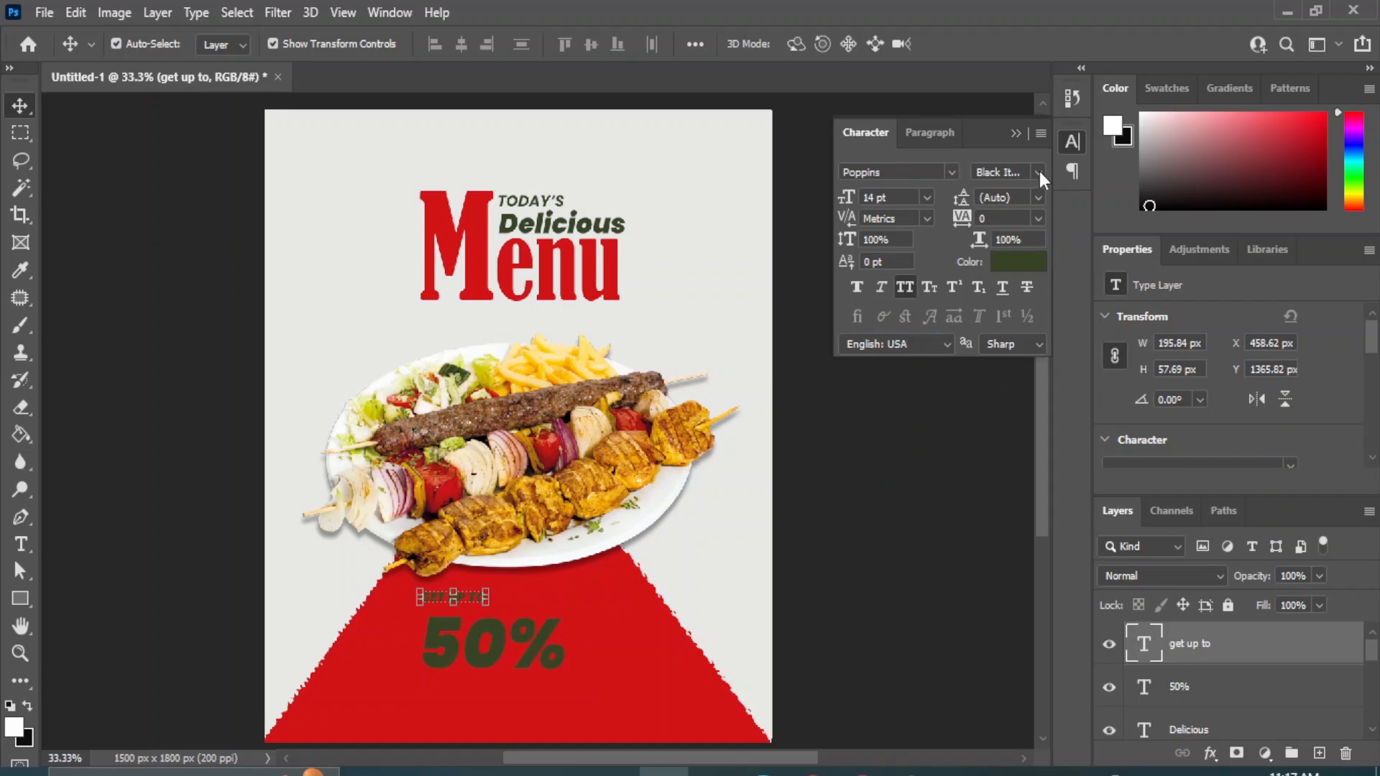
{"action": "left_click", "coordinate": [1038, 172]}
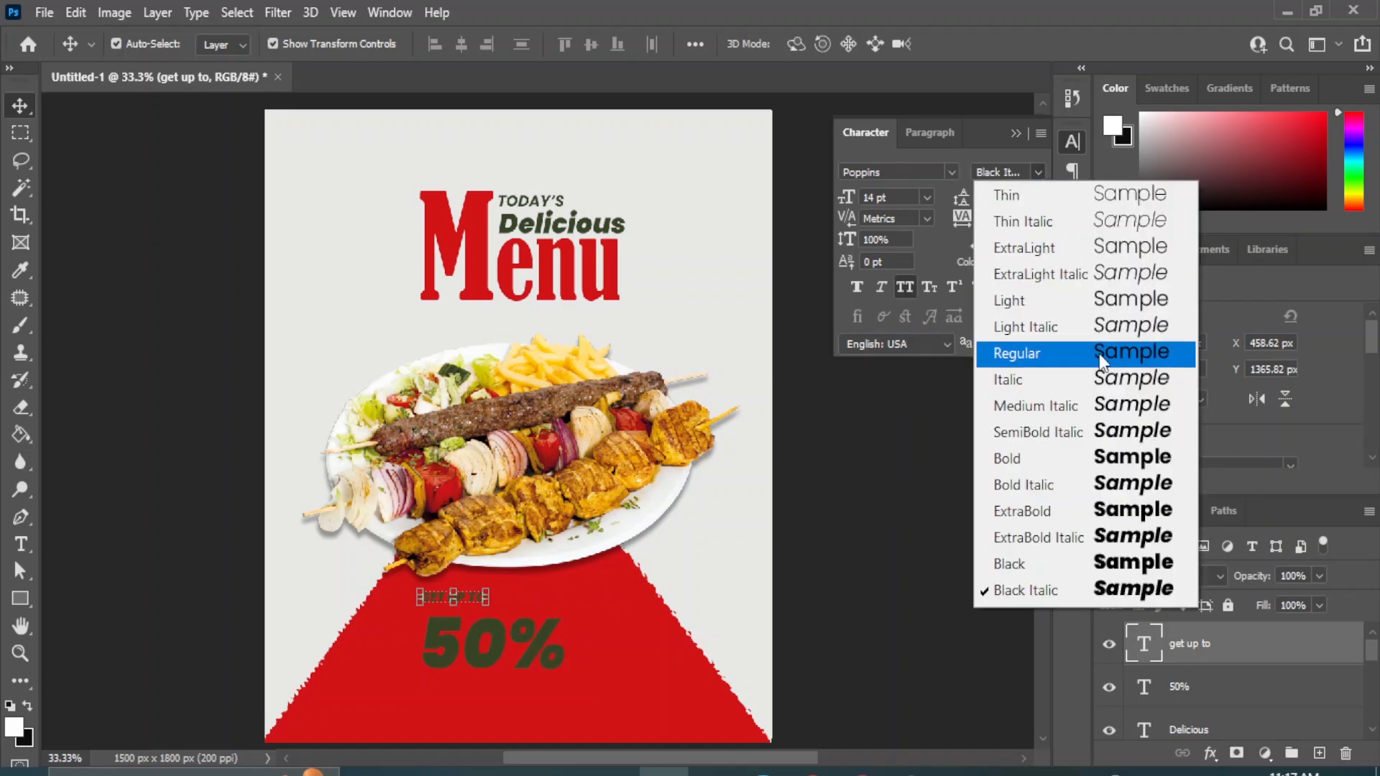
{"action": "left_click", "coordinate": [1149, 406]}
{"action": "left_click", "coordinate": [894, 606]}
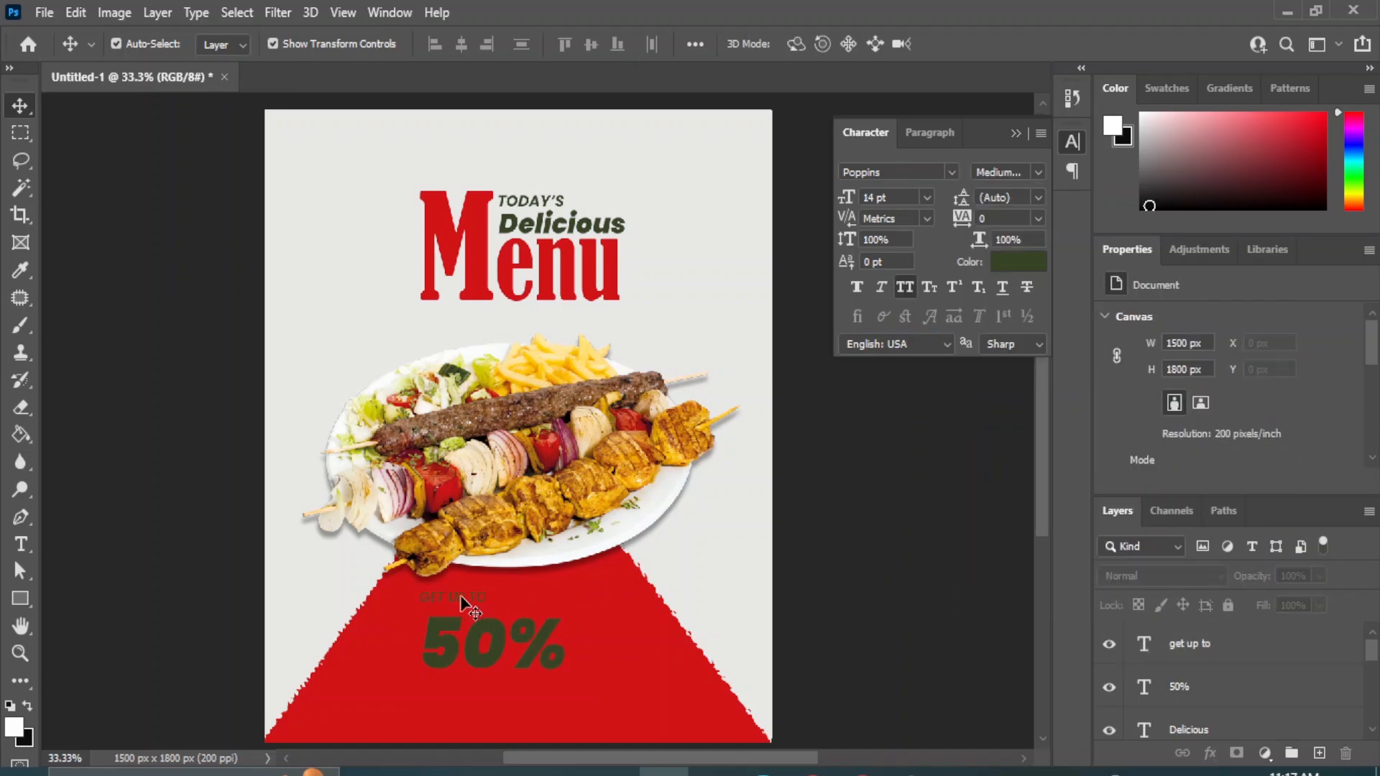
Move the "GET UP TO" text closer to the top of "50%" and set its size to 18 pt.
{"action": "left_click_drag", "start_coordinate": [474, 604], "coordinate": [483, 613]}
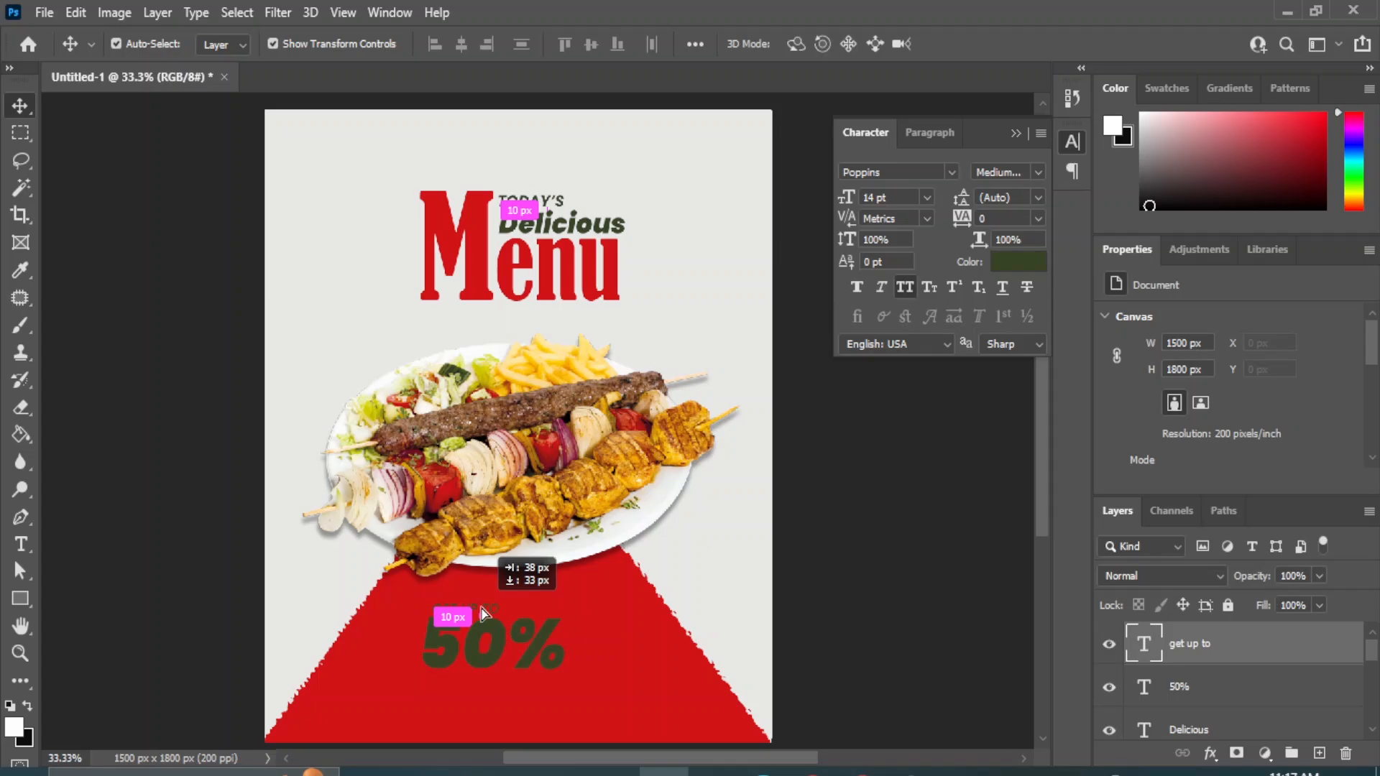
{"action": "left_click", "coordinate": [926, 197]}
{"action": "left_click", "coordinate": [893, 370]}
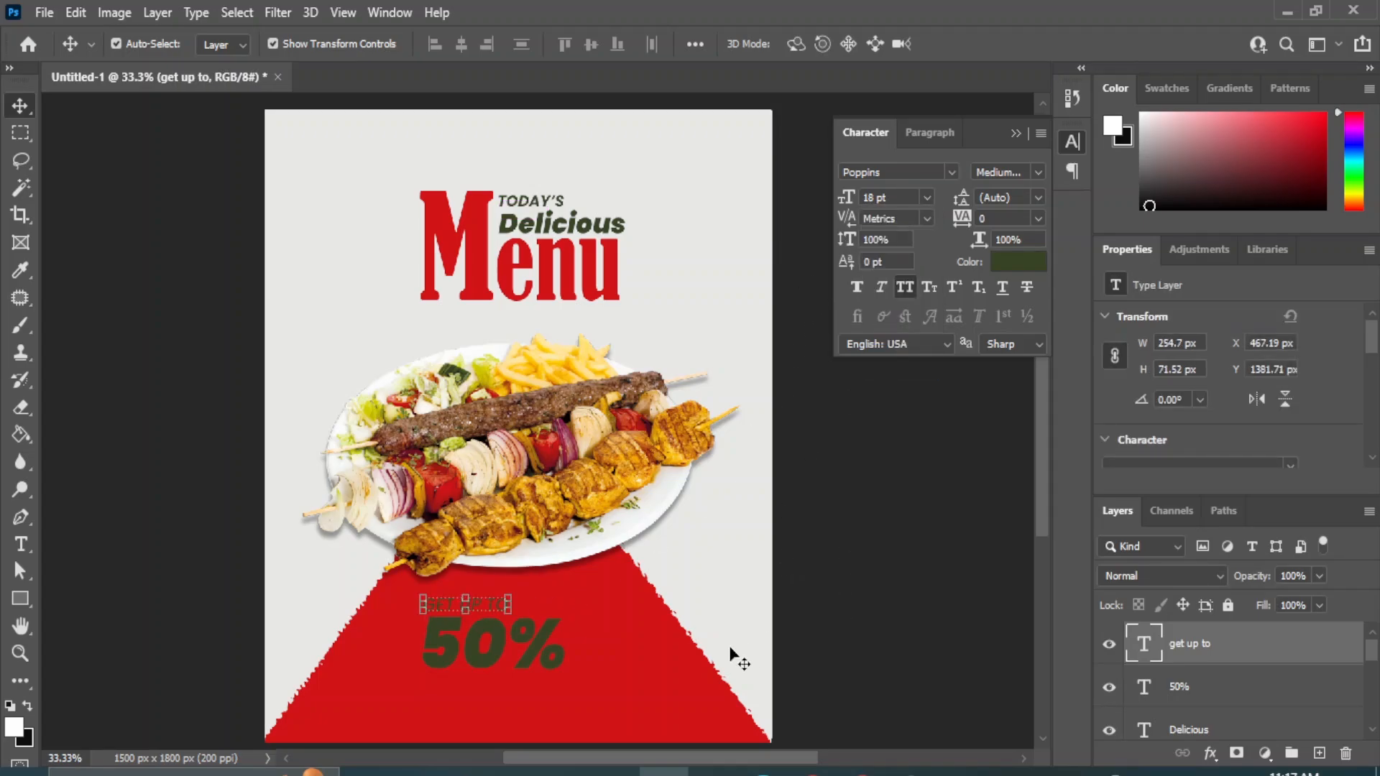
Change the "50%" text color to the light grey e7e8e6 sampled from the poster background.
{"action": "left_click", "coordinate": [478, 648]}
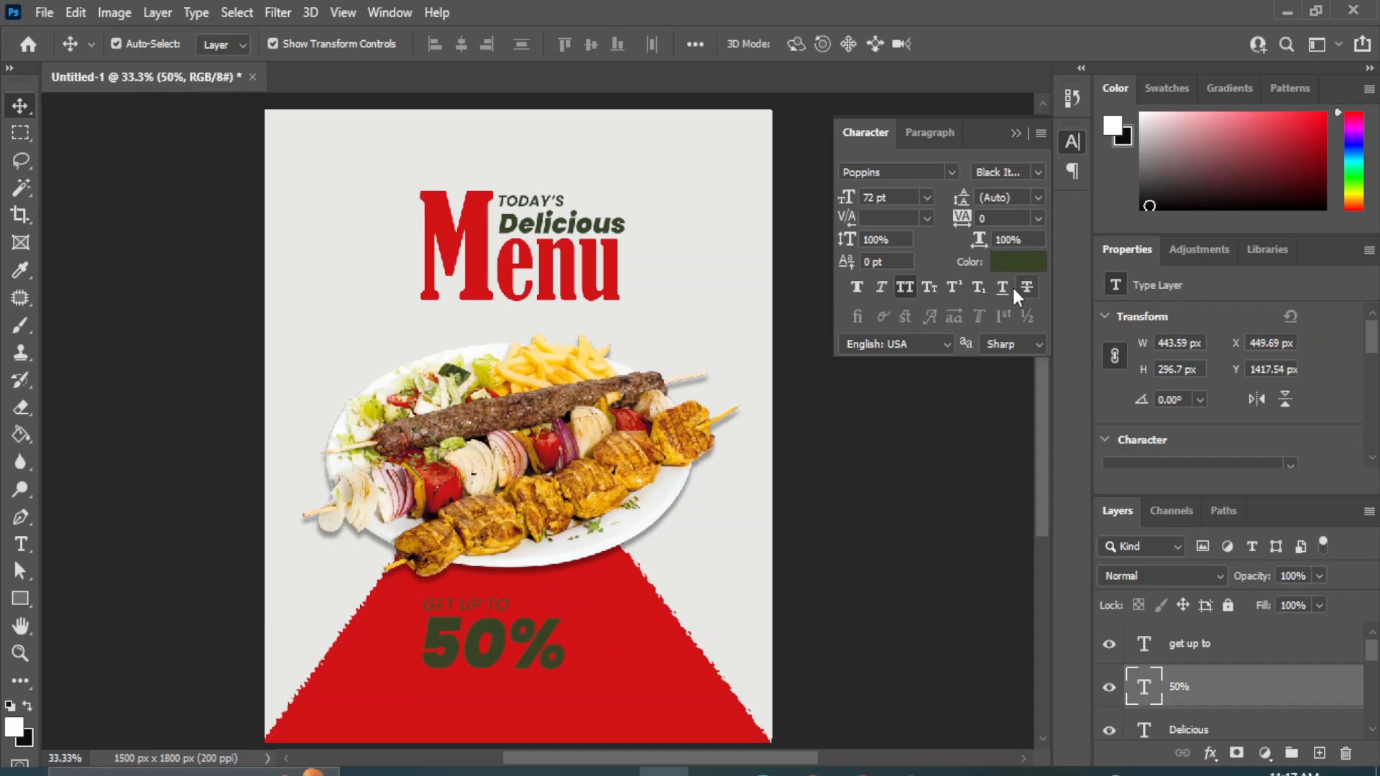
{"action": "left_click", "coordinate": [1009, 263]}
{"action": "left_click", "coordinate": [764, 191]}
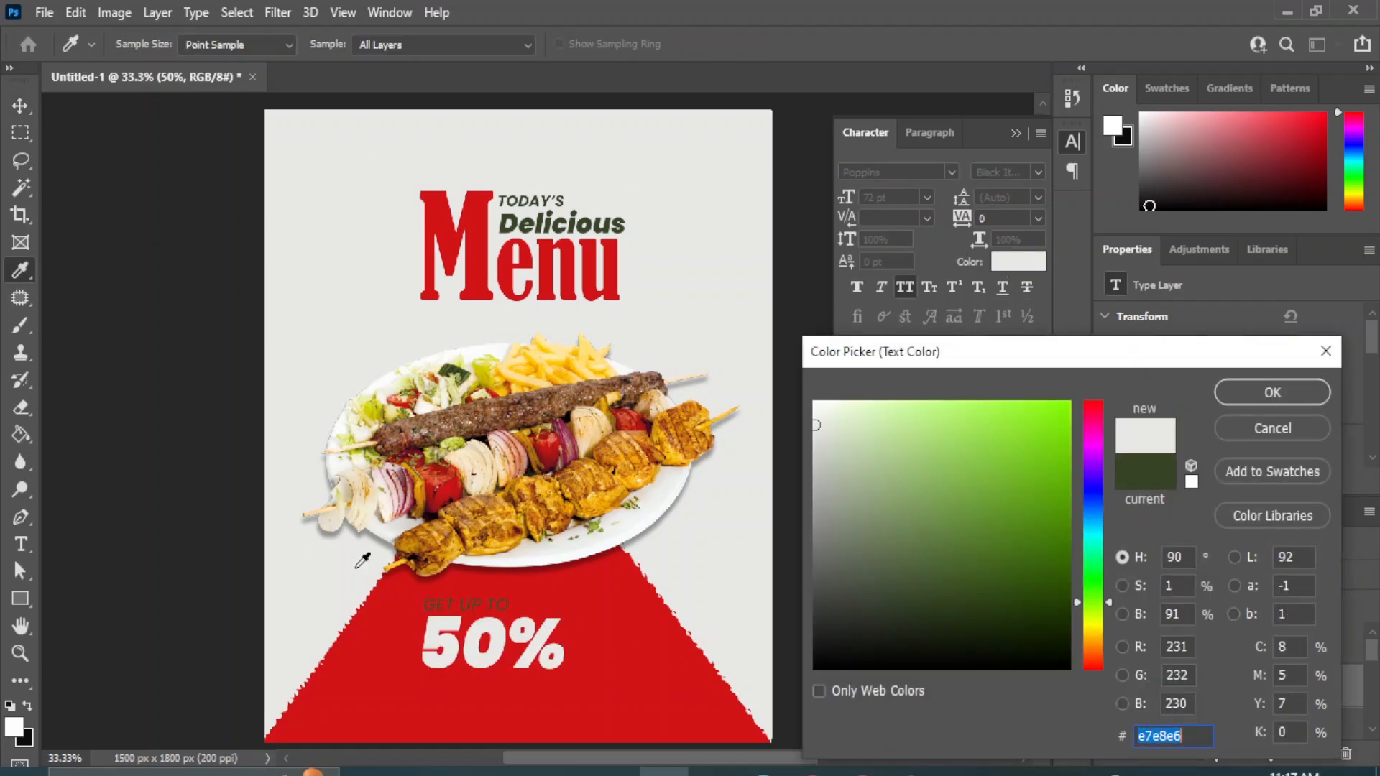
{"action": "left_click", "coordinate": [1272, 392]}
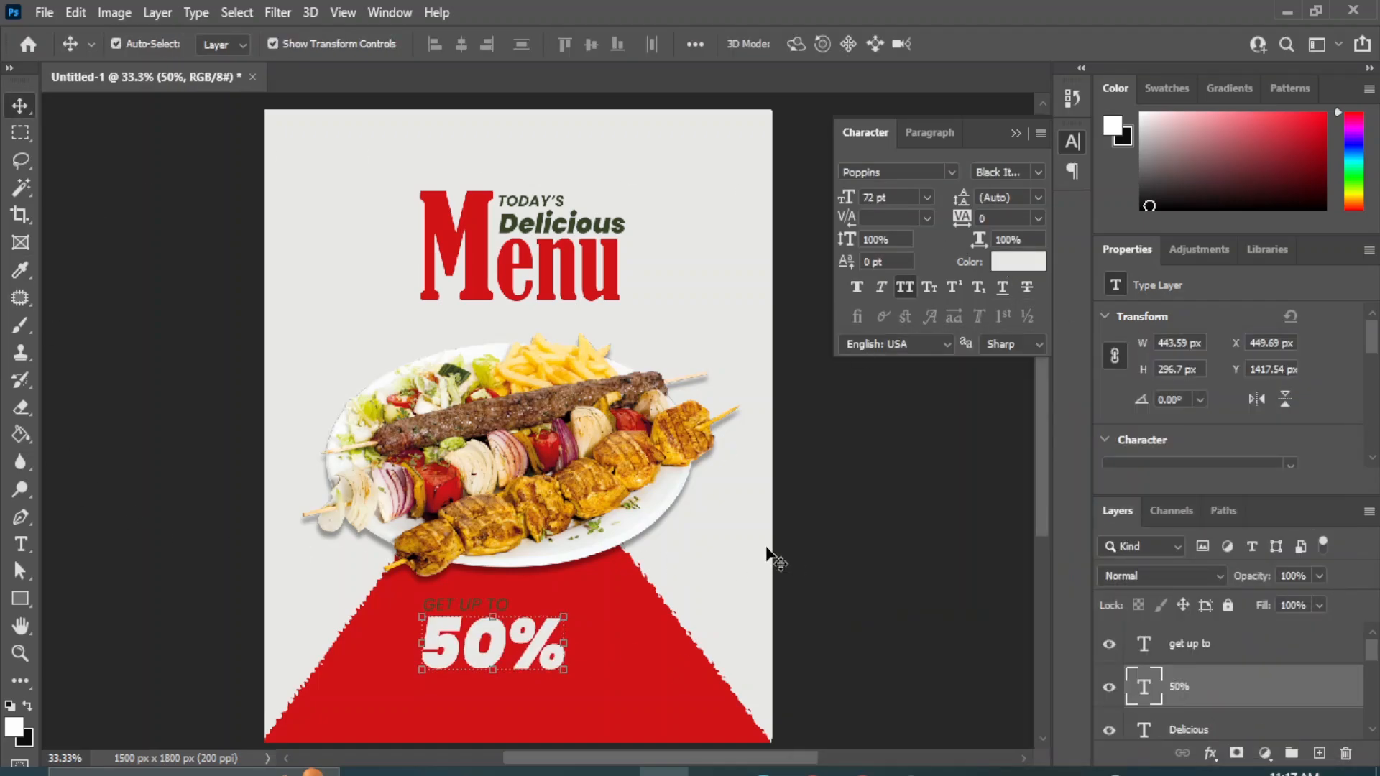
{"action": "left_click", "coordinate": [868, 542]}
Recolor the "GET UP TO" text with the light grey sampled from the "50%" text.
{"action": "left_click", "coordinate": [478, 607]}
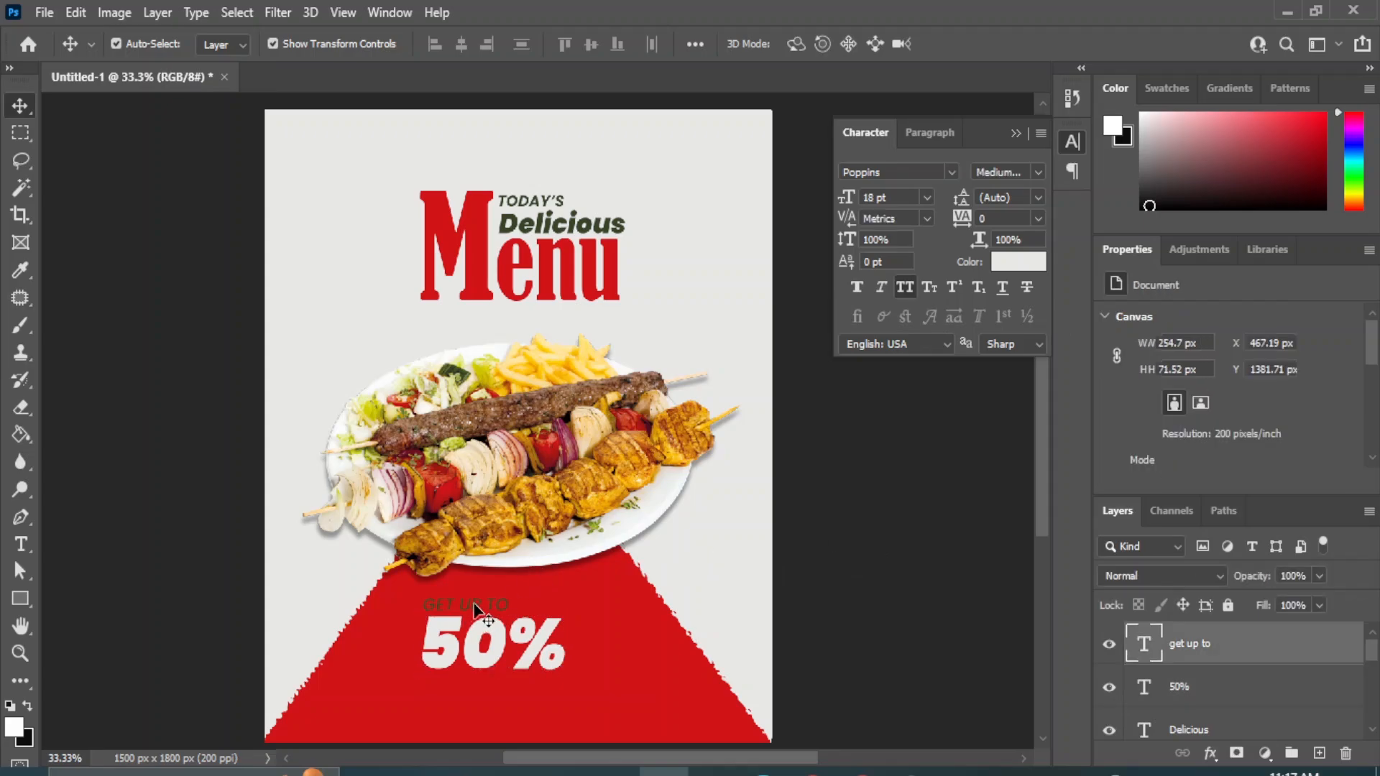
{"action": "left_click", "coordinate": [1031, 264]}
{"action": "left_click", "coordinate": [441, 626]}
{"action": "left_click", "coordinate": [1279, 394]}
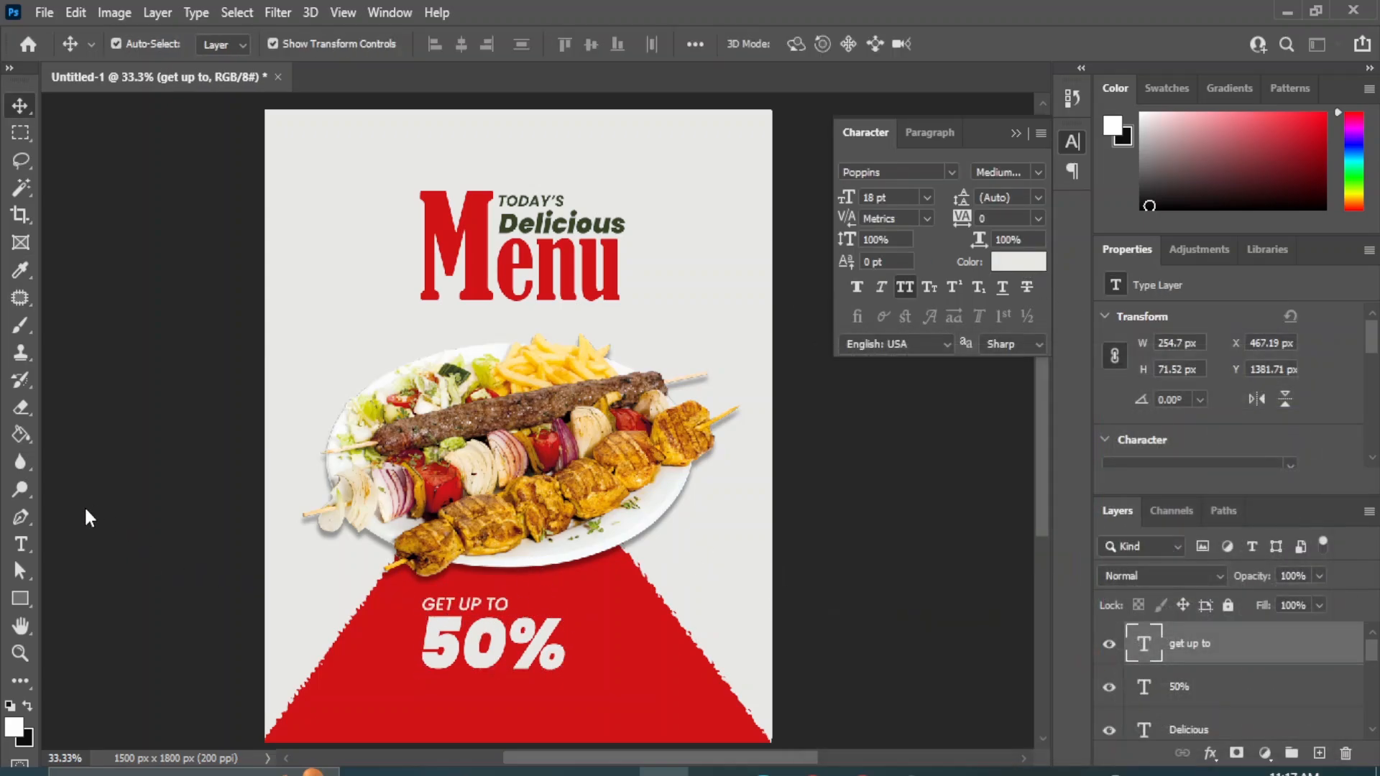
Add the text "OFF" on the red shape, below and to the right of "50%", at 24 pt.
{"action": "right_click", "coordinate": [21, 545]}
{"action": "left_click", "coordinate": [107, 547]}
{"action": "left_click", "coordinate": [621, 681]}
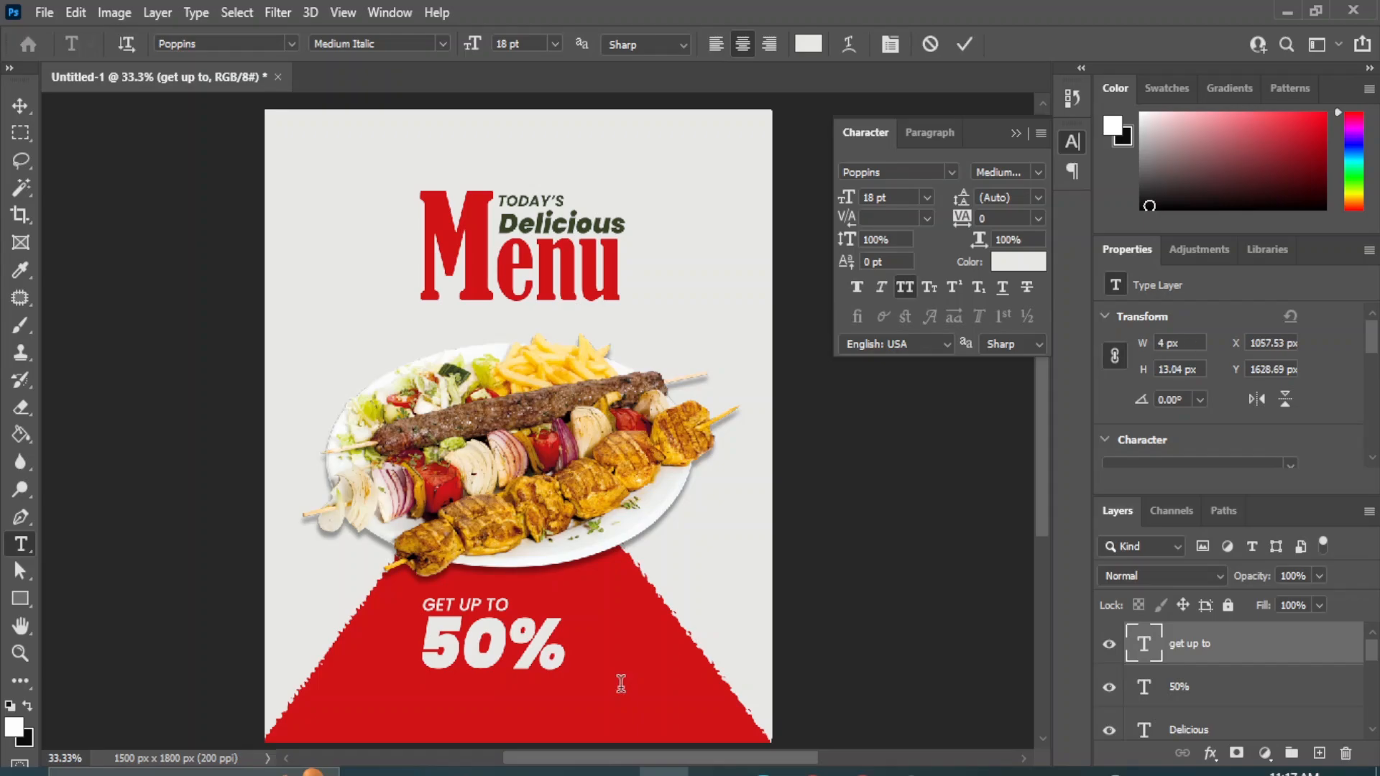
{"action": "left_click", "coordinate": [621, 681]}
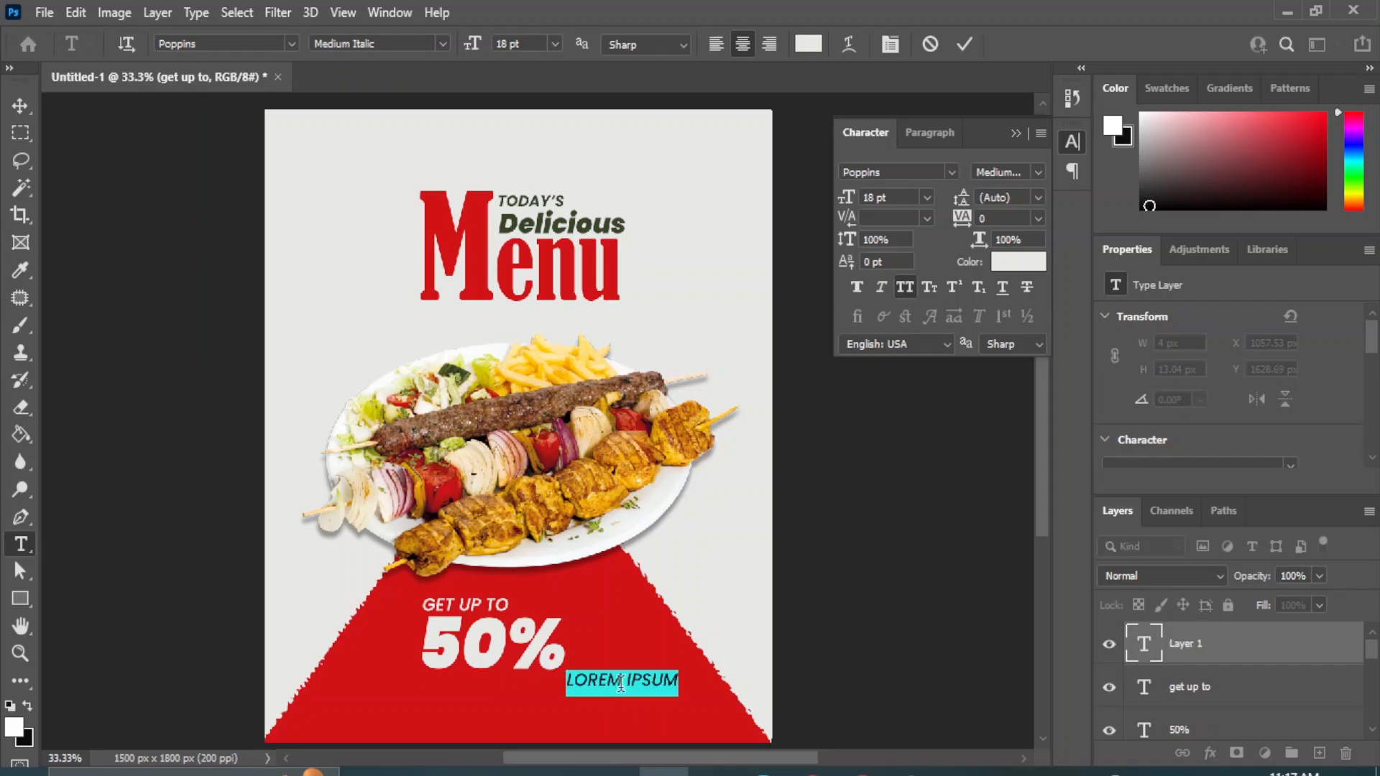
{"action": "type", "text": "OFF"}
{"action": "left_click", "coordinate": [20, 107]}
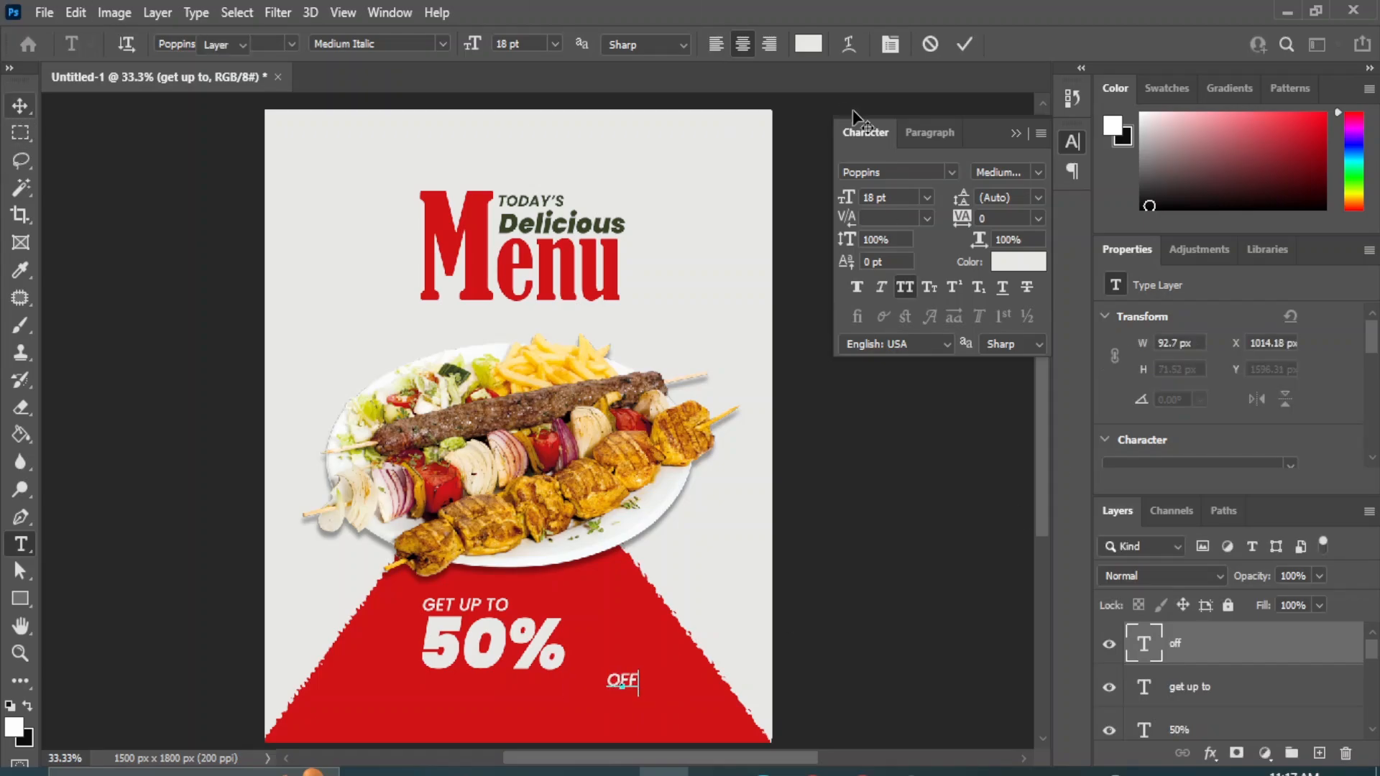
{"action": "left_click", "coordinate": [927, 197]}
{"action": "left_click", "coordinate": [908, 385]}
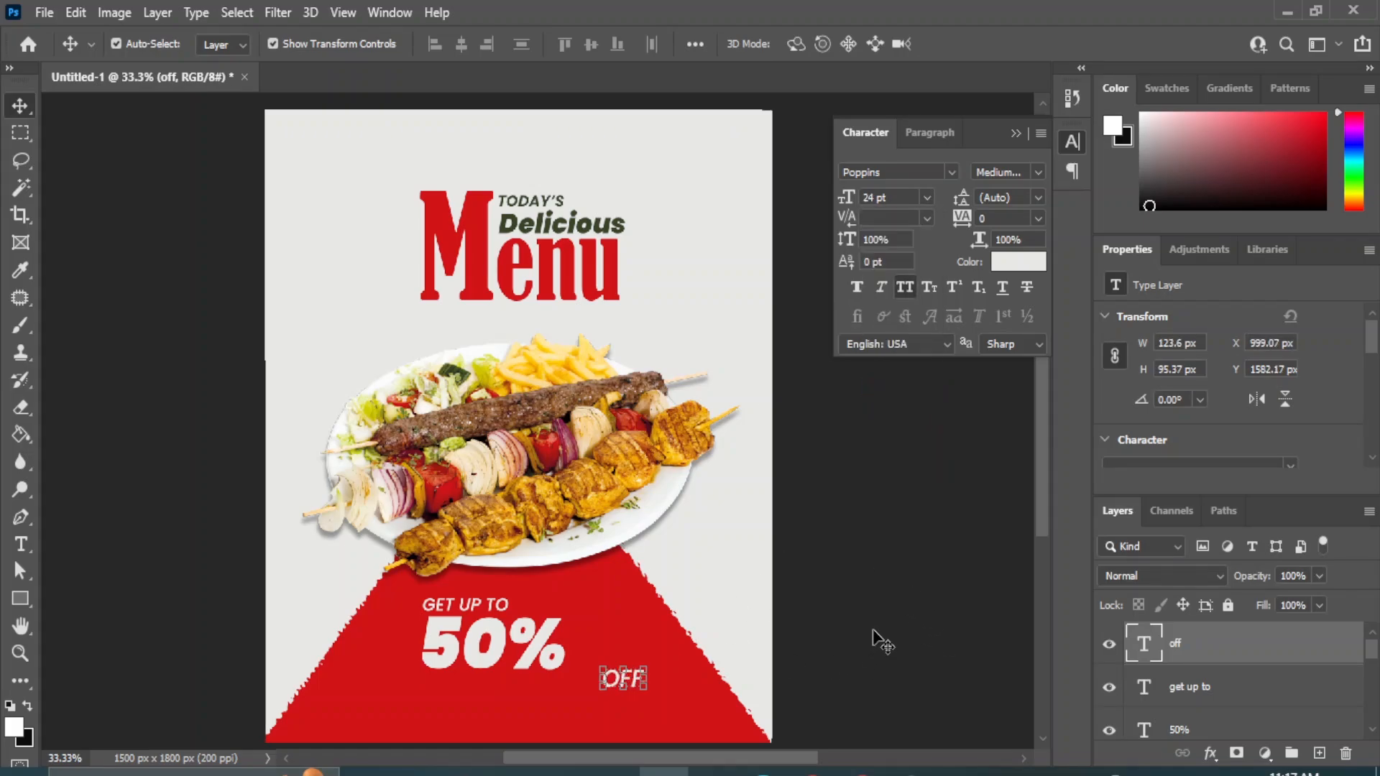
{"action": "left_click", "coordinate": [882, 637]}
Center "GET UP TO" horizontally over "50%" and move "OFF" directly beside the percent sign.
{"action": "left_click", "coordinate": [1335, 682]}
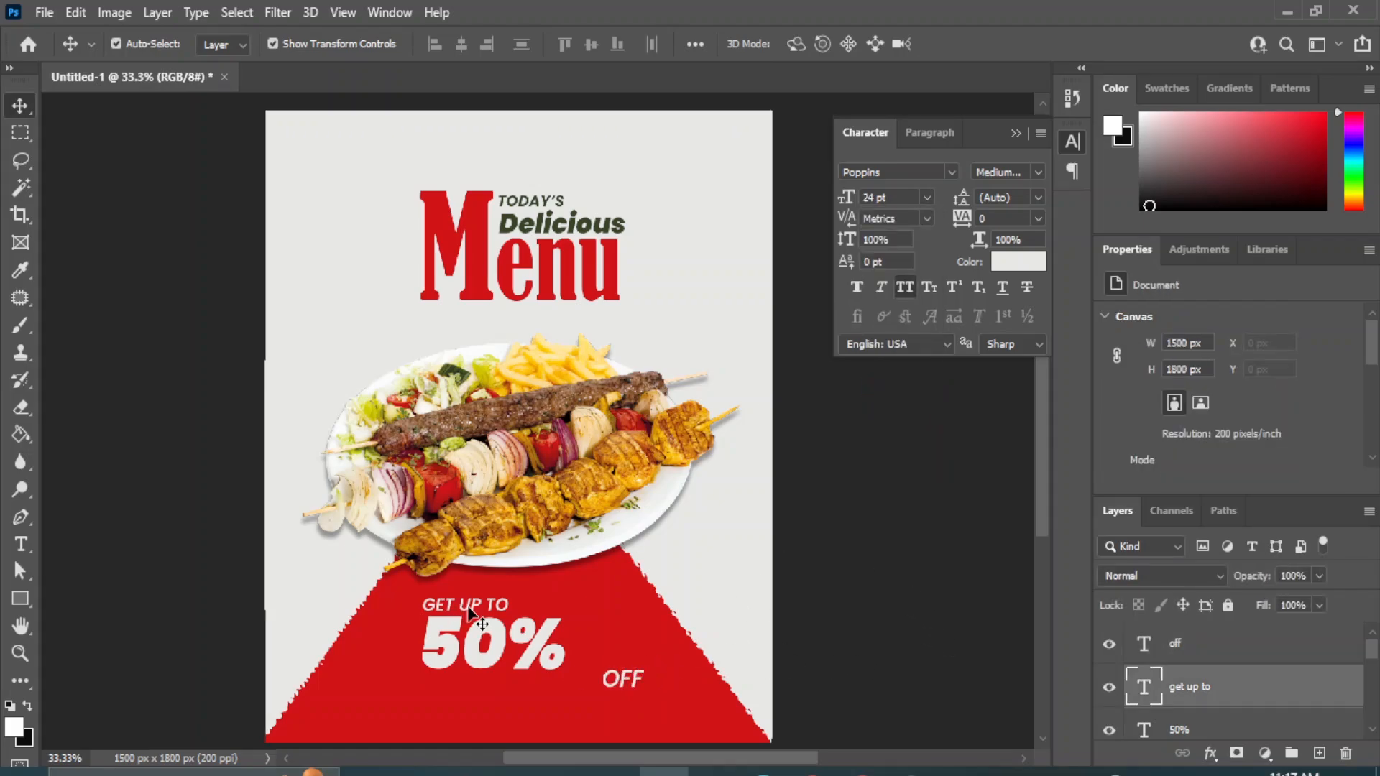
{"action": "left_click", "coordinate": [1190, 730], "text": "shift"}
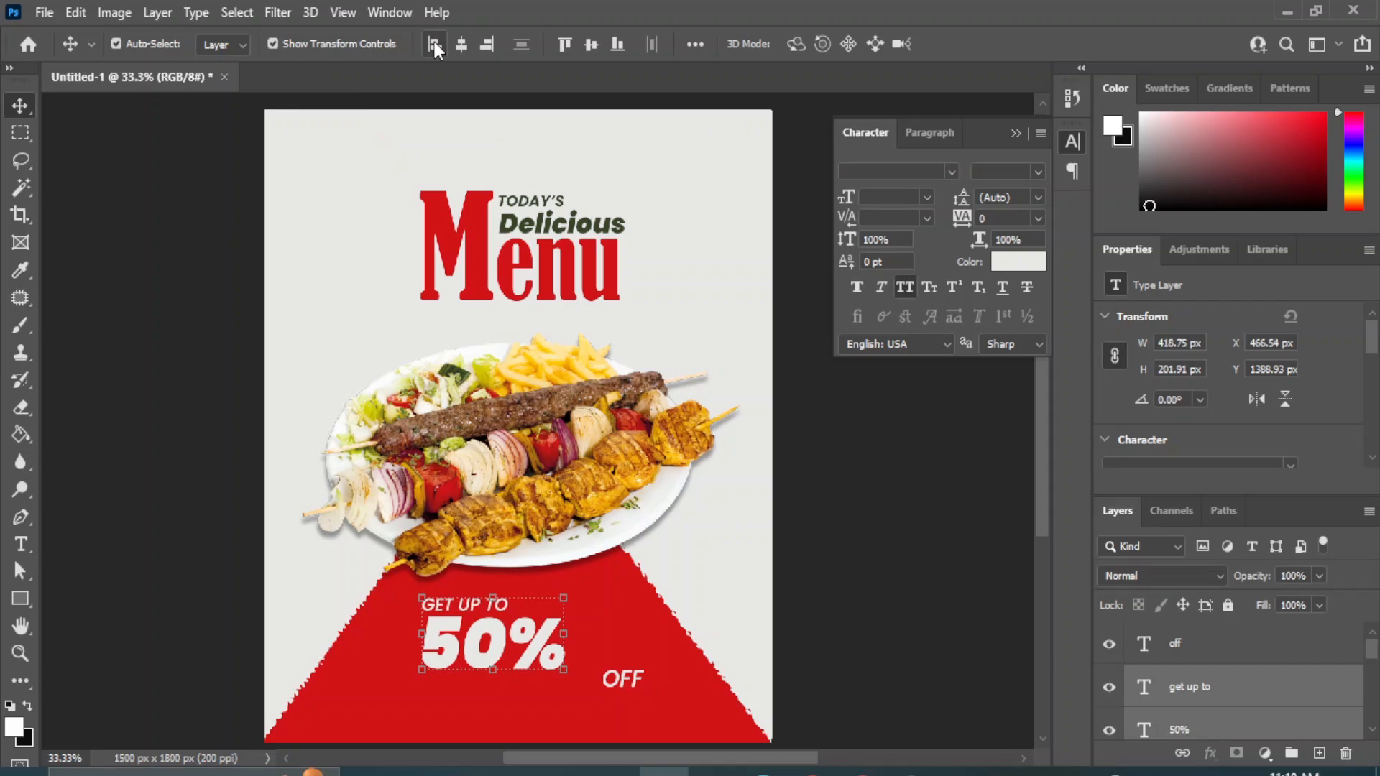
{"action": "left_click", "coordinate": [461, 44]}
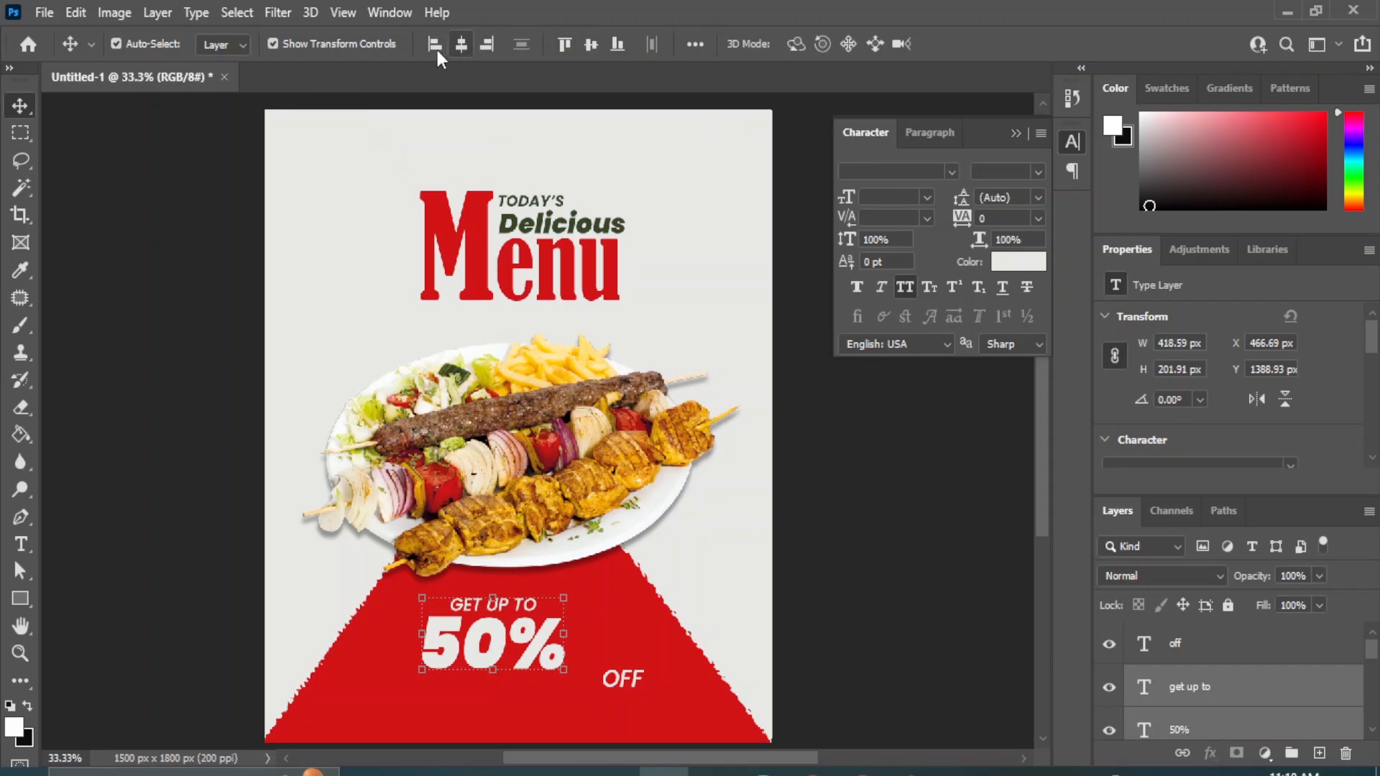
{"action": "left_click", "coordinate": [878, 554]}
{"action": "left_click_drag", "start_coordinate": [625, 683], "coordinate": [581, 637]}
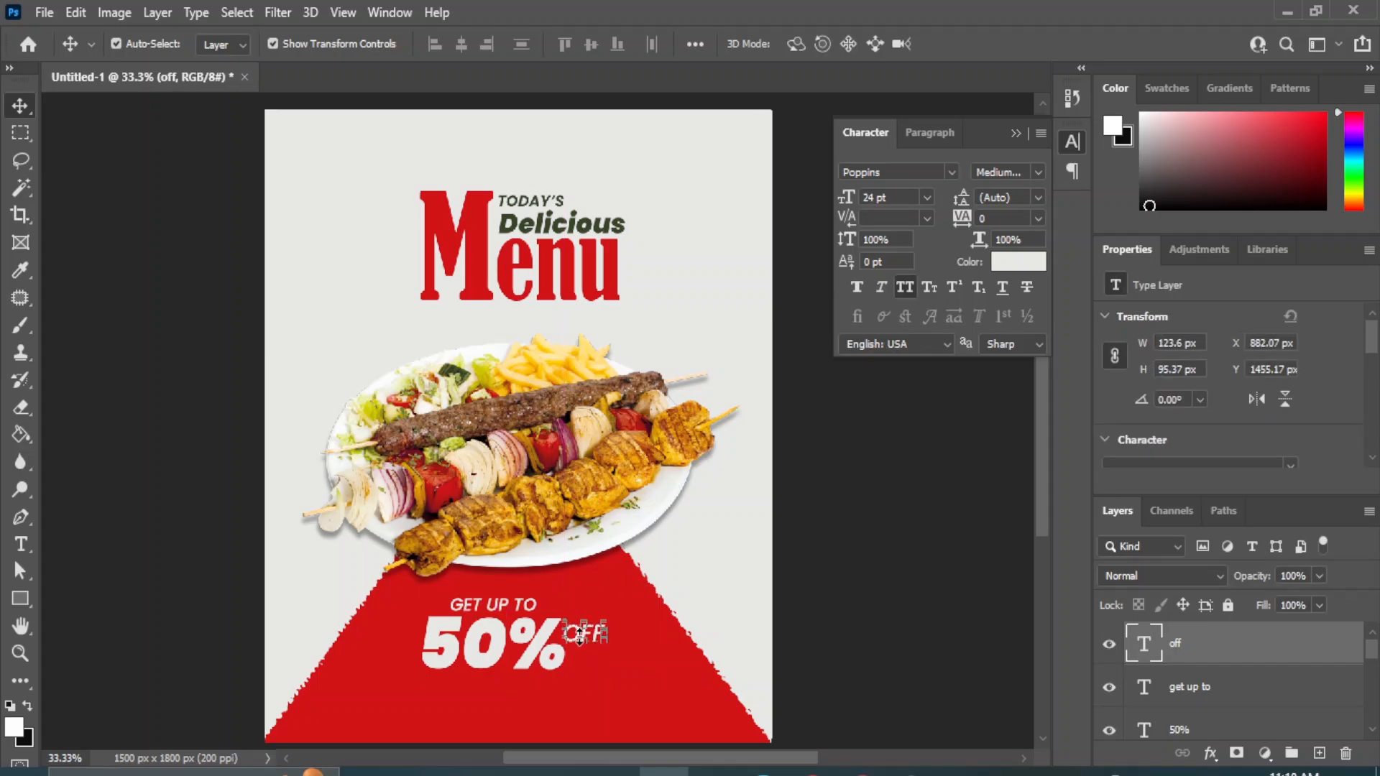
{"action": "left_click", "coordinate": [900, 623]}
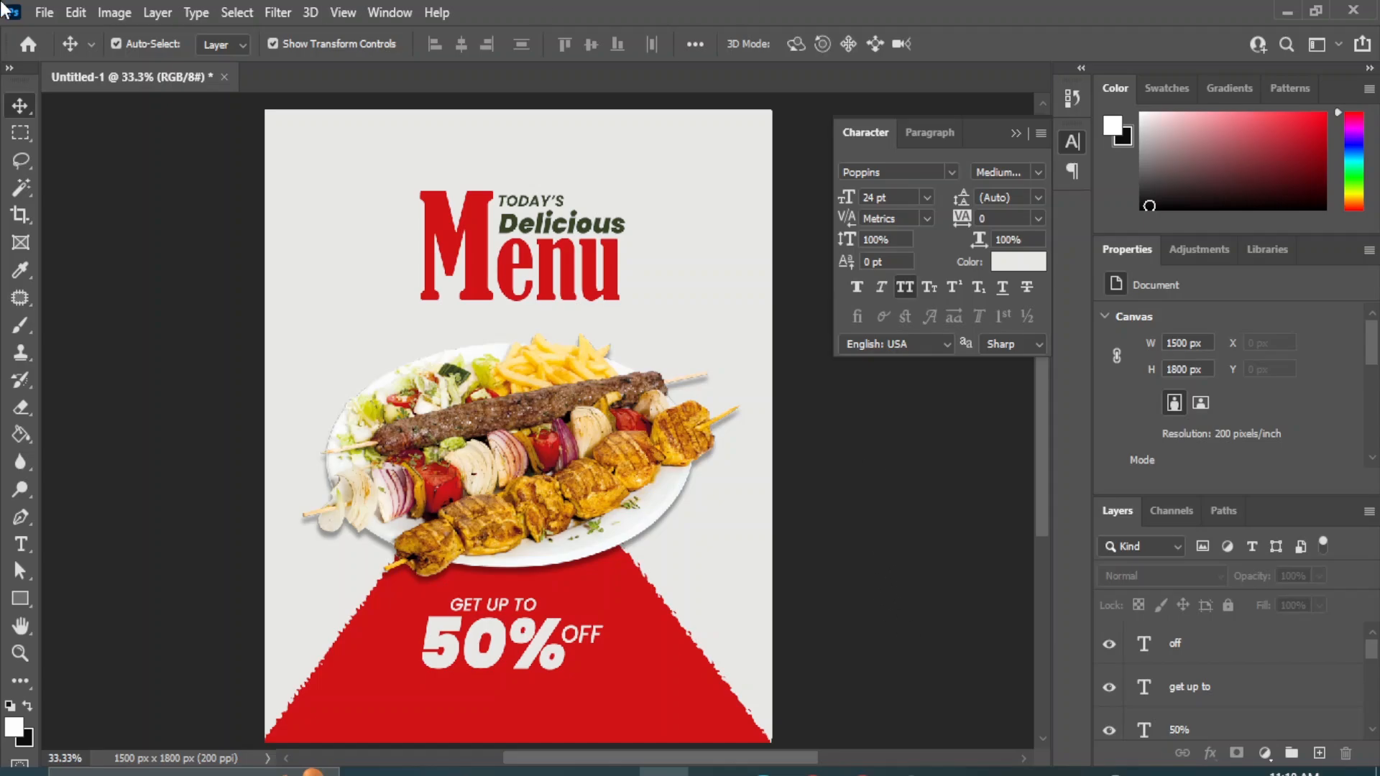
Draw an unfilled rectangle about 573 by 237 px around the offer text and set its white stroke to 10.7 px.
{"action": "left_click", "coordinate": [21, 601]}
{"action": "right_click", "coordinate": [25, 601]}
{"action": "left_click", "coordinate": [115, 599]}
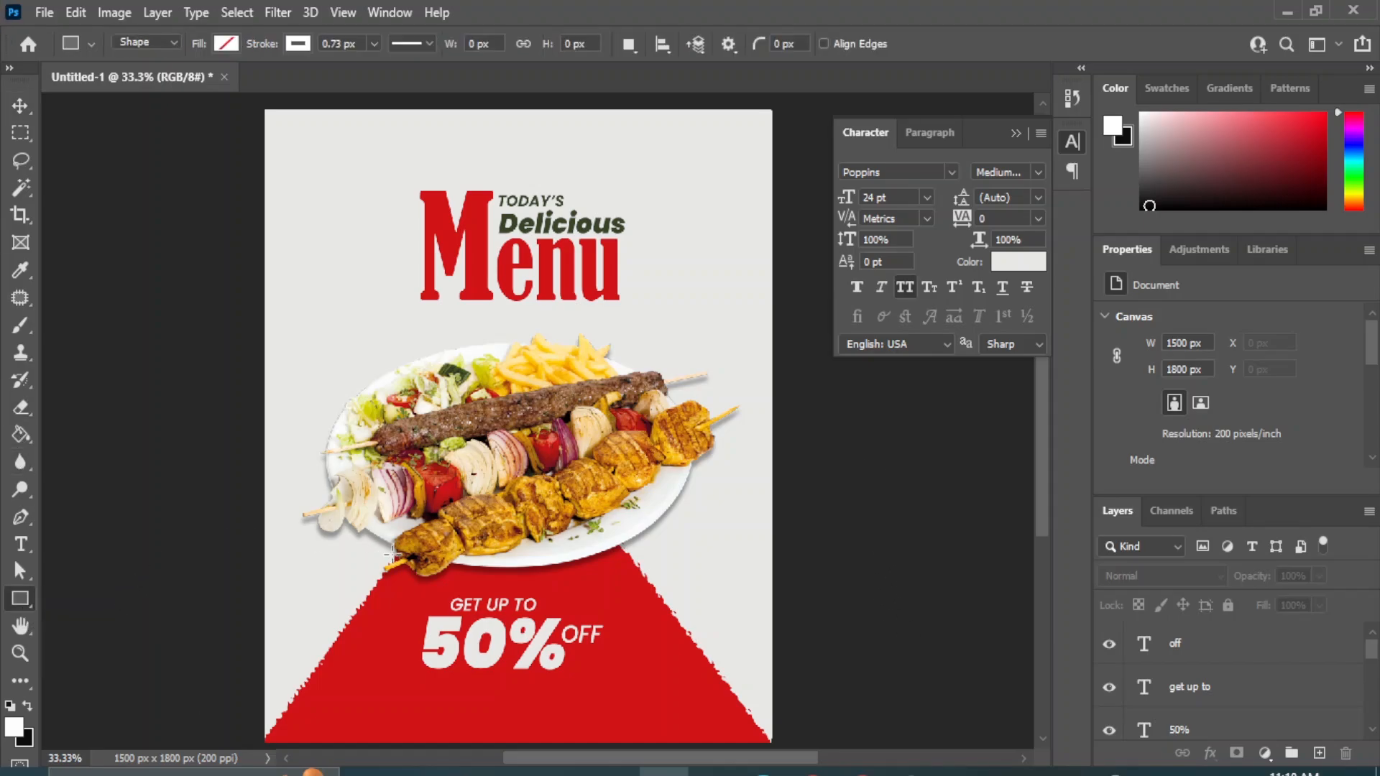
{"action": "left_click_drag", "start_coordinate": [415, 593], "coordinate": [608, 676]}
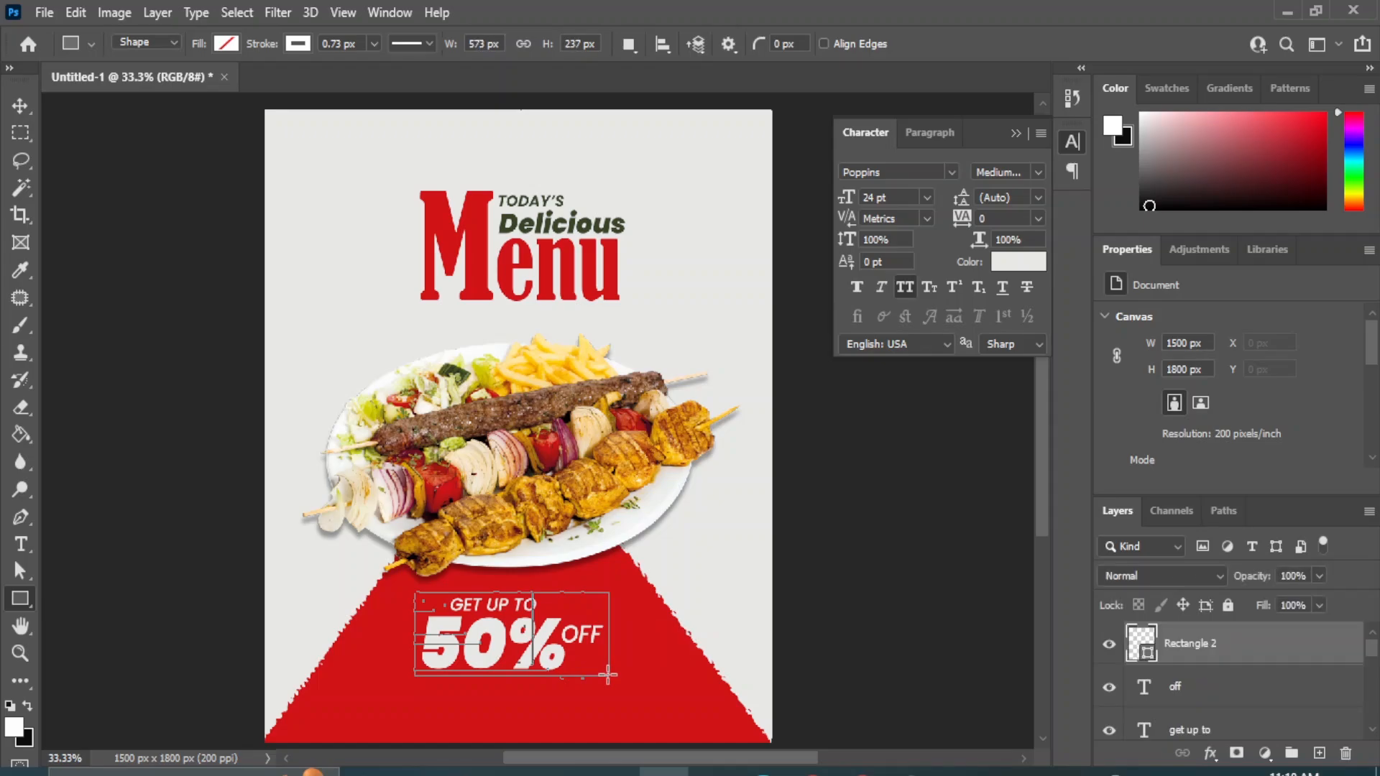
{"action": "left_click", "coordinate": [374, 45]}
{"action": "left_click_drag", "start_coordinate": [374, 67], "coordinate": [382, 68]}
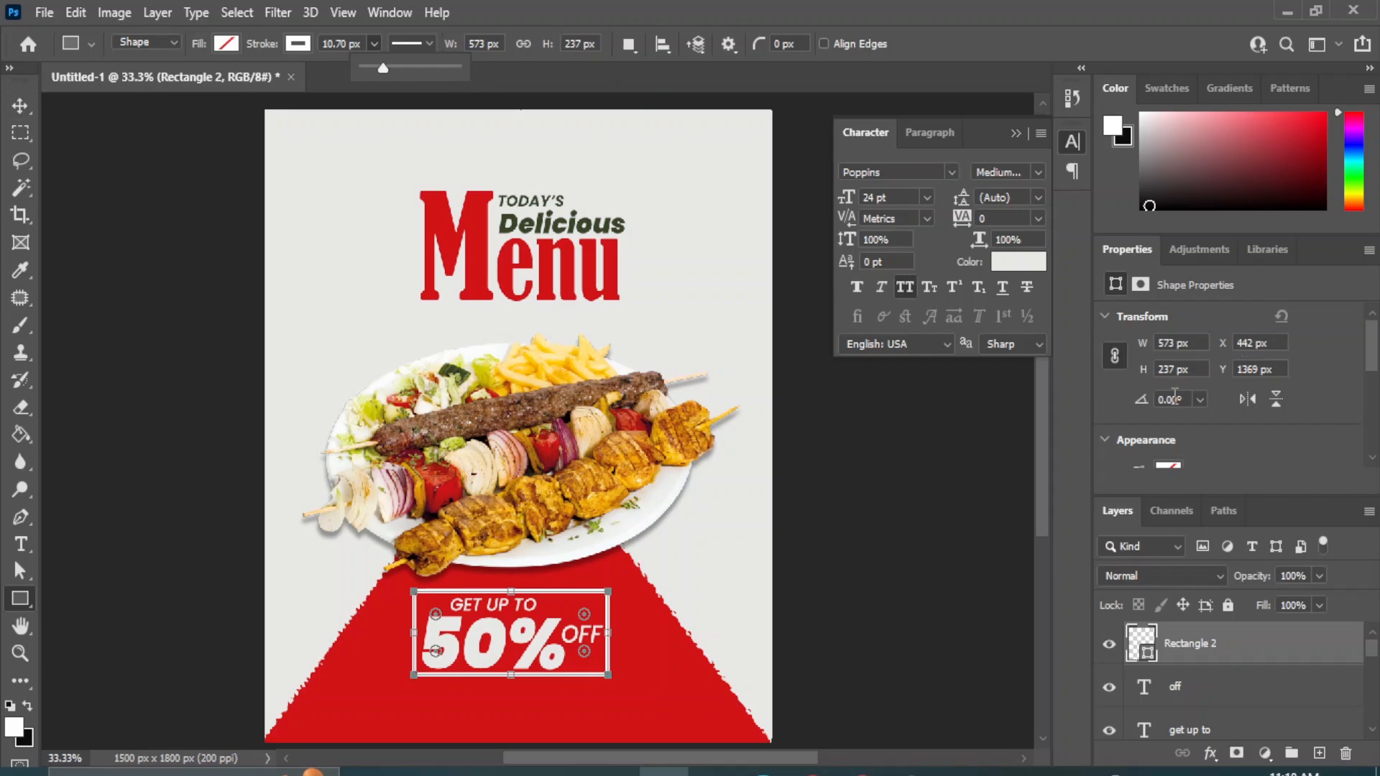
Round all four corners of the rectangle frame to 25 px.
{"action": "scroll", "coordinate": [1174, 396], "scroll_direction": "down", "scroll_amount": 3}
{"action": "left_click_drag", "start_coordinate": [1142, 382], "coordinate": [1325, 409]}
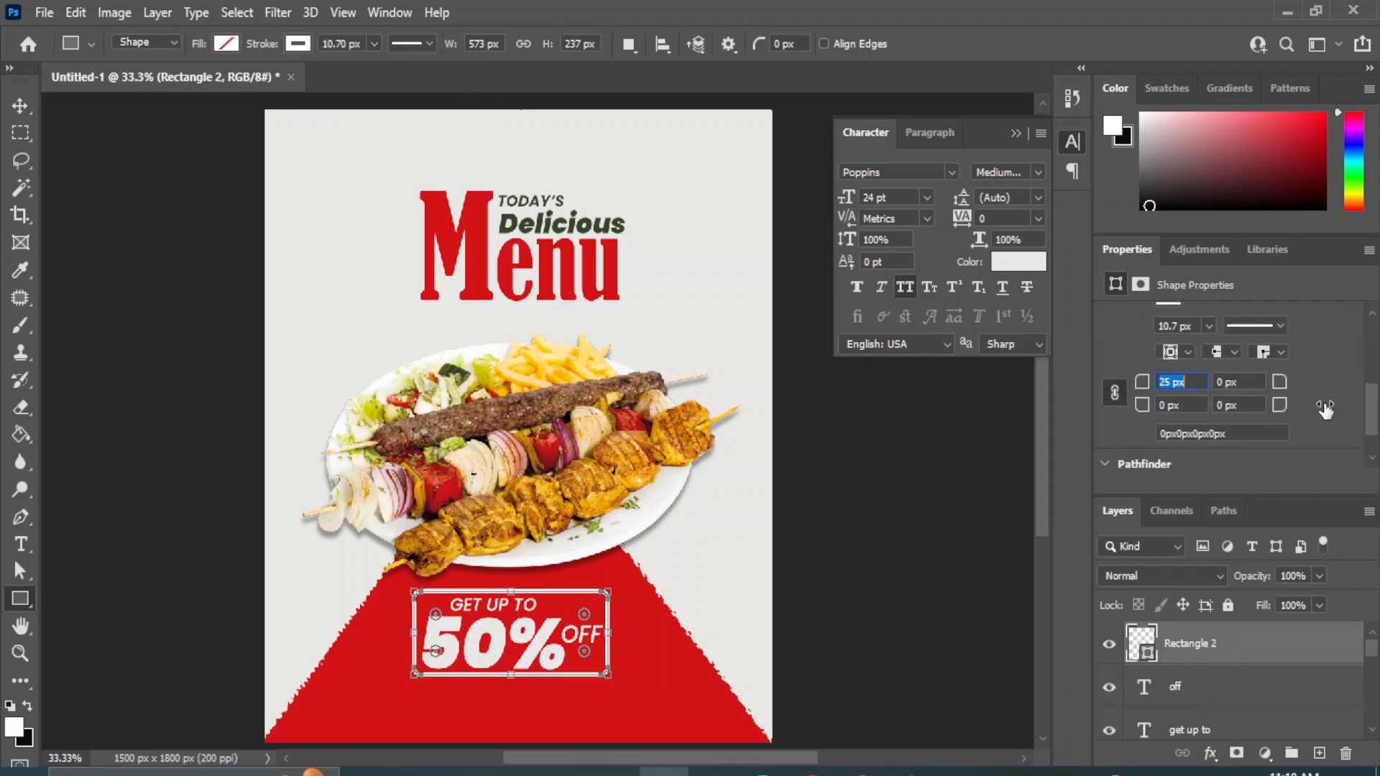
{"action": "left_click", "coordinate": [20, 106]}
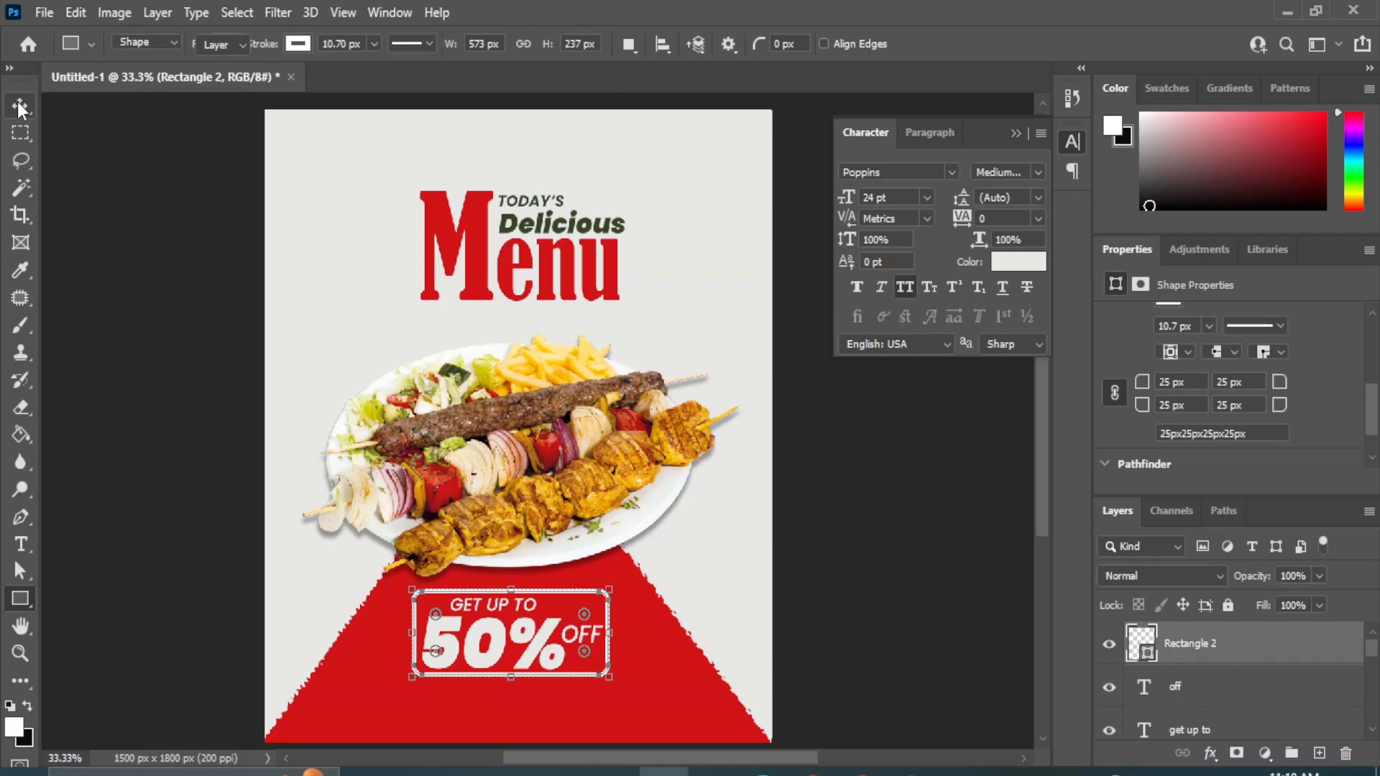
{"action": "left_click", "coordinate": [852, 535]}
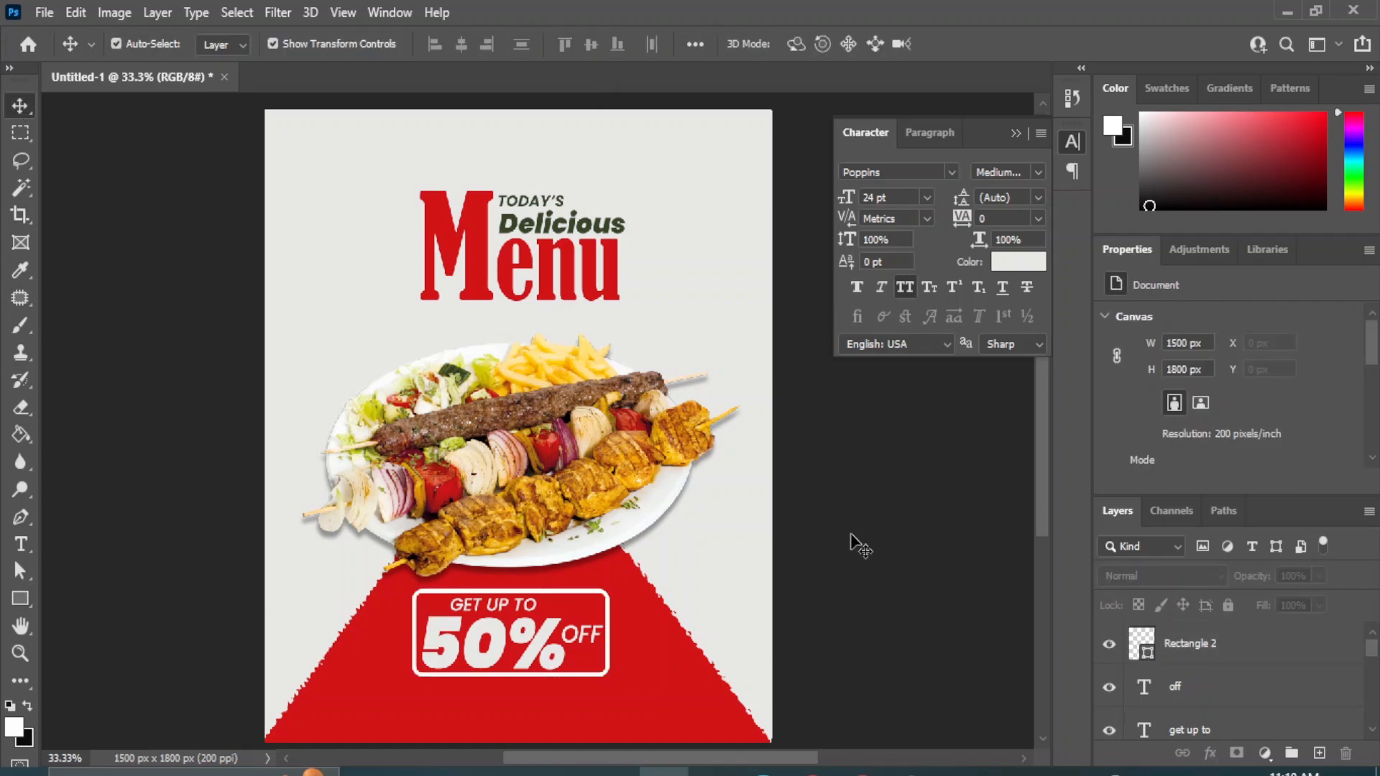
Enlarge the rectangle frame proportionally to about 108% so it leaves more space around the offer text.
{"action": "left_click", "coordinate": [604, 598]}
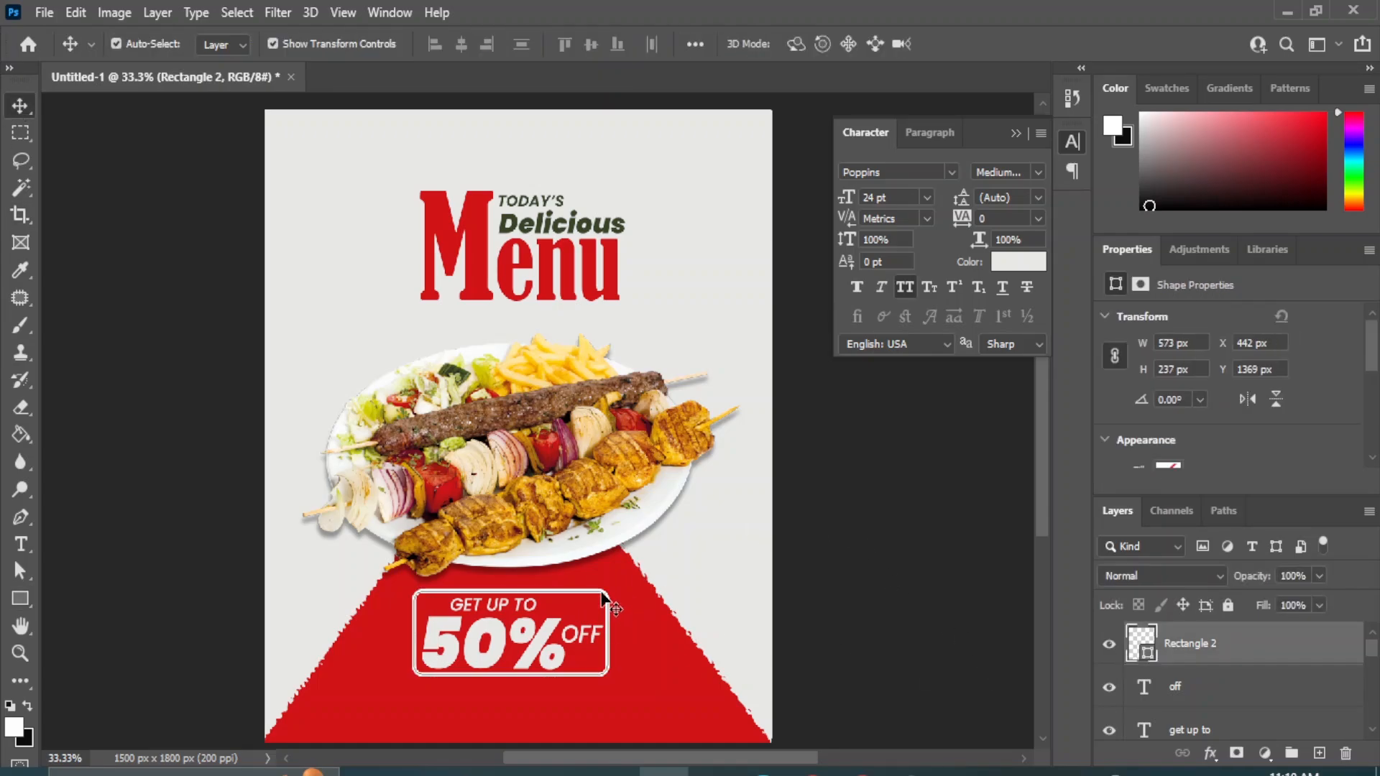
{"action": "key", "text": "ctrl+t"}
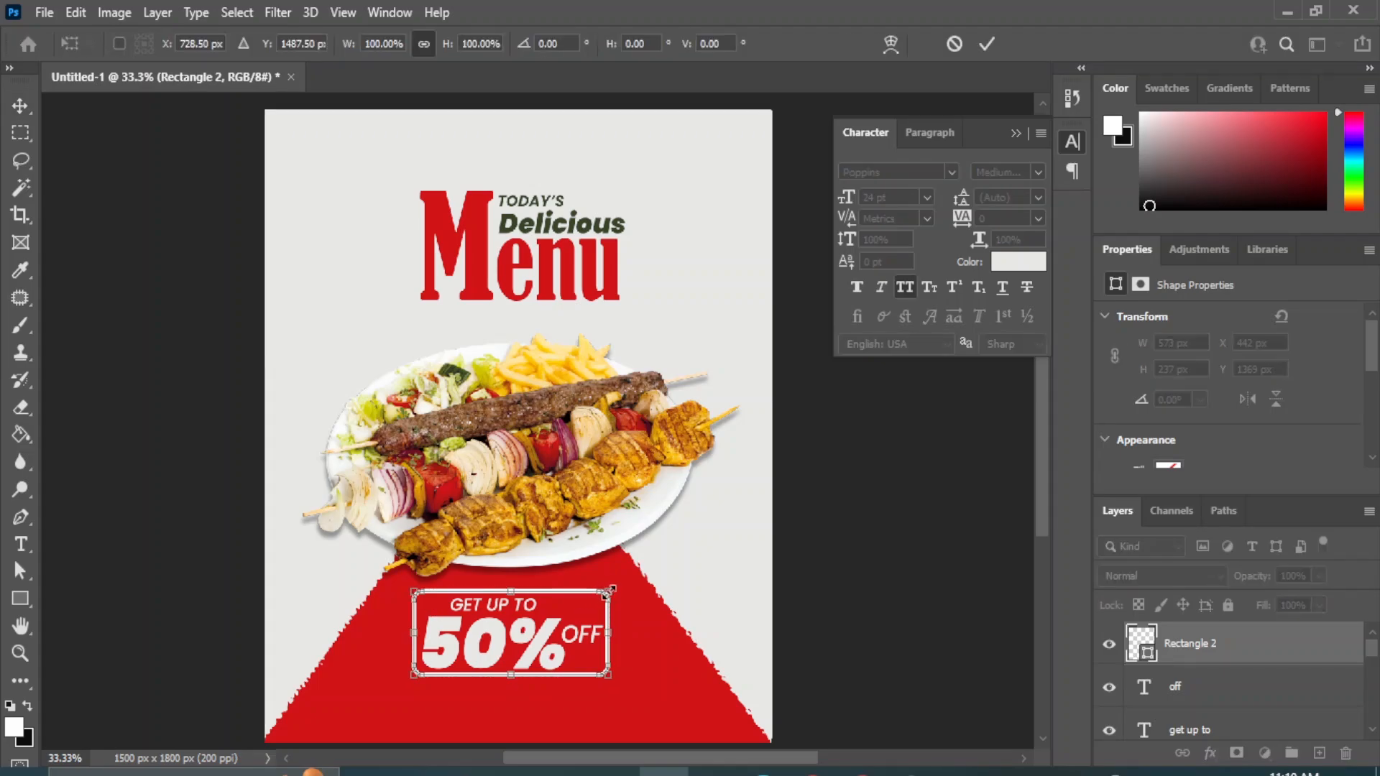
{"action": "left_click_drag", "start_coordinate": [612, 586], "coordinate": [616, 585]}
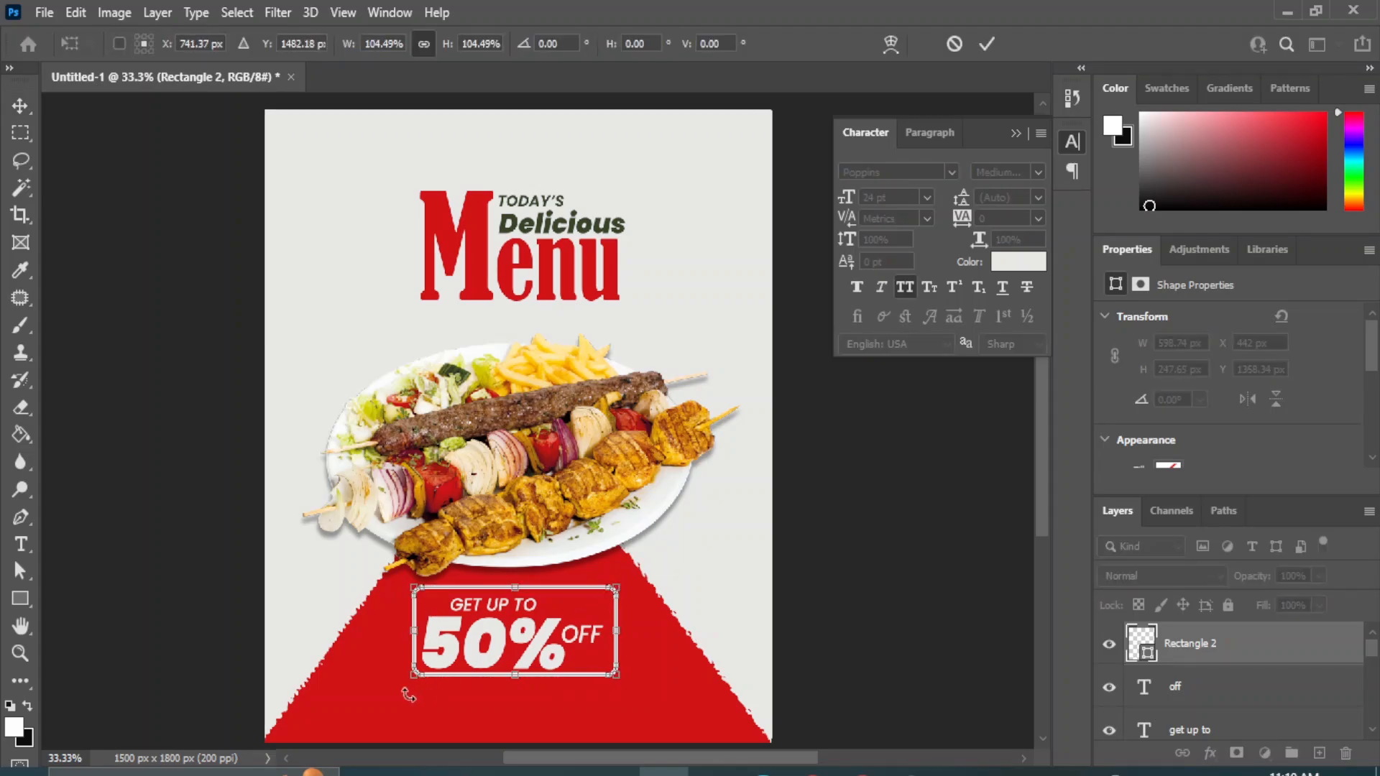
{"action": "left_click_drag", "start_coordinate": [413, 675], "coordinate": [407, 679]}
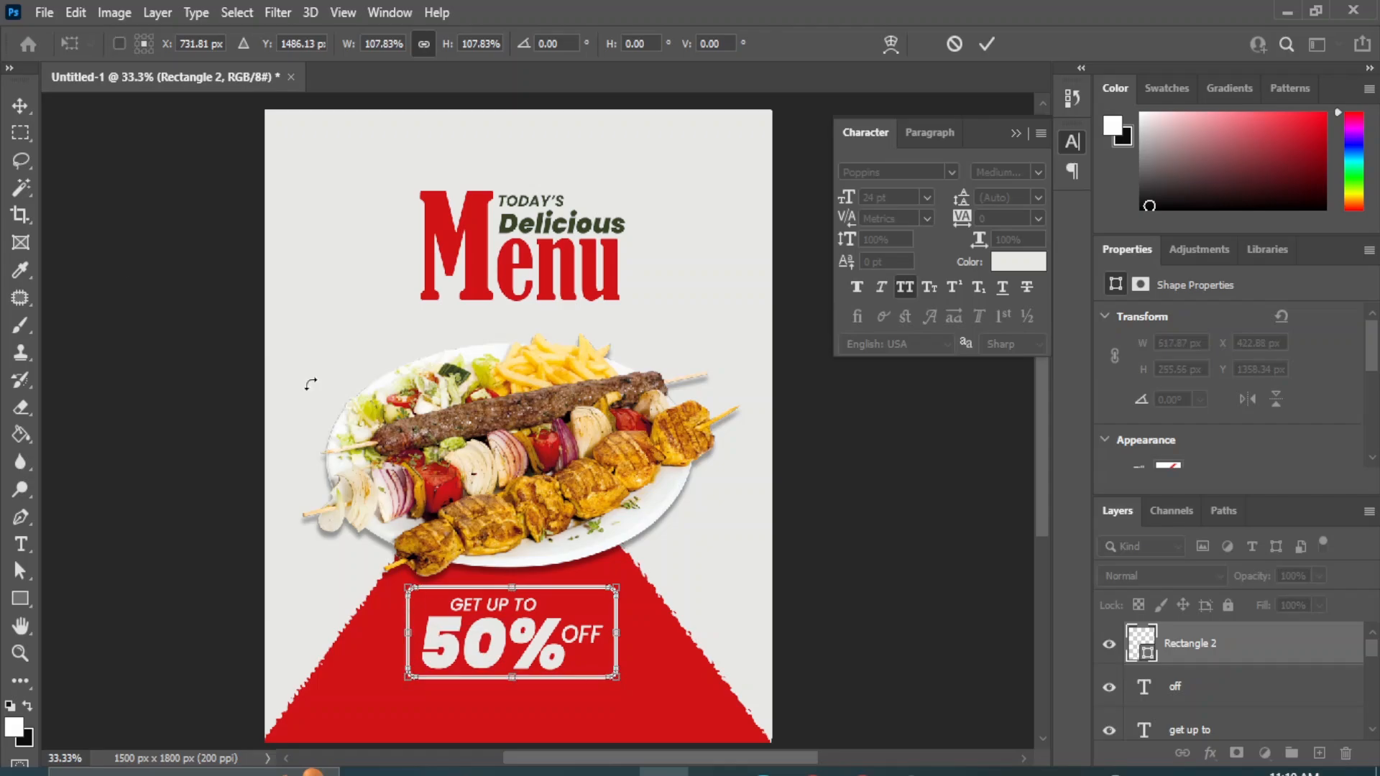
{"action": "left_click", "coordinate": [20, 106]}
{"action": "left_click", "coordinate": [783, 595]}
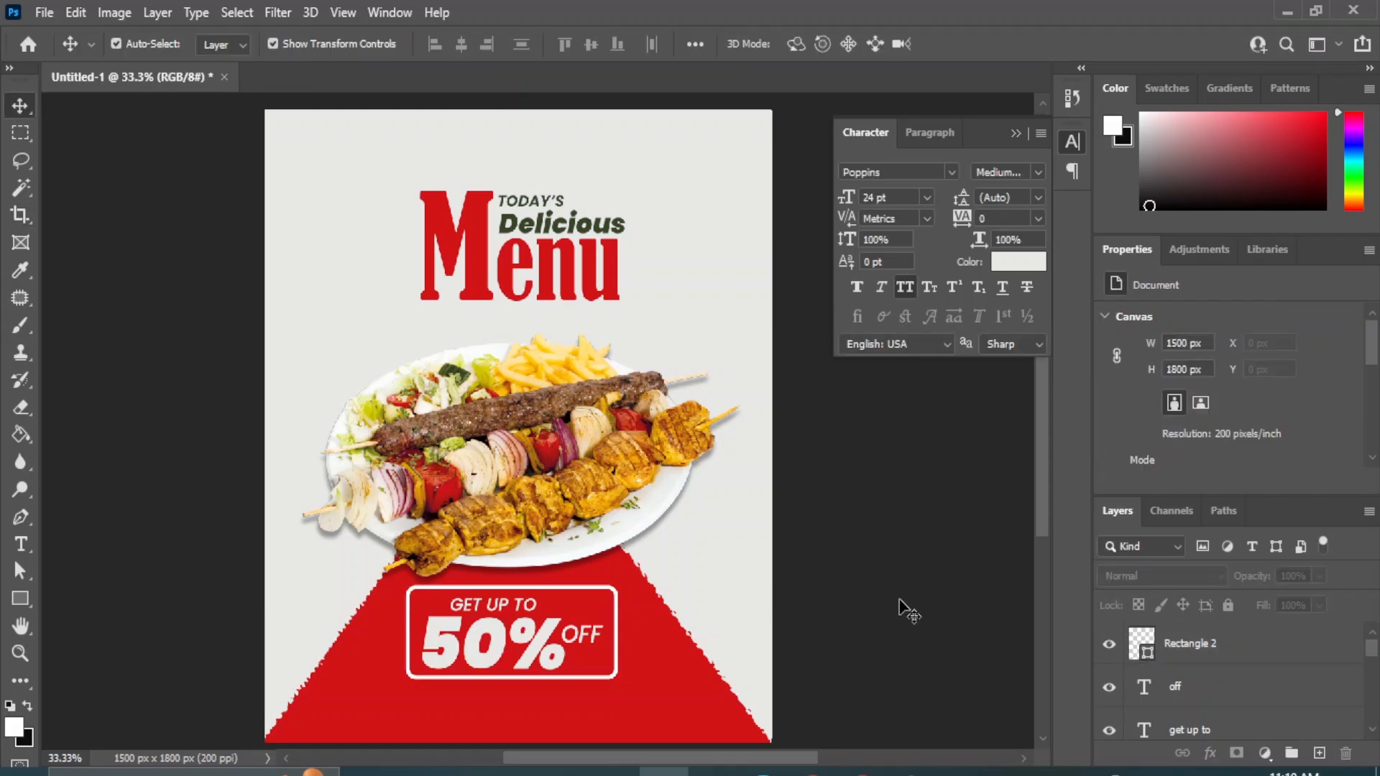
Try to center the "GET UP TO" and "OFF" texts horizontally within the rectangle frame.
{"action": "left_click", "coordinate": [1212, 729]}
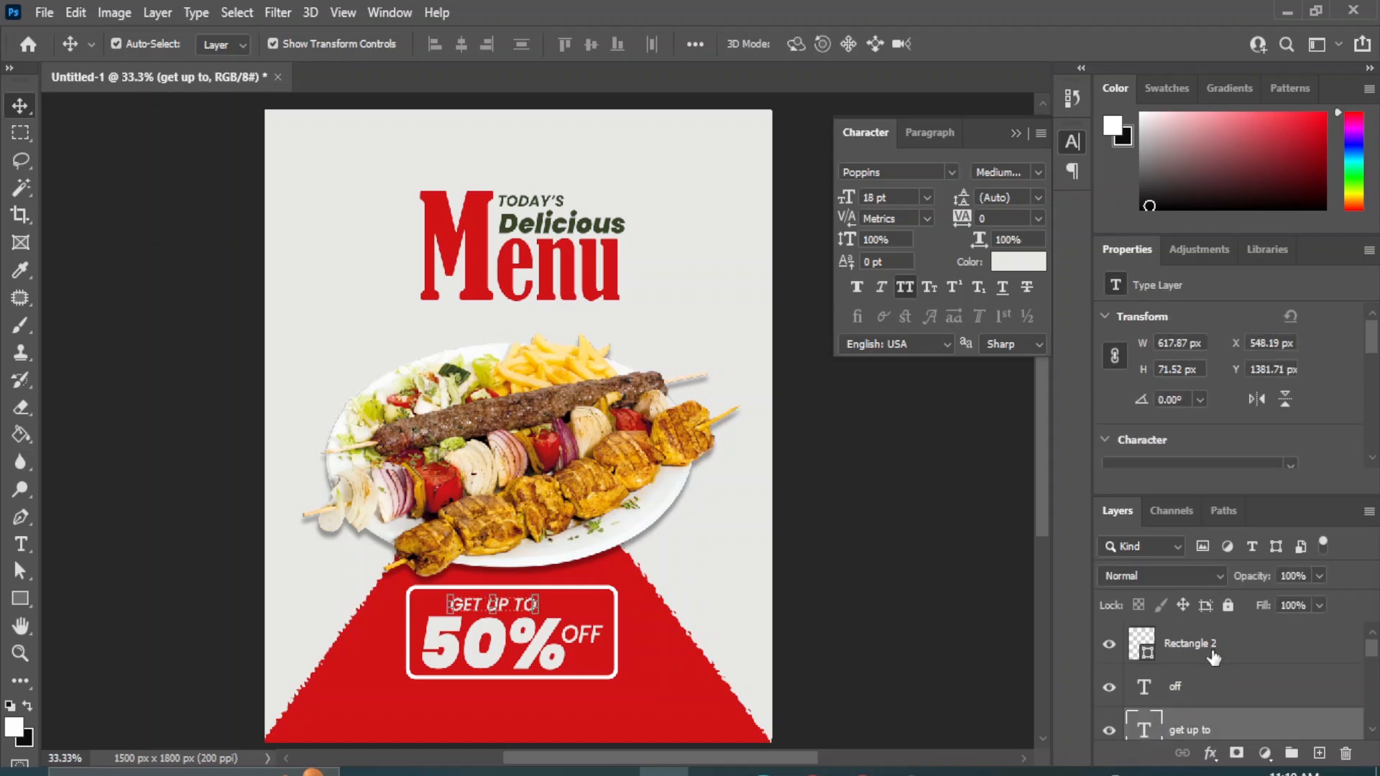
{"action": "left_click", "coordinate": [1214, 655], "text": "shift"}
{"action": "left_click", "coordinate": [463, 42]}
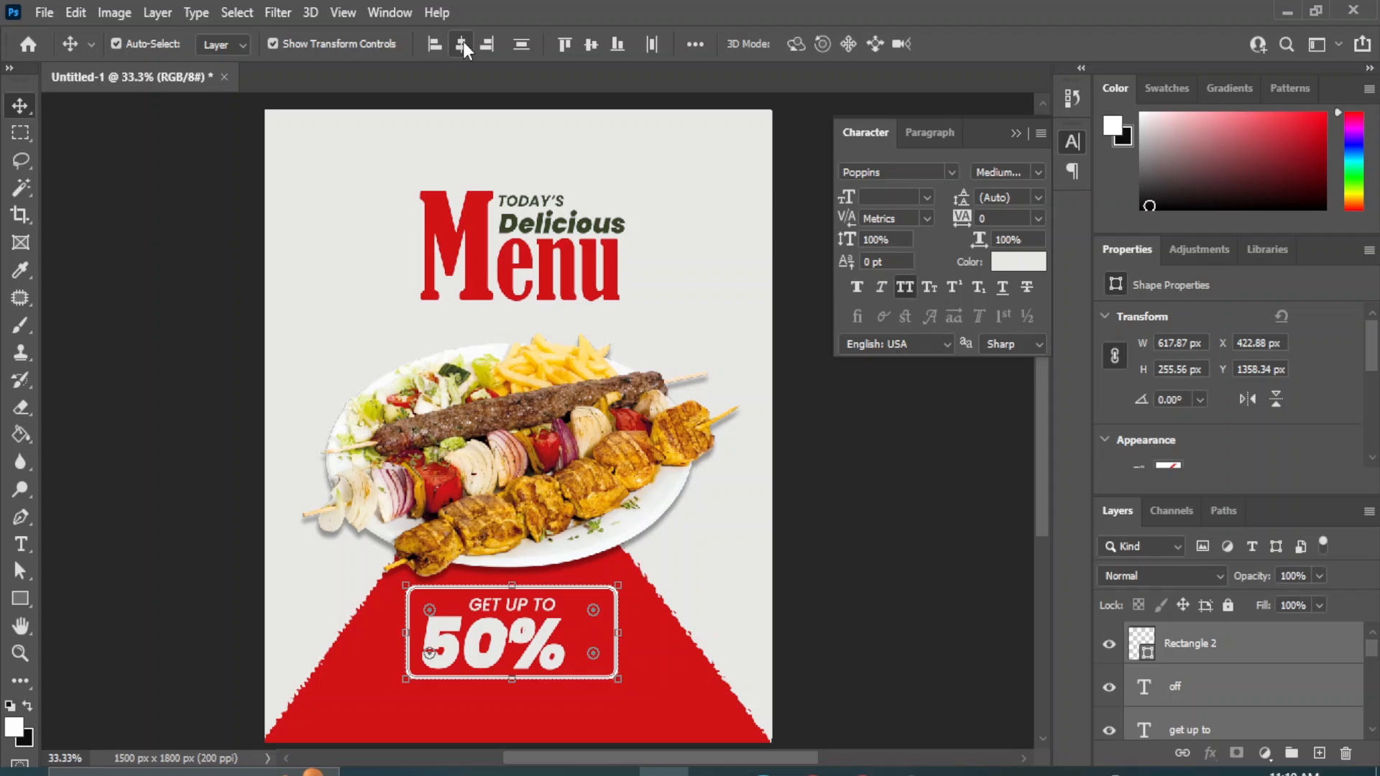
{"action": "key", "text": "ctrl+z"}
{"action": "left_click", "coordinate": [930, 568], "text": "ctrl"}
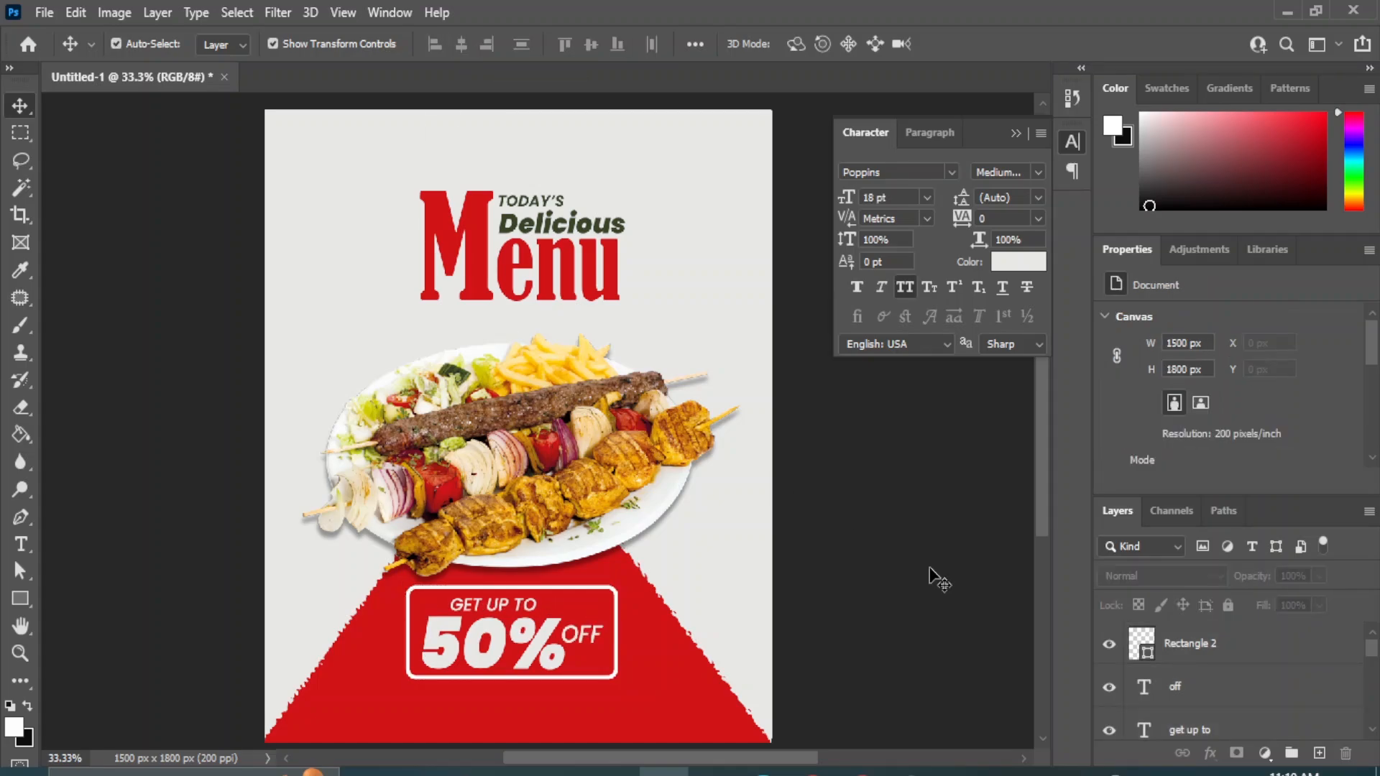
Add stacked drop shadows to the rectangle frame and set the first shadow's size to 18 px.
{"action": "left_click", "coordinate": [596, 593]}
{"action": "left_click", "coordinate": [1211, 754]}
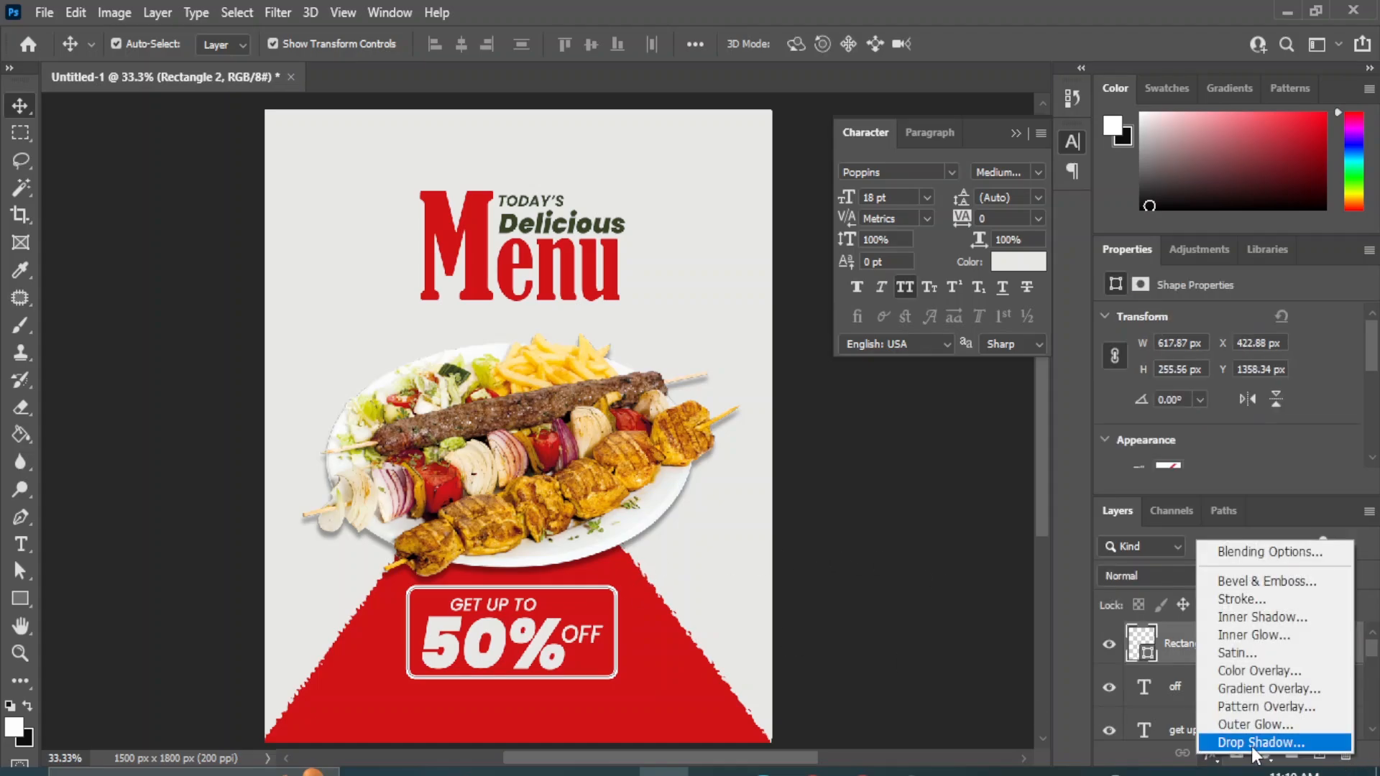
{"action": "left_click", "coordinate": [1254, 745]}
{"action": "left_click_drag", "start_coordinate": [520, 249], "coordinate": [917, 231]}
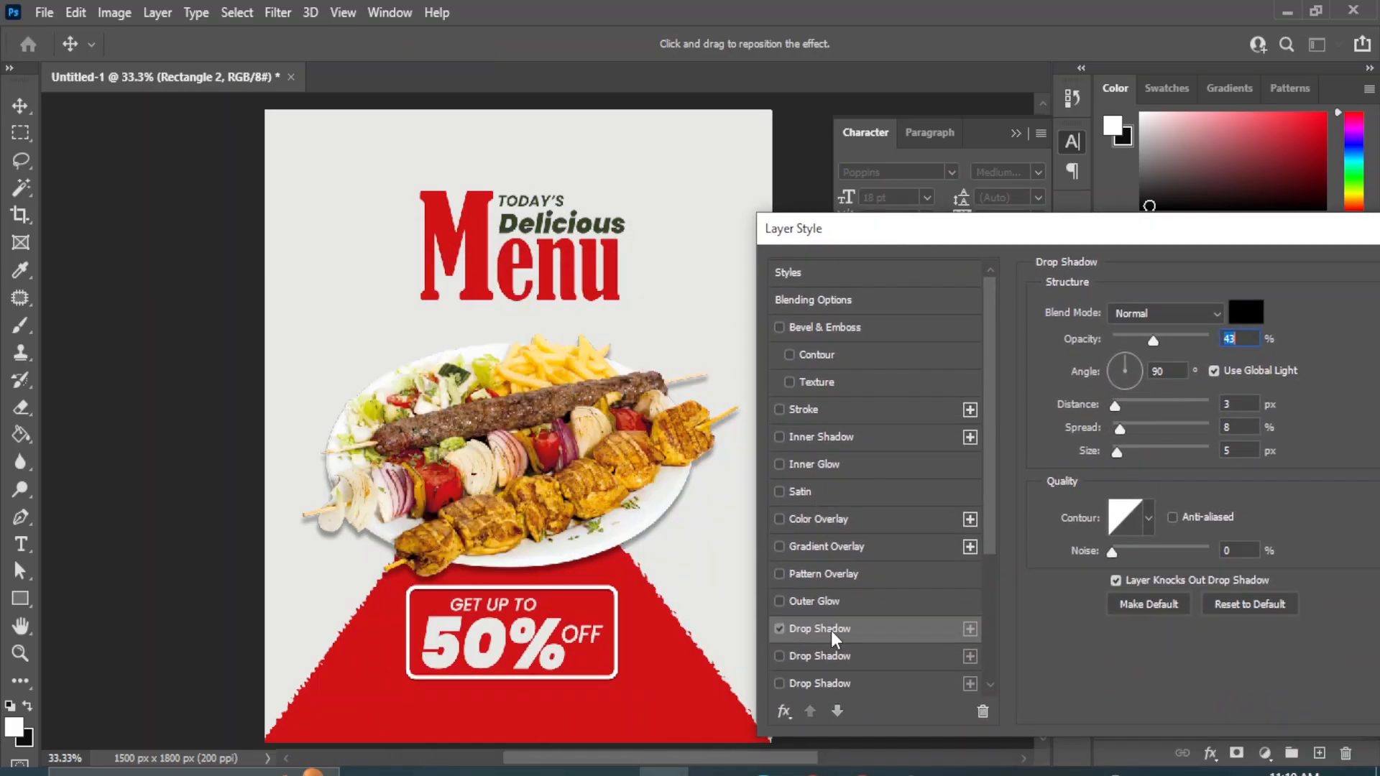
{"action": "left_click", "coordinate": [780, 655]}
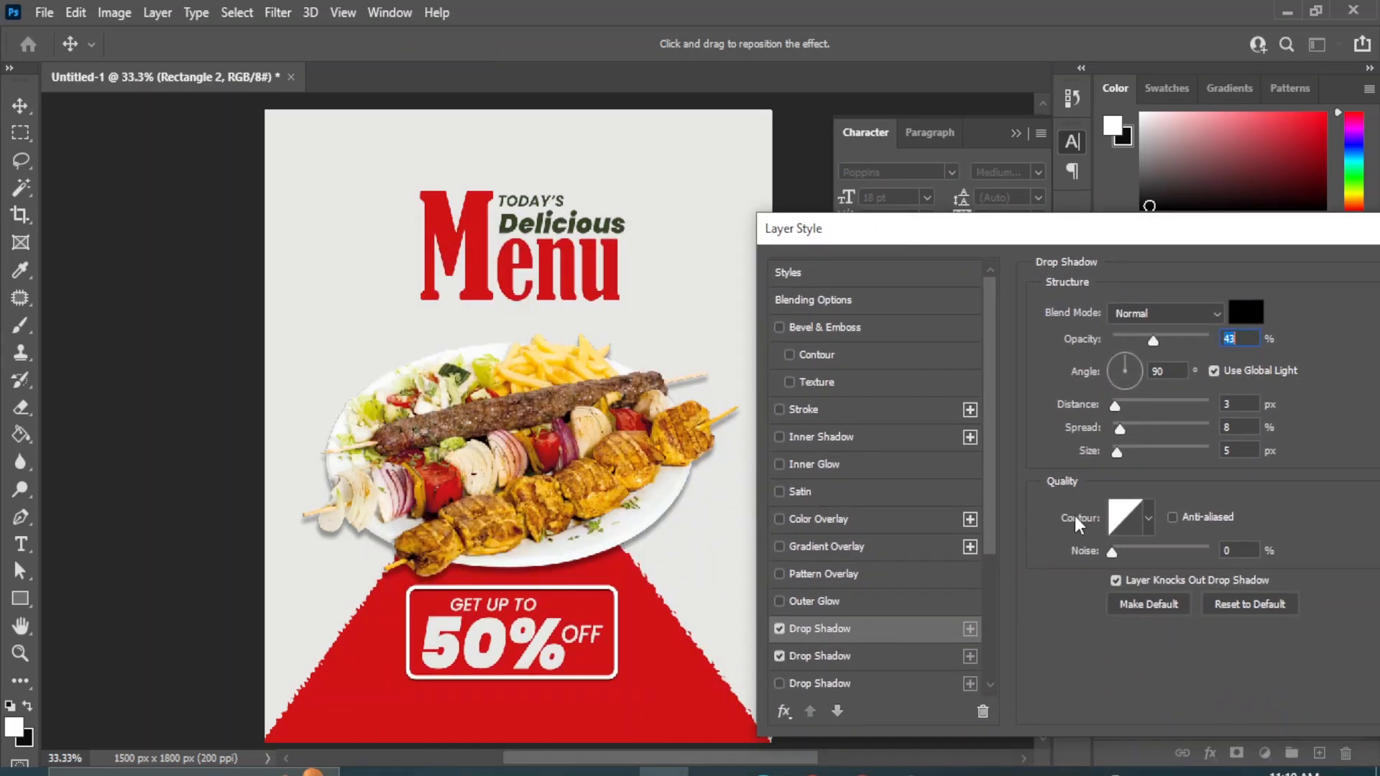
{"action": "left_click_drag", "start_coordinate": [1117, 452], "coordinate": [1126, 453]}
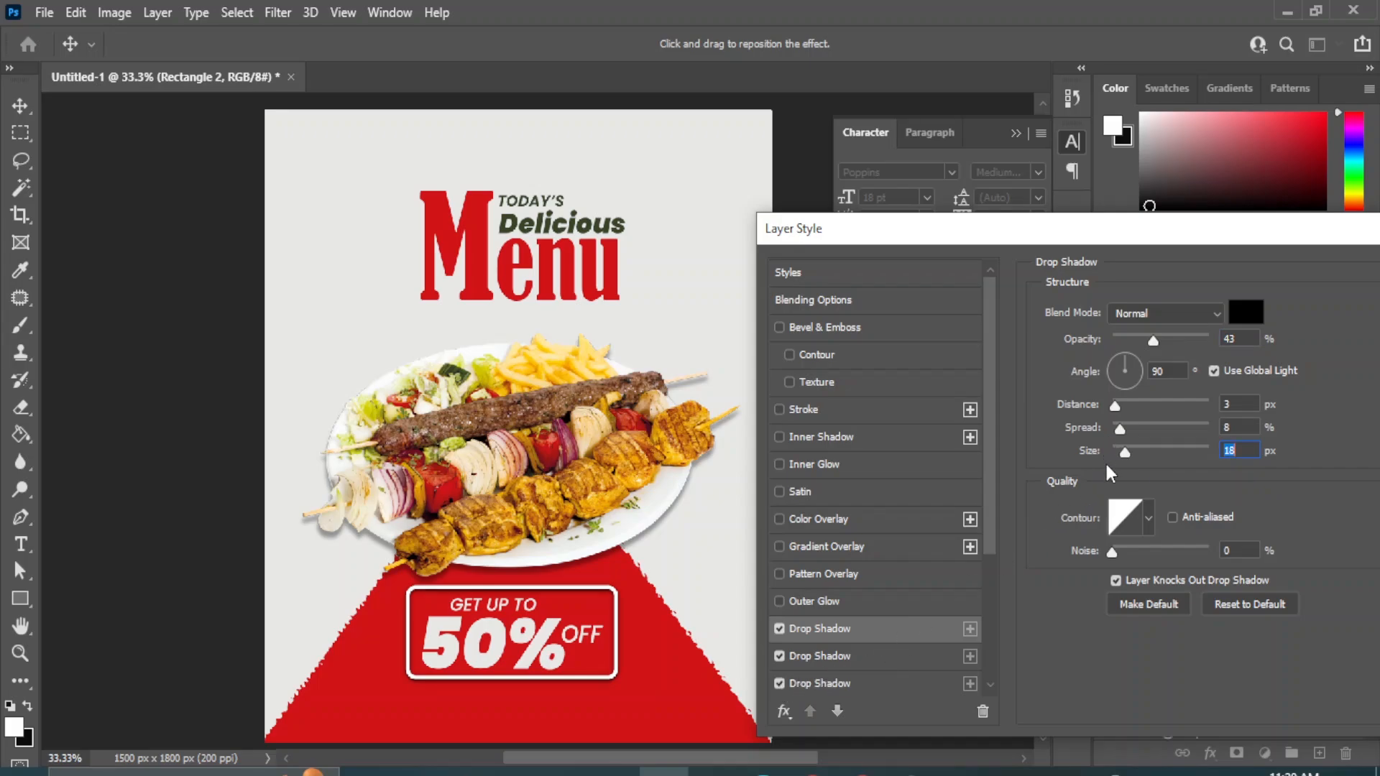
Enable further drop shadows on the rectangle frame until five are stacked, and apply the layer style.
{"action": "scroll", "coordinate": [780, 683], "scroll_direction": "down", "scroll_amount": 2}
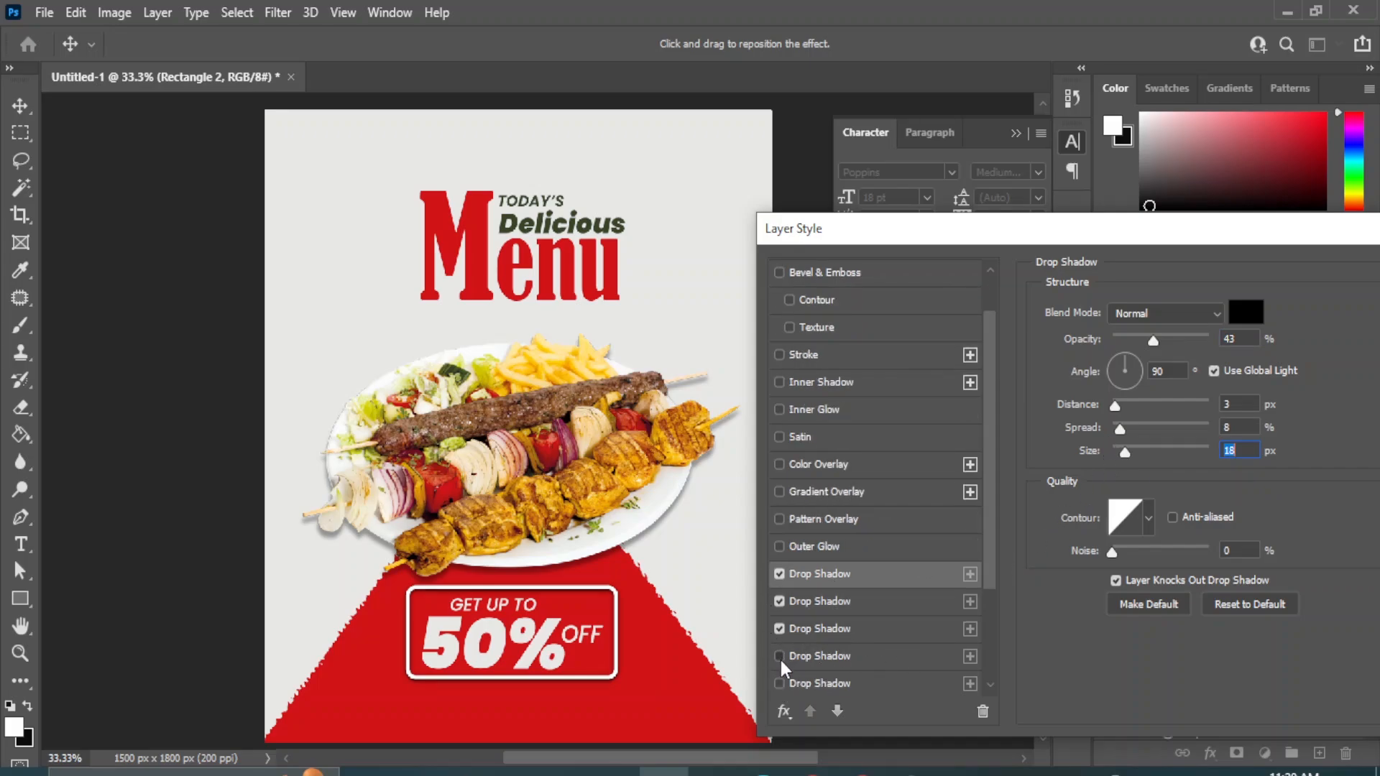
{"action": "left_click", "coordinate": [780, 657]}
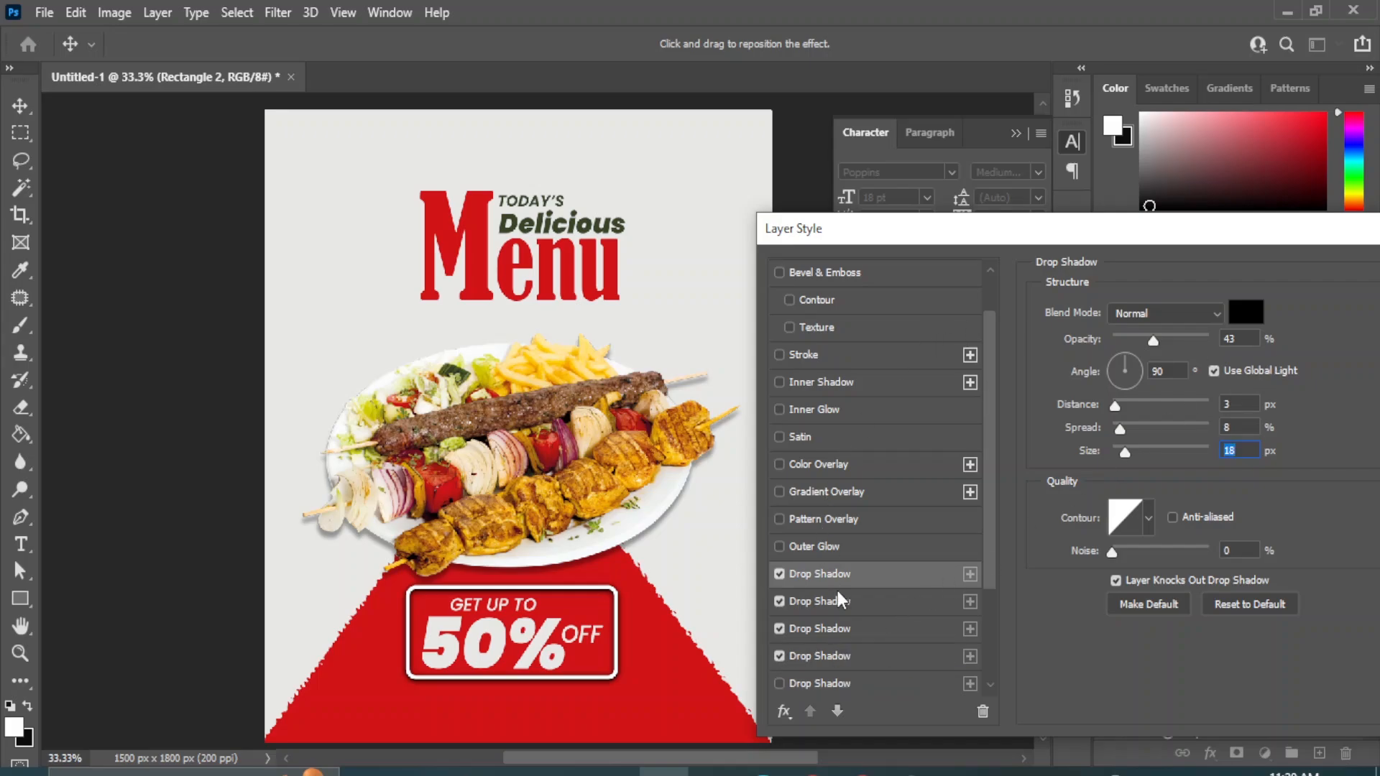
{"action": "scroll", "coordinate": [841, 592], "scroll_direction": "down", "scroll_amount": 2}
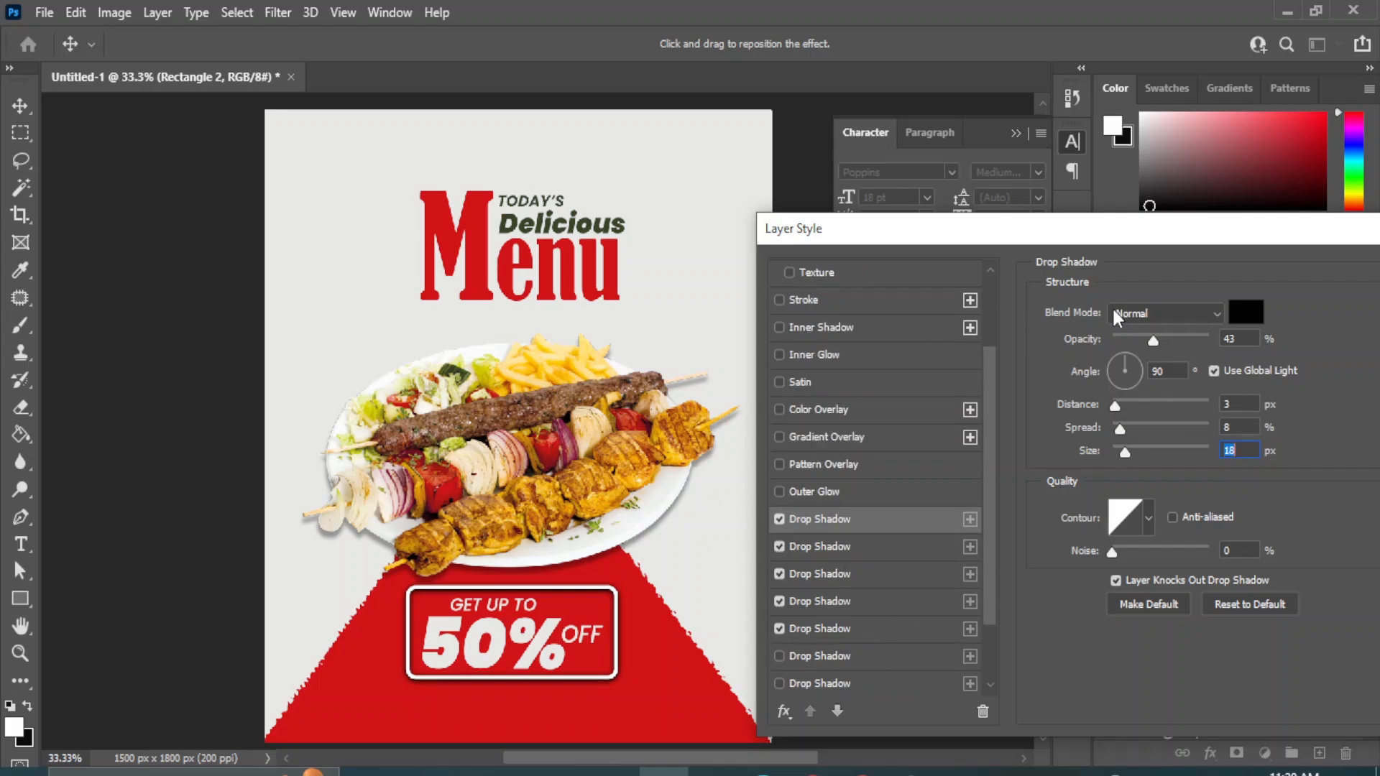
{"action": "left_click_drag", "start_coordinate": [1112, 228], "coordinate": [903, 218]}
{"action": "left_click", "coordinate": [1263, 262]}
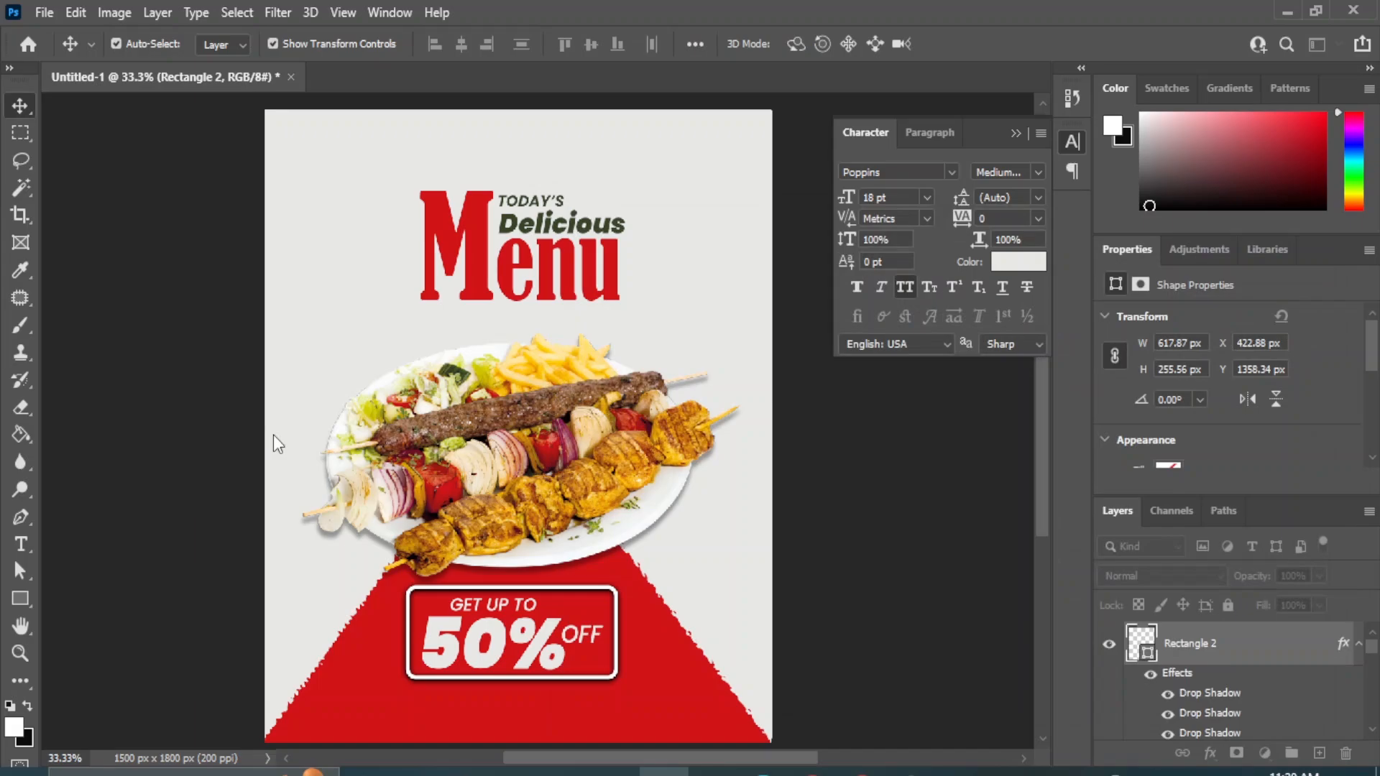
{"action": "left_click", "coordinate": [906, 551]}
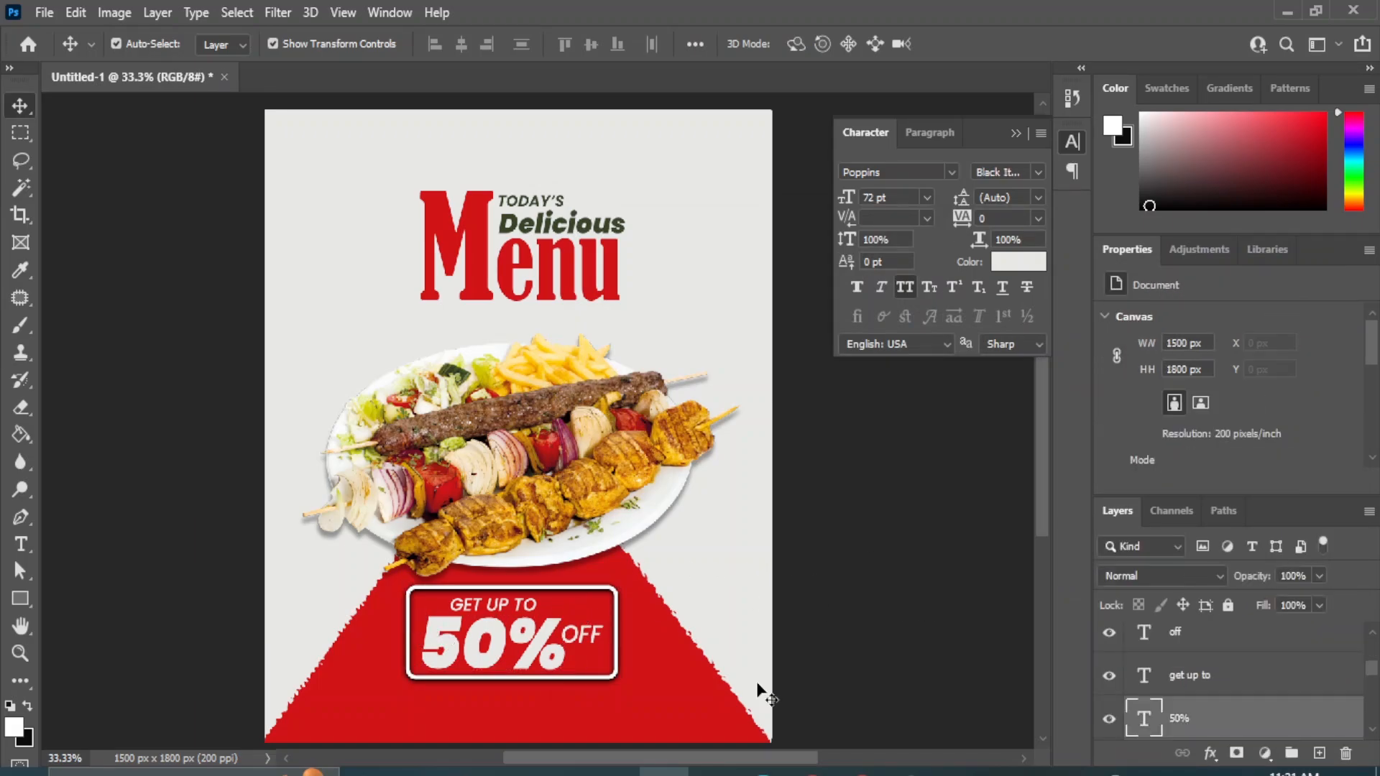
Add a drop shadow with a size of 8 px to the "50%" text and enable further drop shadows until four are stacked.
{"action": "left_click", "coordinate": [1211, 754]}
{"action": "left_click", "coordinate": [1231, 745]}
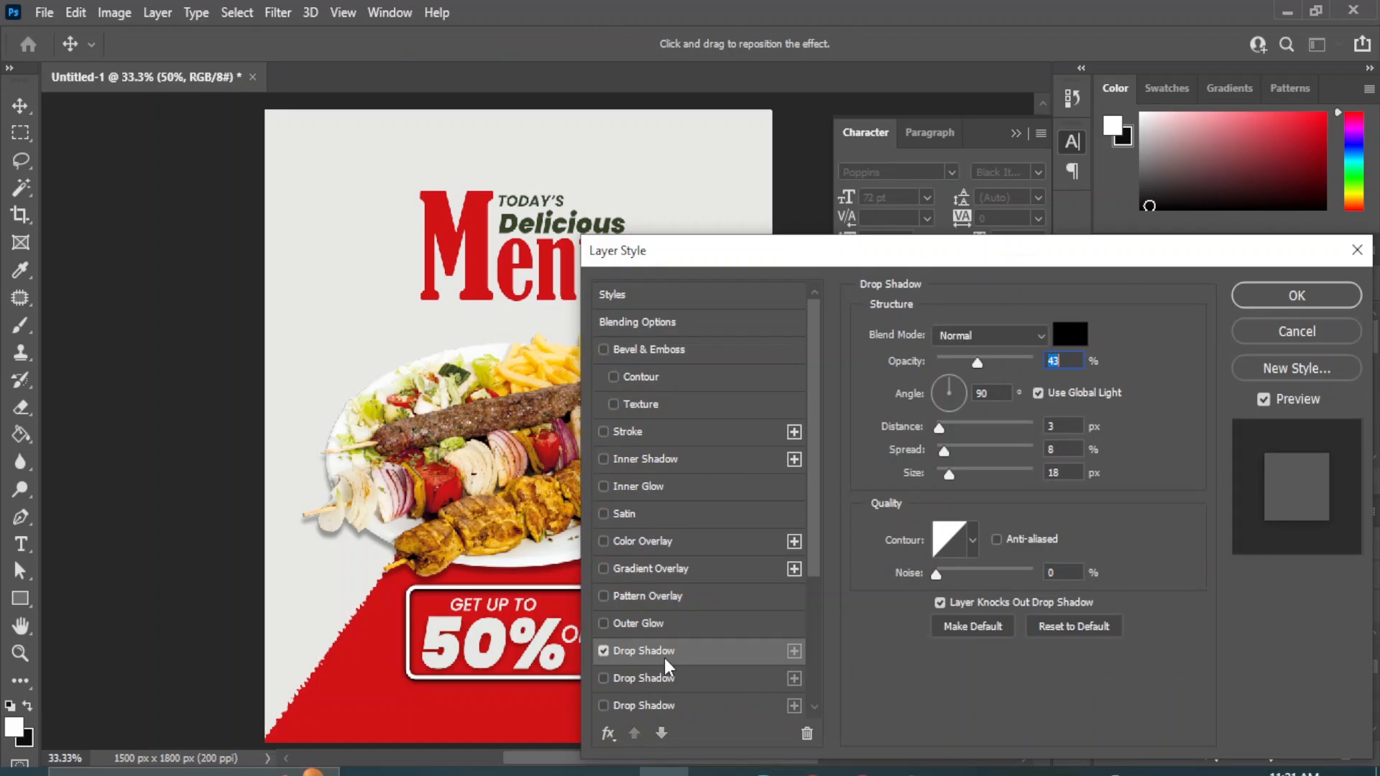
{"action": "left_click_drag", "start_coordinate": [948, 470], "coordinate": [944, 473]}
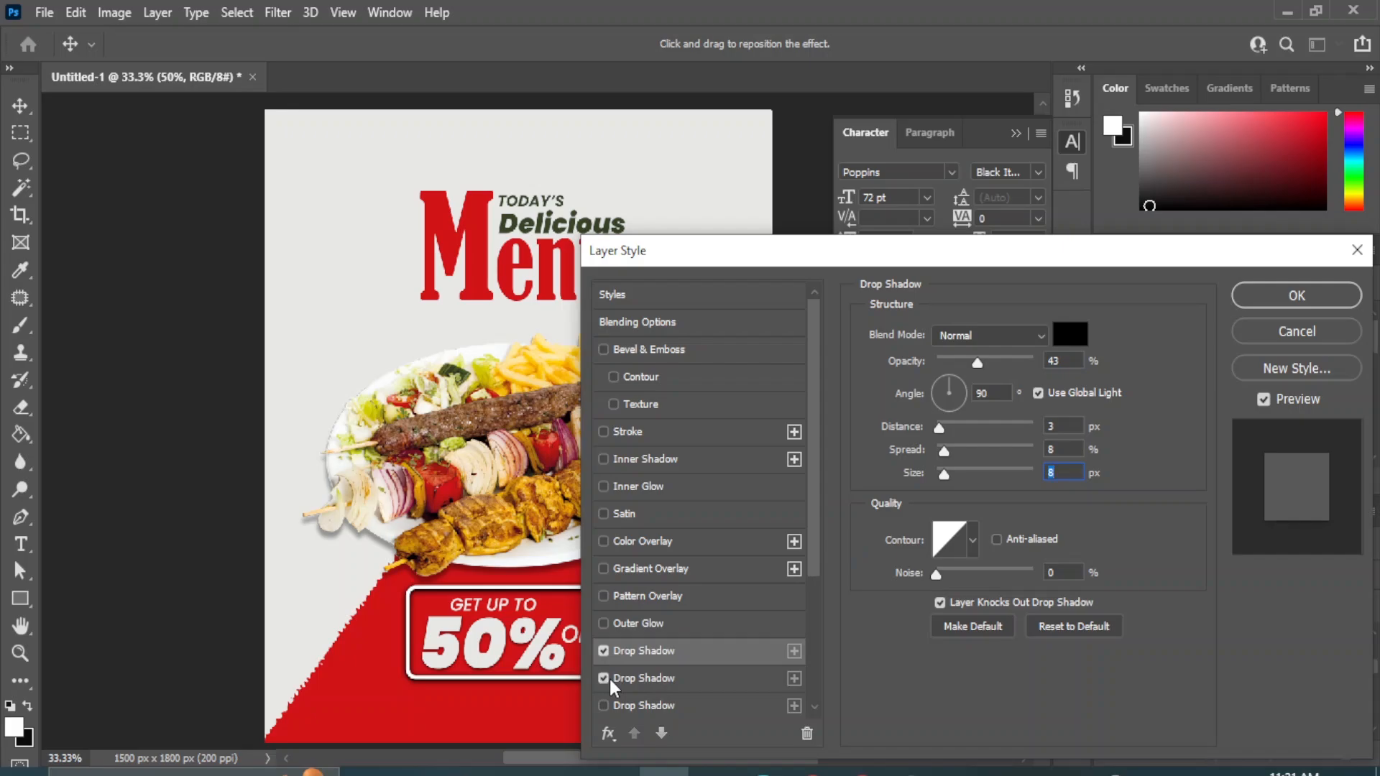
{"action": "left_click", "coordinate": [608, 708]}
{"action": "scroll", "coordinate": [651, 688], "scroll_direction": "down", "scroll_amount": 2}
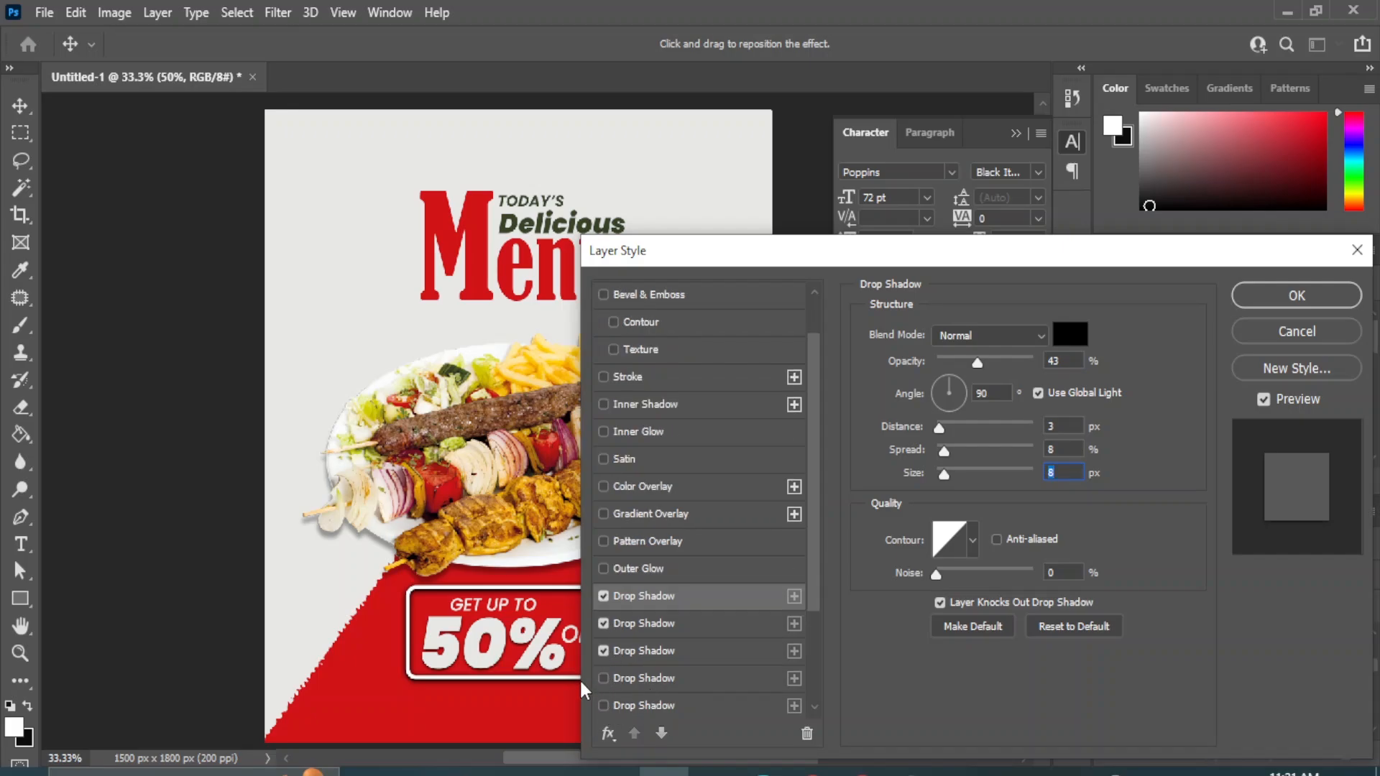
{"action": "left_click", "coordinate": [603, 678]}
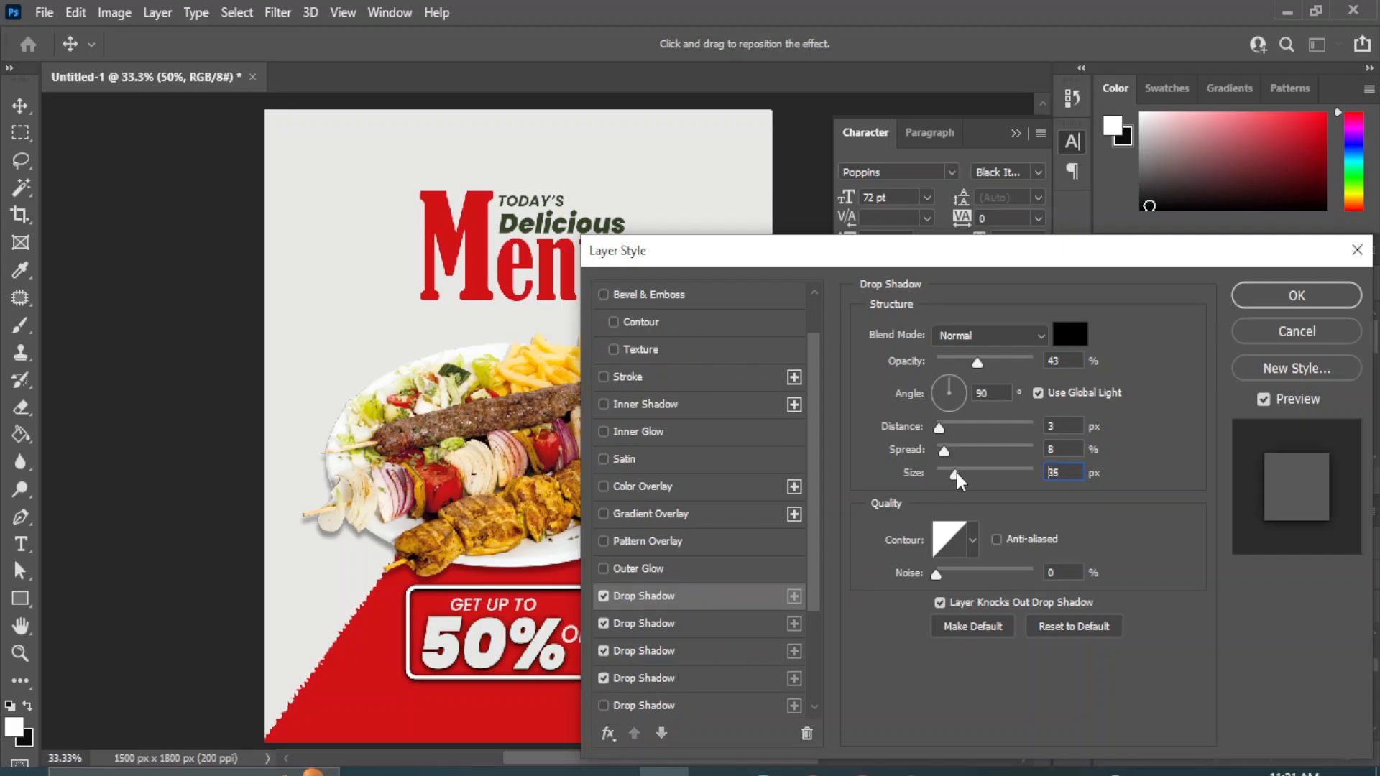
Fine-tune the first drop shadow's size on the "50%" text, with five shadows stacked, and apply the layer style.
{"action": "left_click_drag", "start_coordinate": [956, 473], "coordinate": [947, 478]}
{"action": "left_click_drag", "start_coordinate": [759, 264], "coordinate": [882, 292]}
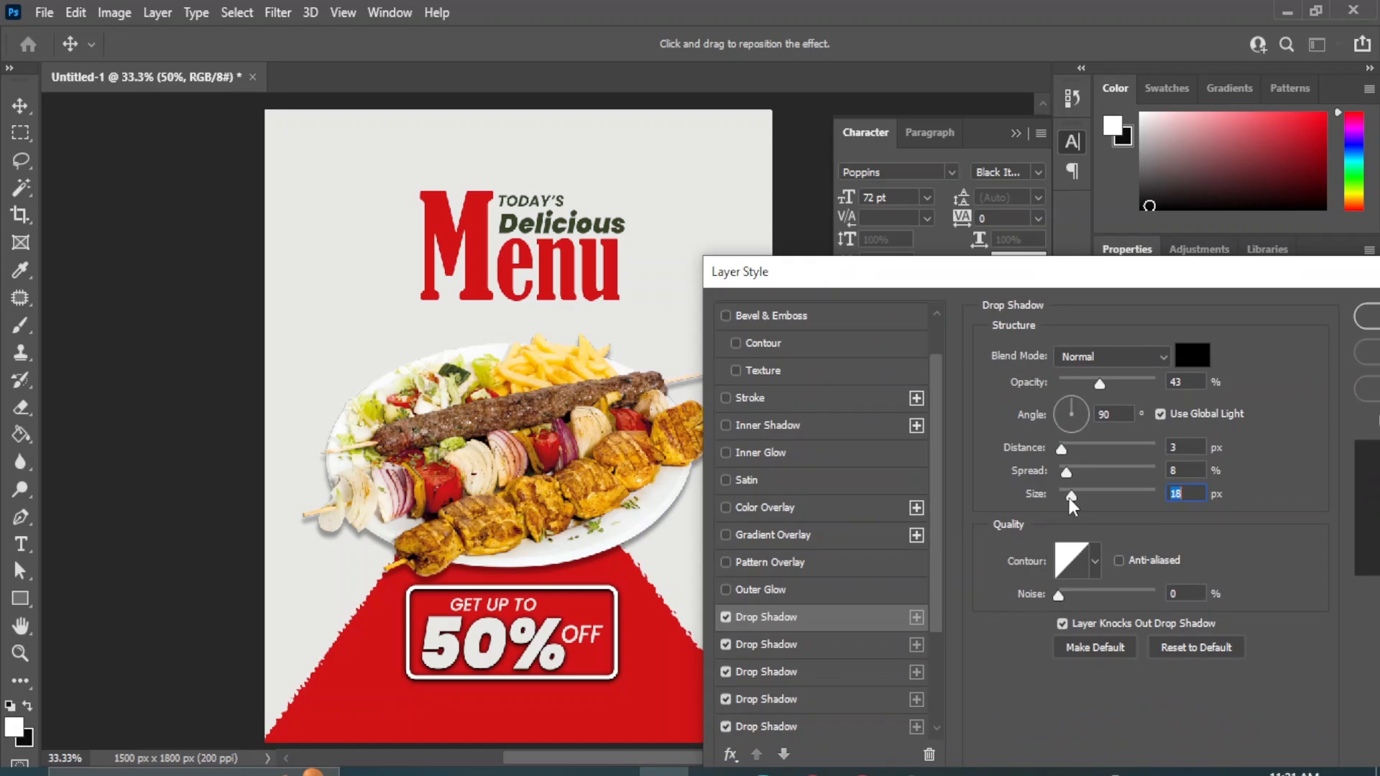
{"action": "left_click_drag", "start_coordinate": [1071, 496], "coordinate": [1081, 499]}
{"action": "left_click_drag", "start_coordinate": [897, 281], "coordinate": [542, 304]}
{"action": "left_click", "coordinate": [1074, 348]}
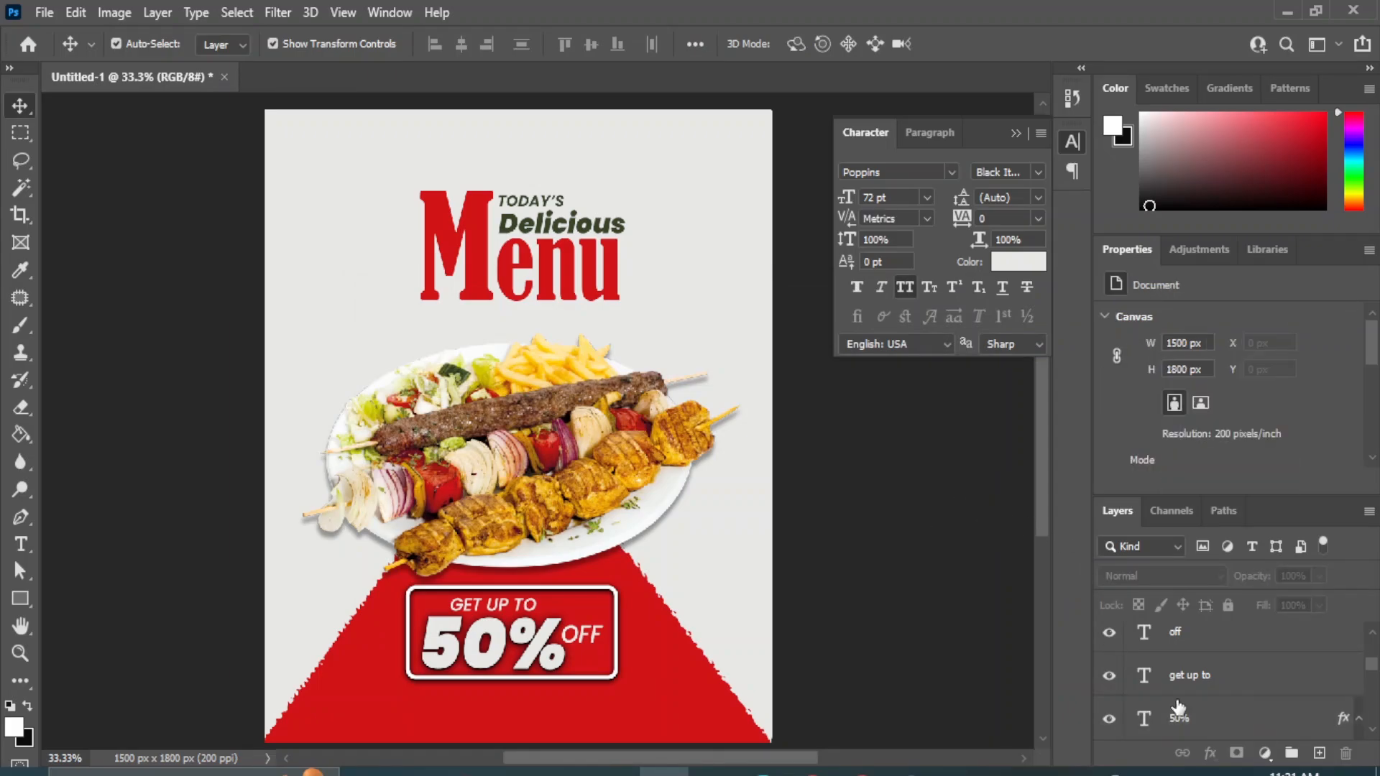
{"action": "left_click", "coordinate": [1187, 634]}
{"action": "scroll", "coordinate": [1240, 647], "scroll_direction": "down", "scroll_amount": 5}
{"action": "scroll", "coordinate": [1211, 692], "scroll_direction": "up", "scroll_amount": 3}
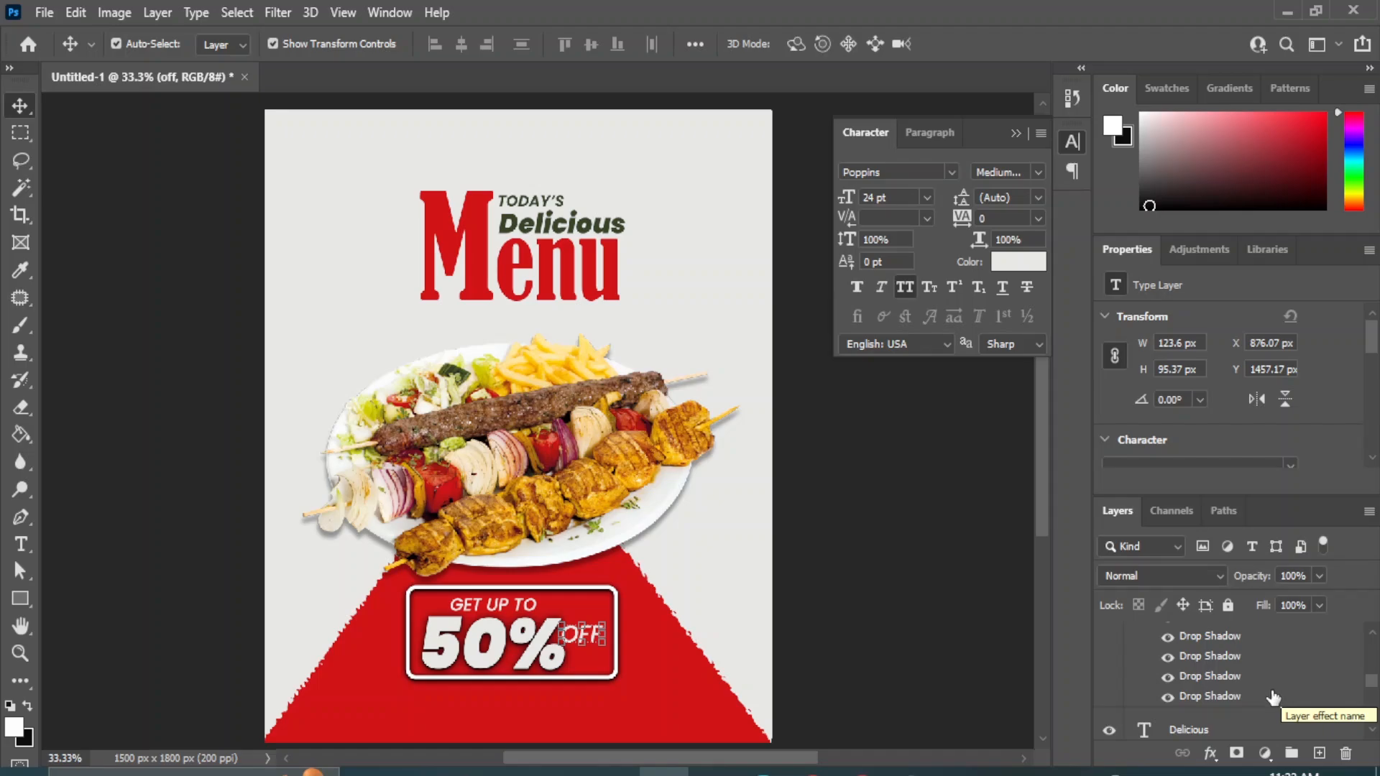
{"action": "scroll", "coordinate": [1273, 697], "scroll_direction": "up", "scroll_amount": 3}
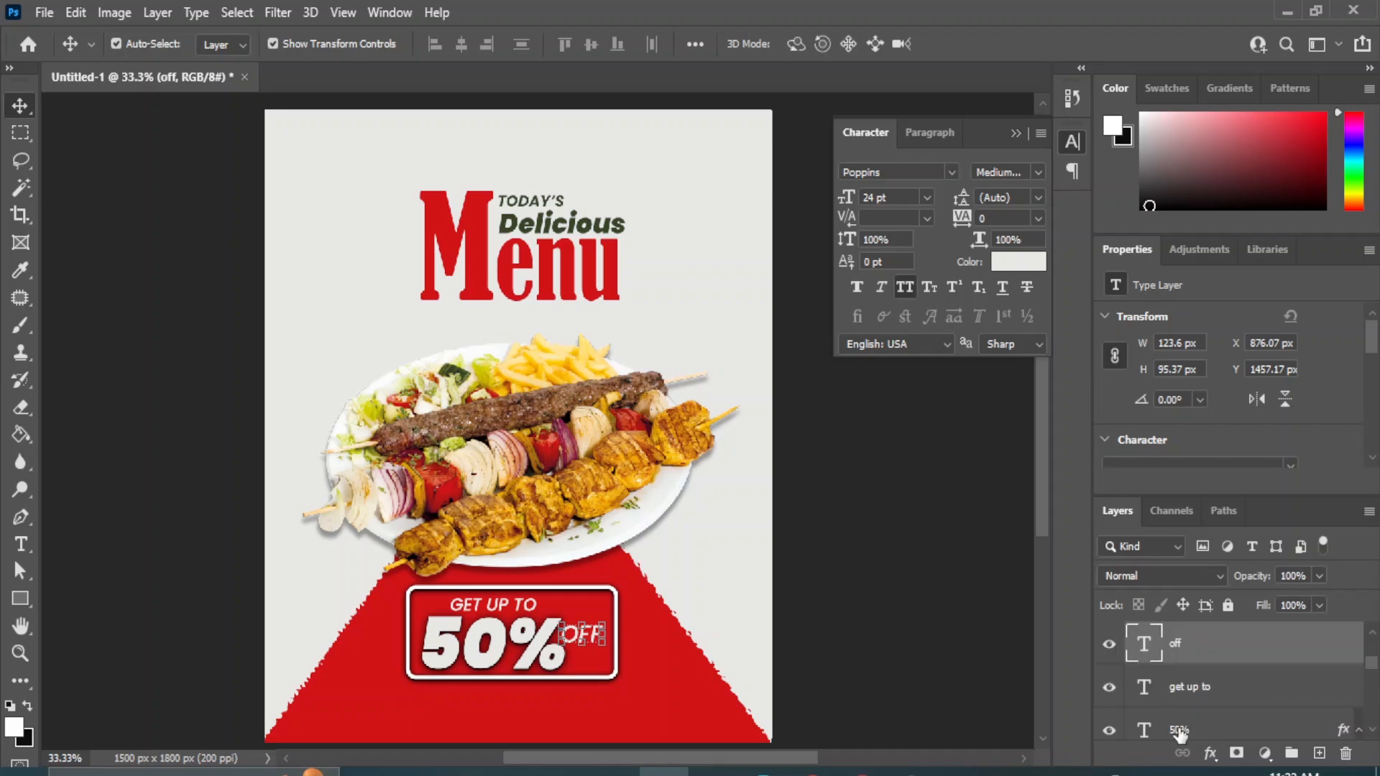
{"action": "scroll", "coordinate": [1215, 686], "scroll_direction": "up", "scroll_amount": 3}
{"action": "left_click", "coordinate": [1158, 626]}
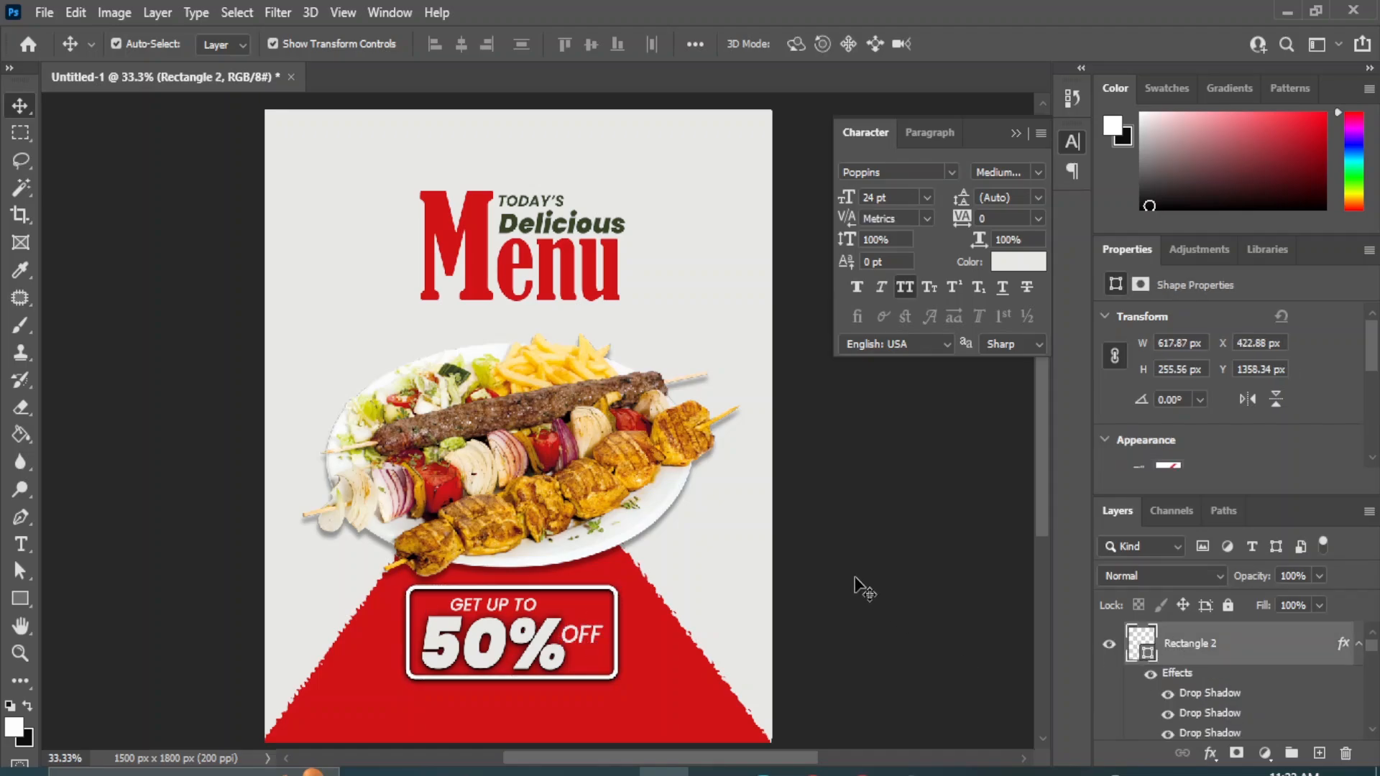
{"action": "left_click", "coordinate": [856, 581]}
Move the rectangle frame together with the "OFF", "GET UP TO" and "50%" texts down by about 34 px.
{"action": "left_click", "coordinate": [1235, 659]}
{"action": "scroll", "coordinate": [1240, 675], "scroll_direction": "down", "scroll_amount": 3}
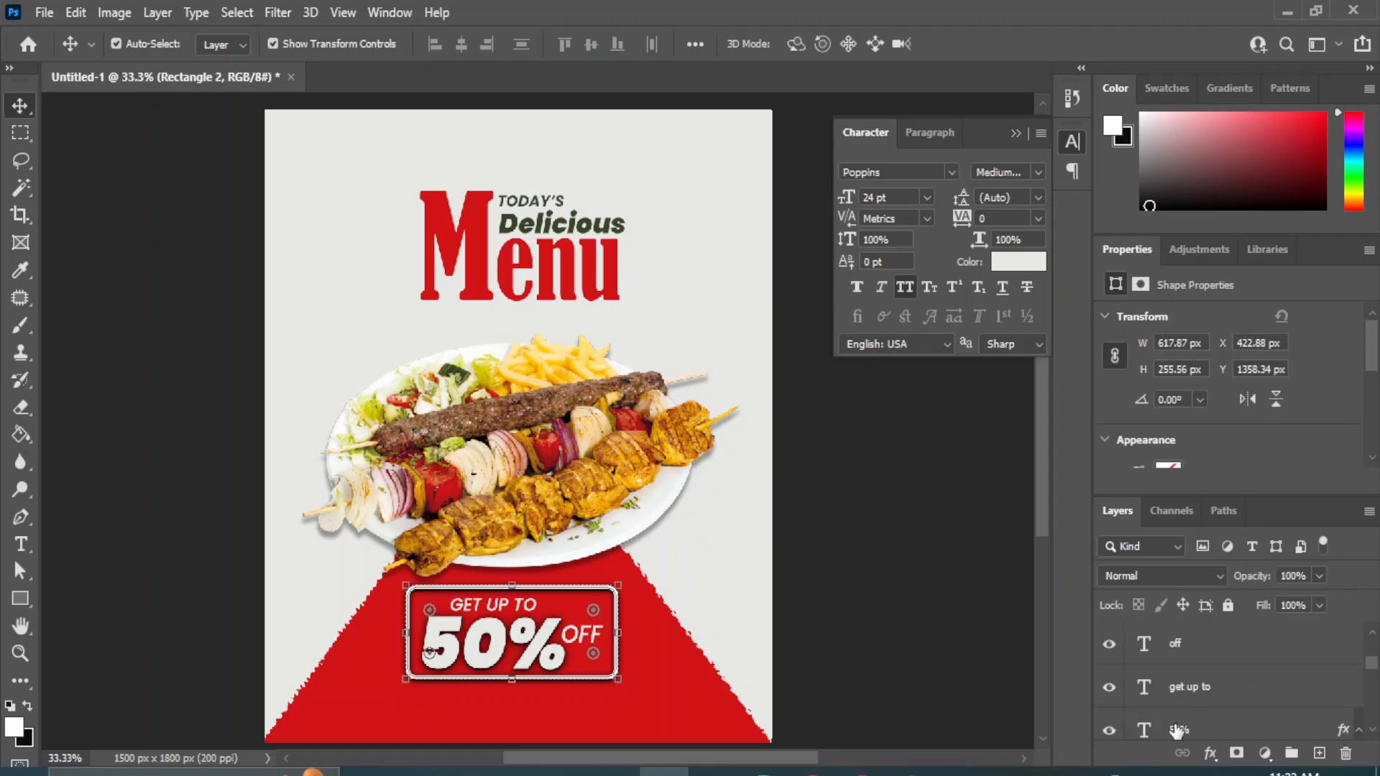
{"action": "left_click", "coordinate": [1176, 731], "text": "shift"}
{"action": "key", "text": "shift+Down"}
{"action": "key", "text": "shift+Down"}
{"action": "key", "text": "shift+Down"}
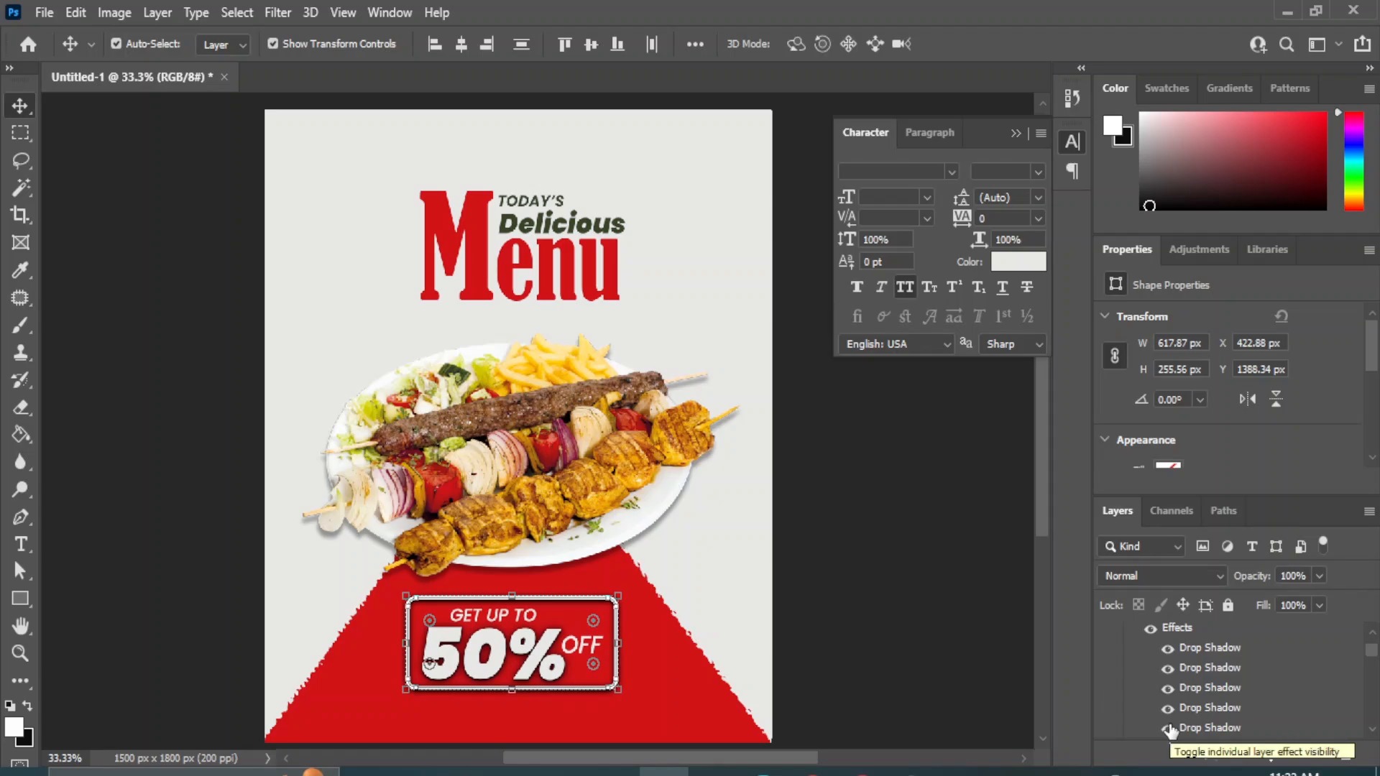
{"action": "key", "text": "Down"}
{"action": "key", "text": "Down"}
{"action": "key", "text": "Down"}
{"action": "key", "text": "Down"}
{"action": "left_click", "coordinate": [911, 635]}
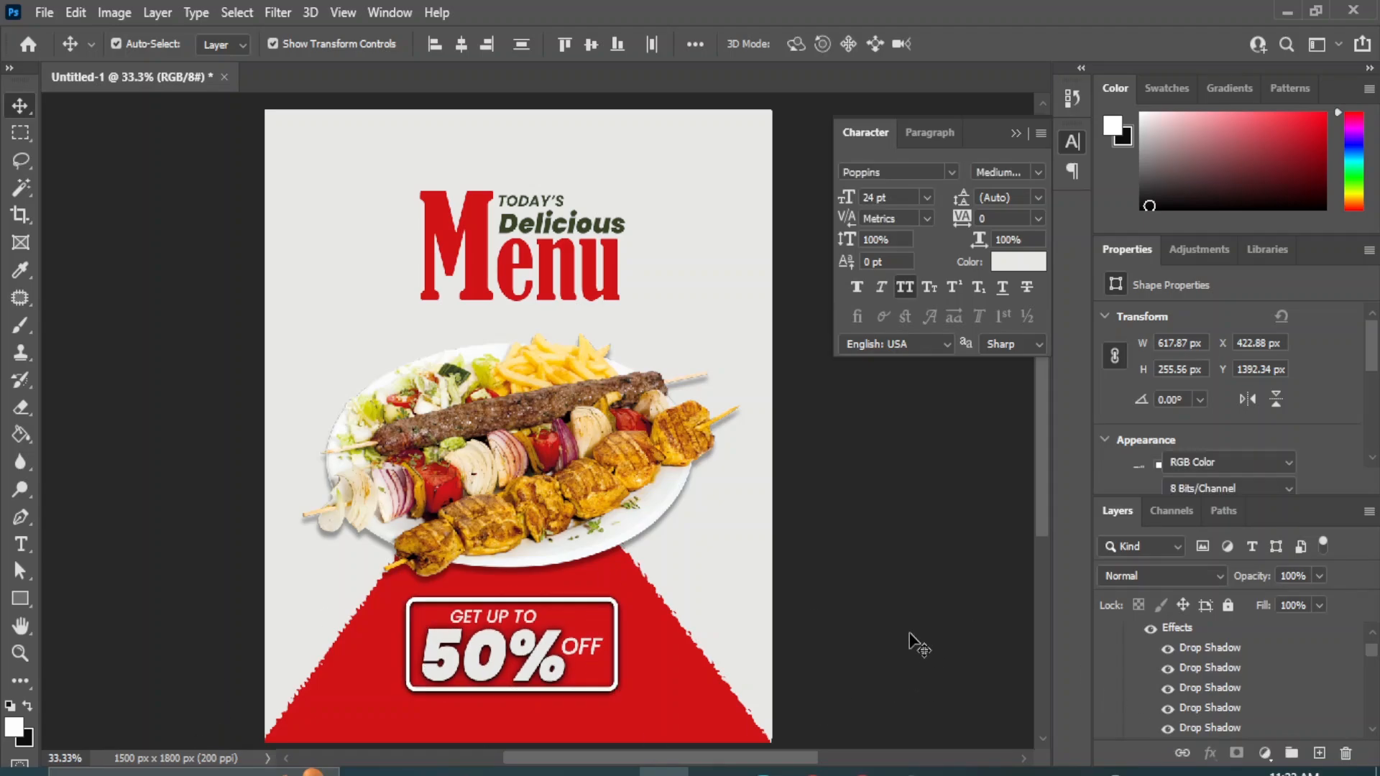
Move the kebab platter image straight up by about 21 px.
{"action": "left_click", "coordinate": [482, 453]}
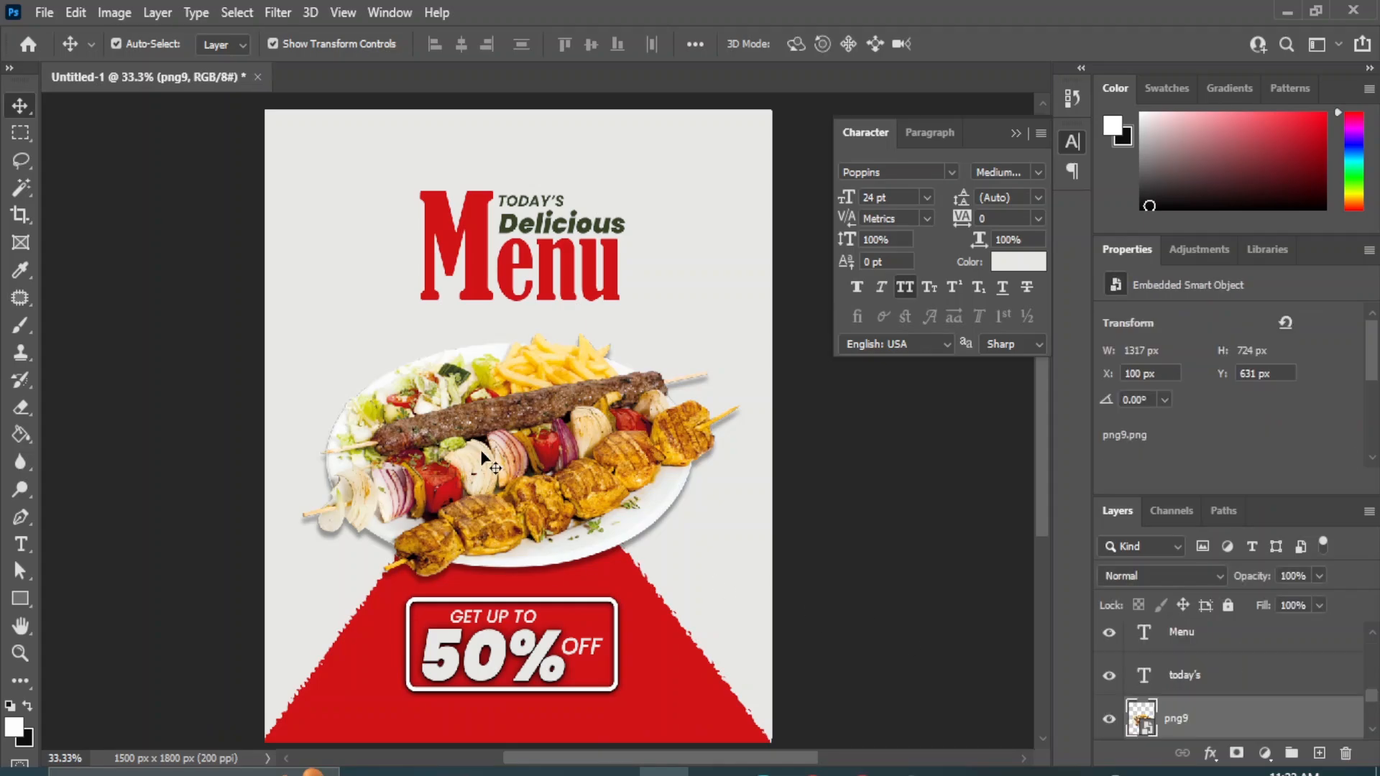
{"action": "left_click_drag", "start_coordinate": [481, 453], "coordinate": [481, 448]}
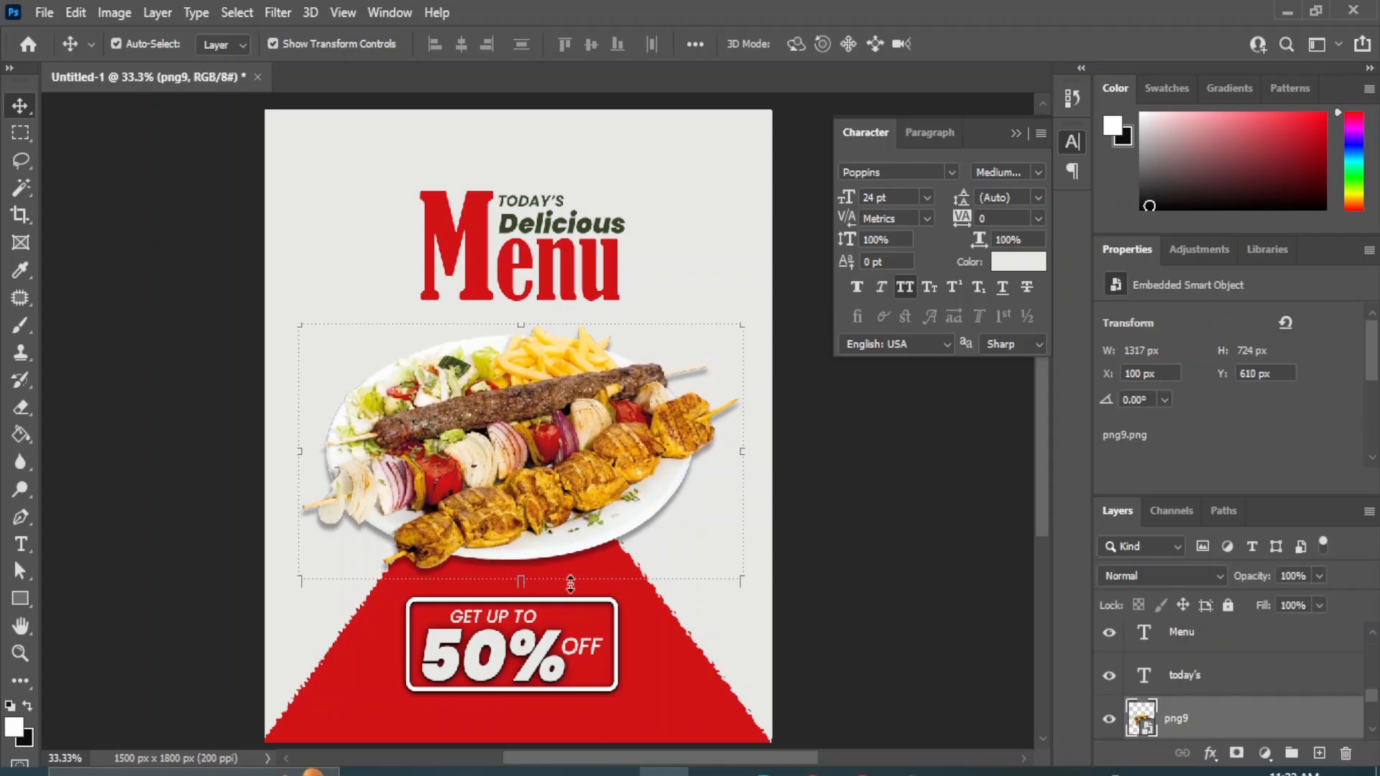
{"action": "left_click", "coordinate": [963, 573]}
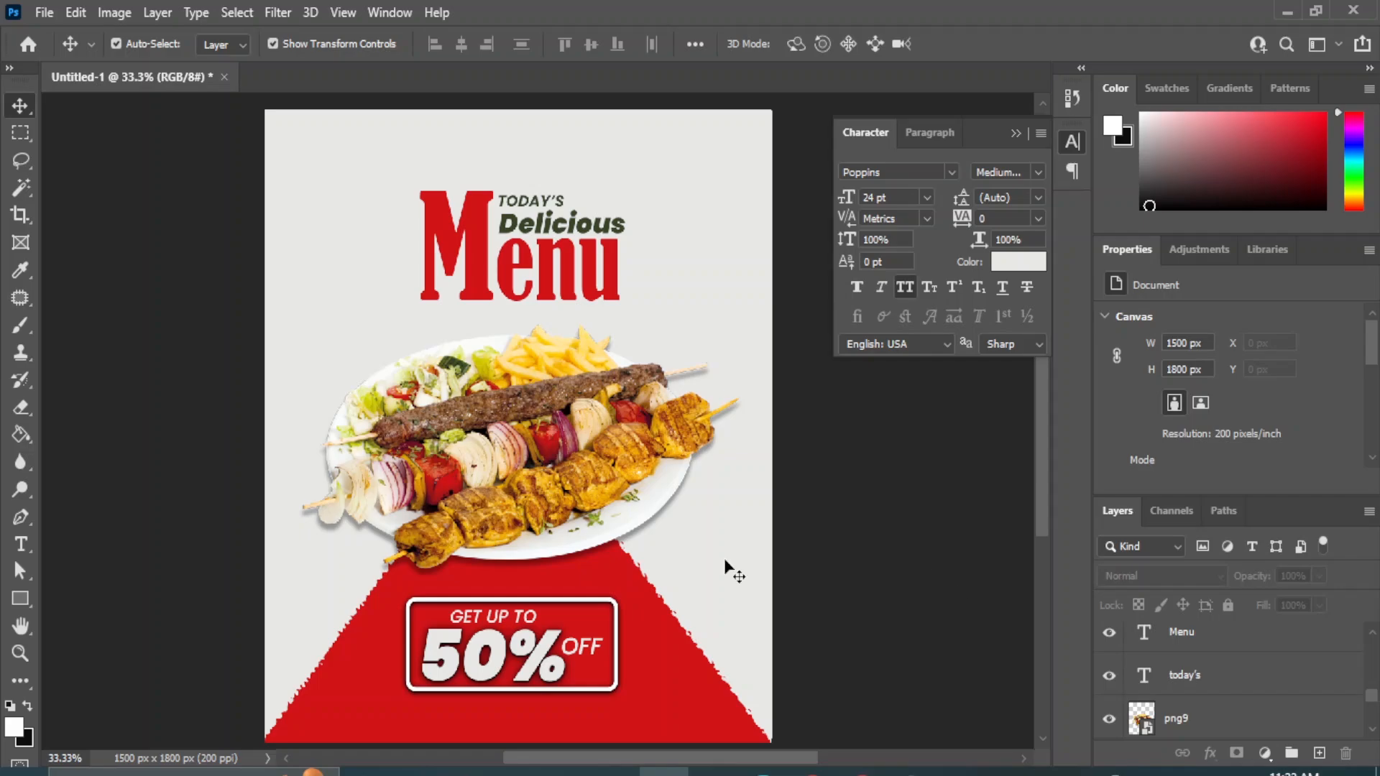
Add an "ORDER NOW" text line in the poster's lower-left corner.
{"action": "left_click", "coordinate": [20, 544]}
{"action": "left_click", "coordinate": [143, 542]}
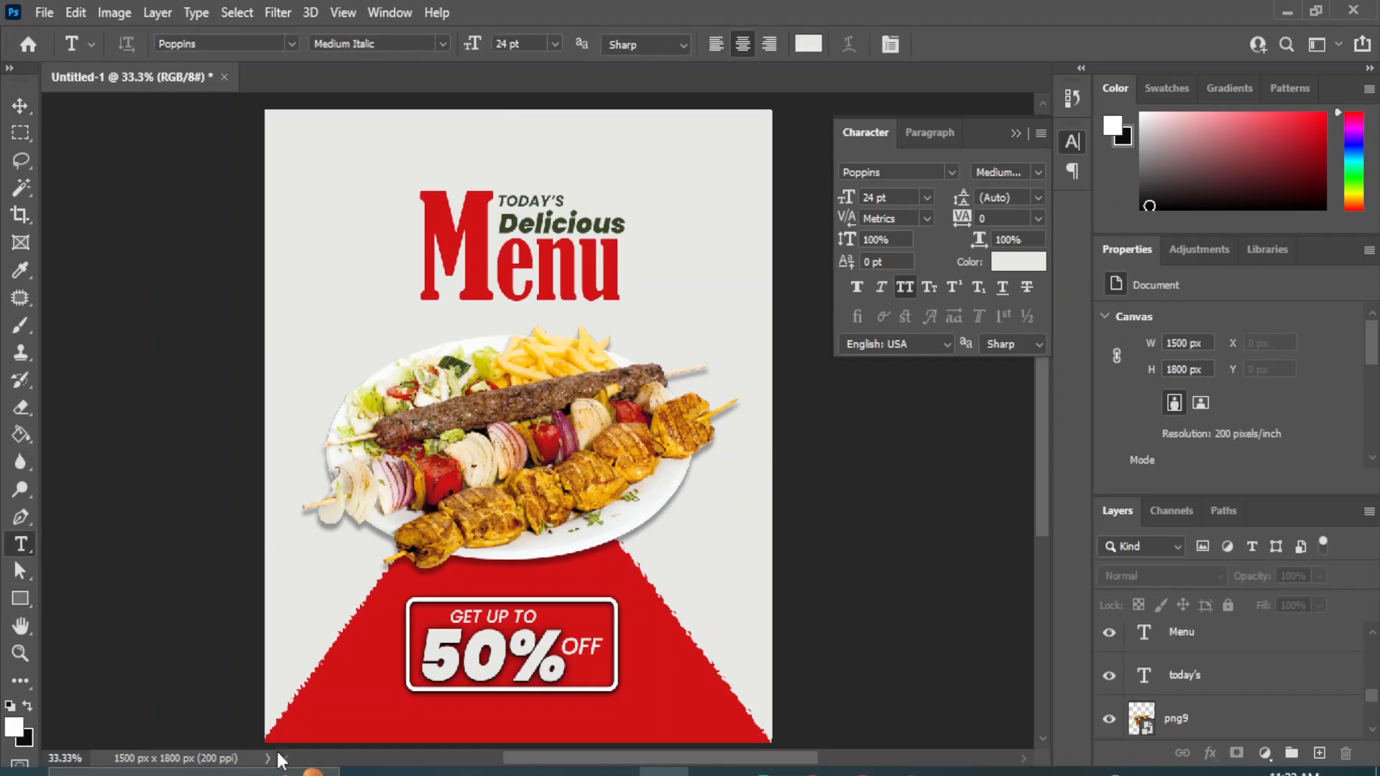
{"action": "left_click", "coordinate": [310, 721]}
{"action": "type", "text": "ORDER"}
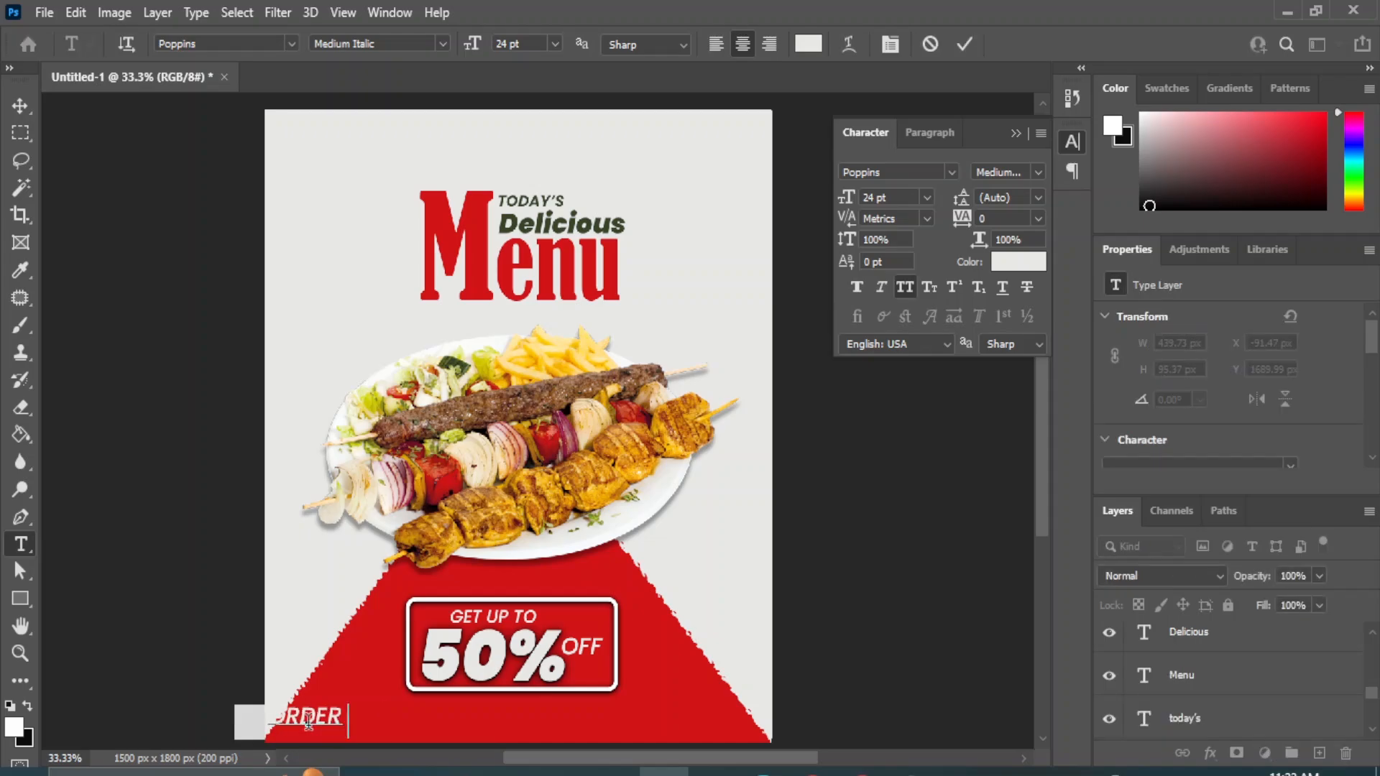
{"action": "type", "text": " NOW"}
{"action": "left_click", "coordinate": [19, 106]}
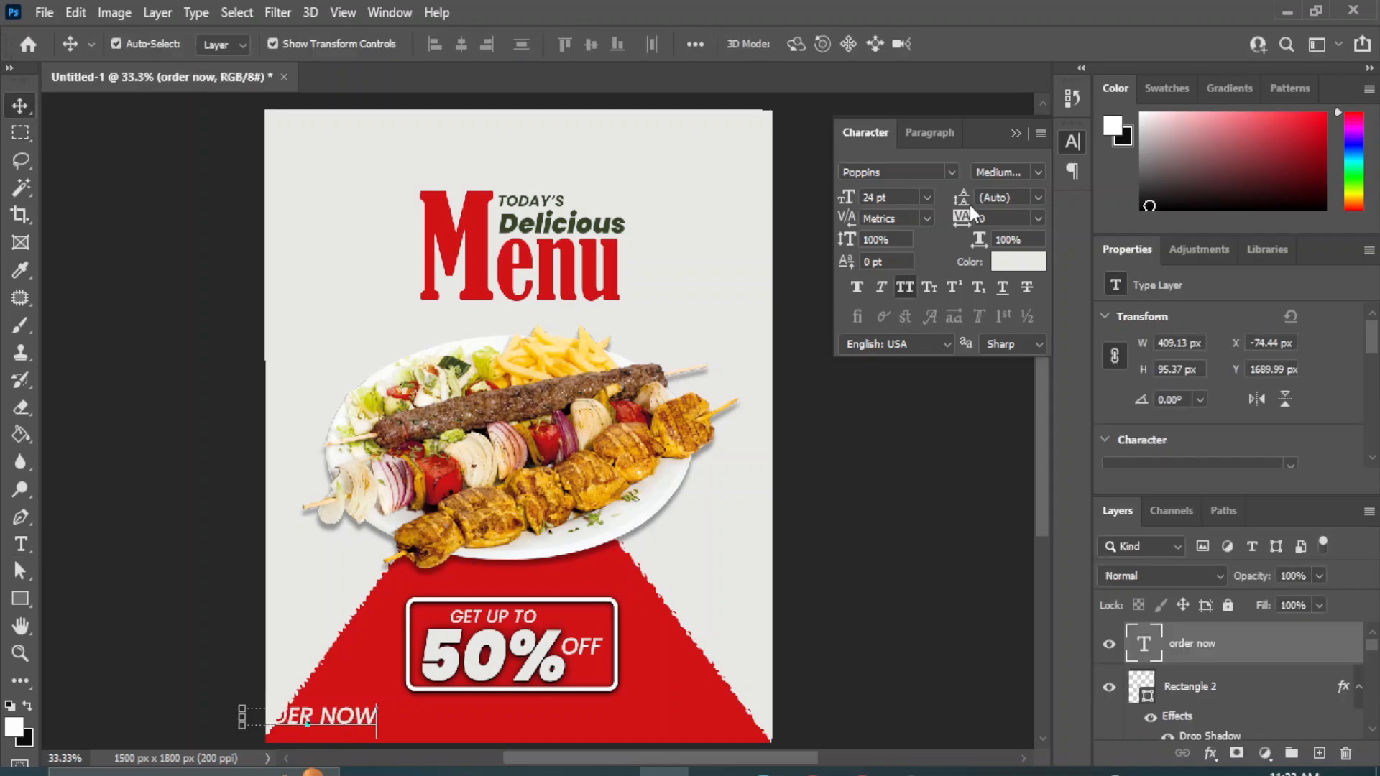
Set the "ORDER NOW" text to 14 pt and move it horizontally onto the red area, to about X 100 px.
{"action": "left_click", "coordinate": [927, 197]}
{"action": "left_click", "coordinate": [888, 356]}
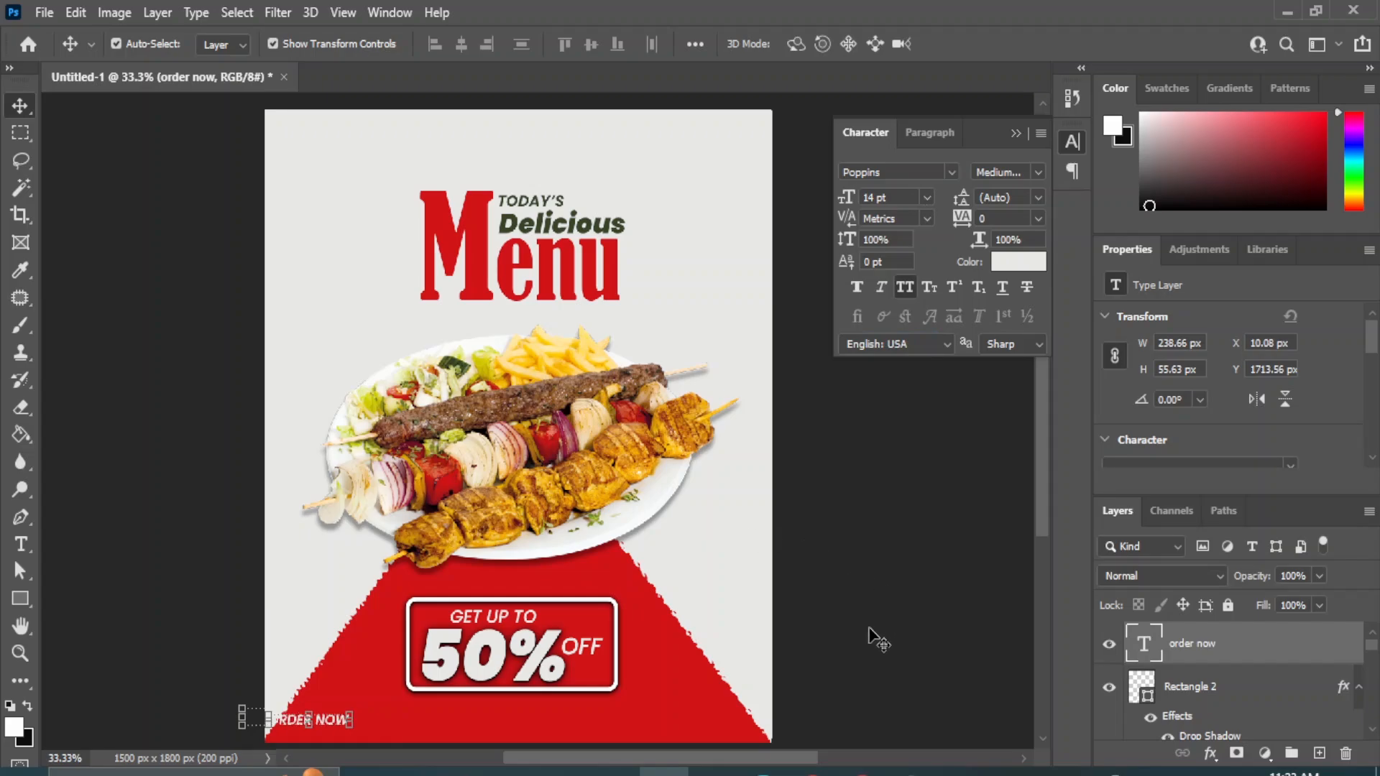
{"action": "left_click", "coordinate": [870, 636]}
{"action": "left_click_drag", "start_coordinate": [309, 723], "coordinate": [335, 725]}
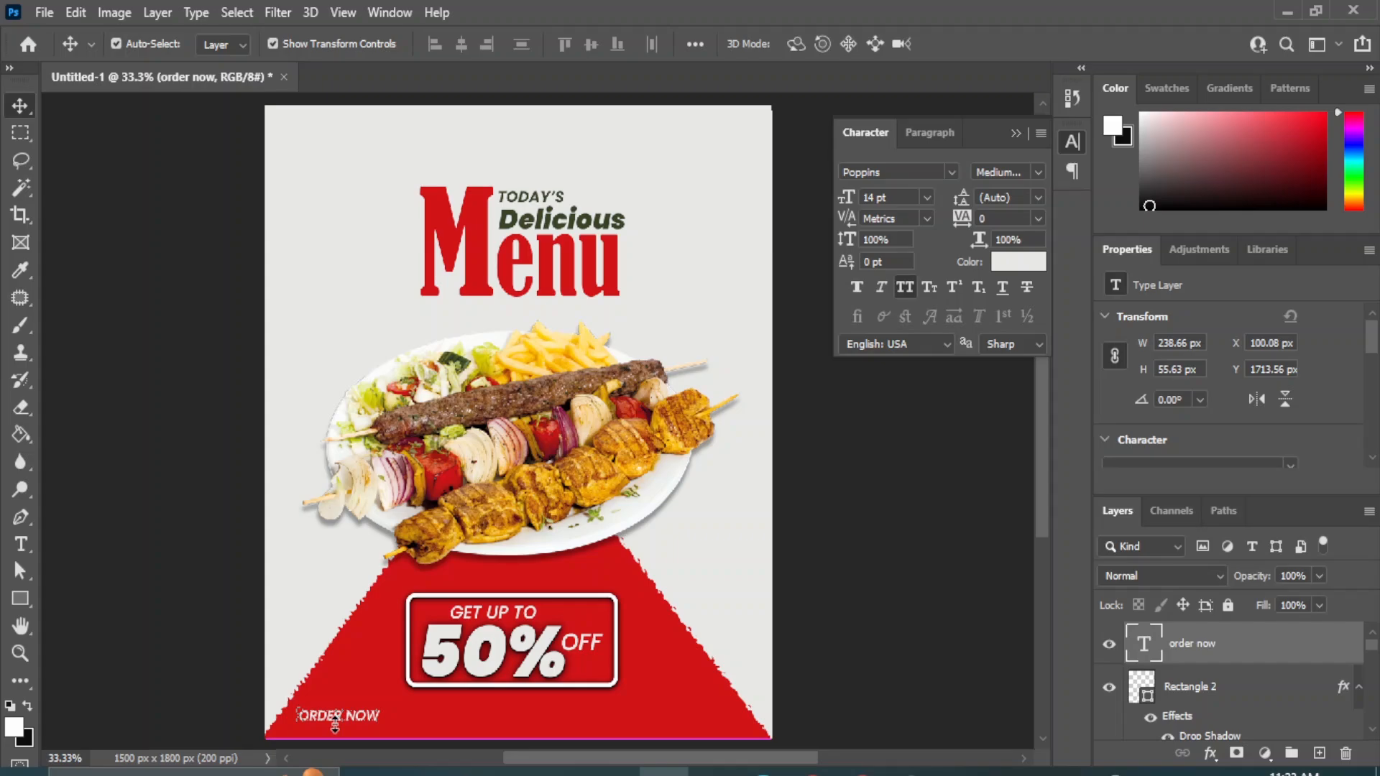
Reduce the "ORDER NOW" text size to 12 pt.
{"action": "key", "text": "ctrl+plus"}
{"action": "key", "text": "ctrl+plus"}
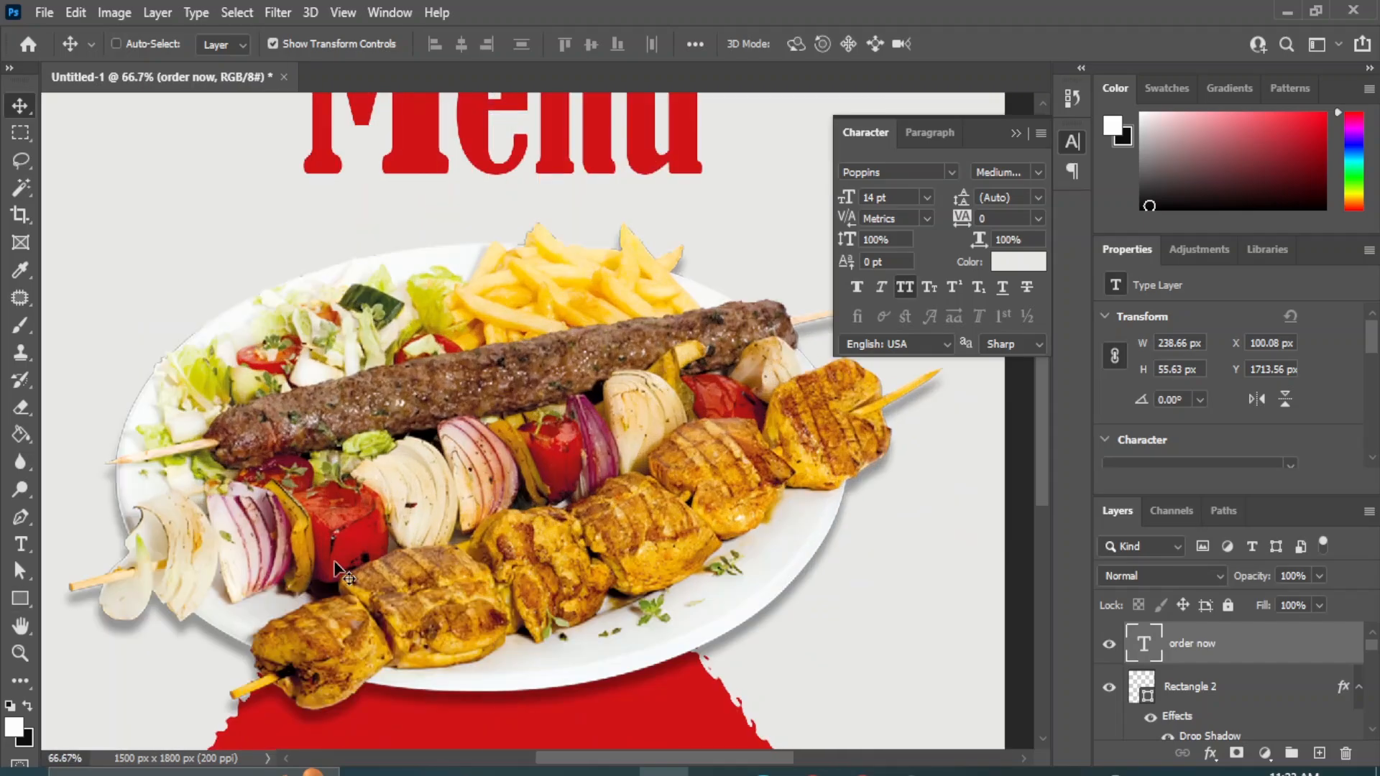
{"action": "scroll", "coordinate": [432, 532], "scroll_direction": "down", "scroll_amount": 5}
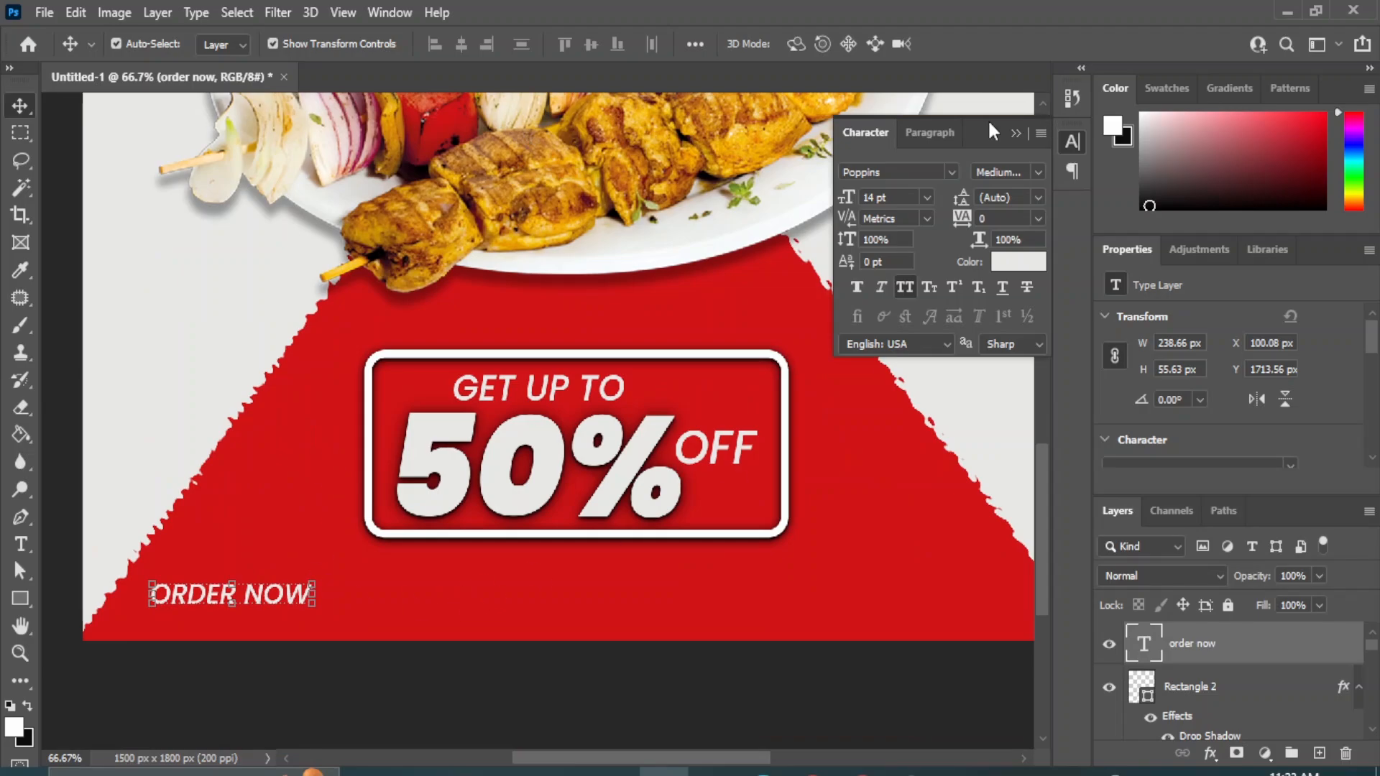
{"action": "left_click", "coordinate": [927, 197]}
{"action": "left_click", "coordinate": [895, 320]}
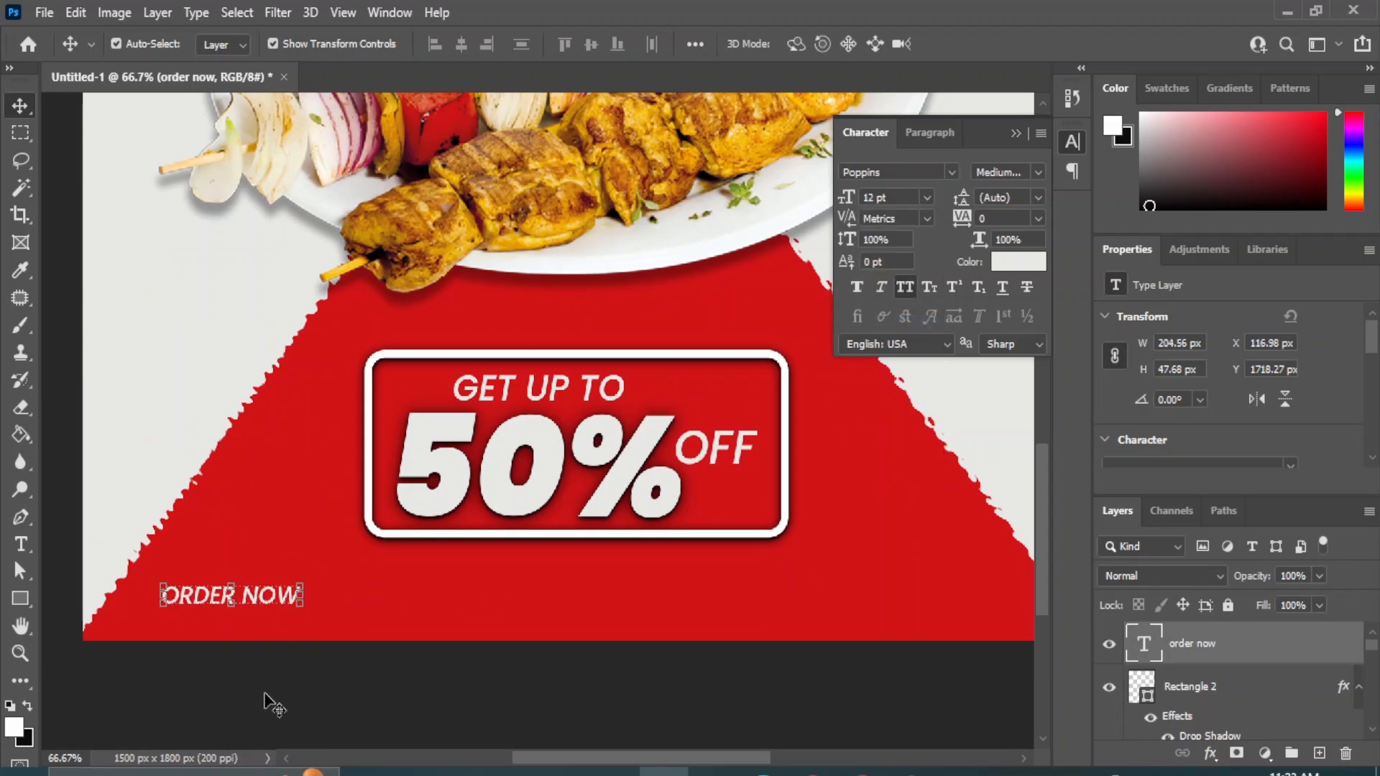
{"action": "left_click", "coordinate": [163, 704]}
Draw a rectangle about 227 by 56 px around the "ORDER NOW" text.
{"action": "left_click", "coordinate": [20, 600]}
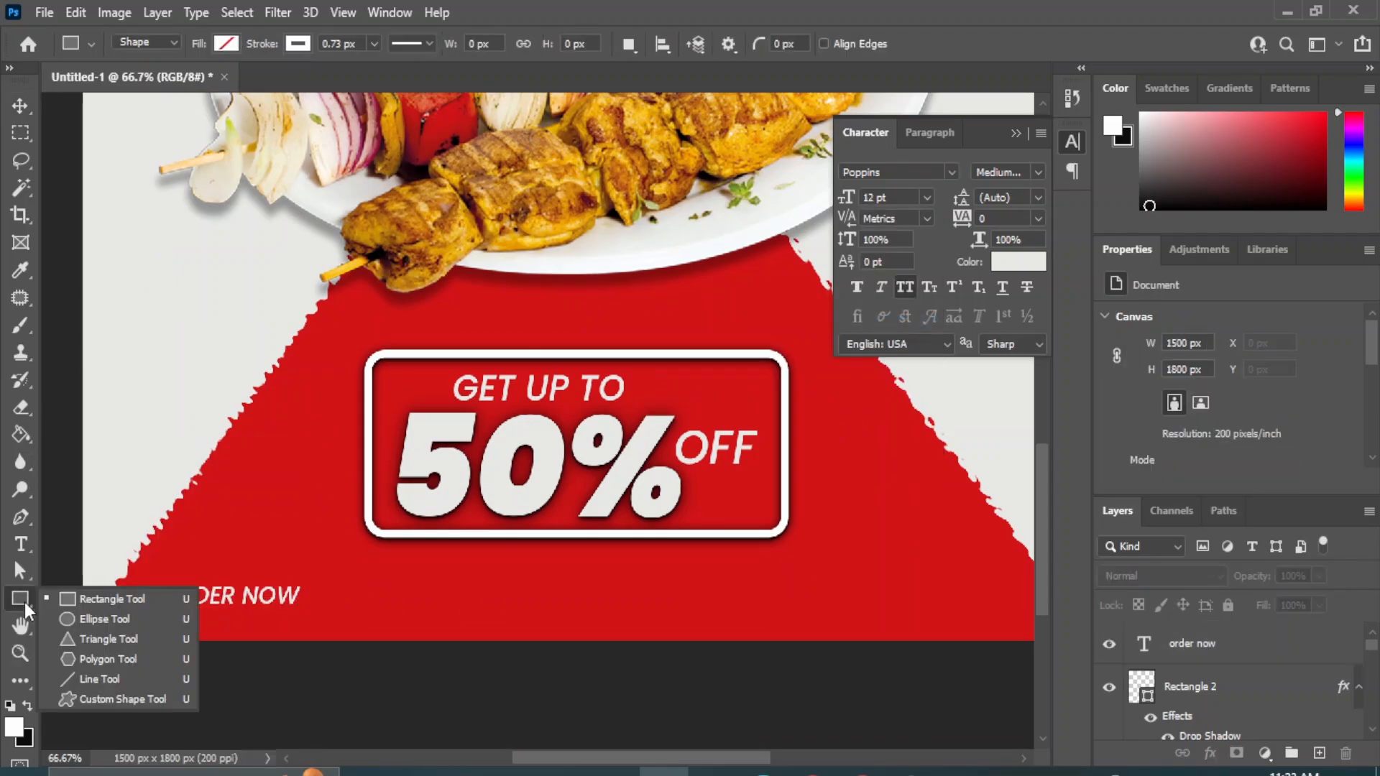
{"action": "left_click", "coordinate": [108, 599]}
{"action": "left_click_drag", "start_coordinate": [158, 577], "coordinate": [309, 614]}
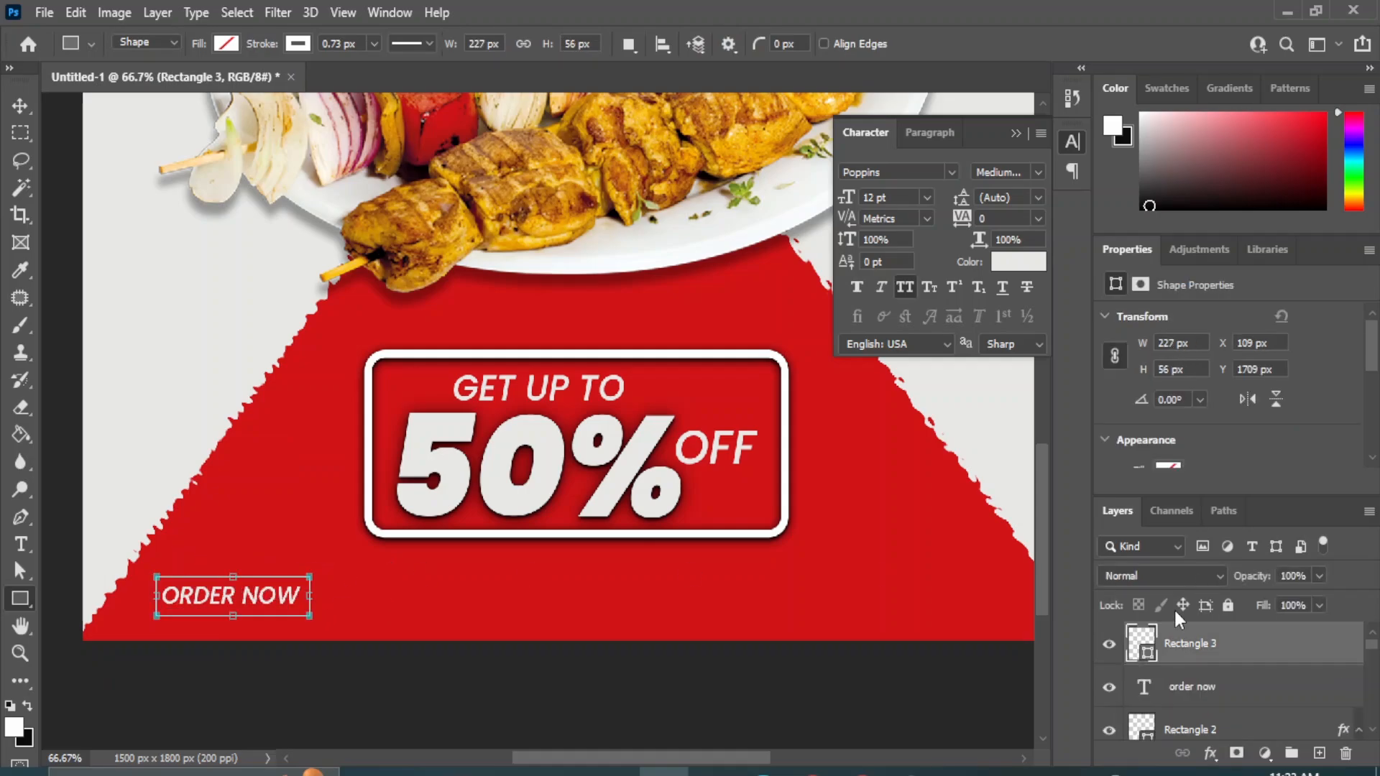
Fill the rectangle around "ORDER NOW" with a recently used off-white color.
{"action": "double_click", "coordinate": [1140, 642]}
{"action": "left_click", "coordinate": [816, 403]}
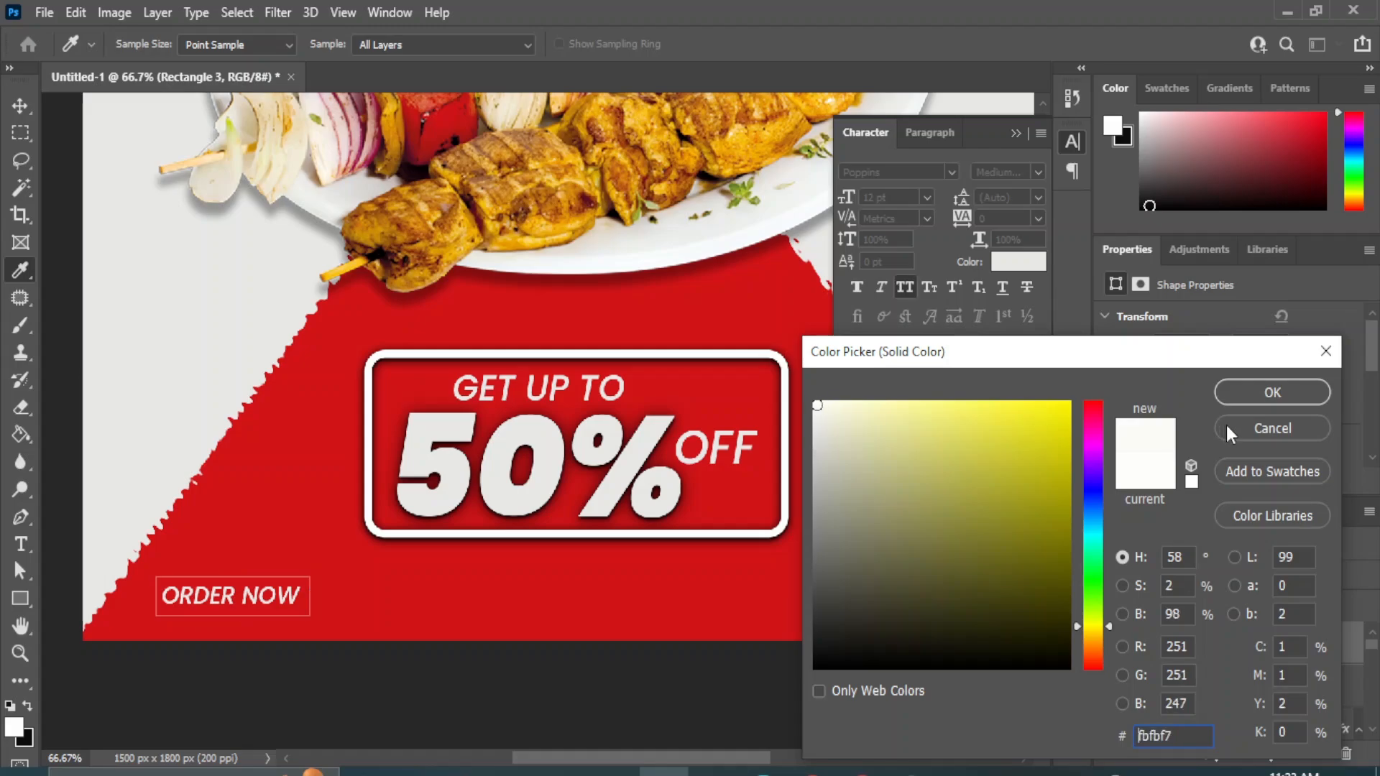
{"action": "left_click", "coordinate": [1247, 391]}
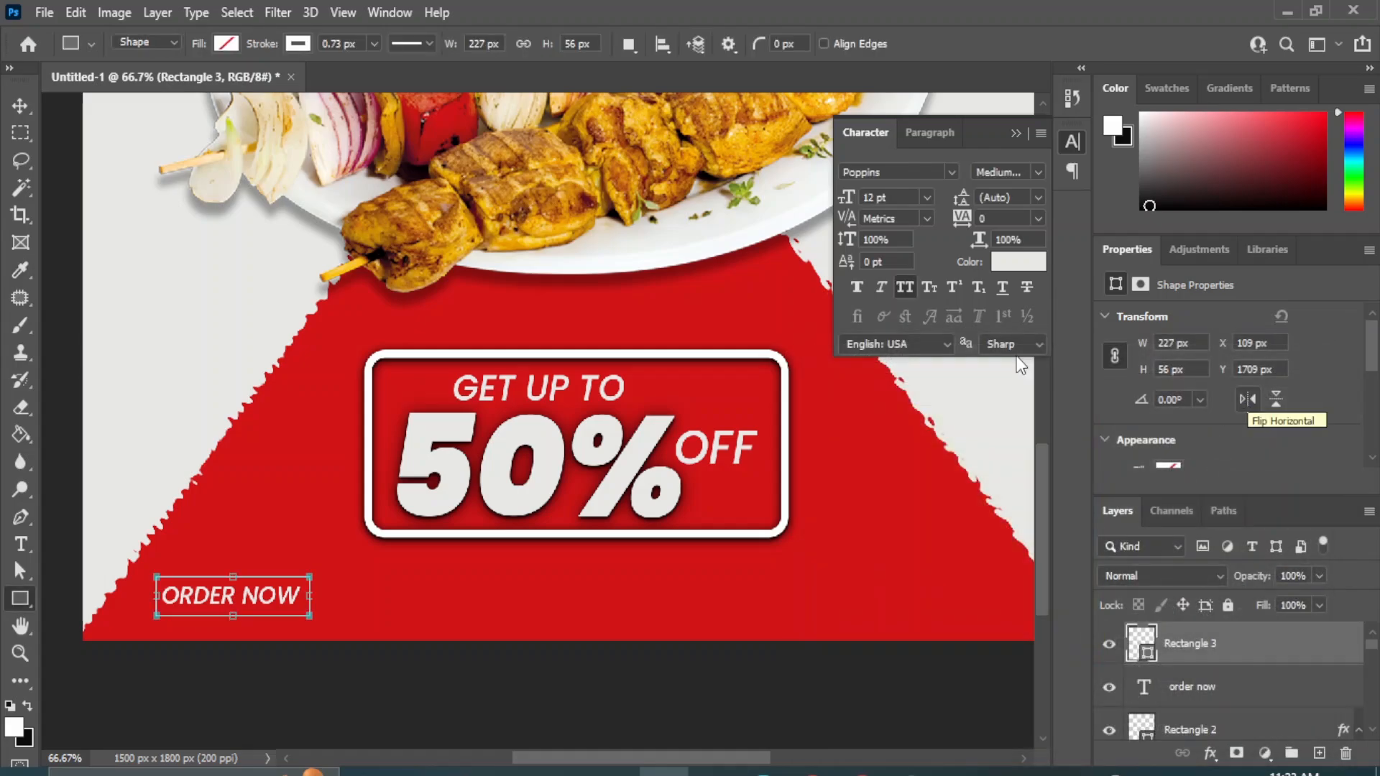
{"action": "left_click", "coordinate": [225, 43]}
{"action": "left_click", "coordinate": [178, 154]}
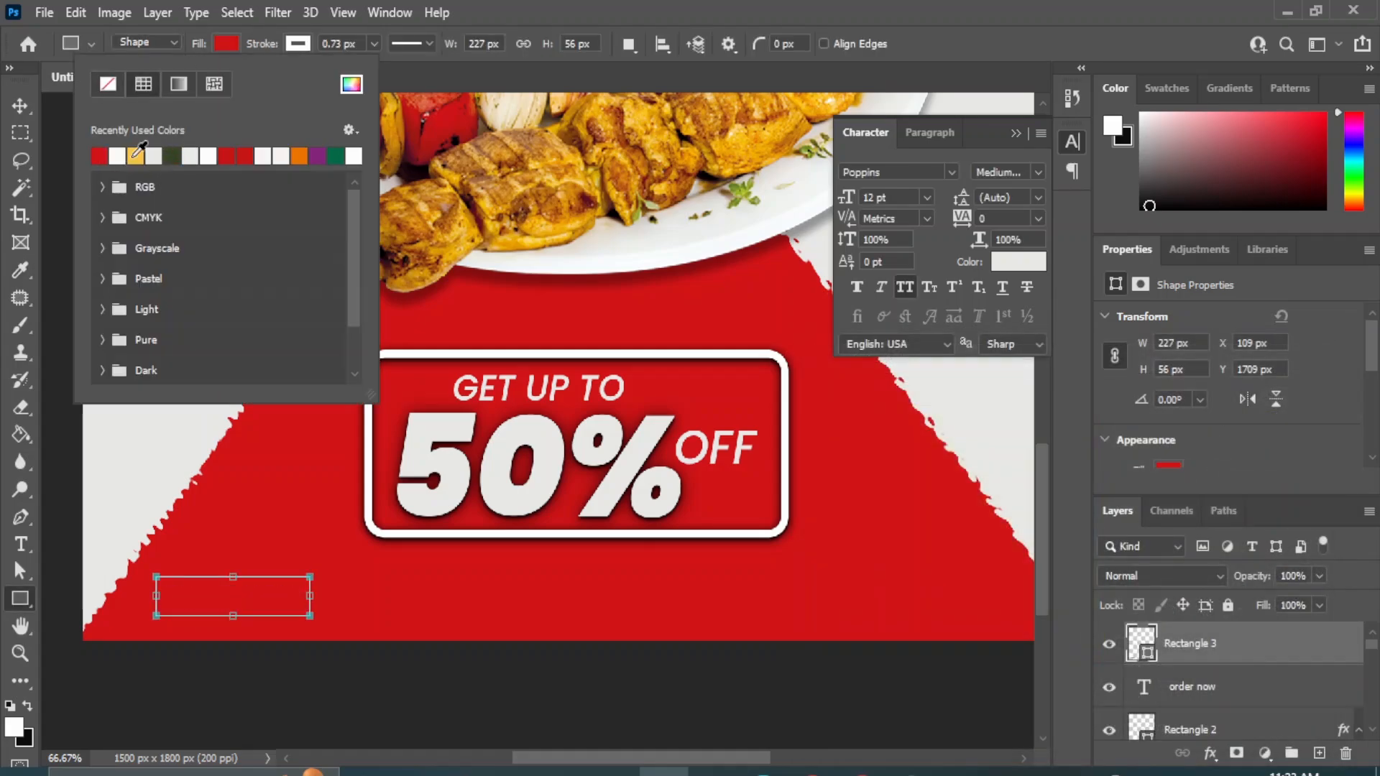
{"action": "left_click", "coordinate": [154, 154]}
{"action": "left_click", "coordinate": [138, 153]}
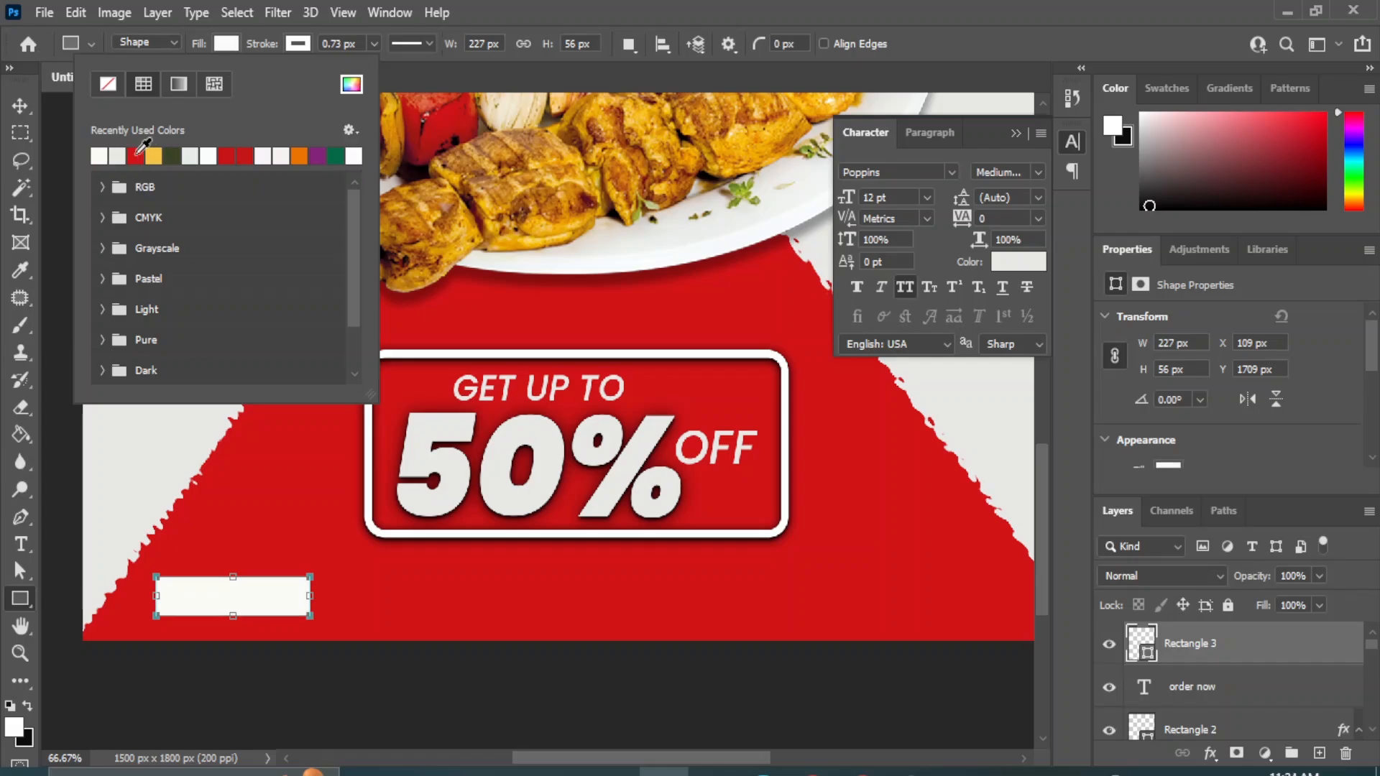
Place the off-white rectangle beneath the "ORDER NOW" text and color the text red #d11417, sampled from the poster.
{"action": "left_click", "coordinate": [20, 106]}
{"action": "left_click_drag", "start_coordinate": [1207, 654], "coordinate": [1208, 703]}
{"action": "left_click", "coordinate": [1222, 643]}
{"action": "left_click", "coordinate": [1019, 262]}
{"action": "left_click", "coordinate": [676, 392]}
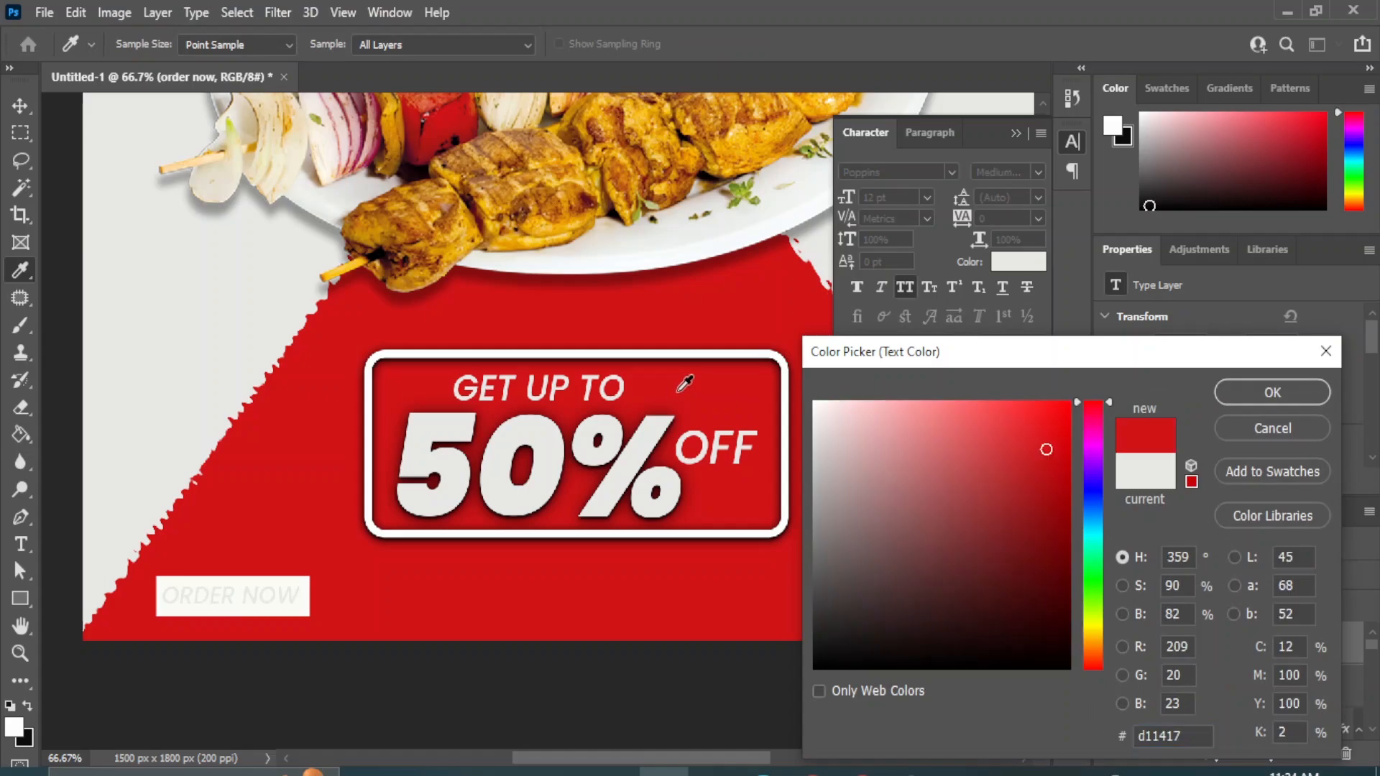
{"action": "left_click", "coordinate": [1273, 392]}
Round all corners of the rectangle behind "ORDER NOW" to a 20 px radius.
{"action": "left_click", "coordinate": [1208, 689]}
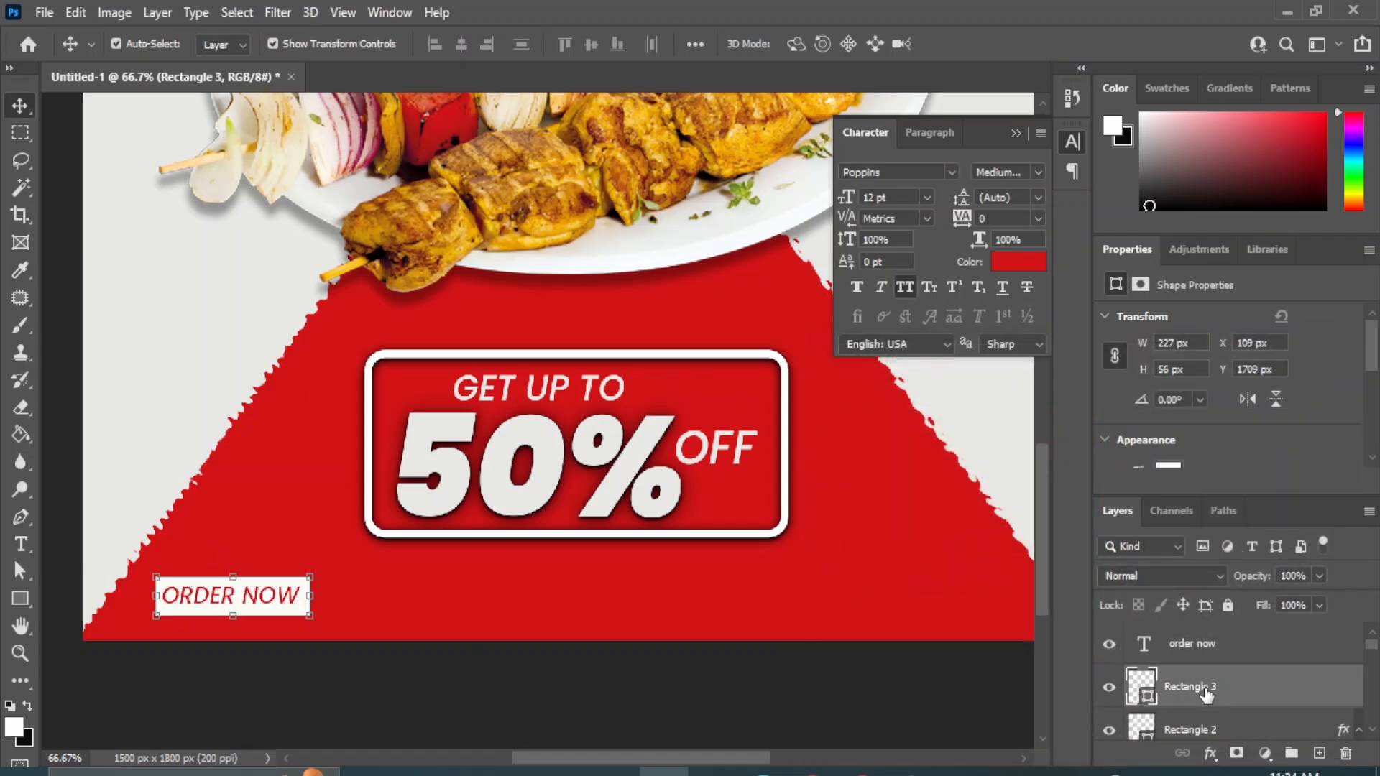
{"action": "scroll", "coordinate": [1215, 445], "scroll_direction": "down", "scroll_amount": 3}
{"action": "left_click", "coordinate": [1166, 432]}
{"action": "type", "text": "20"}
{"action": "key", "text": "Return"}
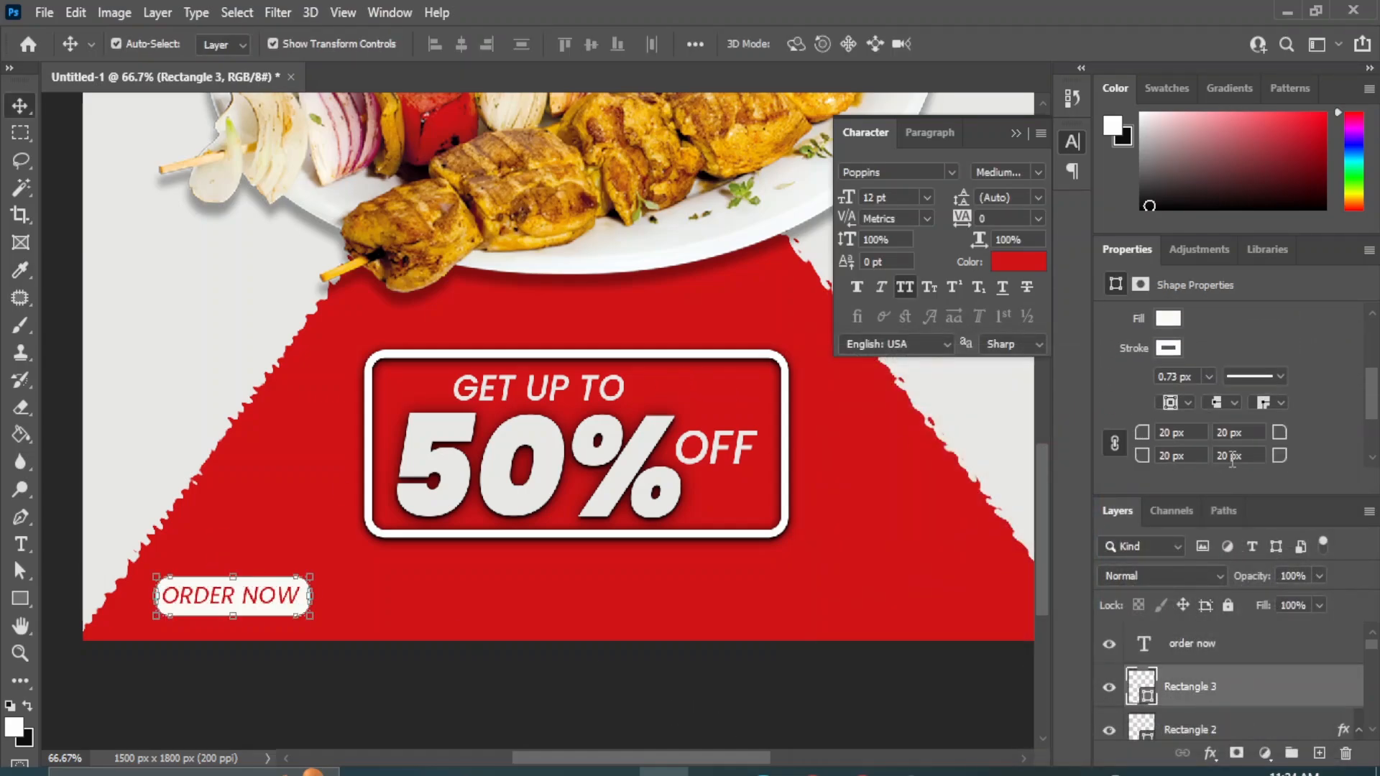
Align the "ORDER NOW" text and its rounded rectangle on their horizontal and vertical centers.
{"action": "left_click", "coordinate": [1218, 645], "text": "ctrl"}
{"action": "left_click", "coordinate": [461, 44]}
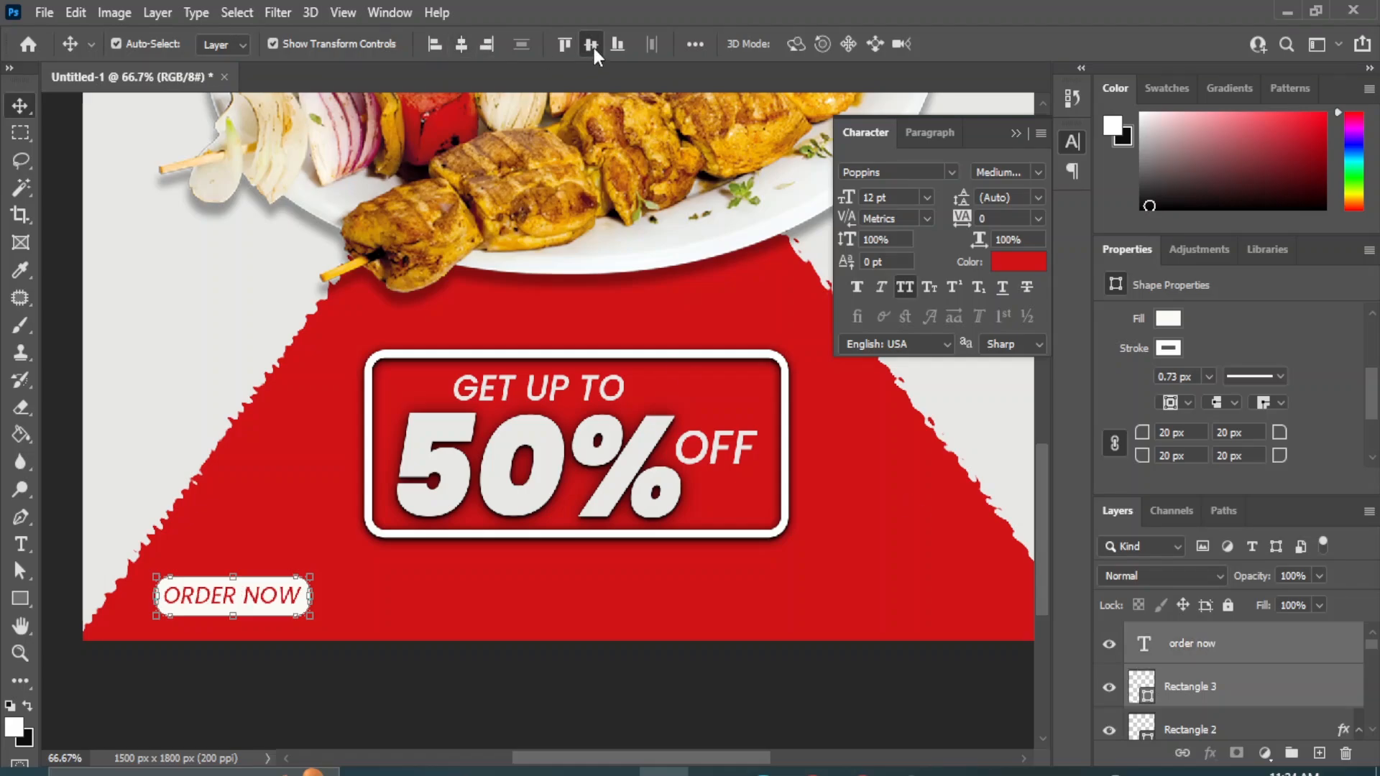
{"action": "left_click", "coordinate": [591, 44]}
{"action": "left_click", "coordinate": [913, 668]}
Add a drop shadow with a size of 9 px to the rounded rectangle behind "ORDER NOW".
{"action": "left_click", "coordinate": [294, 585]}
{"action": "left_click", "coordinate": [1211, 753]}
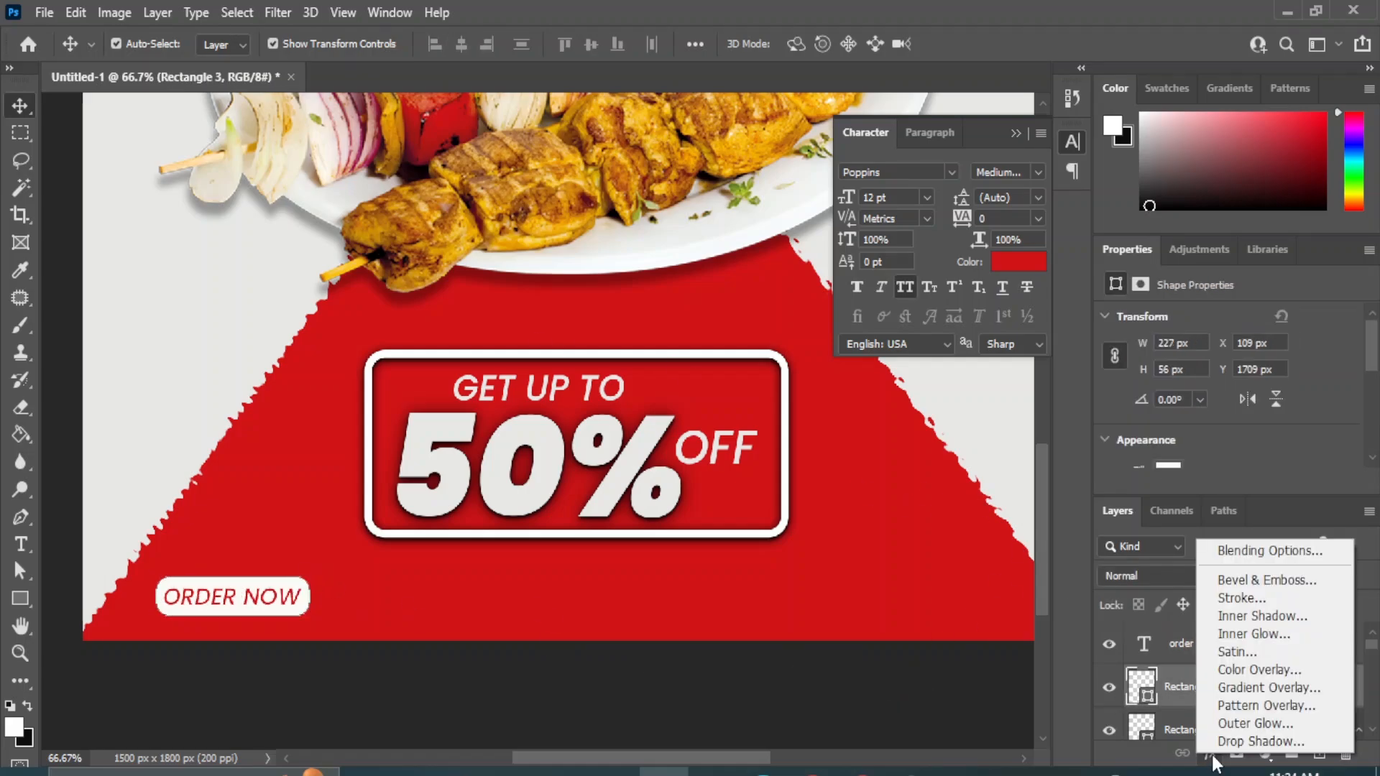
{"action": "left_click", "coordinate": [1256, 741]}
{"action": "left_click_drag", "start_coordinate": [475, 256], "coordinate": [722, 268]}
{"action": "left_click_drag", "start_coordinate": [968, 488], "coordinate": [957, 486]}
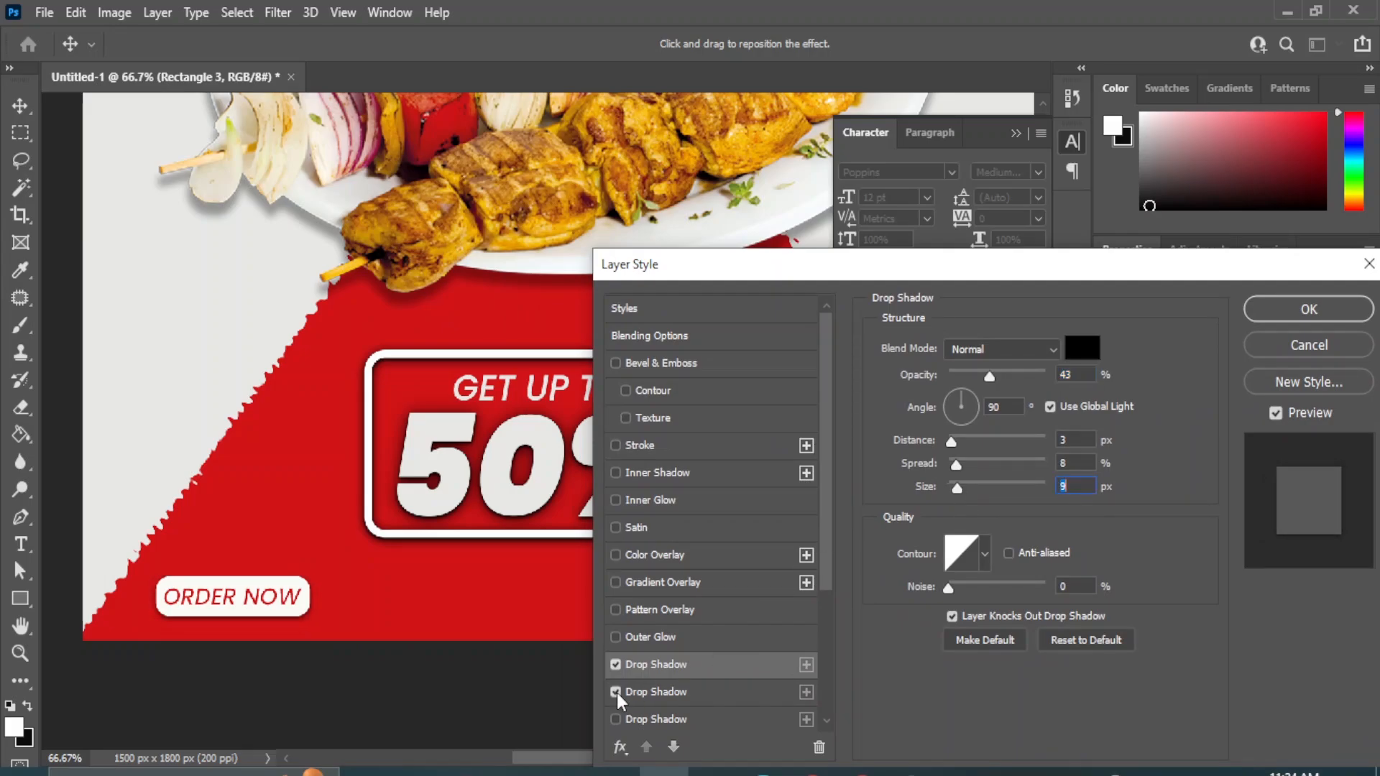
{"action": "left_click", "coordinate": [1308, 309]}
Duplicate the "ORDER NOW" text, place the copy below the framed 50% offer and color it #f9f4f4.
{"action": "left_click", "coordinate": [284, 595]}
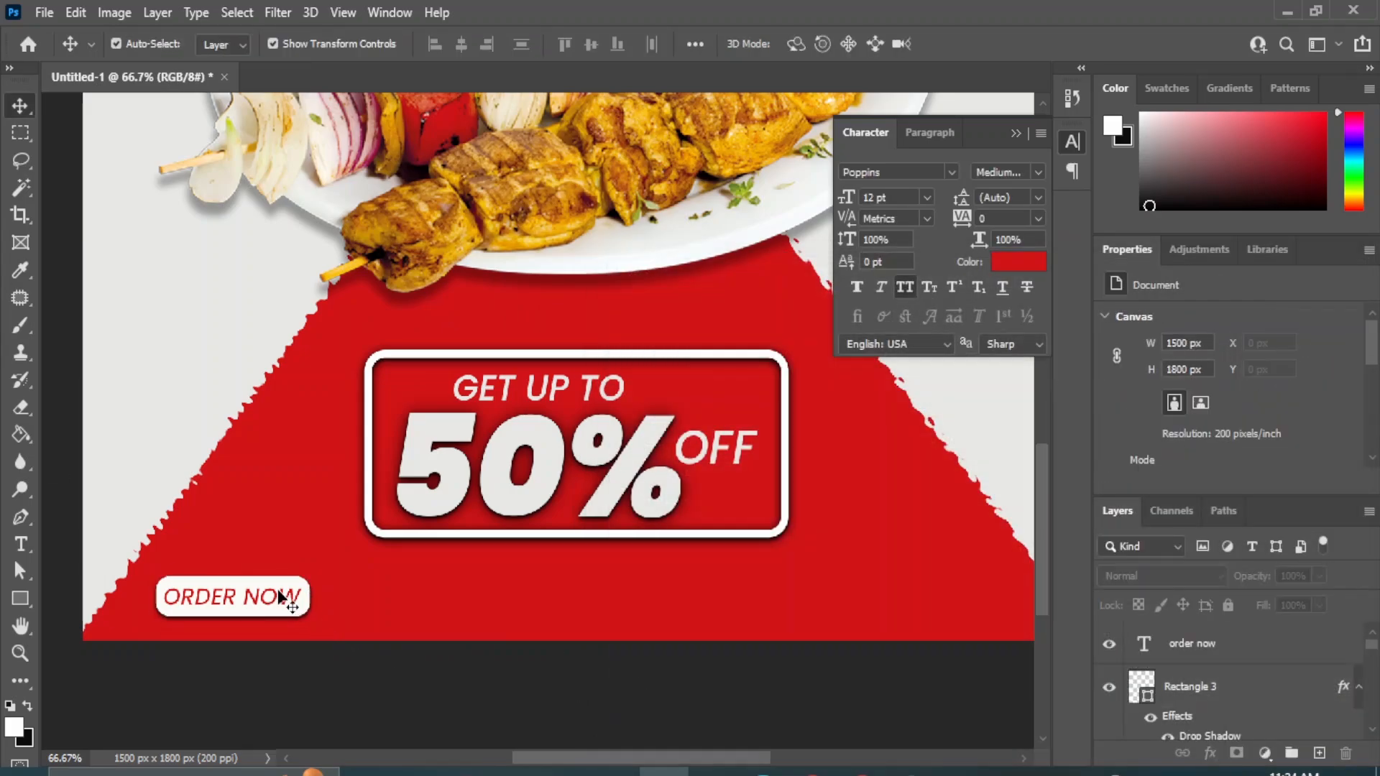
{"action": "key", "text": "ctrl+j"}
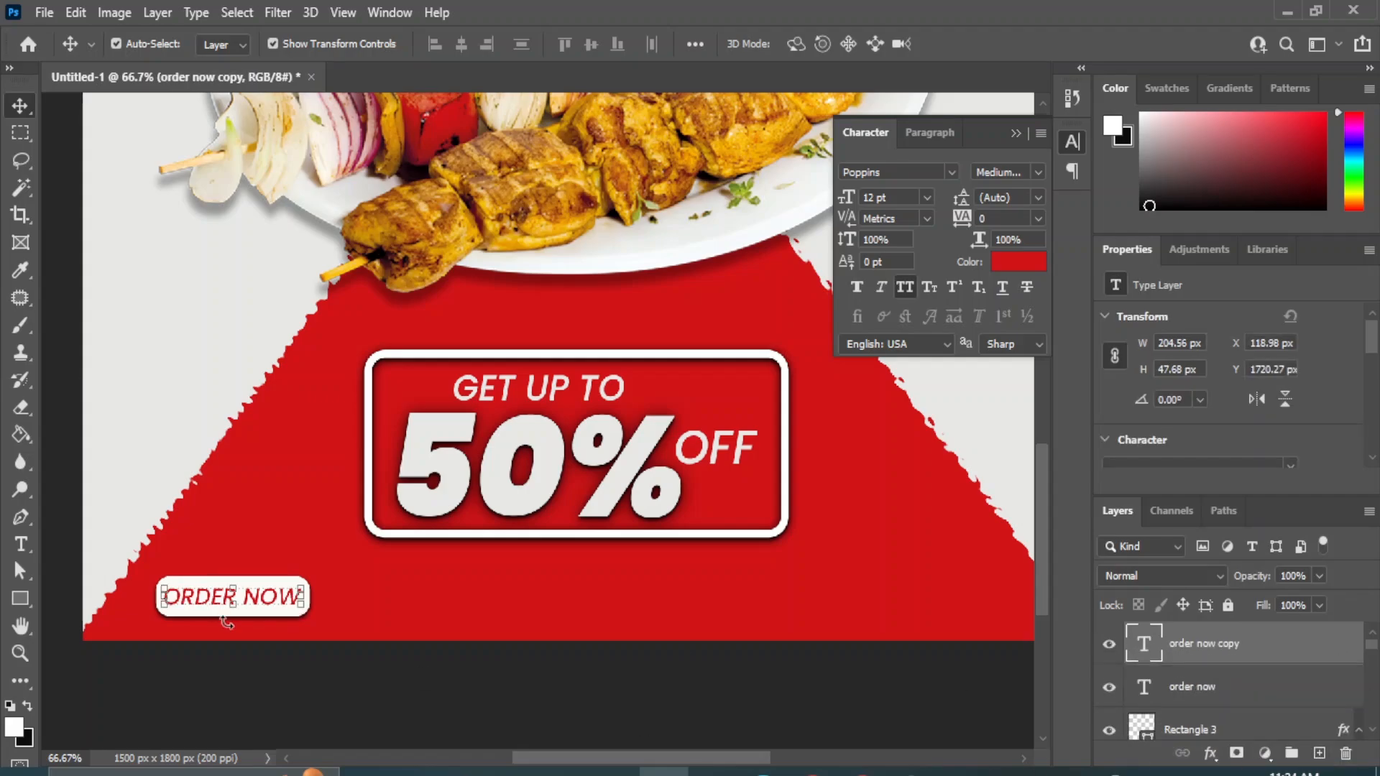
{"action": "left_click", "coordinate": [234, 641]}
{"action": "left_click_drag", "start_coordinate": [225, 598], "coordinate": [595, 619]}
{"action": "left_click", "coordinate": [1002, 266]}
{"action": "left_click", "coordinate": [820, 406]}
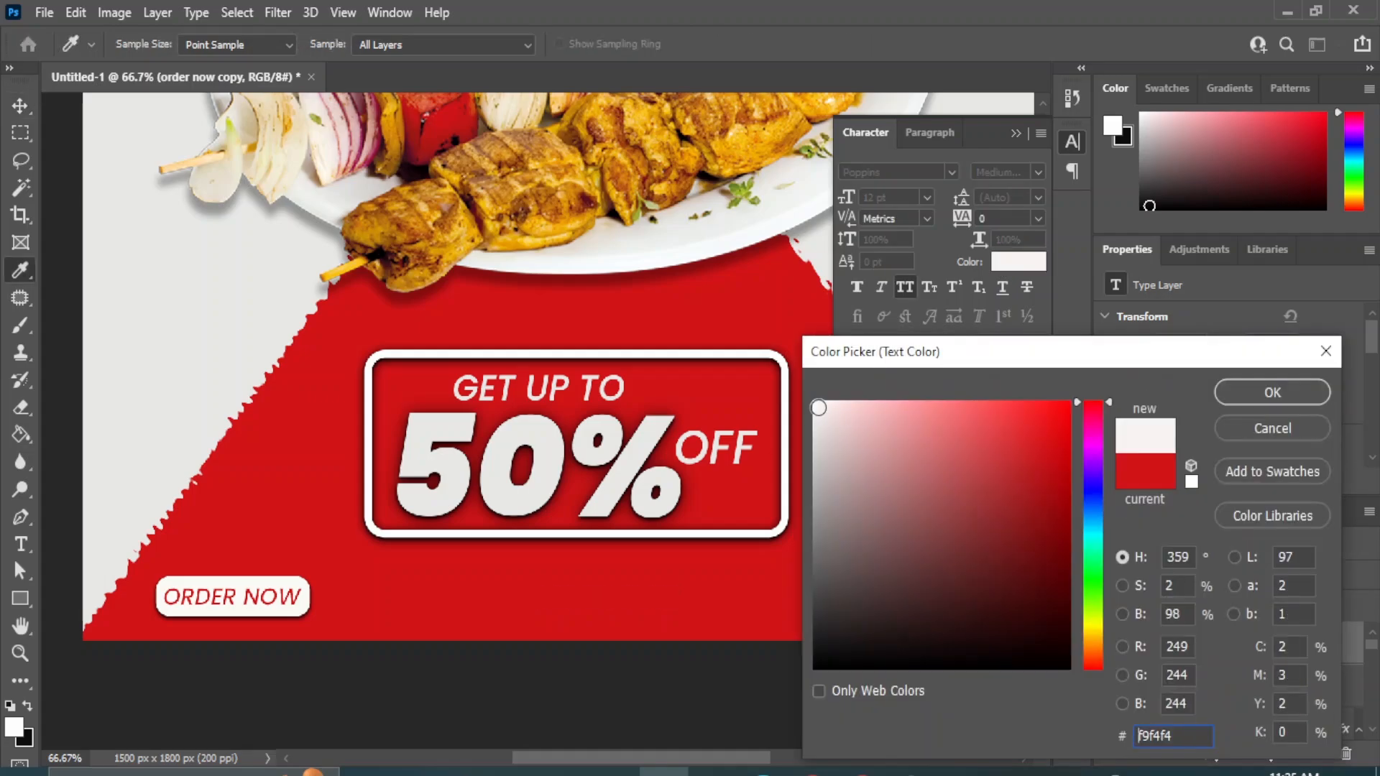
{"action": "left_click", "coordinate": [1271, 392]}
{"action": "left_click", "coordinate": [23, 548]}
{"action": "left_click_drag", "start_coordinate": [540, 597], "coordinate": [724, 592]}
{"action": "type", "text": "www."}
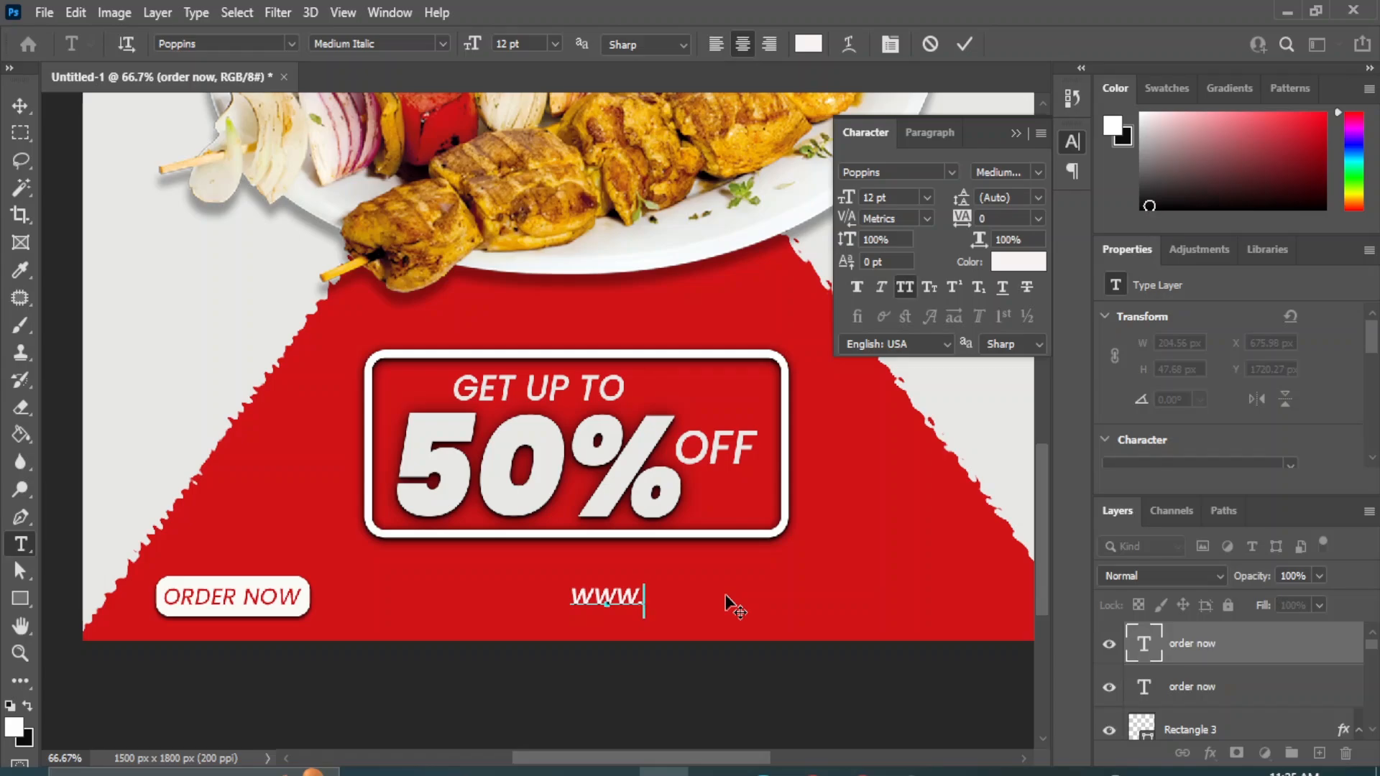
{"action": "type", "text": "social"}
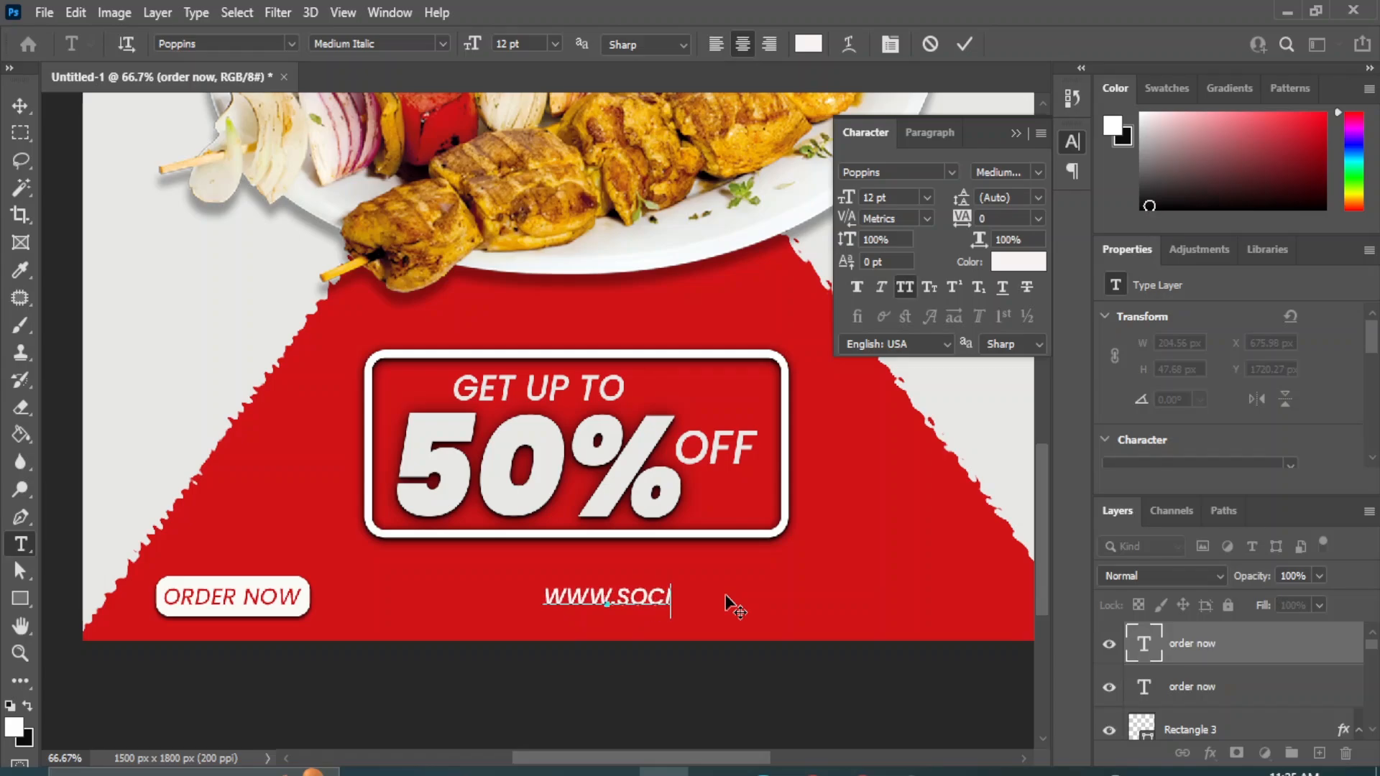
{"action": "type", "text": "media.com"}
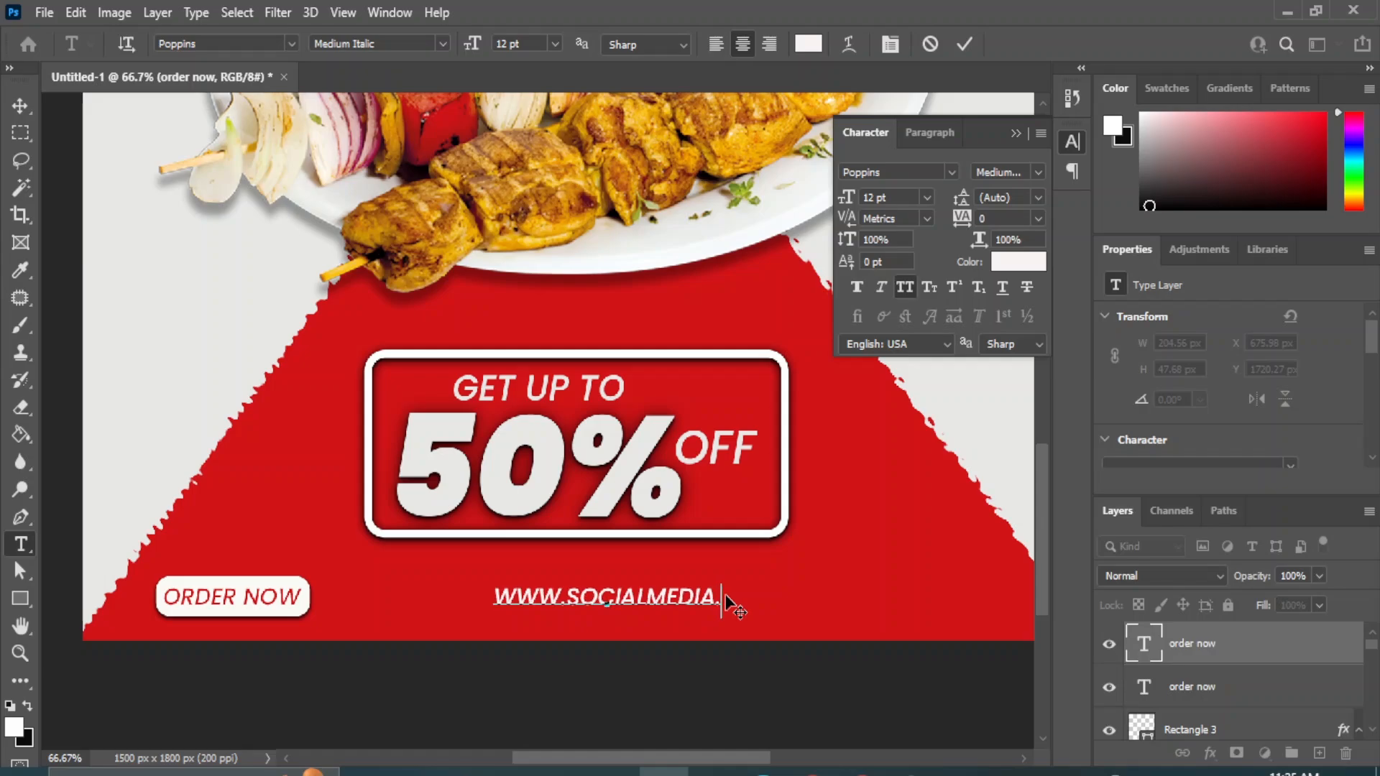
{"action": "left_click", "coordinate": [21, 107]}
{"action": "left_click", "coordinate": [907, 288]}
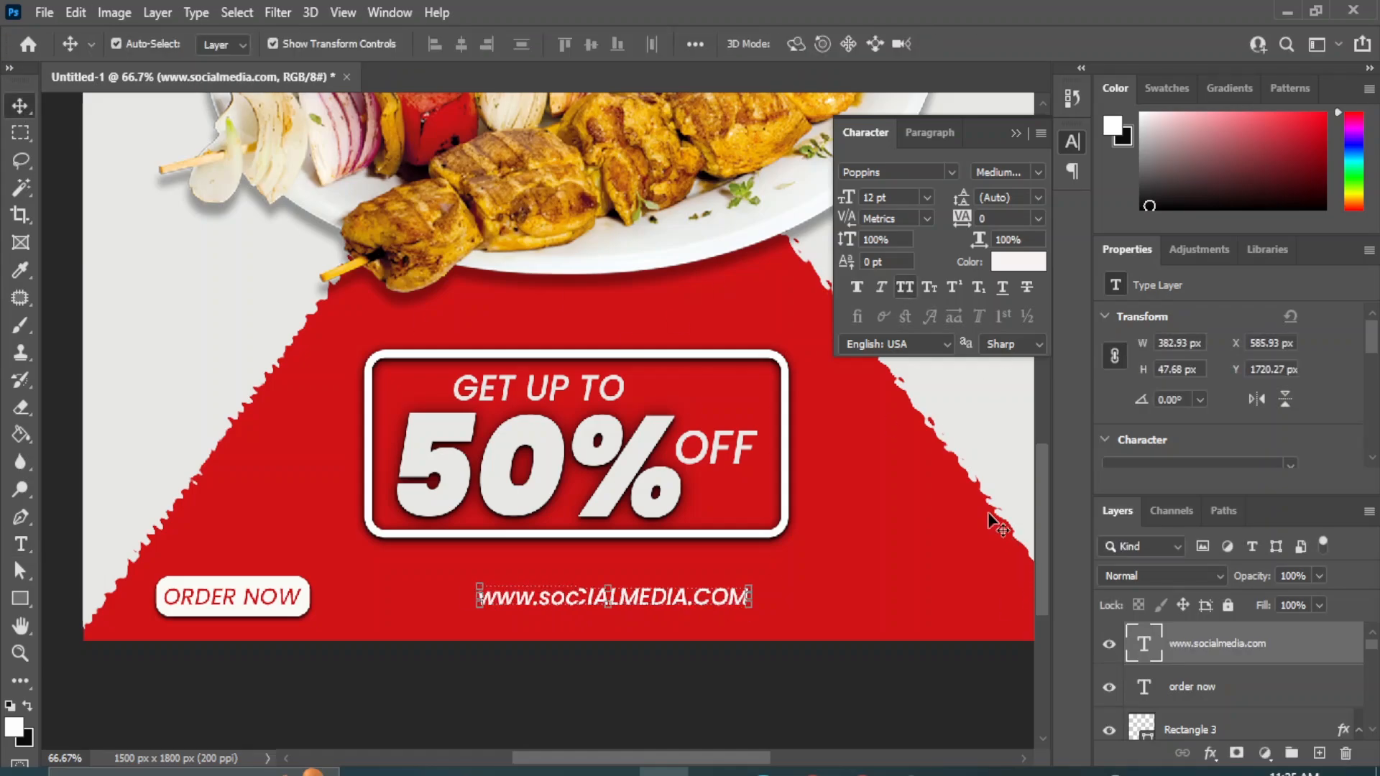
Align the website address and the red background shape on their horizontal centers.
{"action": "scroll", "coordinate": [1166, 672], "scroll_direction": "down", "scroll_amount": 5}
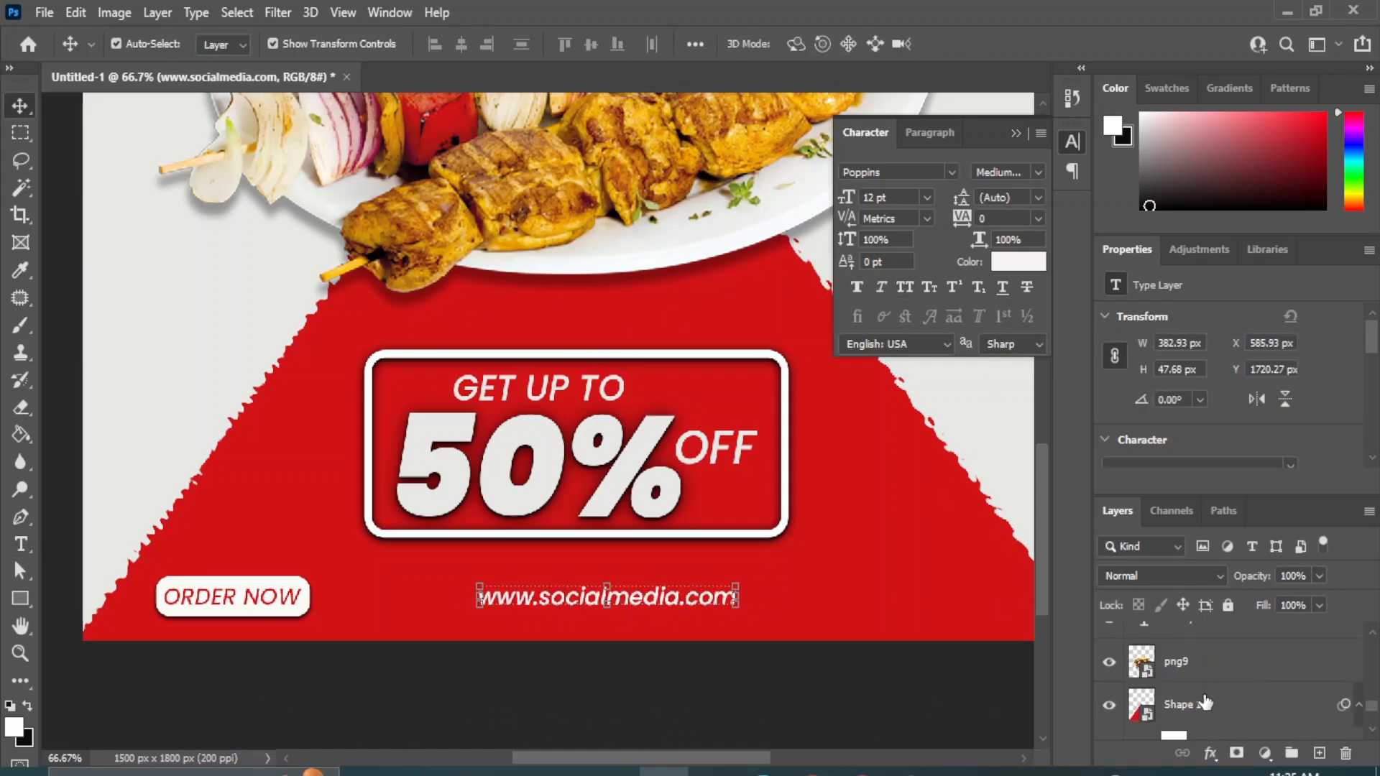
{"action": "left_click", "coordinate": [1187, 712], "text": "ctrl"}
{"action": "left_click", "coordinate": [461, 45]}
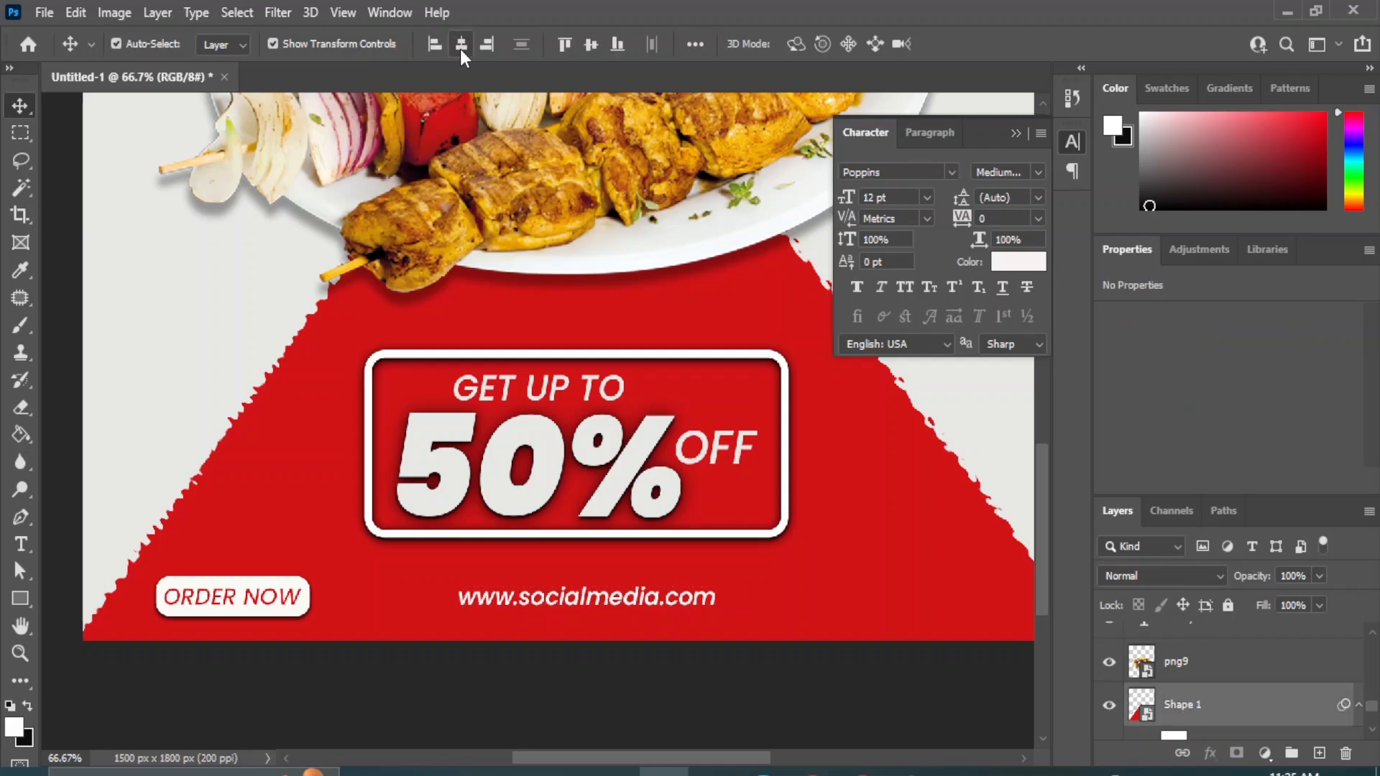
{"action": "left_click", "coordinate": [785, 728]}
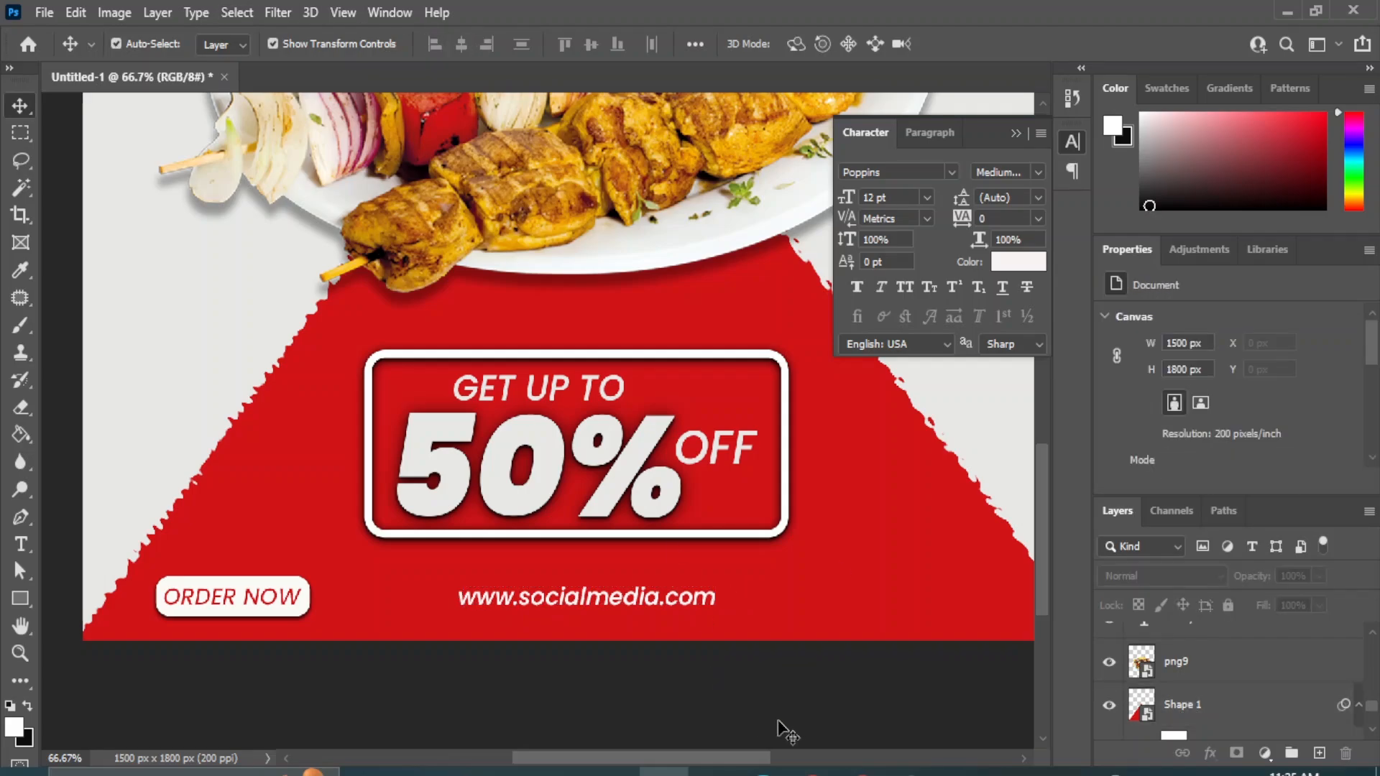
Set up the Curvature Pen tool with a 3 px stroke width.
{"action": "key", "text": "ctrl+minus"}
{"action": "left_click_drag", "start_coordinate": [550, 222], "coordinate": [546, 466]}
{"action": "key", "text": "ctrl+minus"}
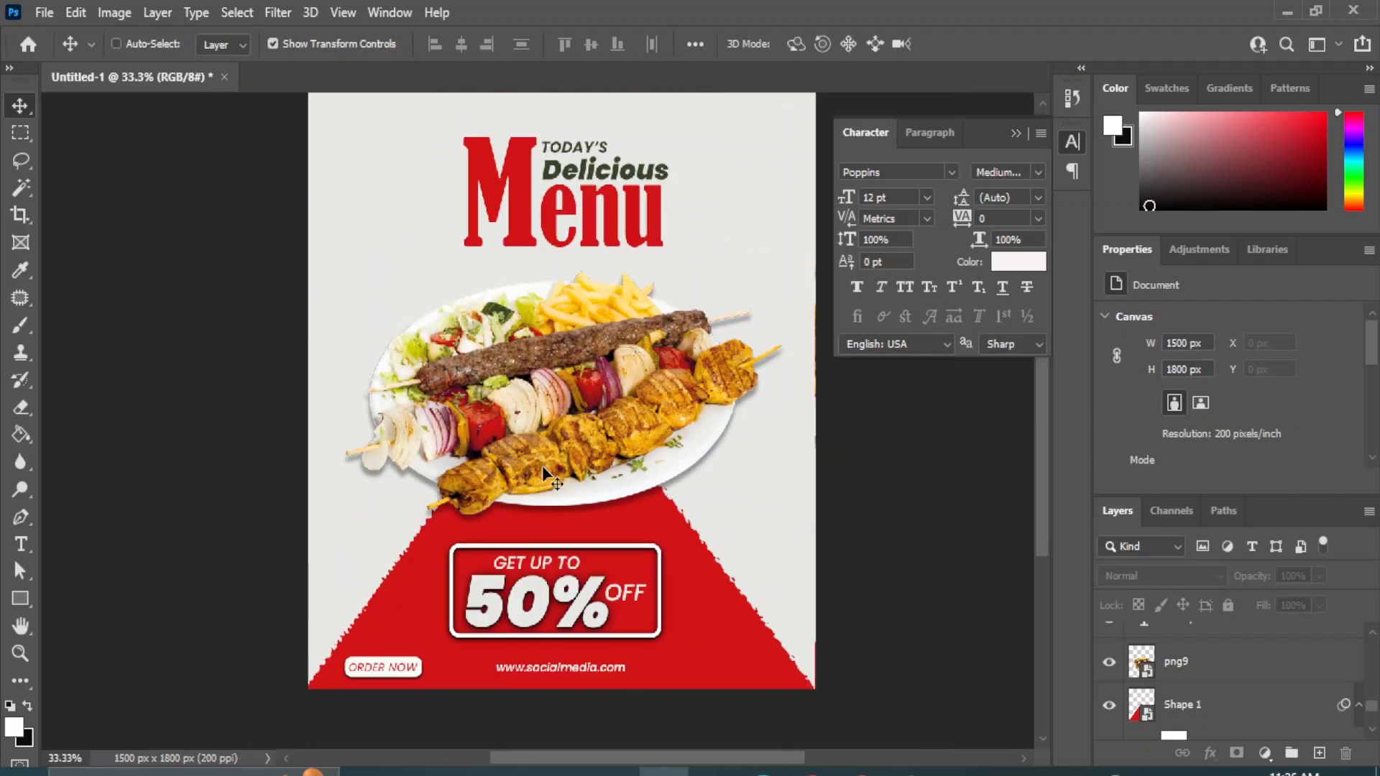
{"action": "left_click_drag", "start_coordinate": [677, 158], "coordinate": [643, 199]}
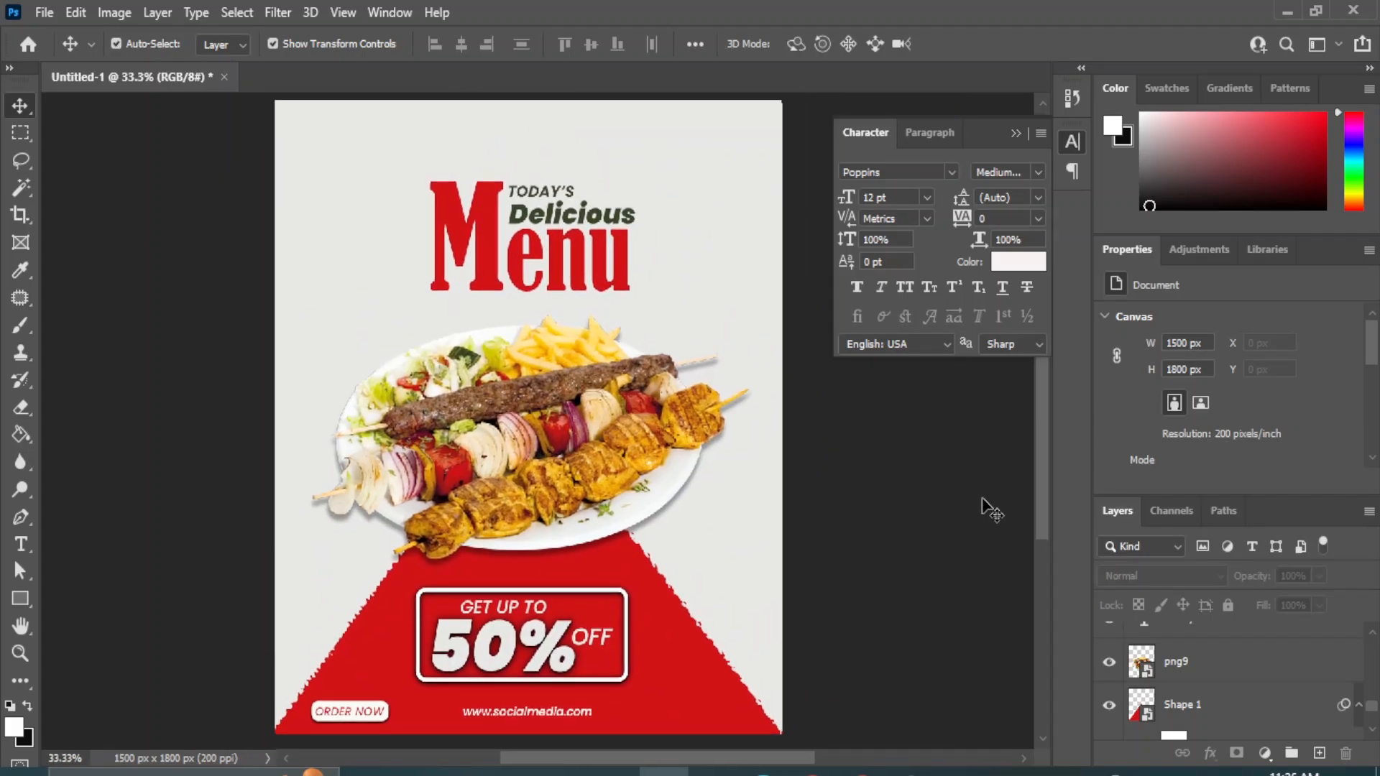
{"action": "left_click", "coordinate": [20, 517]}
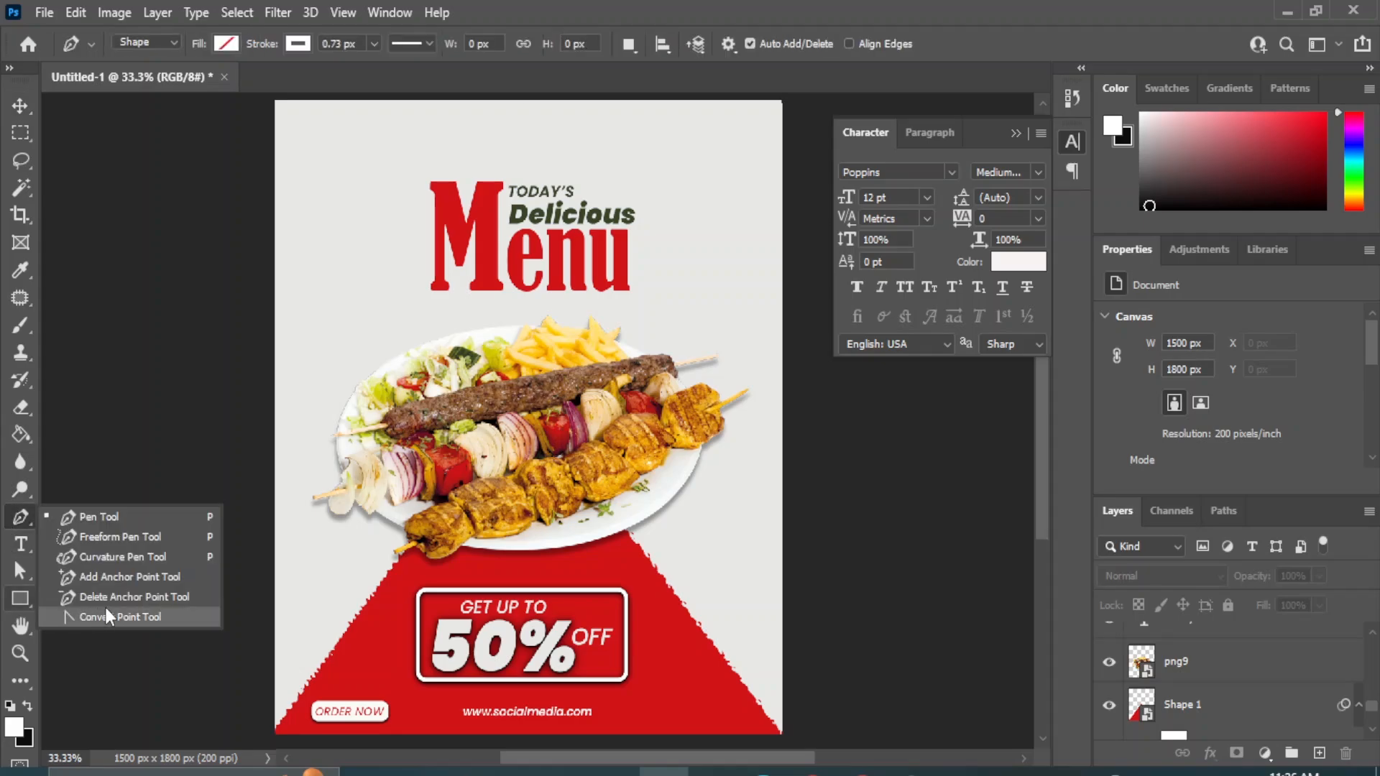
{"action": "left_click", "coordinate": [164, 555]}
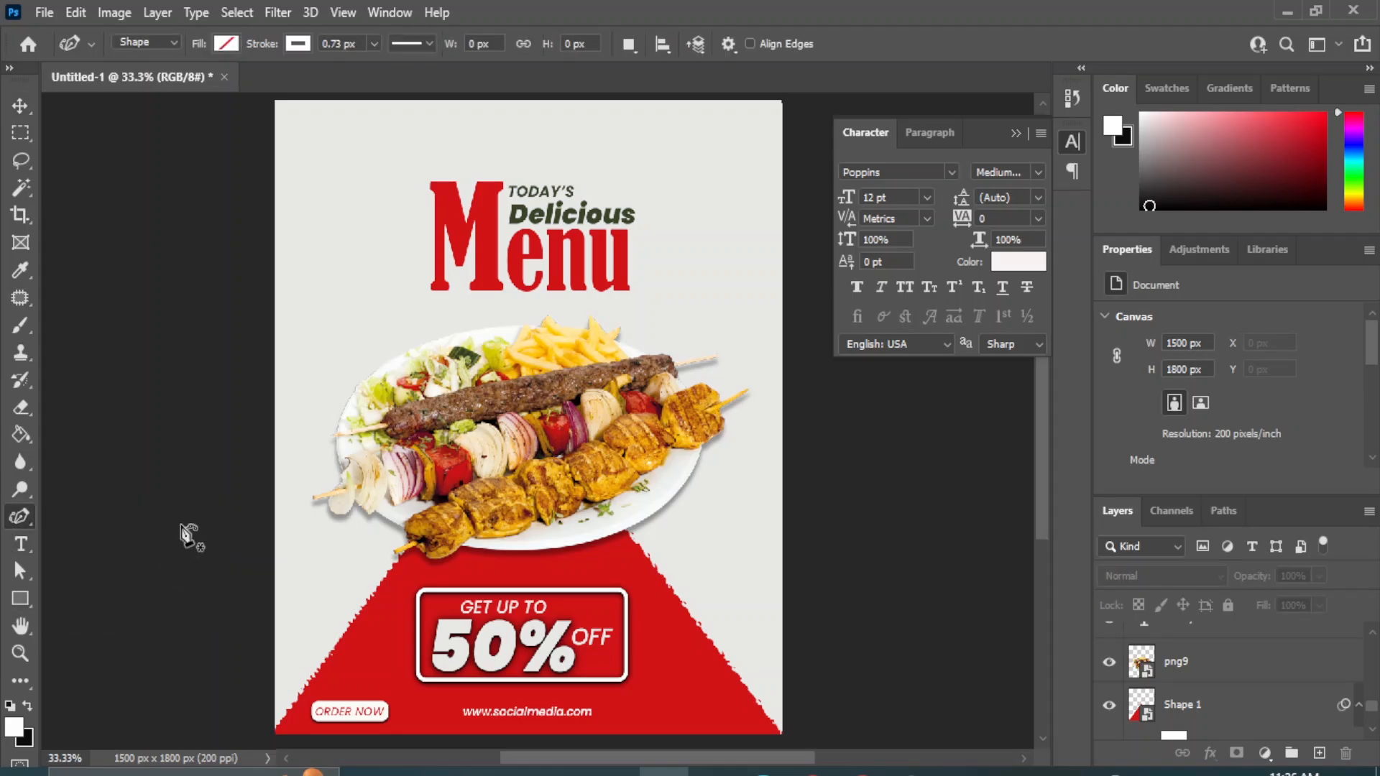
{"action": "left_click", "coordinate": [374, 44]}
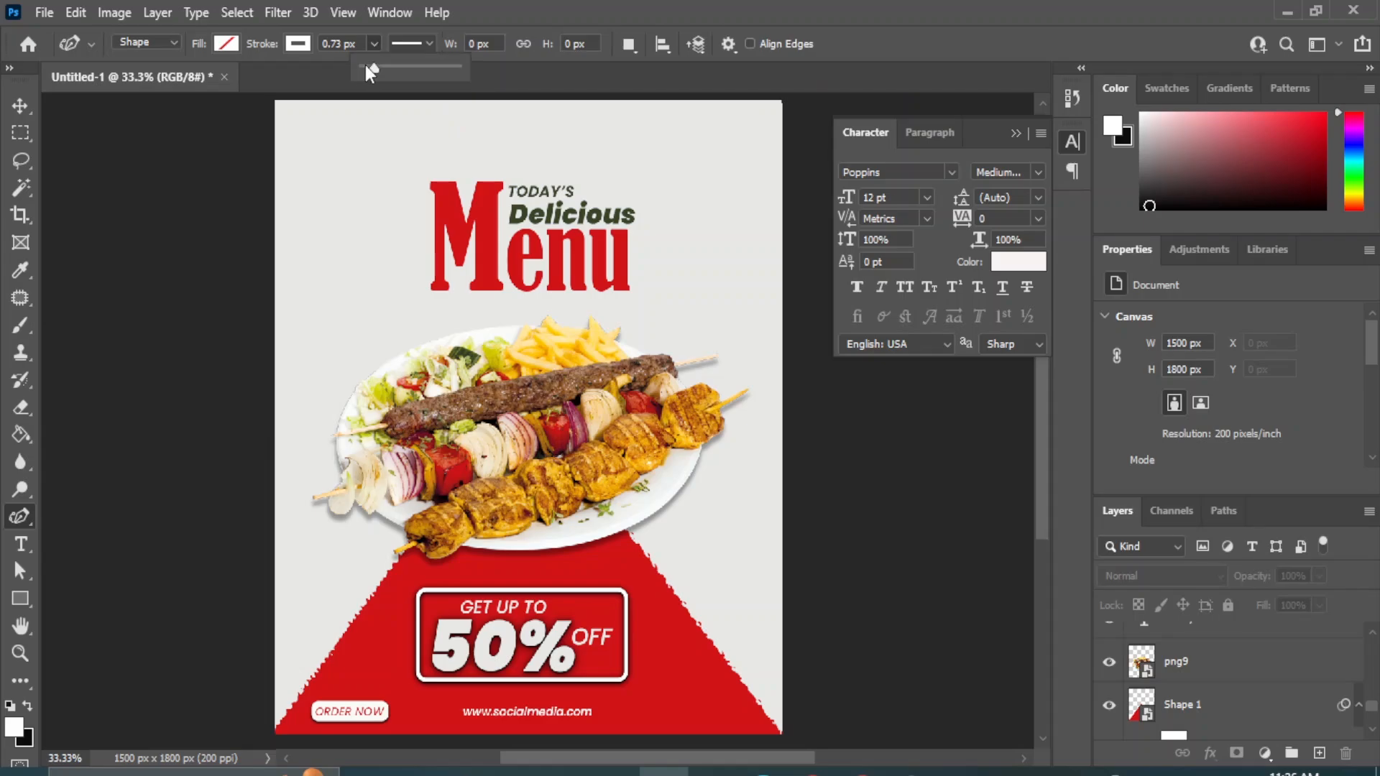
{"action": "left_click_drag", "start_coordinate": [365, 65], "coordinate": [372, 65]}
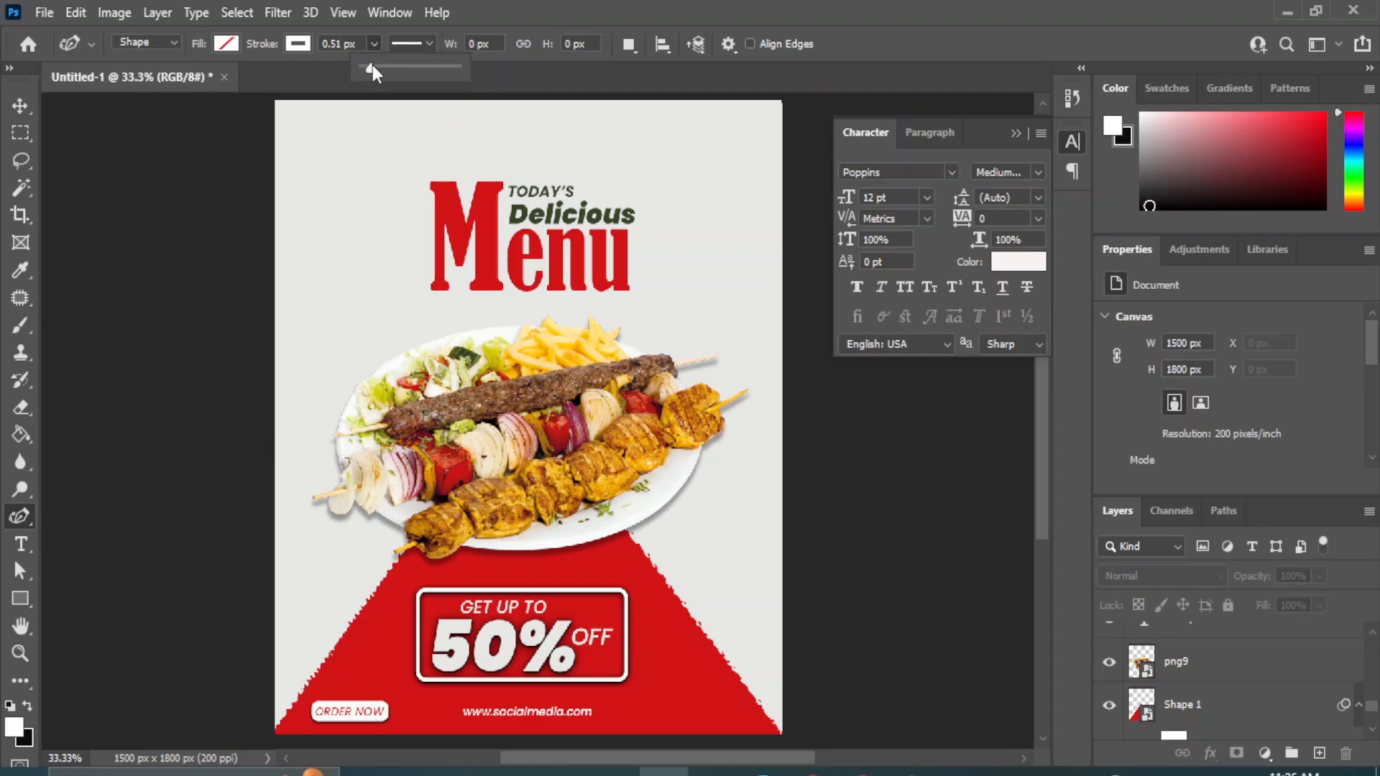
{"action": "left_click", "coordinate": [320, 44]}
{"action": "type", "text": "3"}
{"action": "key", "text": "Return"}
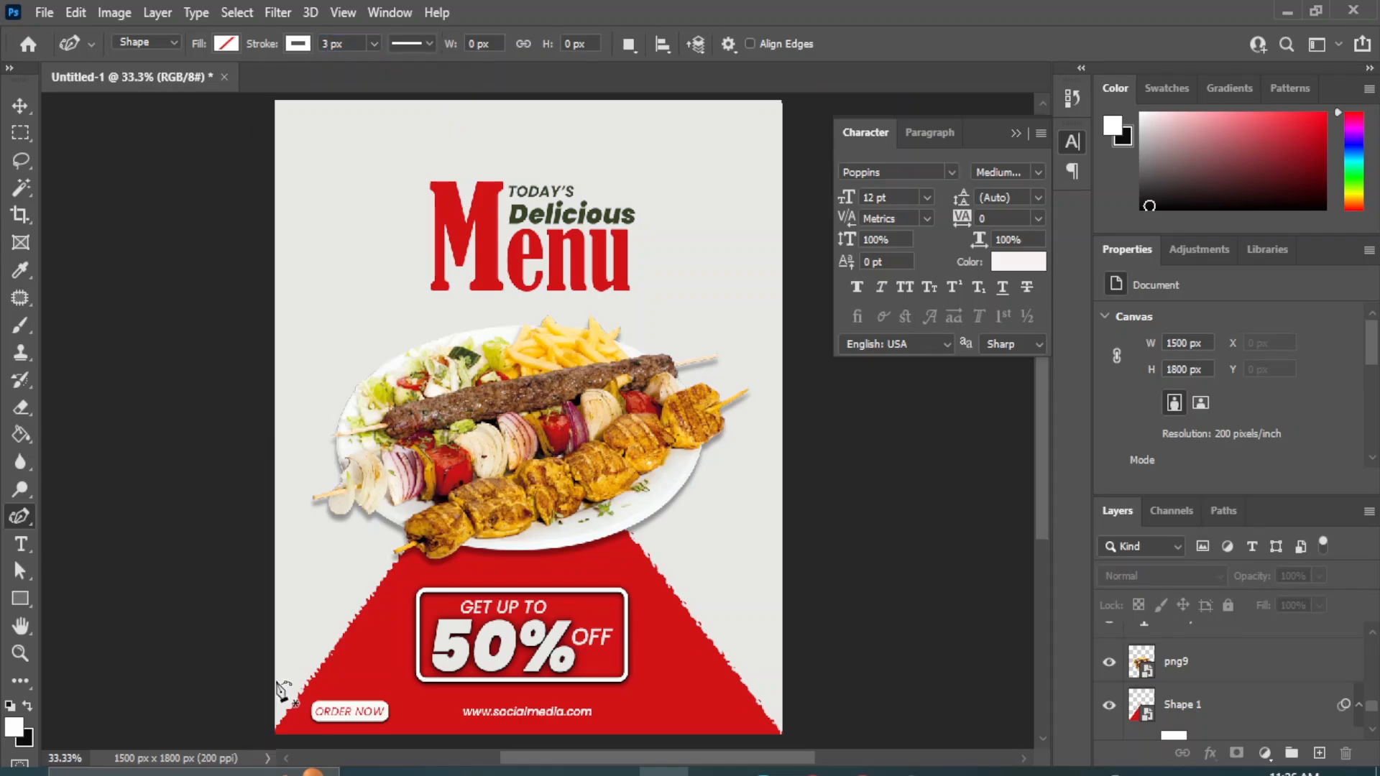
Draw an open wavy line about 1420 px wide inside the red shape, up its left edge, across the plate and down its right edge.
{"action": "left_click", "coordinate": [311, 726]}
{"action": "left_click", "coordinate": [324, 690]}
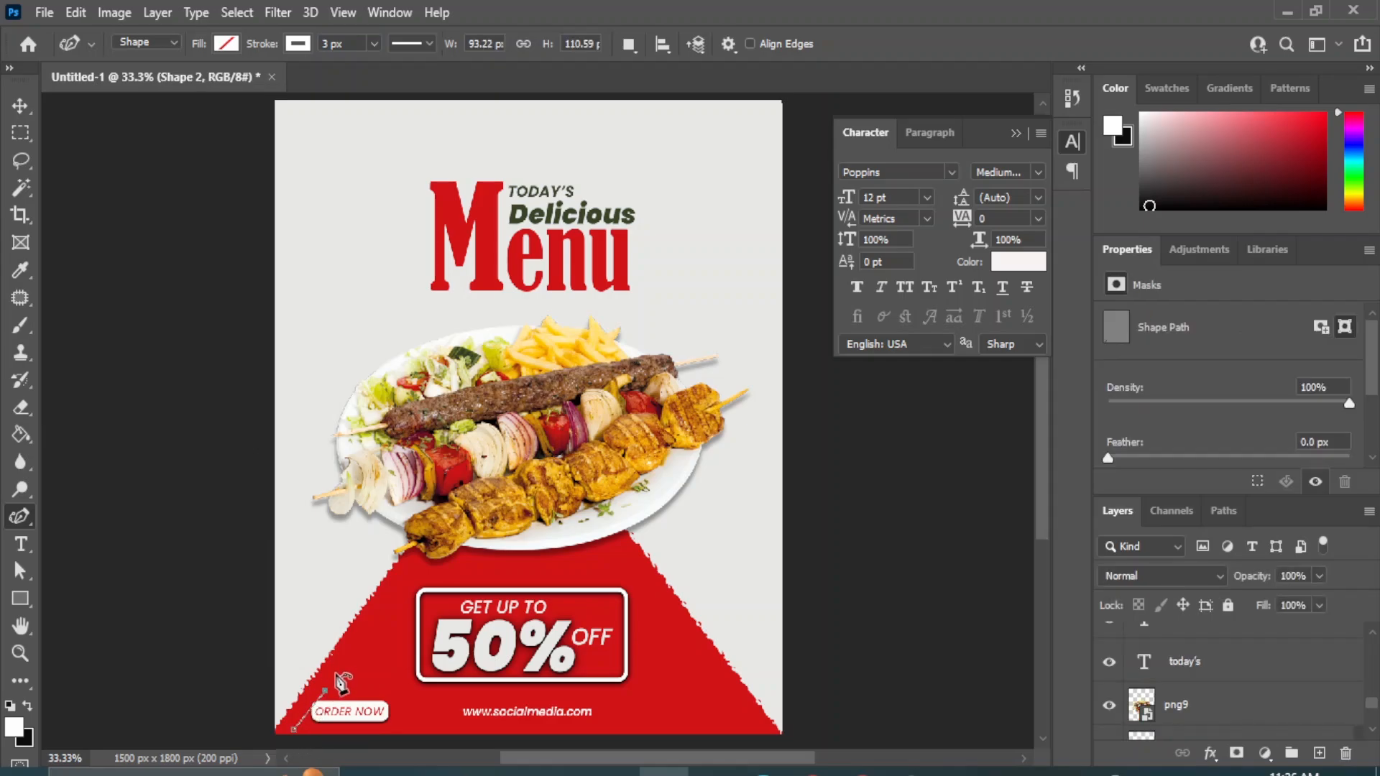
{"action": "left_click", "coordinate": [354, 661]}
{"action": "left_click", "coordinate": [364, 636]}
{"action": "left_click", "coordinate": [379, 612]}
{"action": "left_click", "coordinate": [400, 591]}
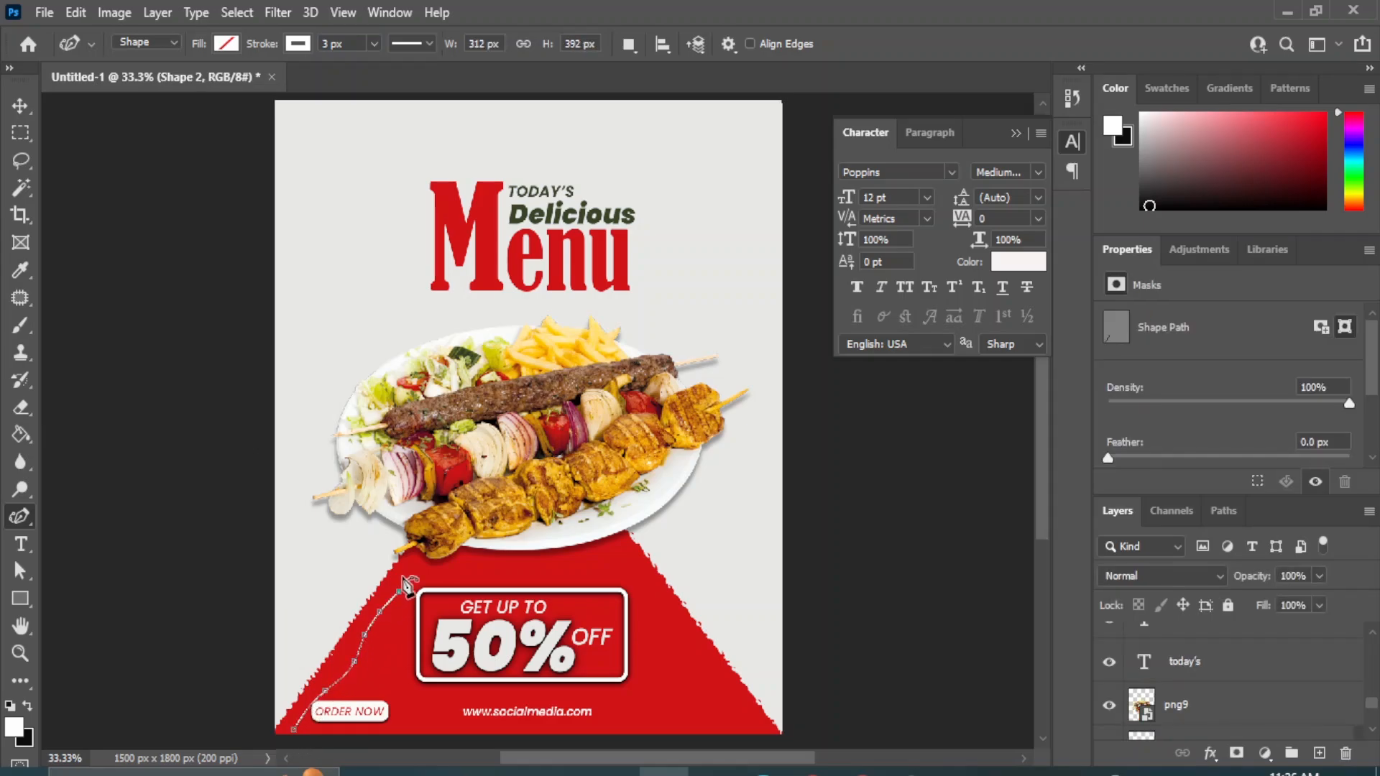
{"action": "left_click", "coordinate": [413, 559]}
{"action": "left_click", "coordinate": [428, 544]}
{"action": "left_click", "coordinate": [451, 516]}
{"action": "left_click", "coordinate": [491, 519]}
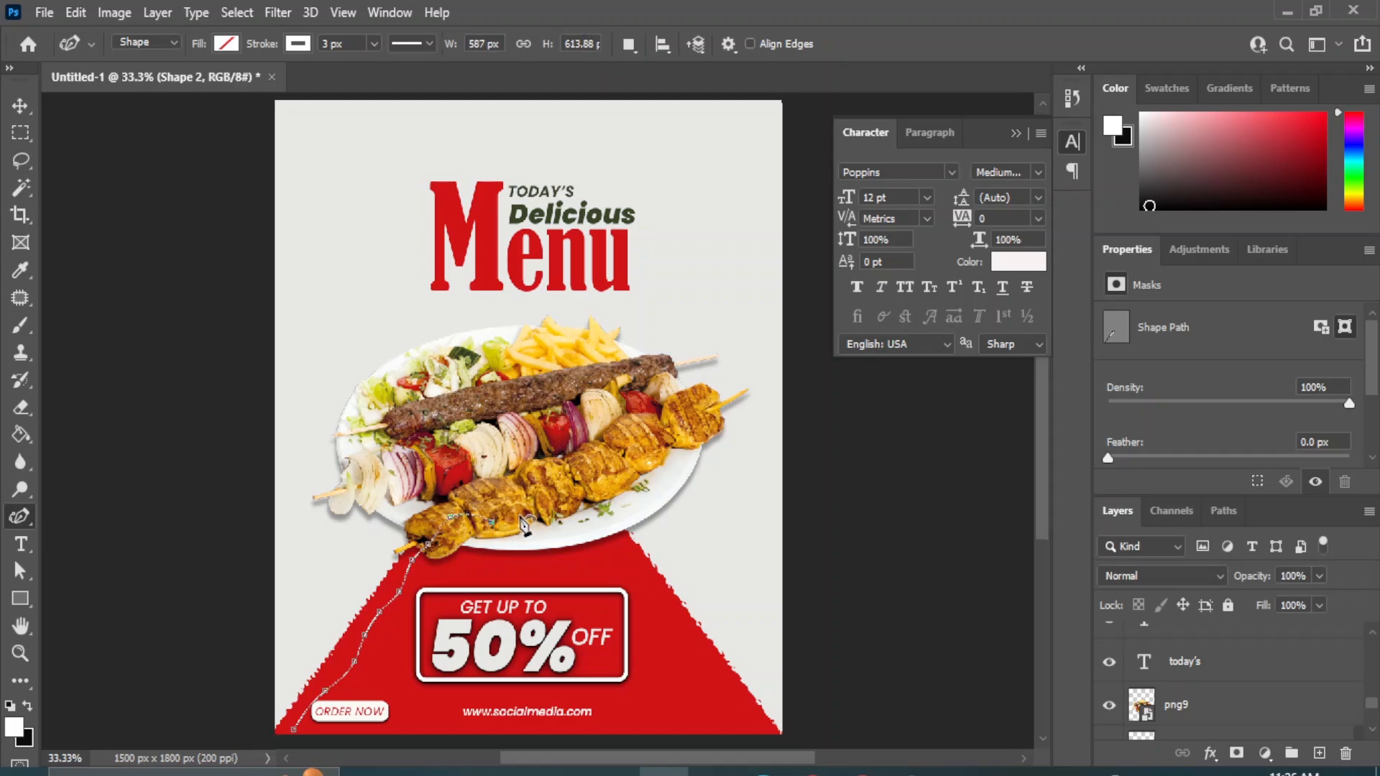
{"action": "left_click", "coordinate": [529, 512]}
{"action": "left_click", "coordinate": [567, 511]}
{"action": "left_click", "coordinate": [592, 522]}
{"action": "left_click", "coordinate": [618, 513]}
{"action": "left_click", "coordinate": [626, 537]}
{"action": "left_click", "coordinate": [635, 565]}
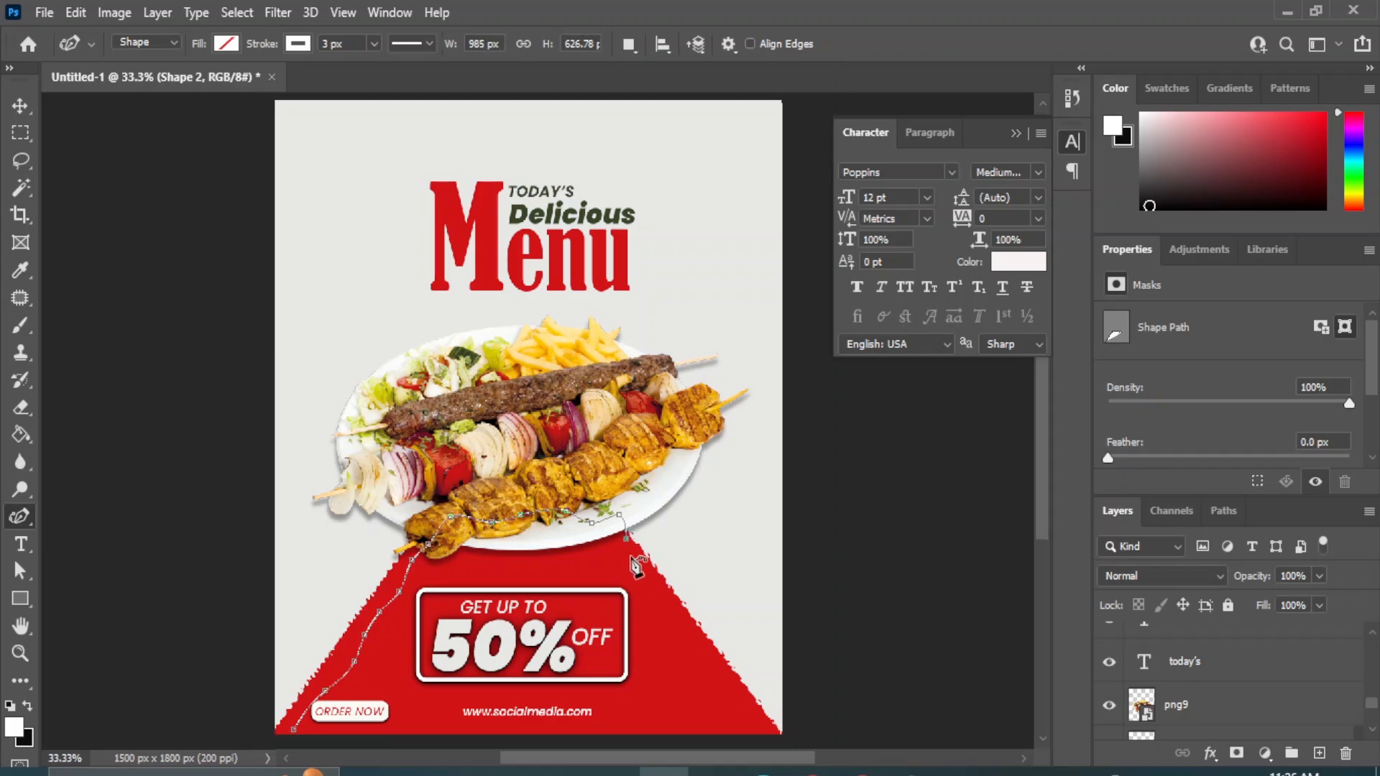
{"action": "left_click", "coordinate": [646, 582]}
{"action": "left_click", "coordinate": [654, 599]}
{"action": "left_click", "coordinate": [669, 619]}
{"action": "left_click", "coordinate": [681, 654]}
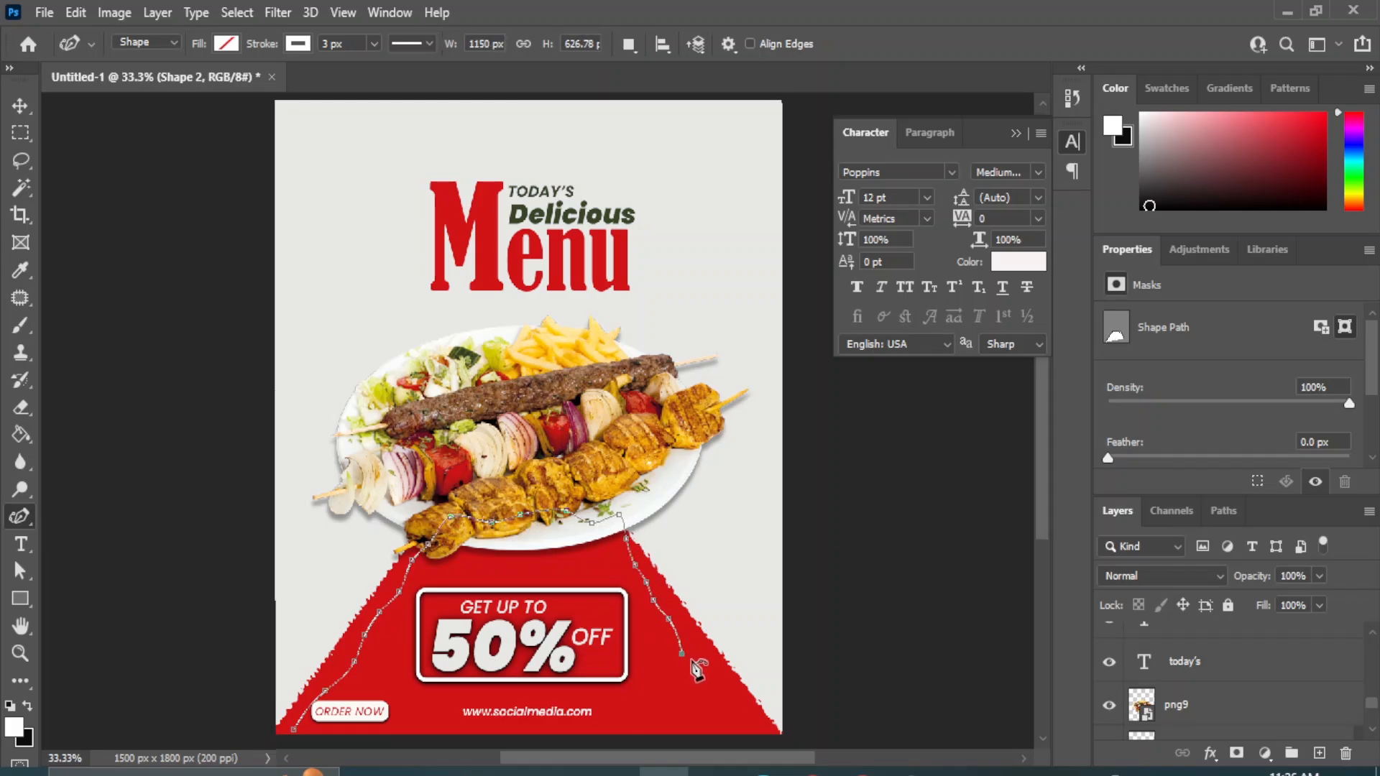
{"action": "left_click", "coordinate": [701, 665]}
{"action": "left_click", "coordinate": [721, 689]}
{"action": "left_click", "coordinate": [748, 712]}
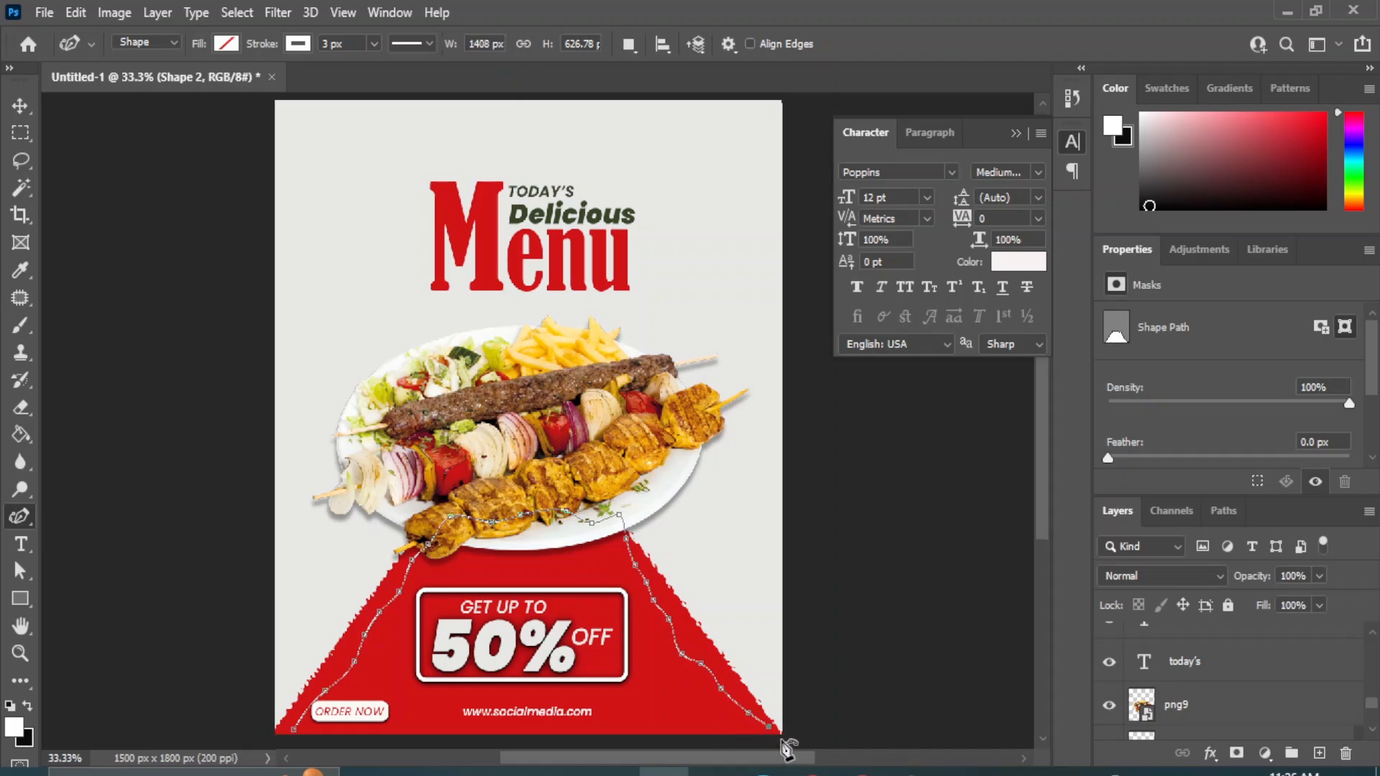
{"action": "left_click", "coordinate": [772, 730]}
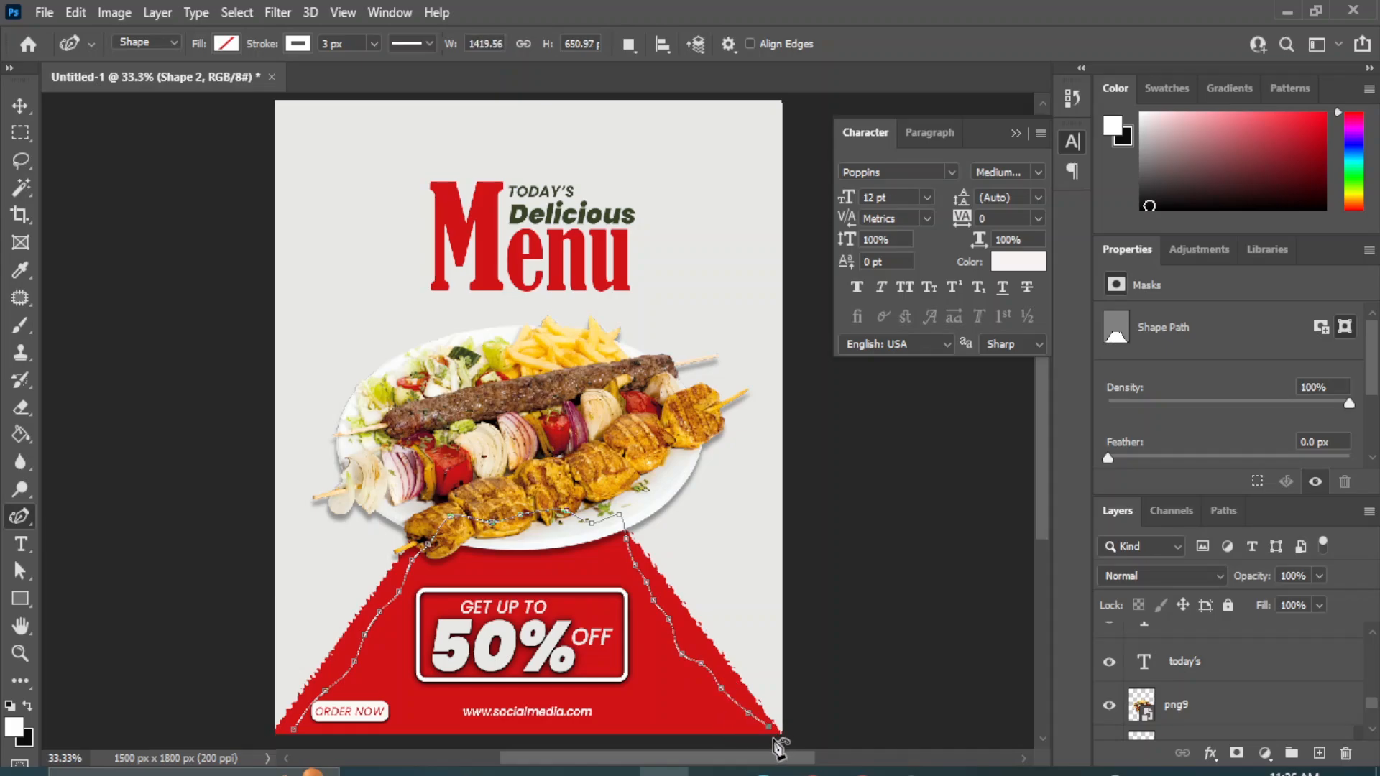
{"action": "left_click", "coordinate": [20, 106]}
{"action": "left_click", "coordinate": [908, 549]}
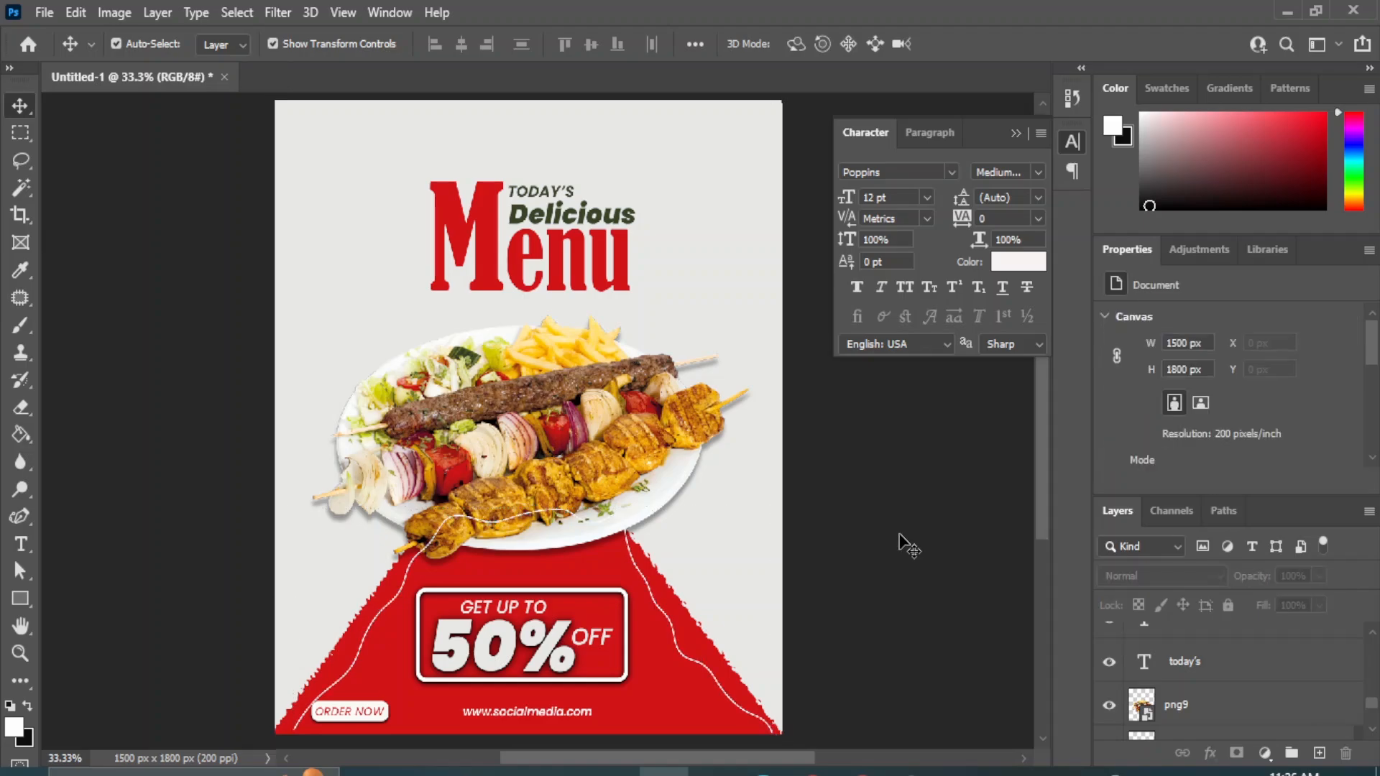
Move the wavy line's layer directly above the red shape and beneath the kebab platter.
{"action": "left_click", "coordinate": [709, 673]}
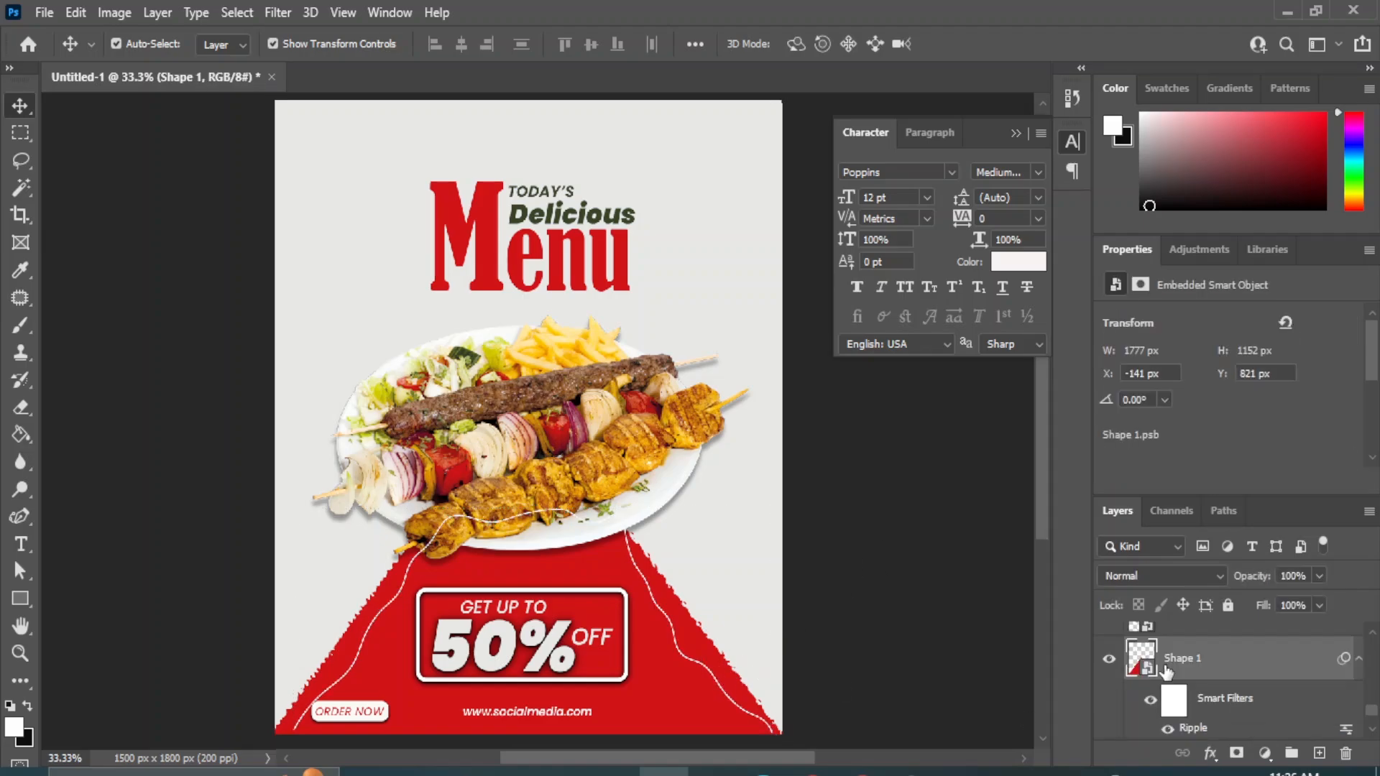
{"action": "scroll", "coordinate": [1248, 662], "scroll_direction": "up", "scroll_amount": 5}
{"action": "mouse_move", "coordinate": [1222, 655]}
{"action": "left_mouse_down"}
{"action": "mouse_move", "coordinate": [1193, 653]}
{"action": "mouse_move", "coordinate": [1212, 674]}
{"action": "mouse_move", "coordinate": [1222, 639]}
{"action": "left_mouse_up"}
{"action": "scroll", "coordinate": [1197, 653], "scroll_direction": "down", "scroll_amount": 5}
{"action": "left_click_drag", "start_coordinate": [1231, 720], "coordinate": [1192, 647]}
{"action": "key", "text": "shift+Down"}
{"action": "key", "text": "shift+Down"}
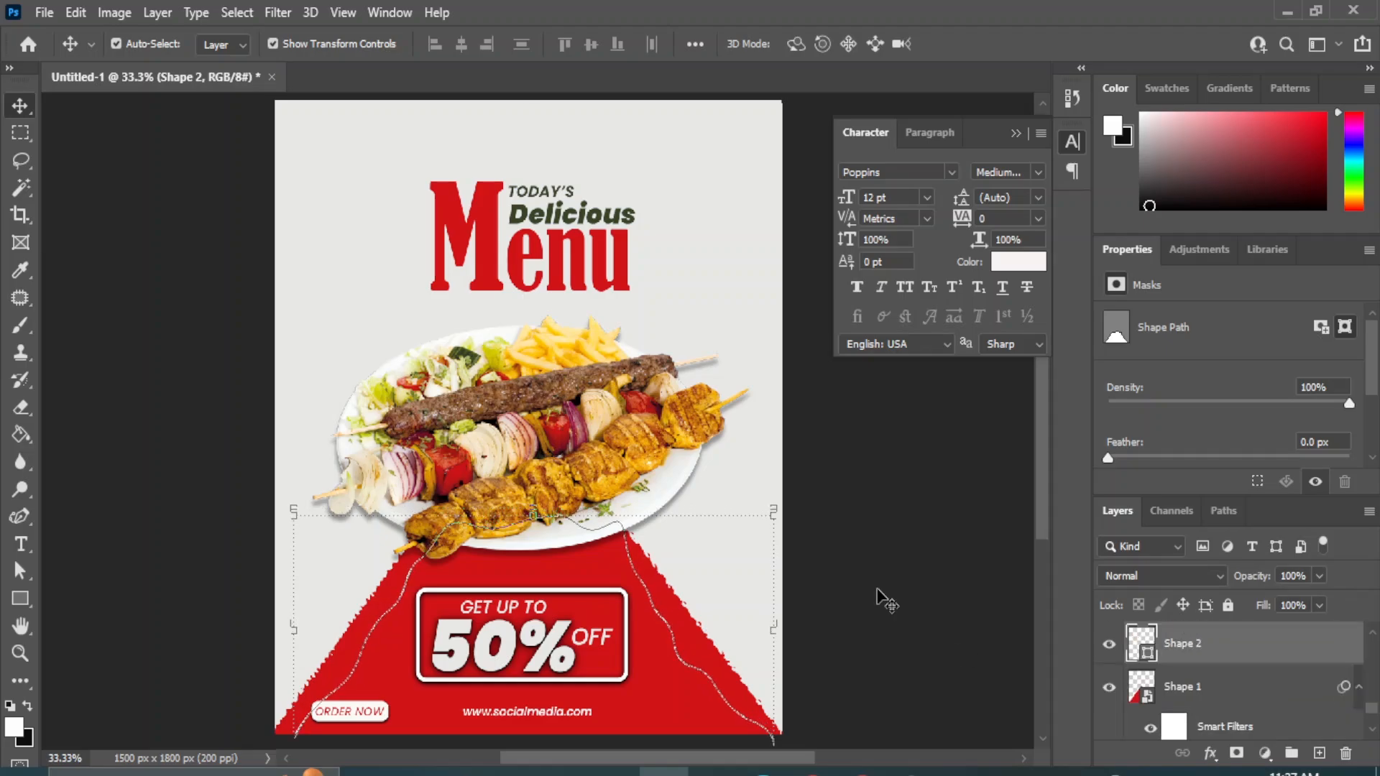
{"action": "key", "text": "ctrl+z"}
{"action": "key", "text": "ctrl+z"}
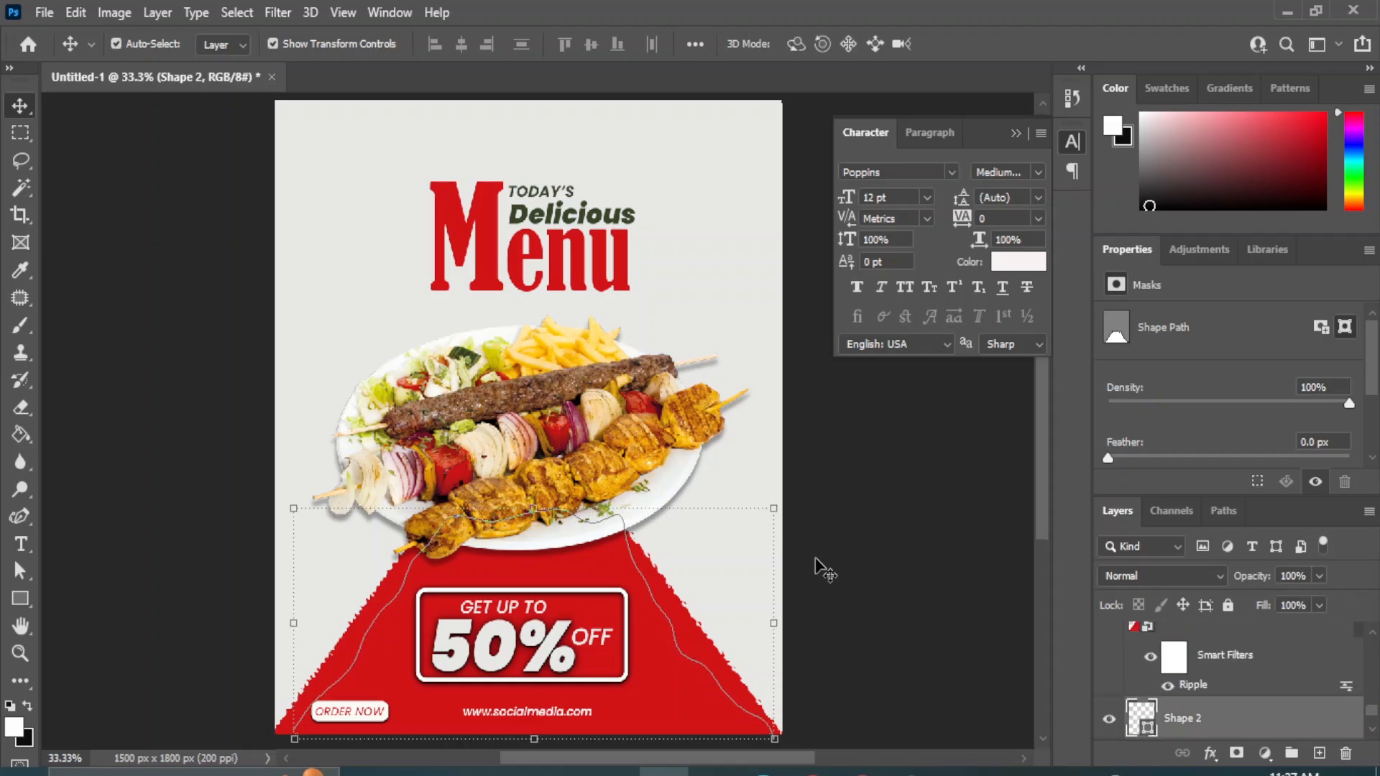
{"action": "left_click_drag", "start_coordinate": [1212, 715], "coordinate": [1208, 640]}
{"action": "left_click", "coordinate": [372, 631]}
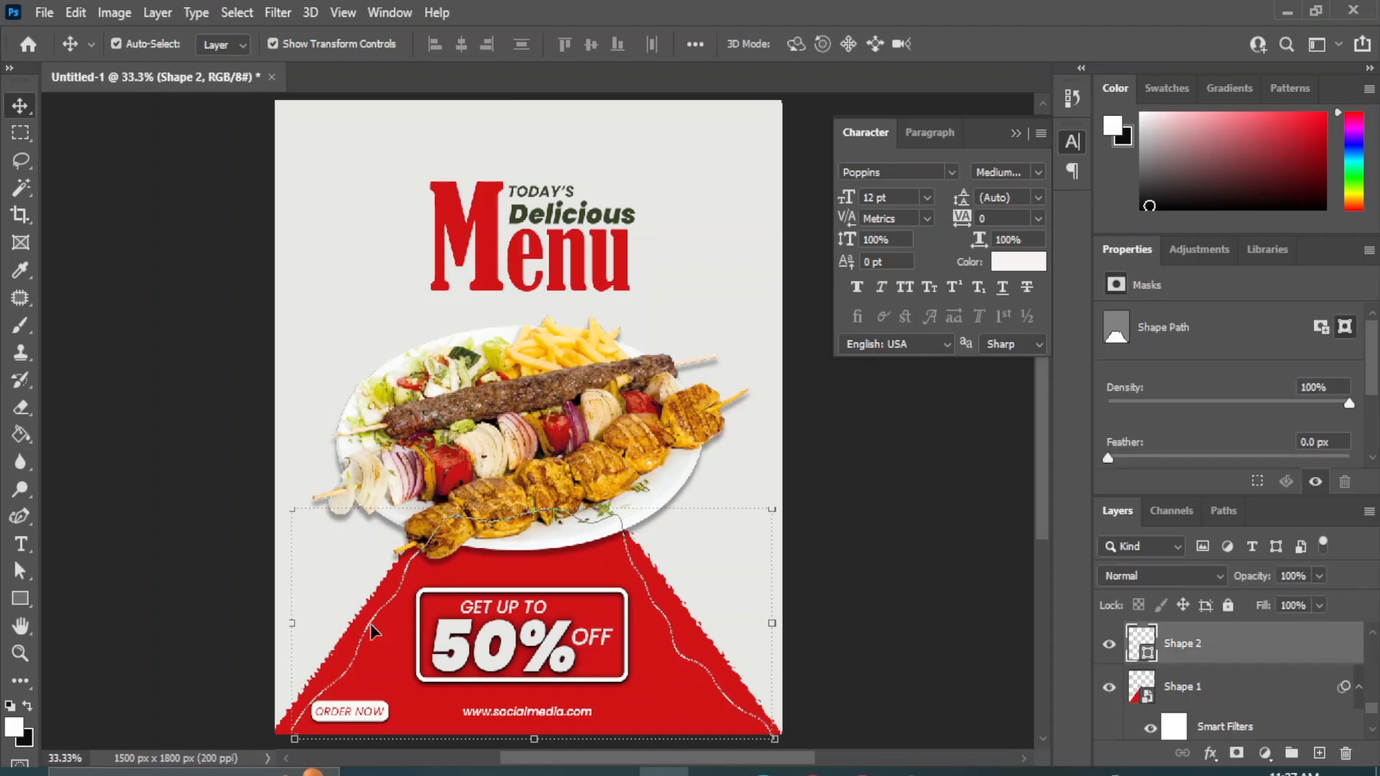
{"action": "left_click", "coordinate": [885, 536]}
{"action": "left_click", "coordinate": [705, 670]}
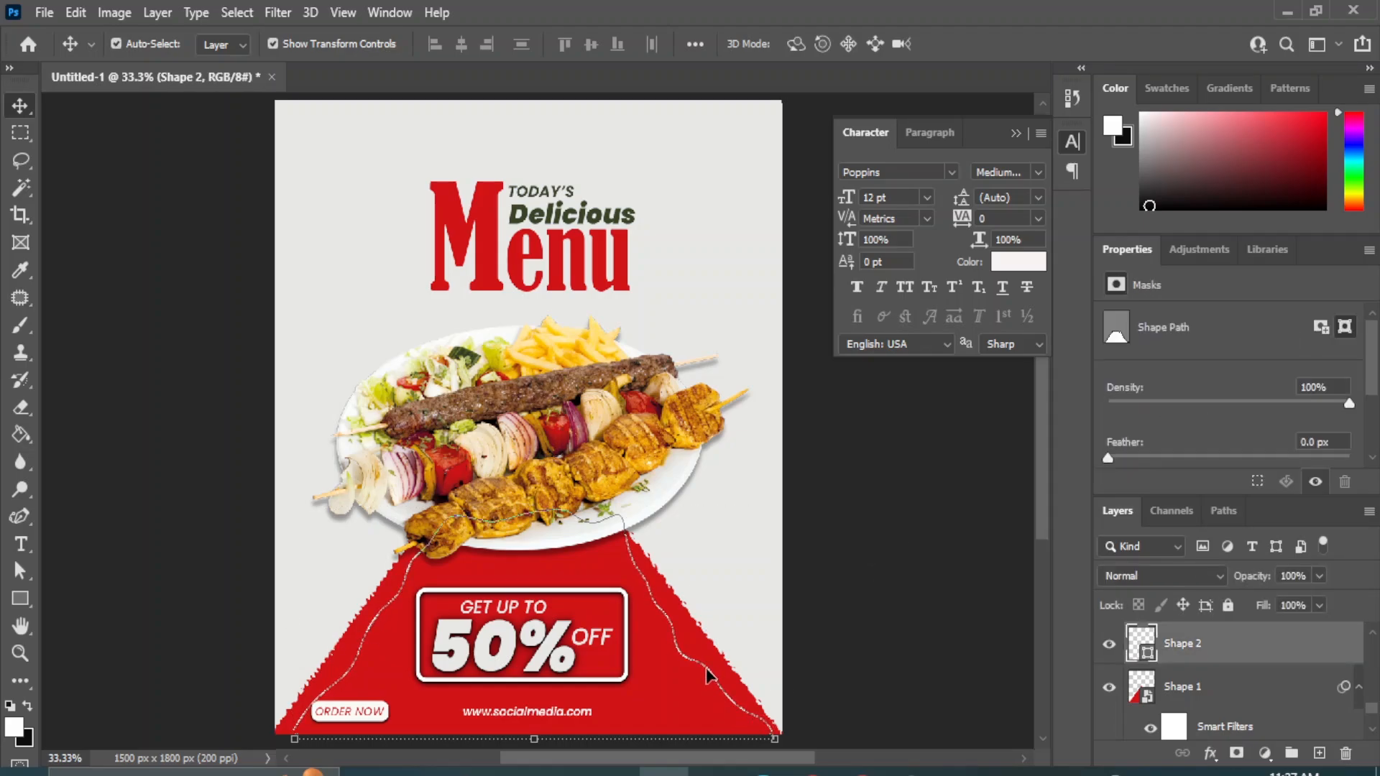
{"action": "left_click", "coordinate": [922, 524]}
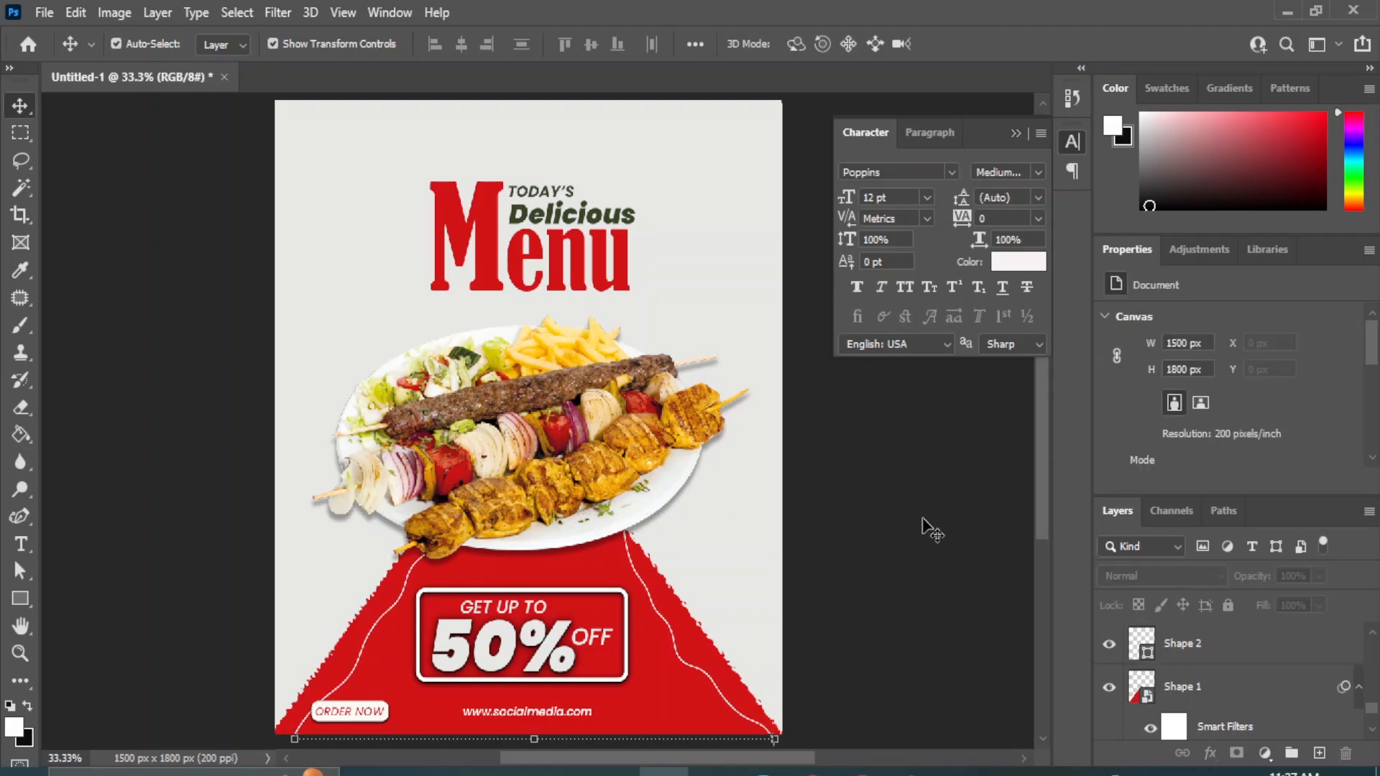
Move the "ORDER NOW" text and its rounded rectangle together 70 px to the right, clear of the wavy line.
{"action": "scroll", "coordinate": [1260, 689], "scroll_direction": "up", "scroll_amount": 5}
{"action": "left_click", "coordinate": [1233, 686]}
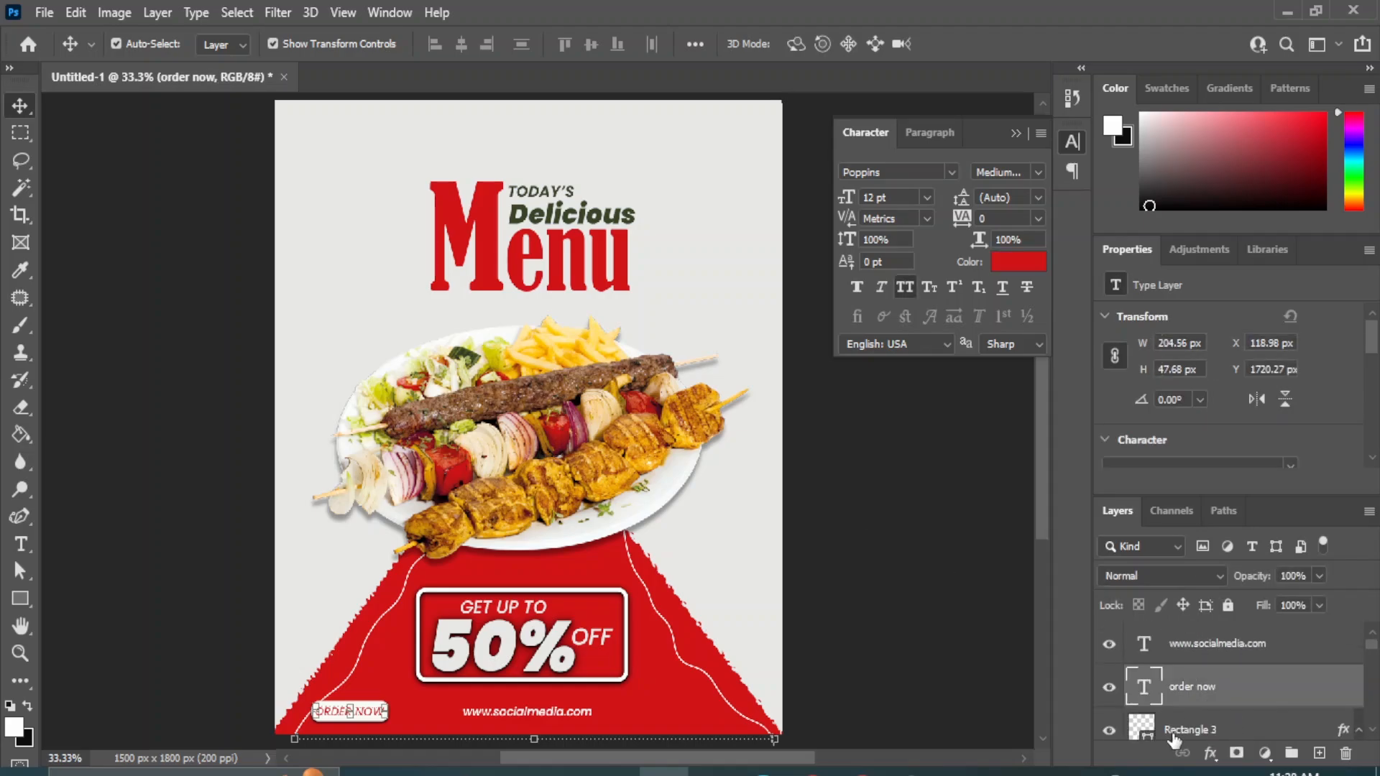
{"action": "left_click", "coordinate": [1174, 735]}
{"action": "left_click", "coordinate": [1204, 654], "text": "shift"}
{"action": "key", "text": "shift+Right"}
{"action": "key", "text": "shift+Right"}
{"action": "key", "text": "shift+Right"}
{"action": "key", "text": "shift+Right"}
{"action": "key", "text": "shift+Right"}
{"action": "key", "text": "shift+Right"}
{"action": "key", "text": "shift+Right"}
{"action": "key", "text": "shift+Right"}
{"action": "key", "text": "shift+Right"}
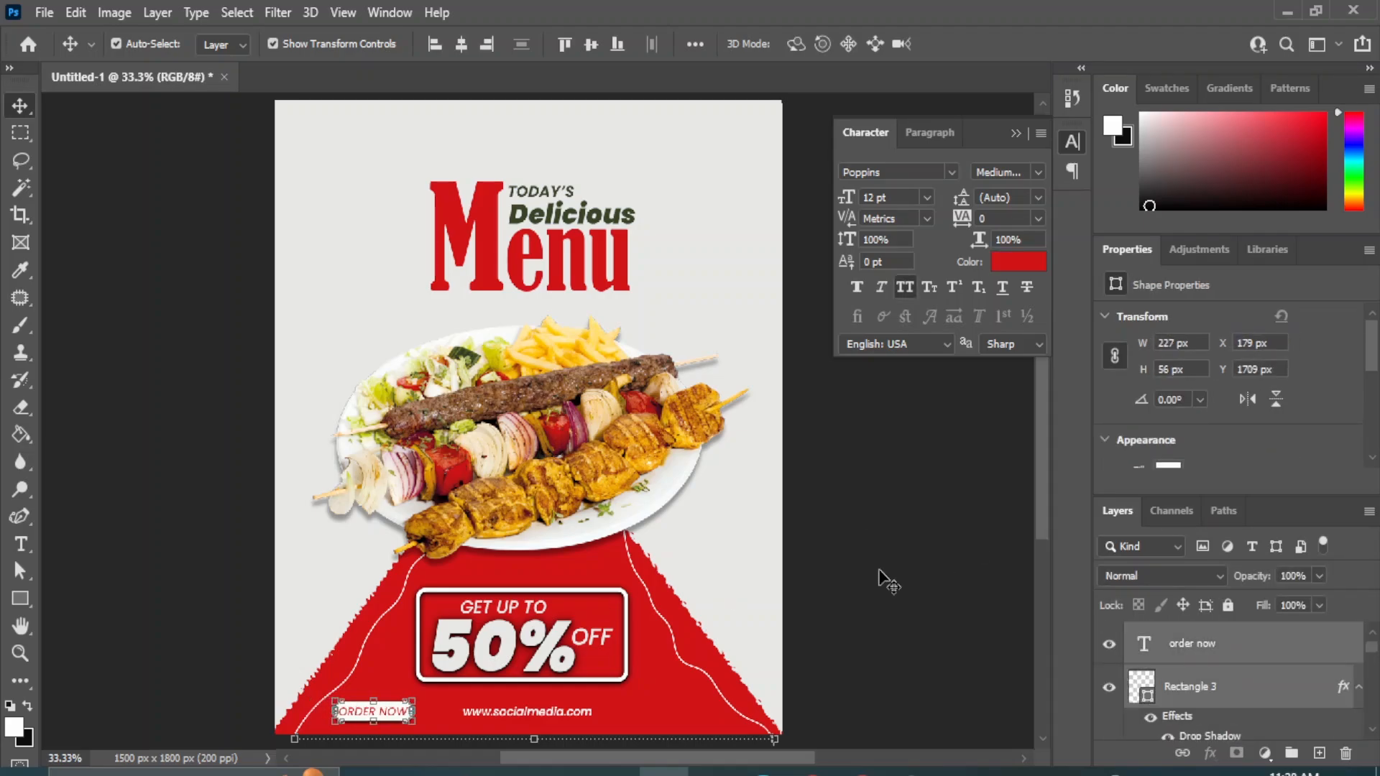
{"action": "left_click", "coordinate": [884, 575]}
Place the png (5) skewer image from the New folder (16) folder into the poster and scale it to about 22.6%.
{"action": "mouse_move", "coordinate": [614, 768]}
{"action": "left_click", "coordinate": [651, 698]}
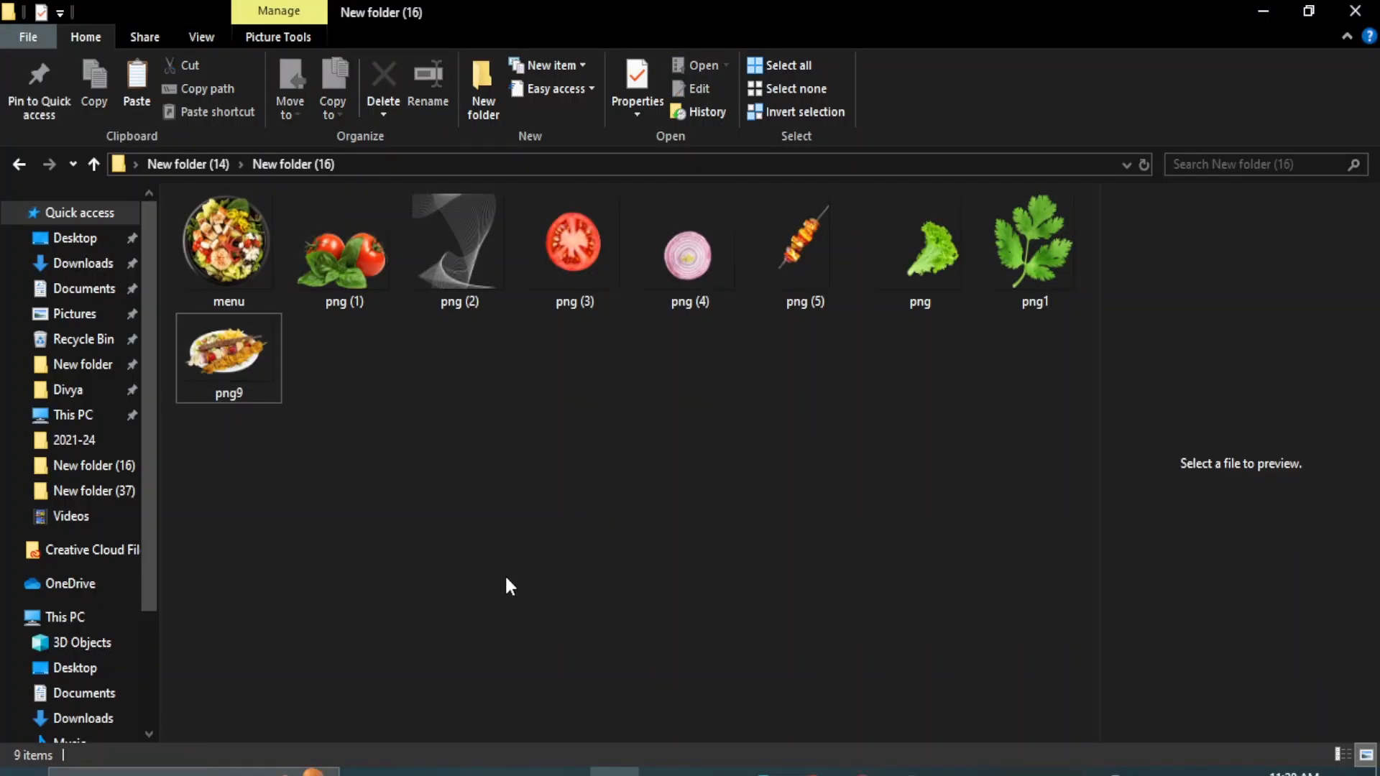
{"action": "left_click", "coordinate": [815, 279]}
{"action": "left_click_drag", "start_coordinate": [647, 690], "coordinate": [706, 236]}
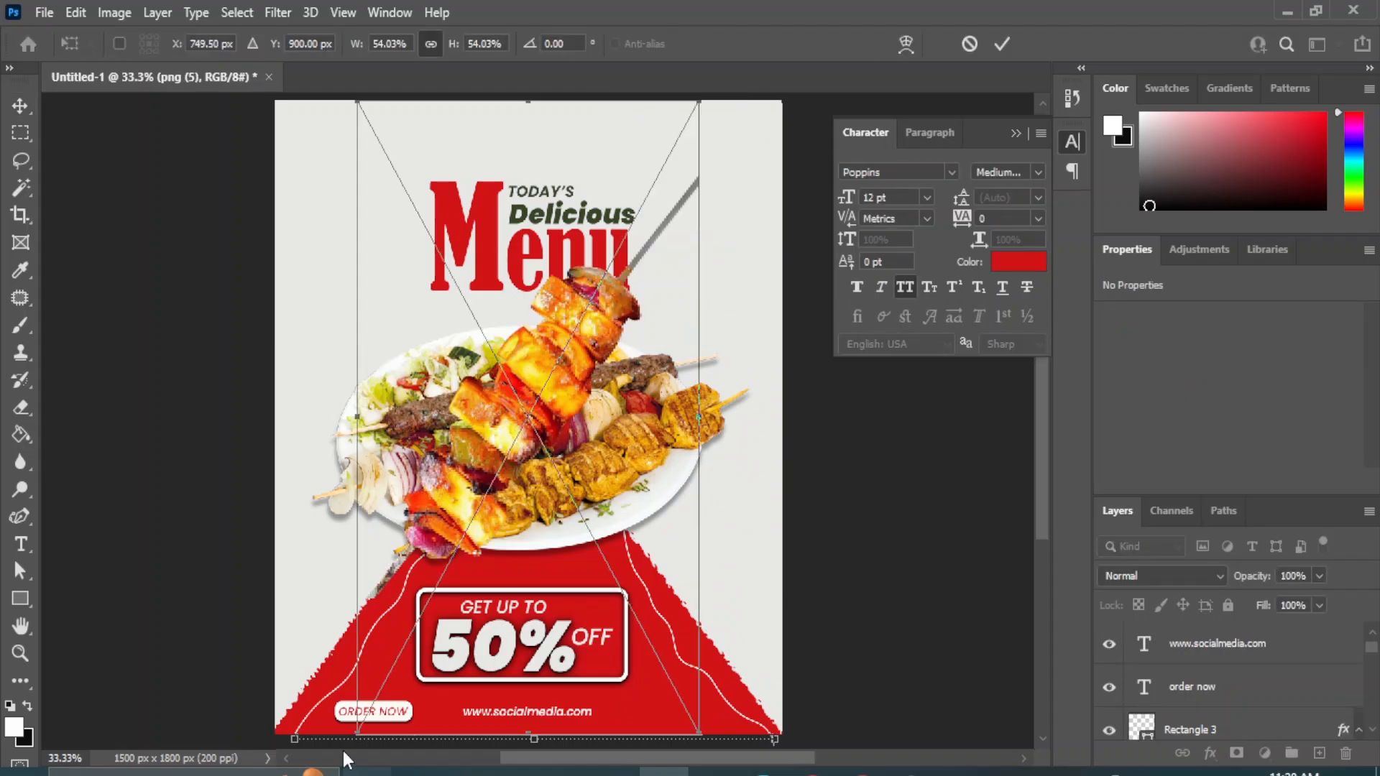
{"action": "left_click_drag", "start_coordinate": [357, 733], "coordinate": [636, 406]}
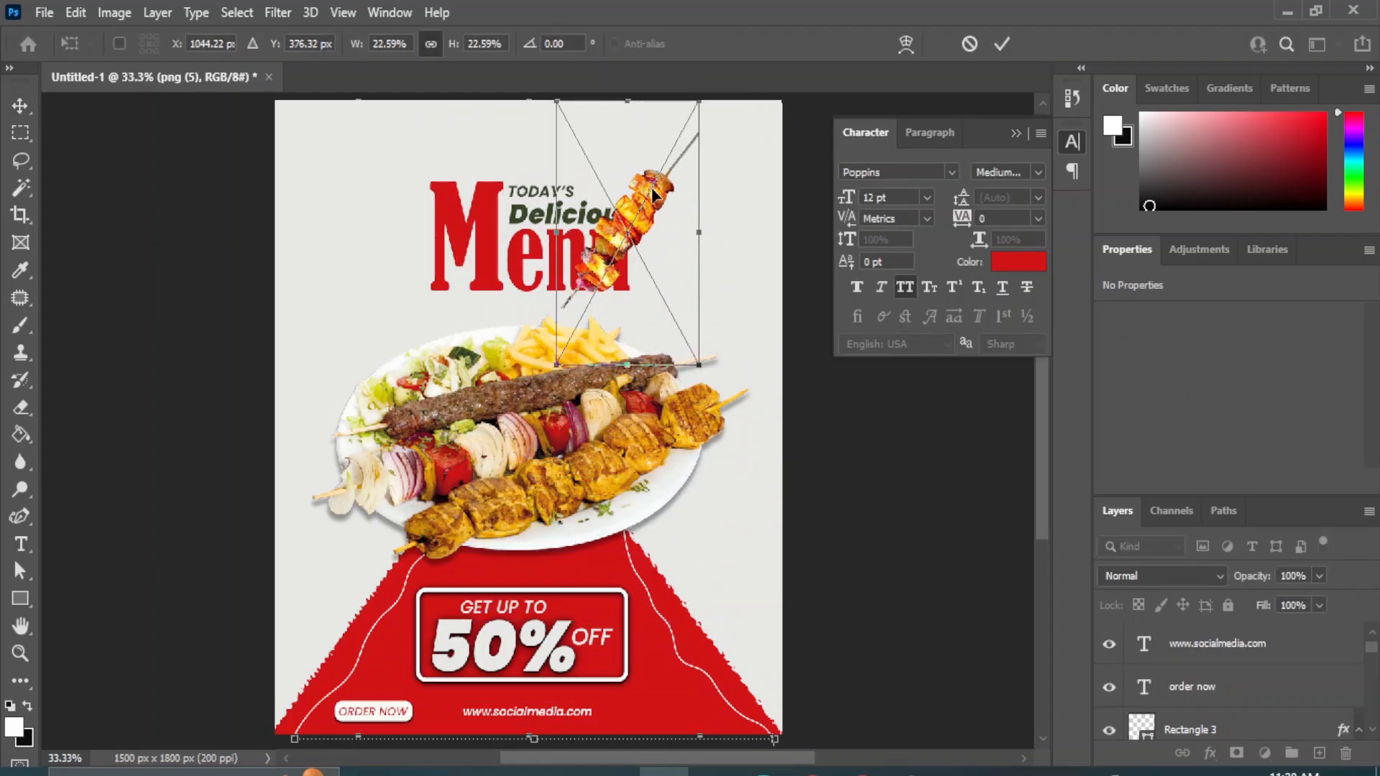
Move the skewer to the poster's upper-right corner, rotate it to 27.27° and scale it to 18.85%.
{"action": "left_click_drag", "start_coordinate": [657, 194], "coordinate": [712, 173]}
{"action": "left_click_drag", "start_coordinate": [778, 369], "coordinate": [701, 396]}
{"action": "left_click_drag", "start_coordinate": [571, 295], "coordinate": [633, 247]}
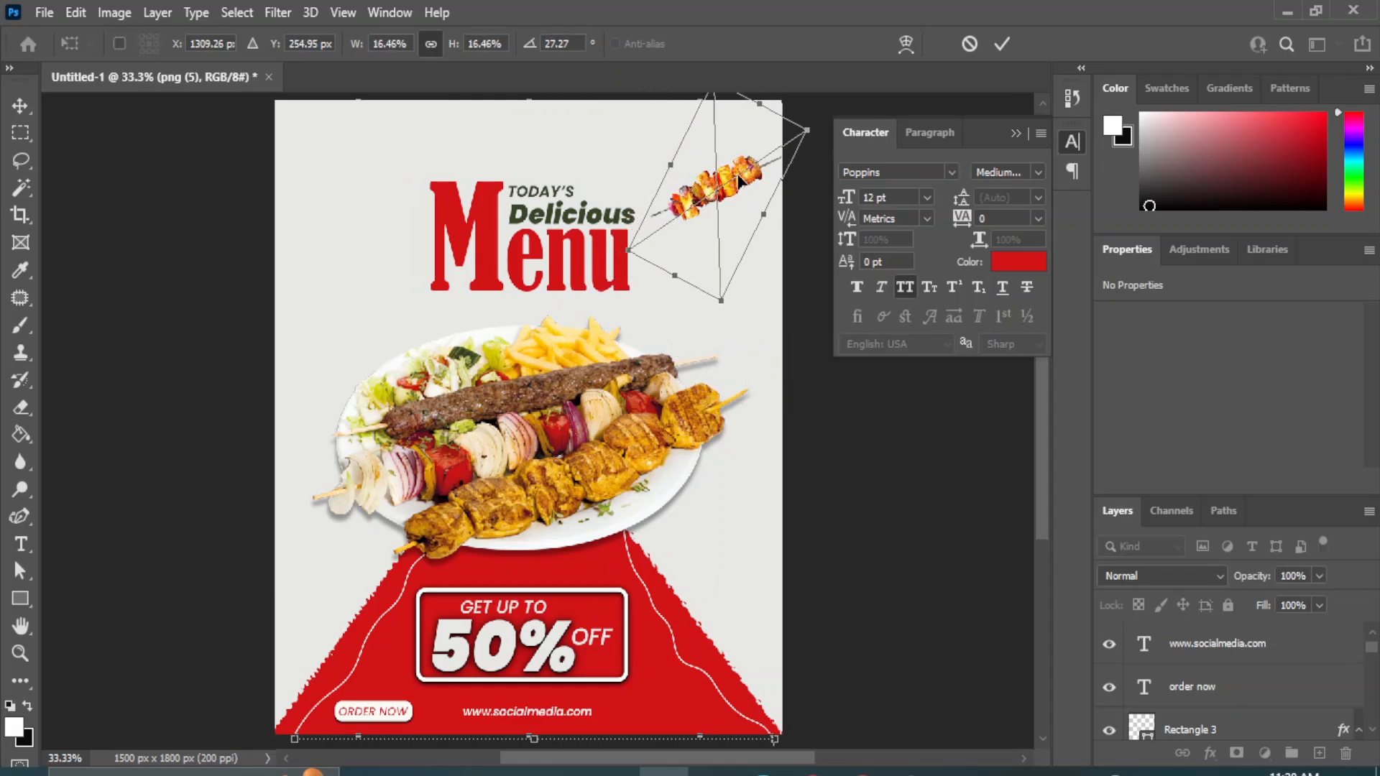
{"action": "left_click_drag", "start_coordinate": [750, 173], "coordinate": [754, 140]}
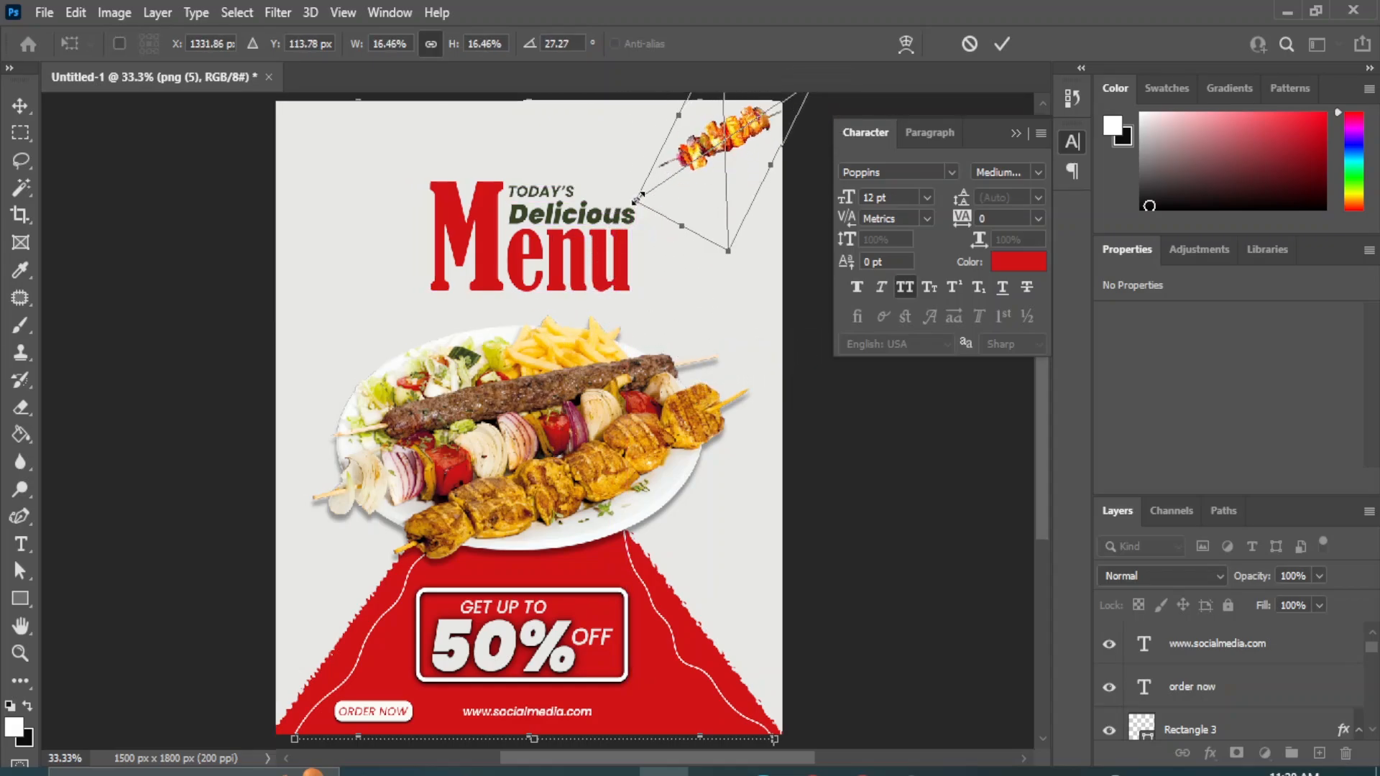
{"action": "left_click_drag", "start_coordinate": [637, 200], "coordinate": [611, 220]}
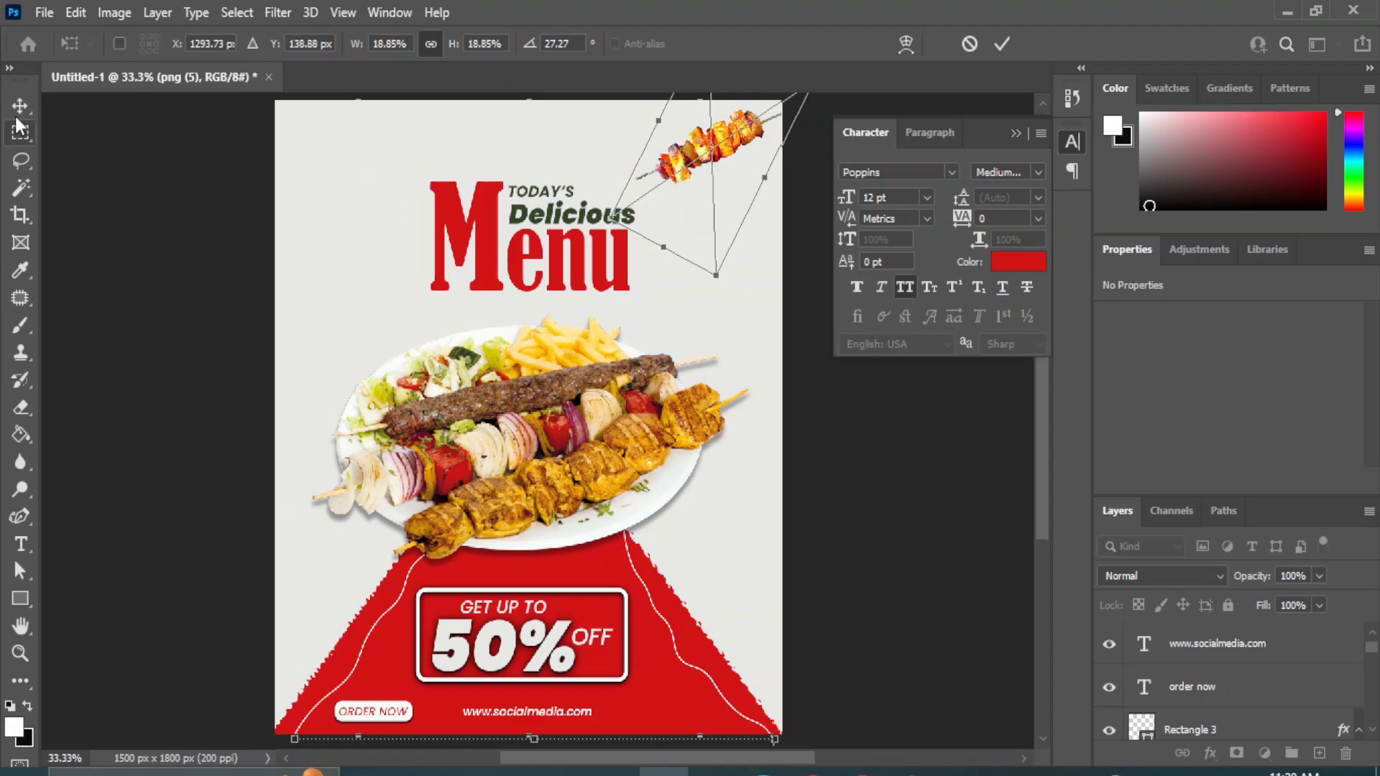
{"action": "key", "text": "Return"}
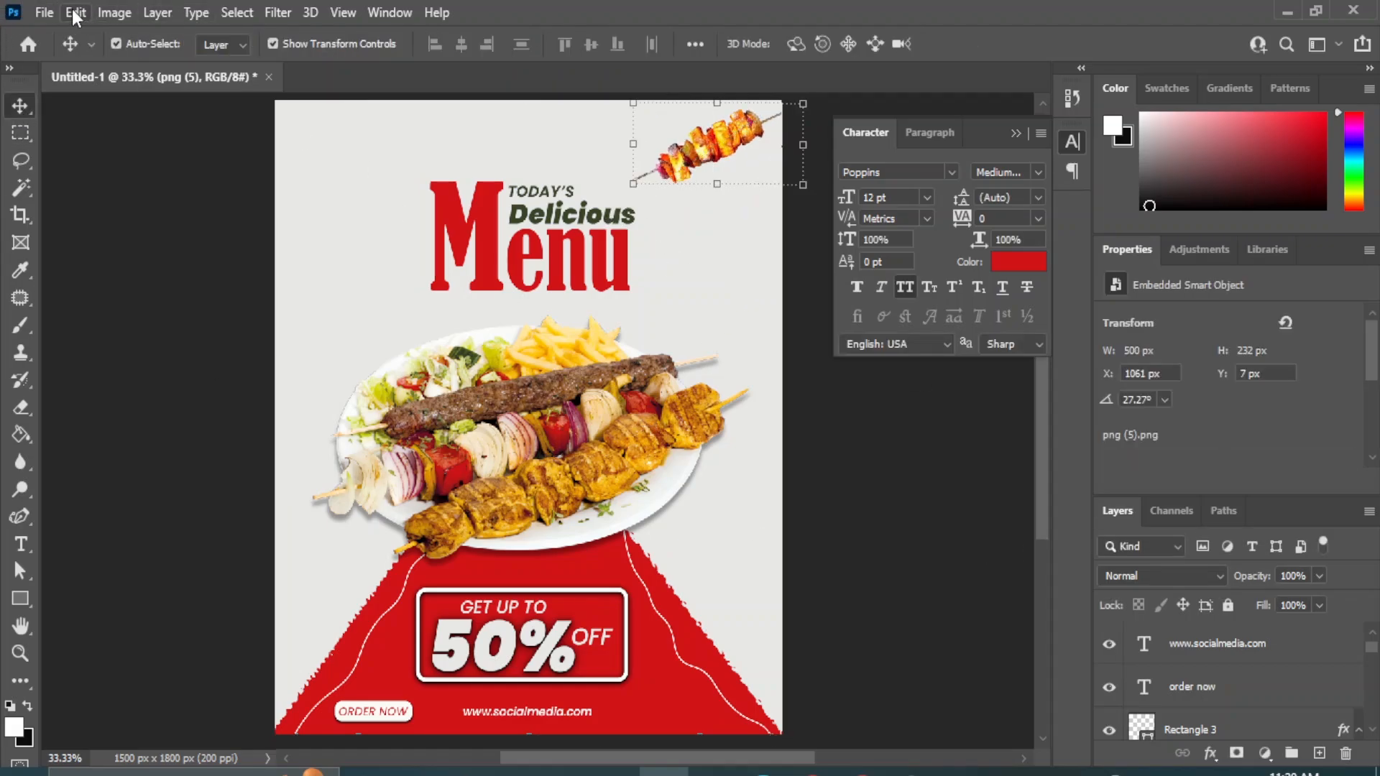
Apply a Gaussian Blur with a 2.8 px radius to the skewer in the upper-right corner.
{"action": "left_click", "coordinate": [279, 13]}
{"action": "mouse_move", "coordinate": [299, 282]}
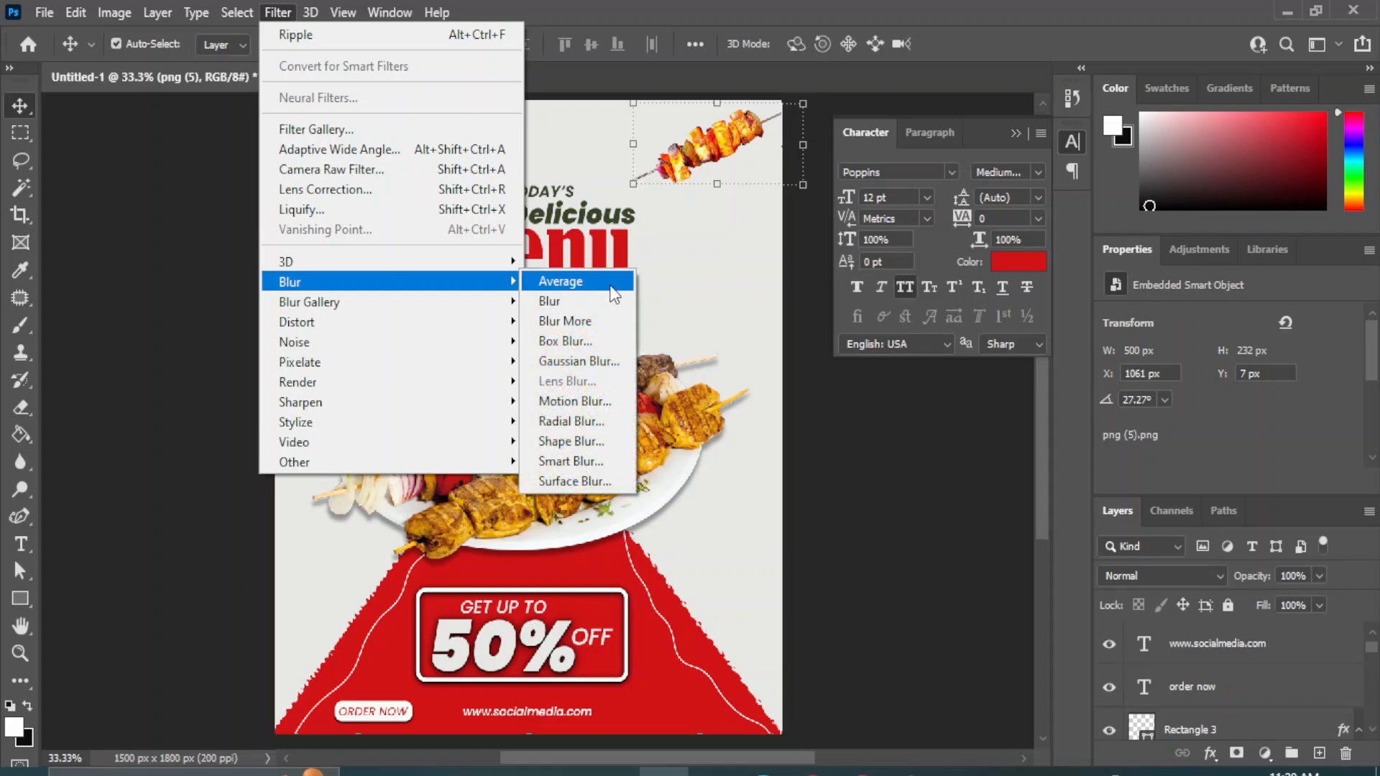
{"action": "left_click", "coordinate": [567, 362]}
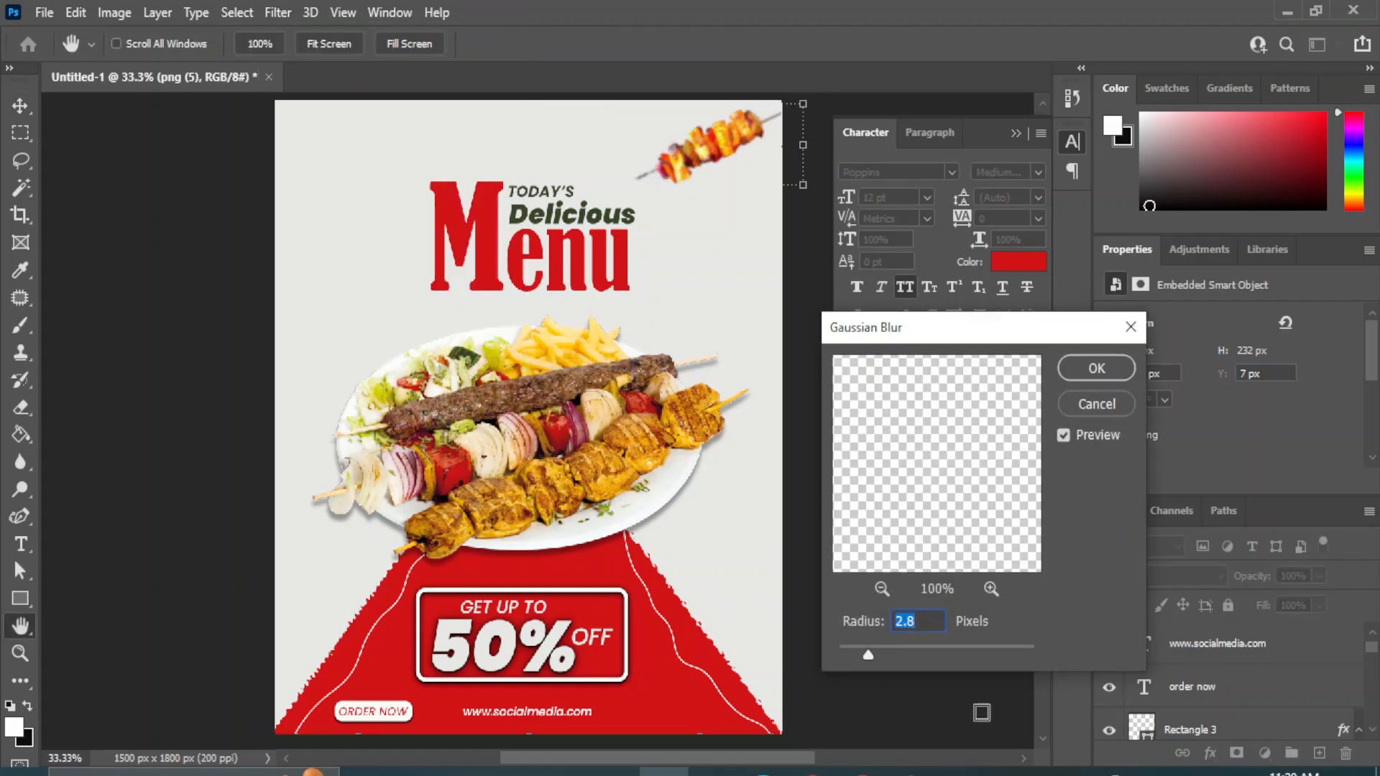
{"action": "left_click", "coordinate": [1091, 372]}
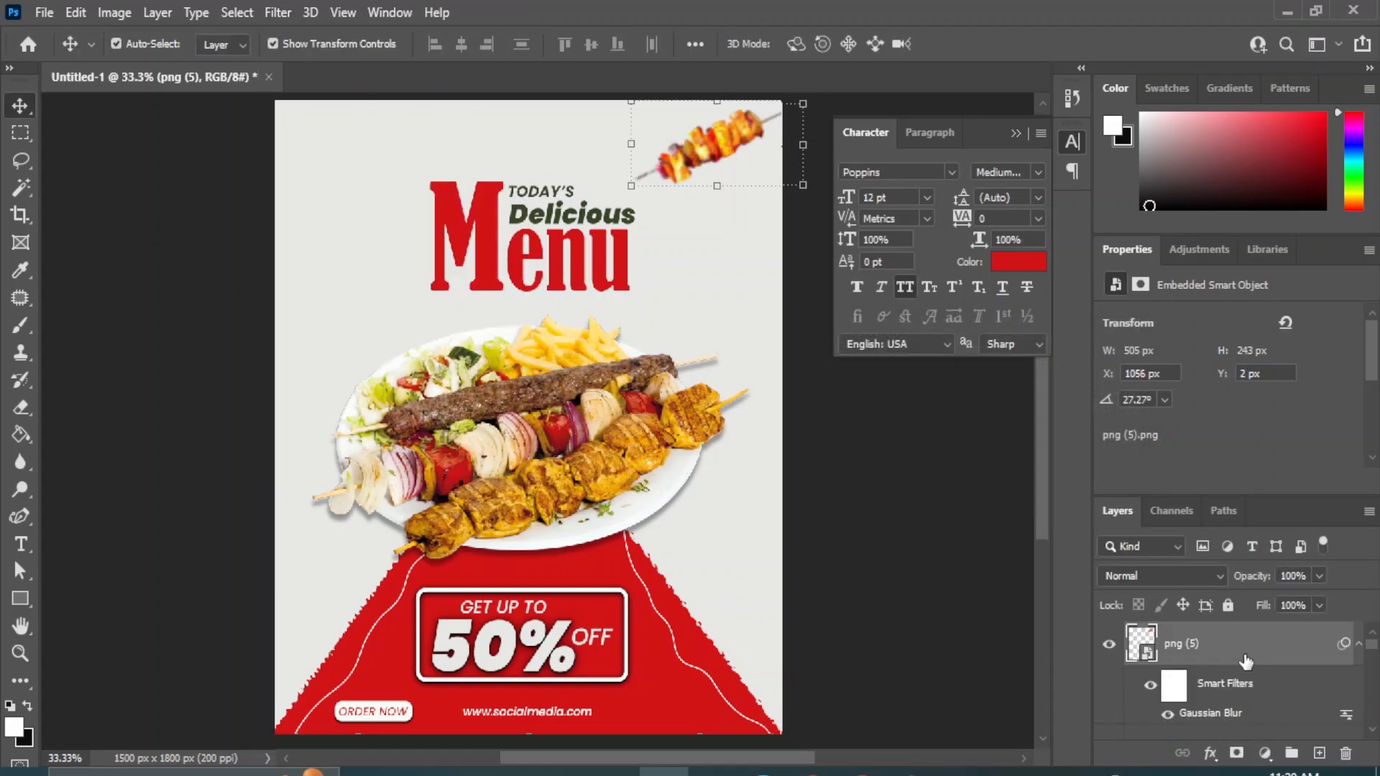
Duplicate the blurred skewer, move the copy to the poster's left edge above the plate and rotate it to -152.73°.
{"action": "left_click_drag", "start_coordinate": [1309, 714], "coordinate": [1319, 753]}
{"action": "left_click_drag", "start_coordinate": [712, 144], "coordinate": [345, 327]}
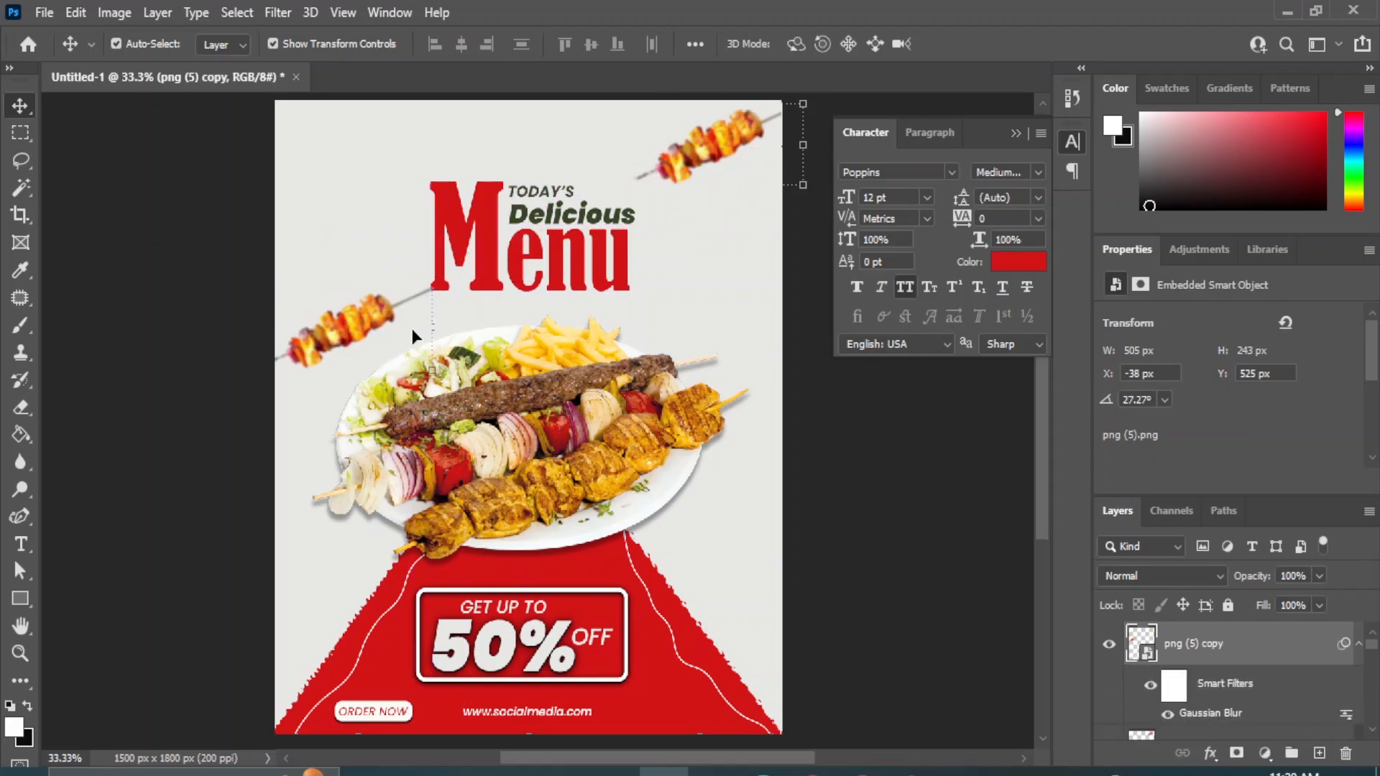
{"action": "key", "text": "ctrl+t"}
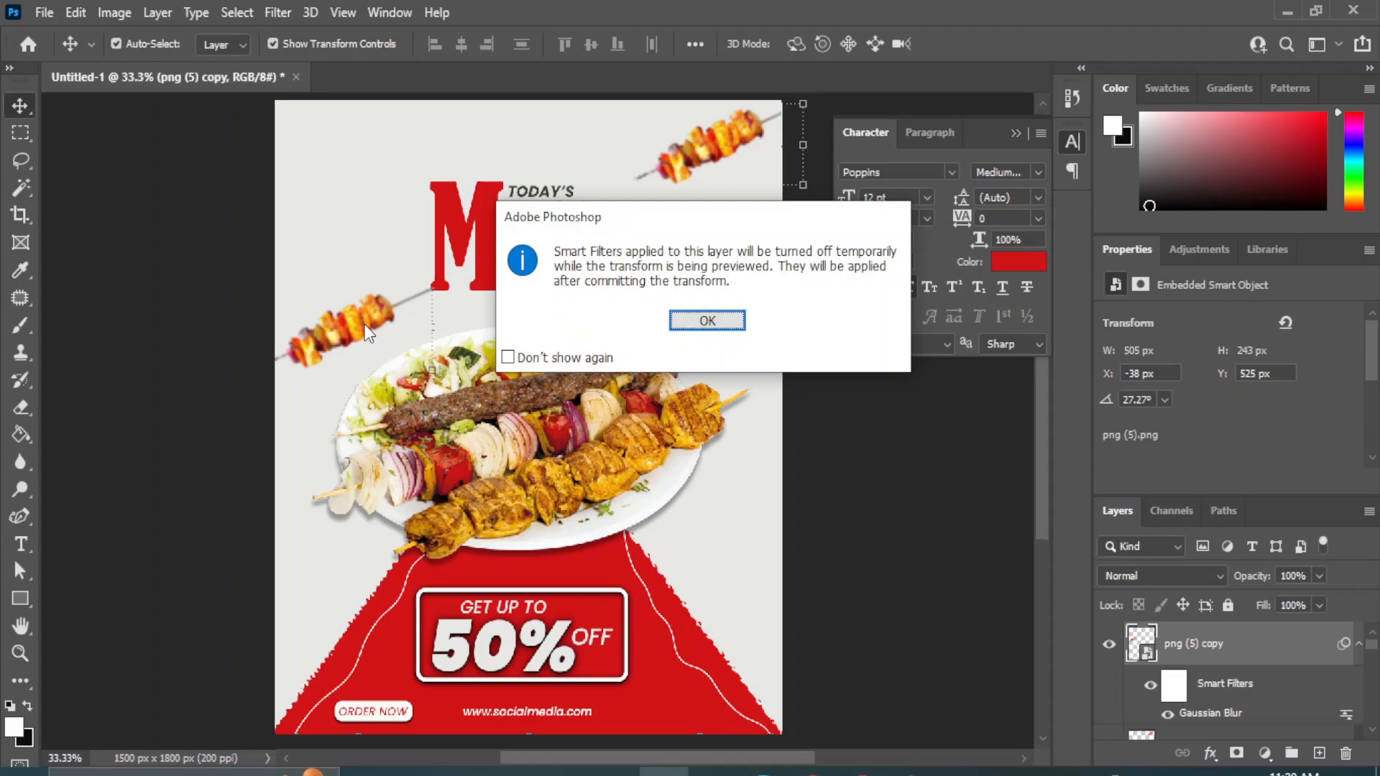
{"action": "left_click", "coordinate": [680, 316]}
{"action": "left_click_drag", "start_coordinate": [409, 318], "coordinate": [323, 291]}
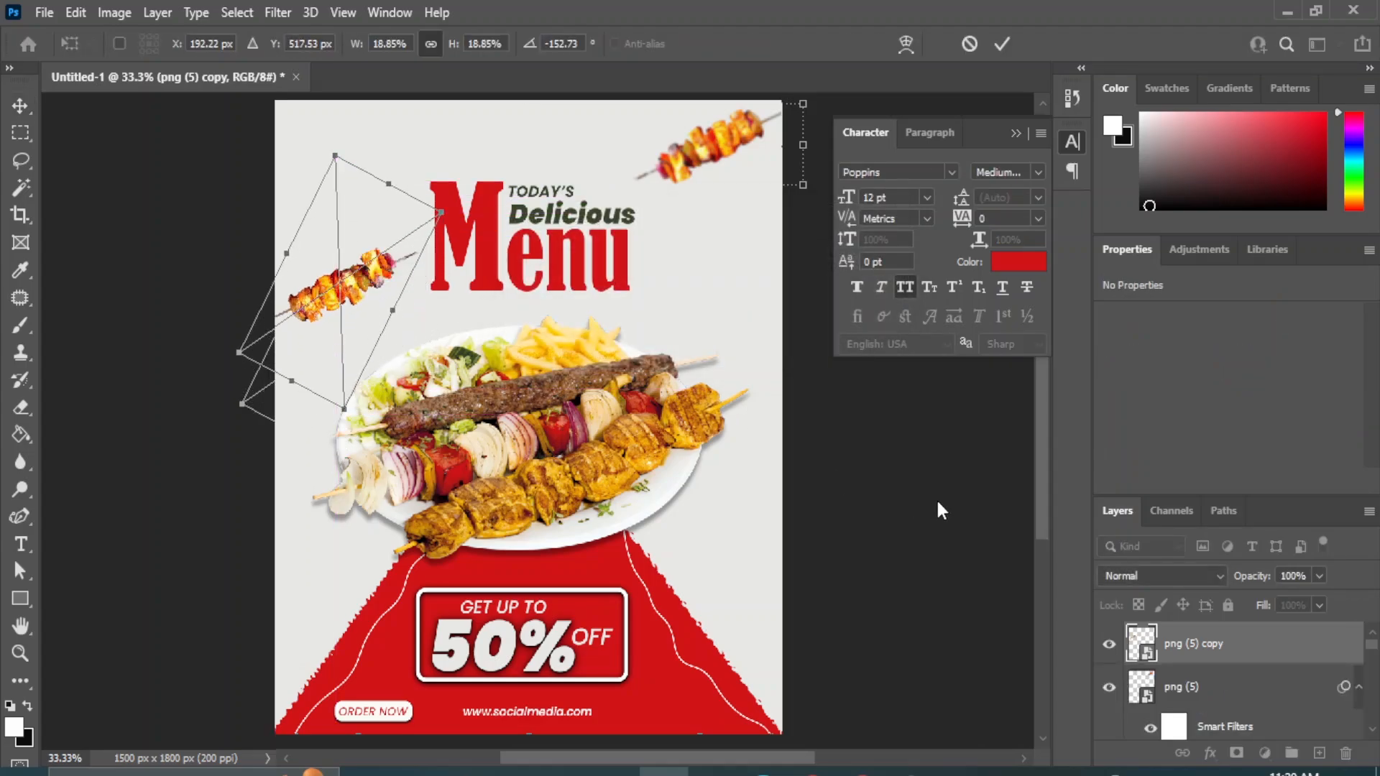
{"action": "key", "text": "Return"}
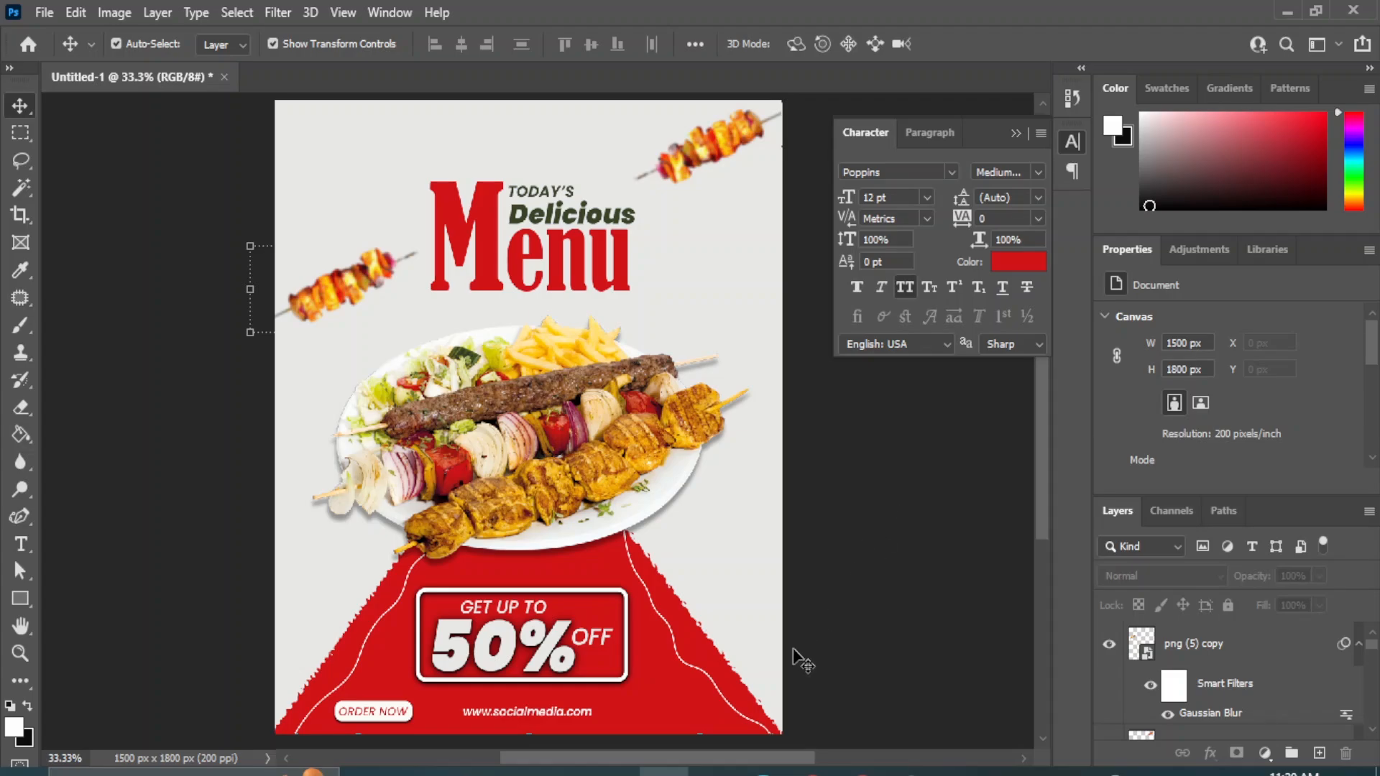
Place the png (4) onion slice image into the poster and scale it to about 94%.
{"action": "left_click", "coordinate": [654, 714]}
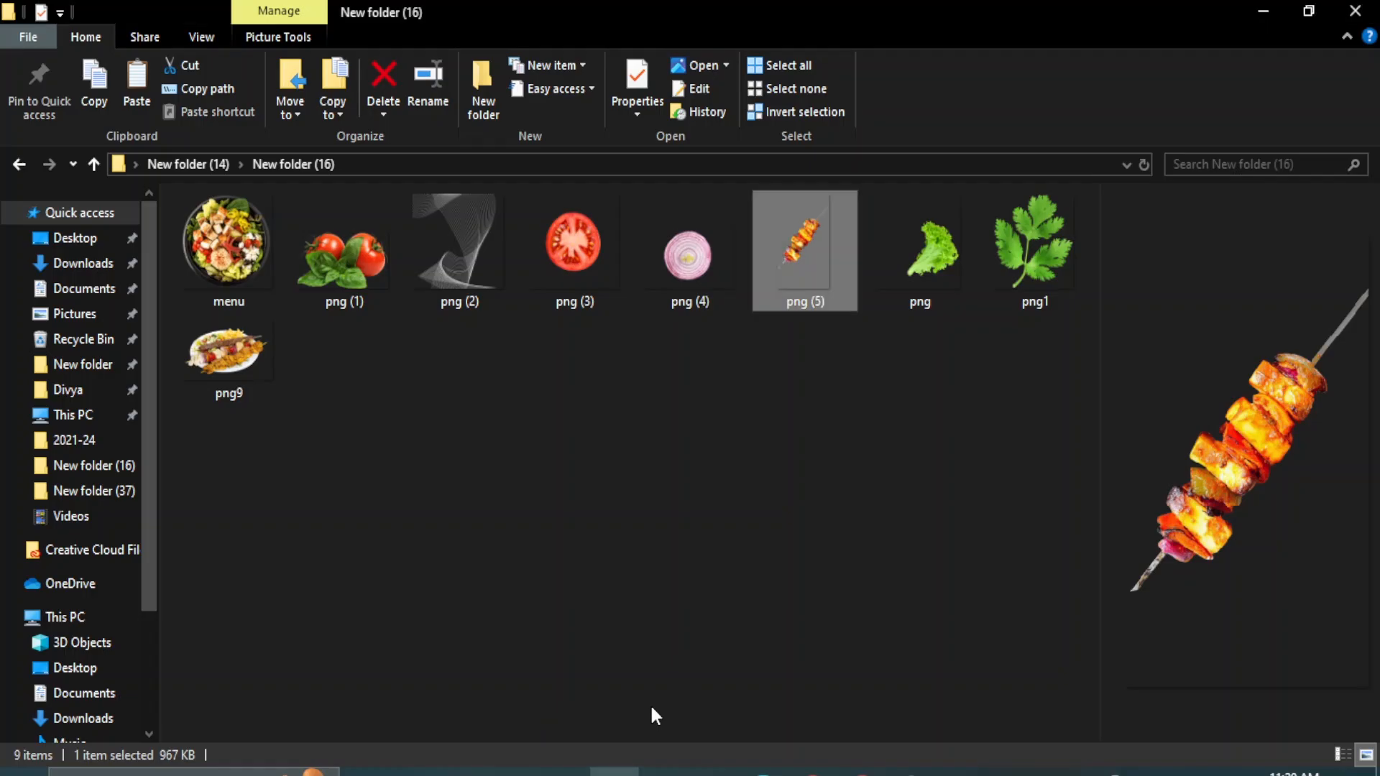
{"action": "left_click_drag", "start_coordinate": [688, 255], "coordinate": [714, 325]}
{"action": "left_click_drag", "start_coordinate": [414, 497], "coordinate": [529, 417]}
{"action": "left_click_drag", "start_coordinate": [593, 354], "coordinate": [725, 279]}
{"action": "left_click_drag", "start_coordinate": [659, 344], "coordinate": [663, 382]}
{"action": "left_click_drag", "start_coordinate": [734, 322], "coordinate": [771, 306]}
{"action": "left_click_drag", "start_coordinate": [703, 266], "coordinate": [626, 213]}
Position the onion slice partly over the poster's right edge beside the headline, at about X 1239 px, Y 388 px.
{"action": "left_click_drag", "start_coordinate": [706, 294], "coordinate": [746, 307]}
{"action": "key", "text": "Left"}
{"action": "key", "text": "Left"}
{"action": "key", "text": "Left"}
{"action": "key", "text": "Left"}
{"action": "key", "text": "Left"}
{"action": "key", "text": "Left"}
{"action": "key", "text": "Left"}
{"action": "key", "text": "Left"}
{"action": "key", "text": "Left"}
{"action": "key", "text": "Left"}
{"action": "key", "text": "Left"}
{"action": "key", "text": "Left"}
{"action": "key", "text": "Left"}
{"action": "key", "text": "Left"}
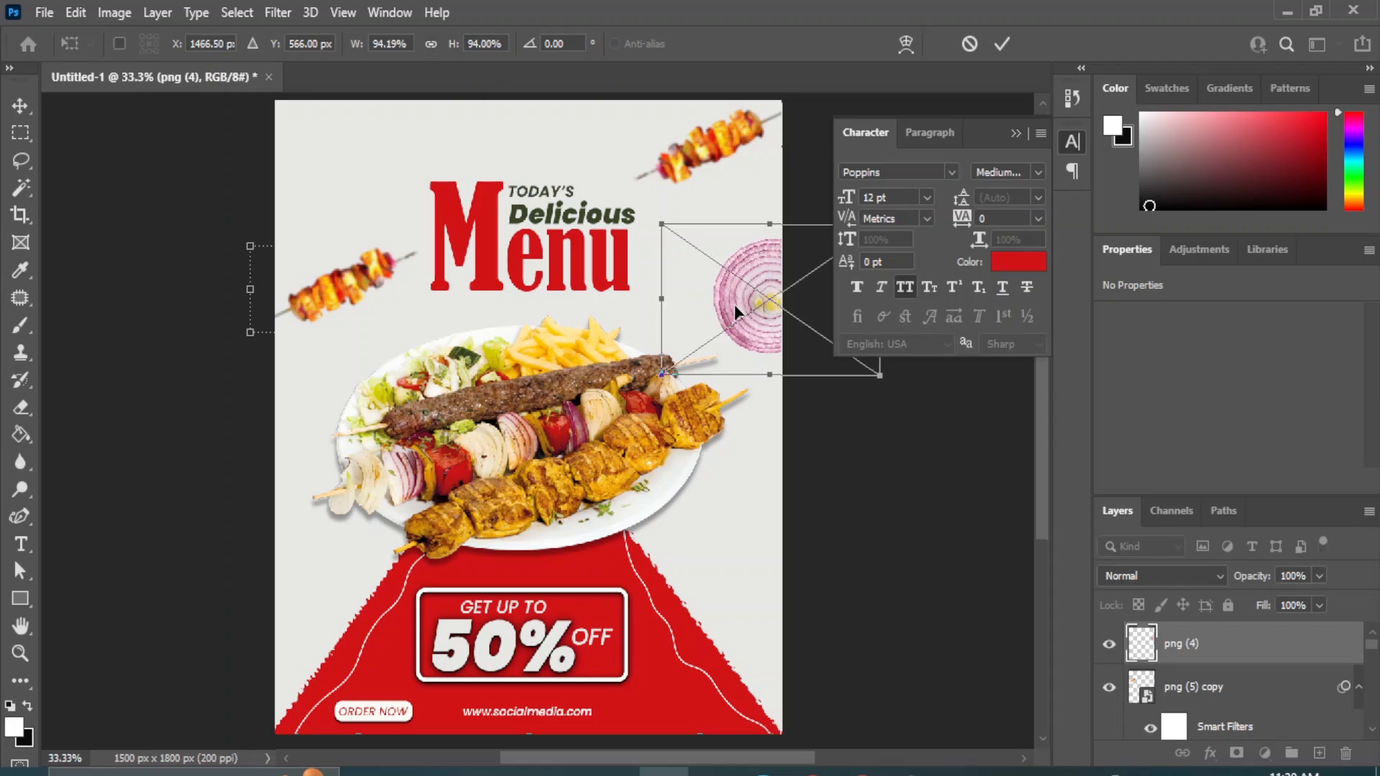
{"action": "key", "text": "Left"}
{"action": "key", "text": "Left"}
{"action": "key", "text": "Left"}
{"action": "key", "text": "Left"}
{"action": "key", "text": "Left"}
{"action": "key", "text": "Left"}
{"action": "key", "text": "Left"}
{"action": "key", "text": "Left"}
{"action": "key", "text": "Left"}
{"action": "key", "text": "Left"}
{"action": "key", "text": "Left"}
{"action": "key", "text": "Left"}
{"action": "key", "text": "Left"}
{"action": "key", "text": "Left"}
{"action": "key", "text": "Left"}
{"action": "key", "text": "Left"}
{"action": "key", "text": "Left"}
{"action": "key", "text": "Left"}
{"action": "key", "text": "Left"}
{"action": "key", "text": "Left"}
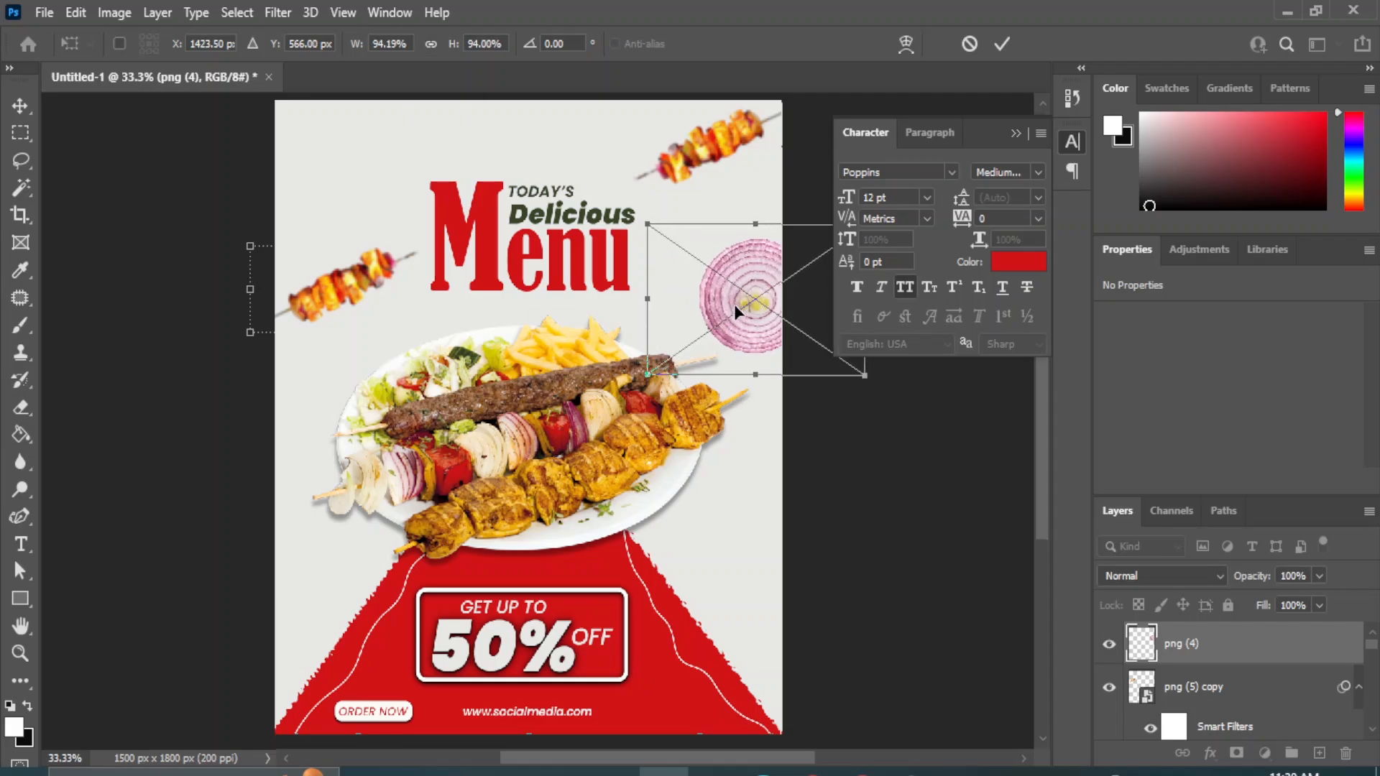
{"action": "key", "text": "Return"}
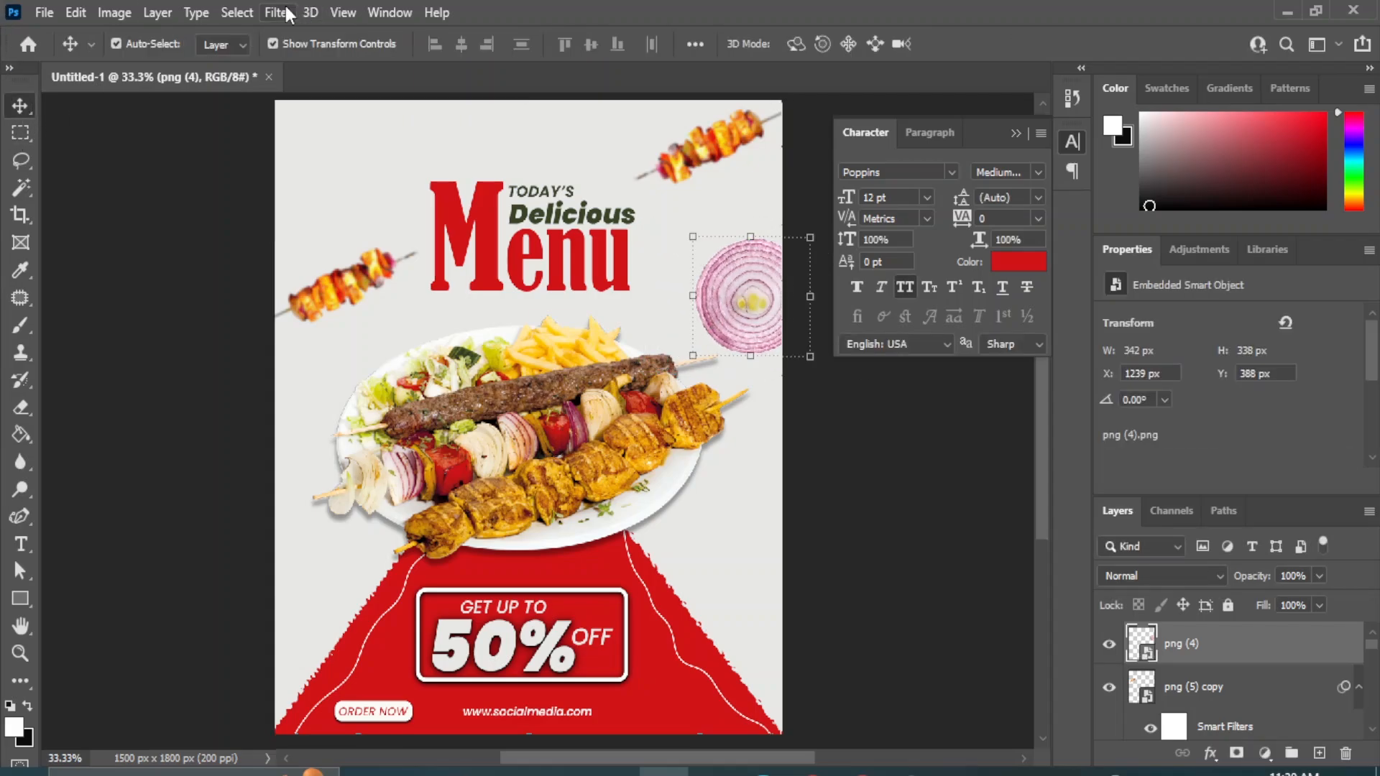
Apply a Gaussian Blur with a radius of about 4.5 px to the onion slice.
{"action": "left_click", "coordinate": [278, 12]}
{"action": "mouse_move", "coordinate": [291, 280]}
{"action": "left_click", "coordinate": [578, 361]}
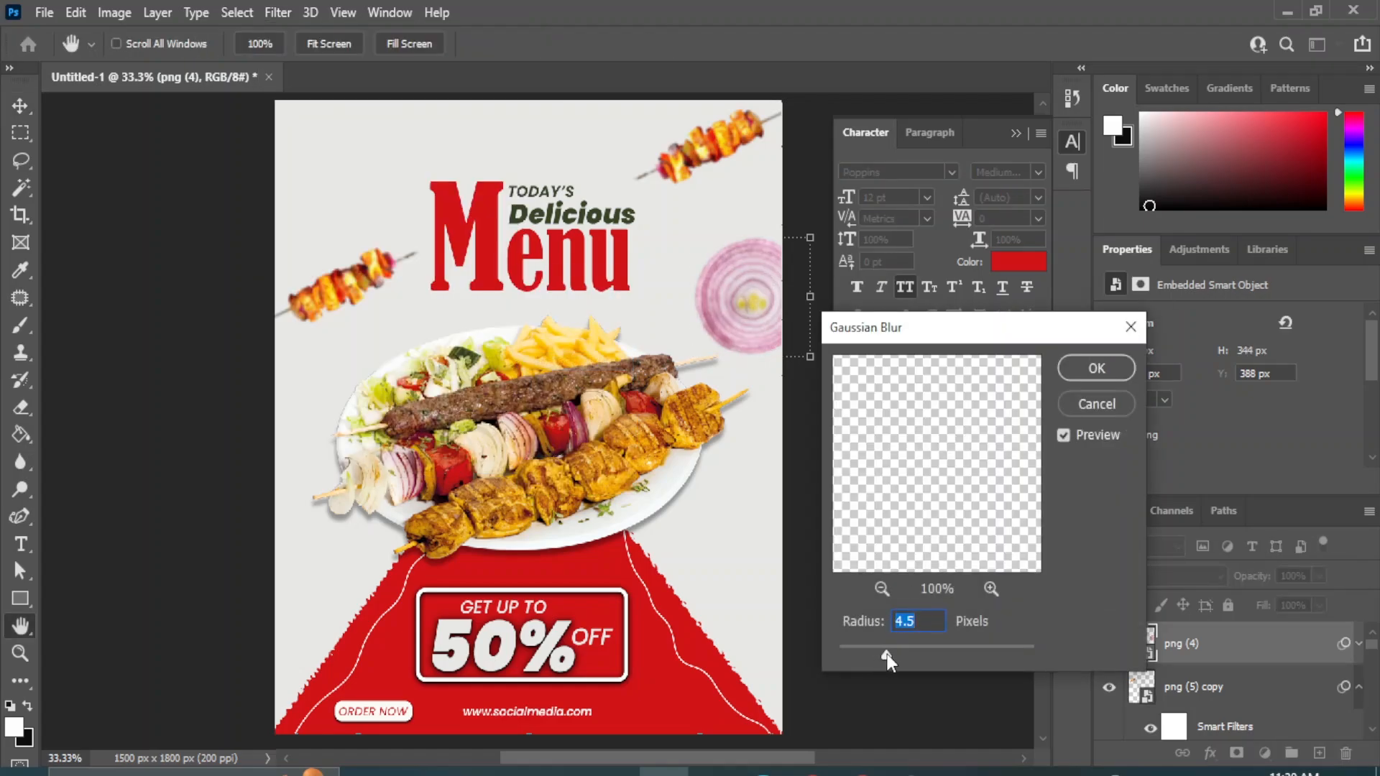
{"action": "left_click_drag", "start_coordinate": [898, 655], "coordinate": [893, 654]}
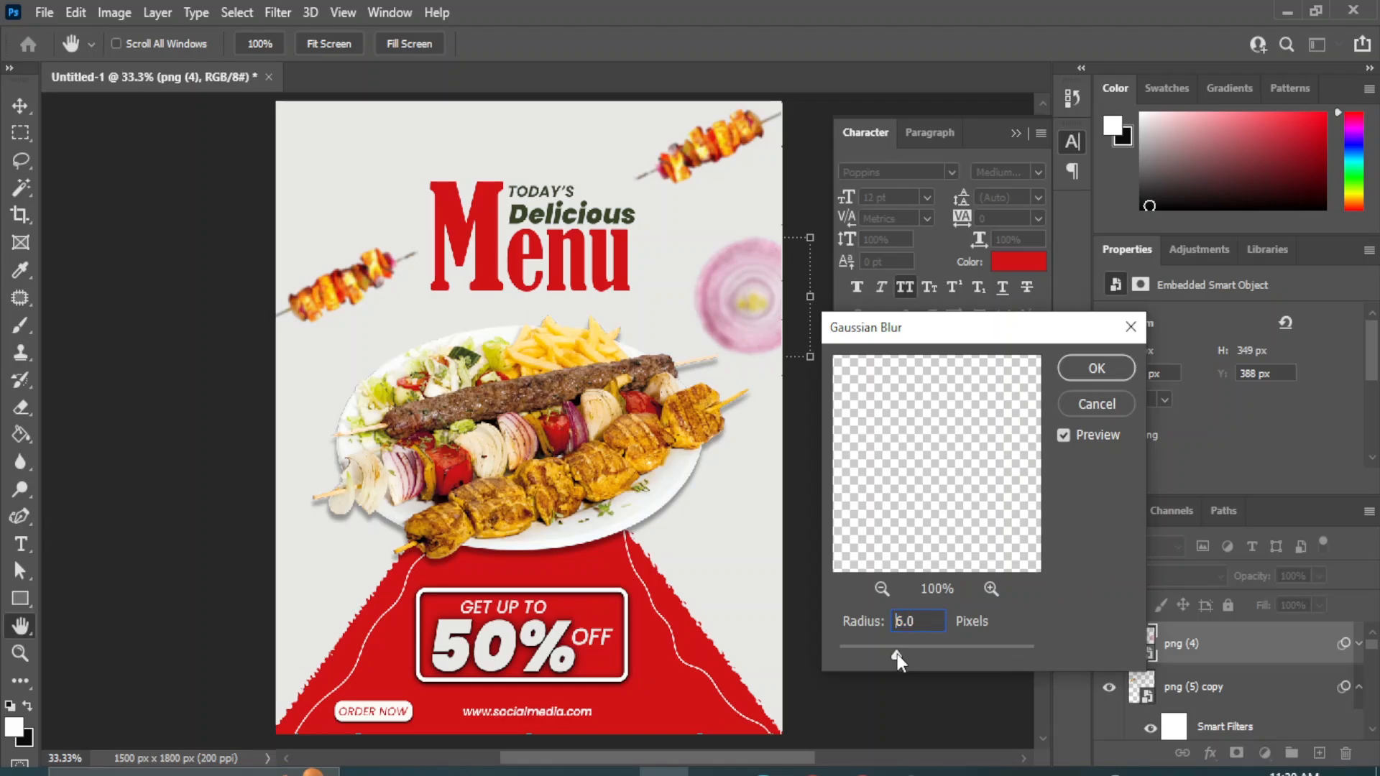
{"action": "left_click", "coordinate": [1098, 368]}
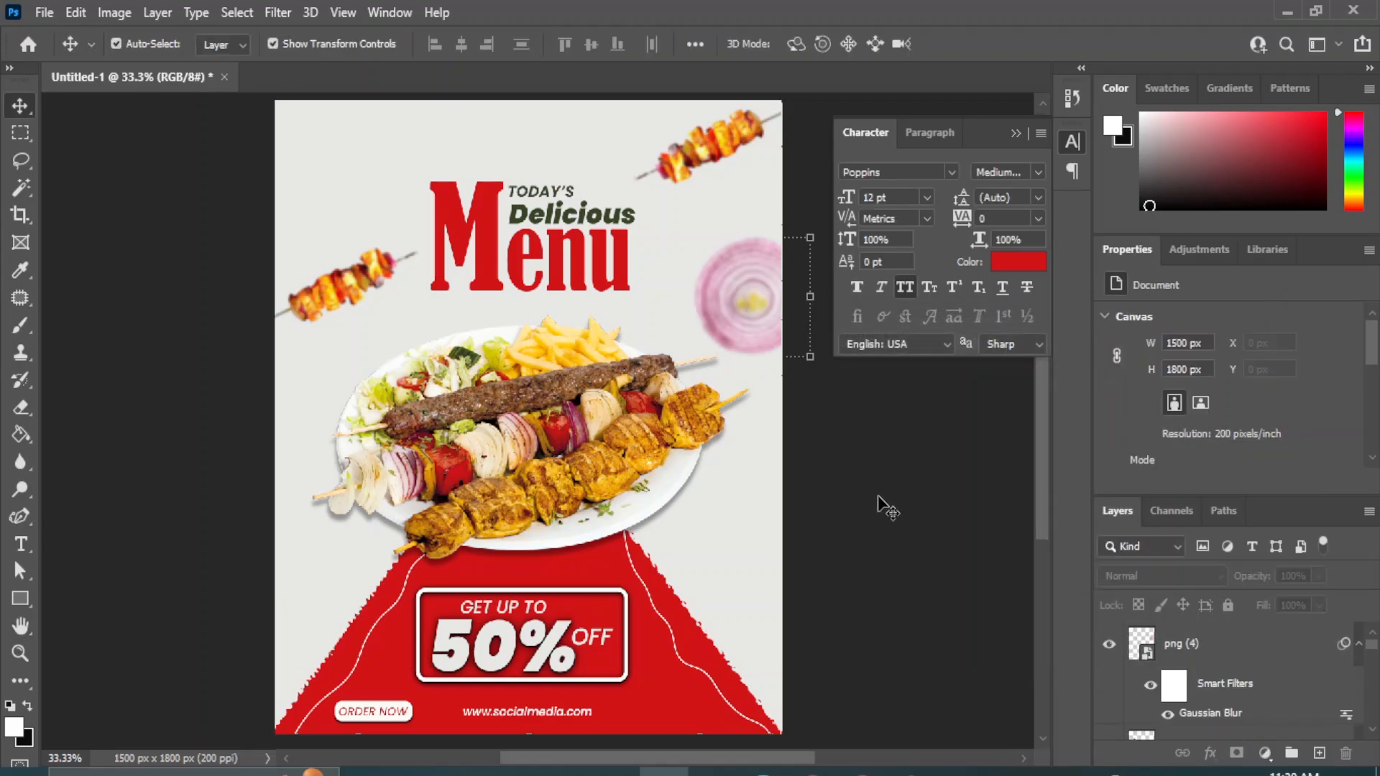
Place the png (3) tomato slice image, scaled to 11.58%, in the empty area below the plate's right side.
{"action": "mouse_move", "coordinate": [647, 769]}
{"action": "left_click", "coordinate": [675, 647]}
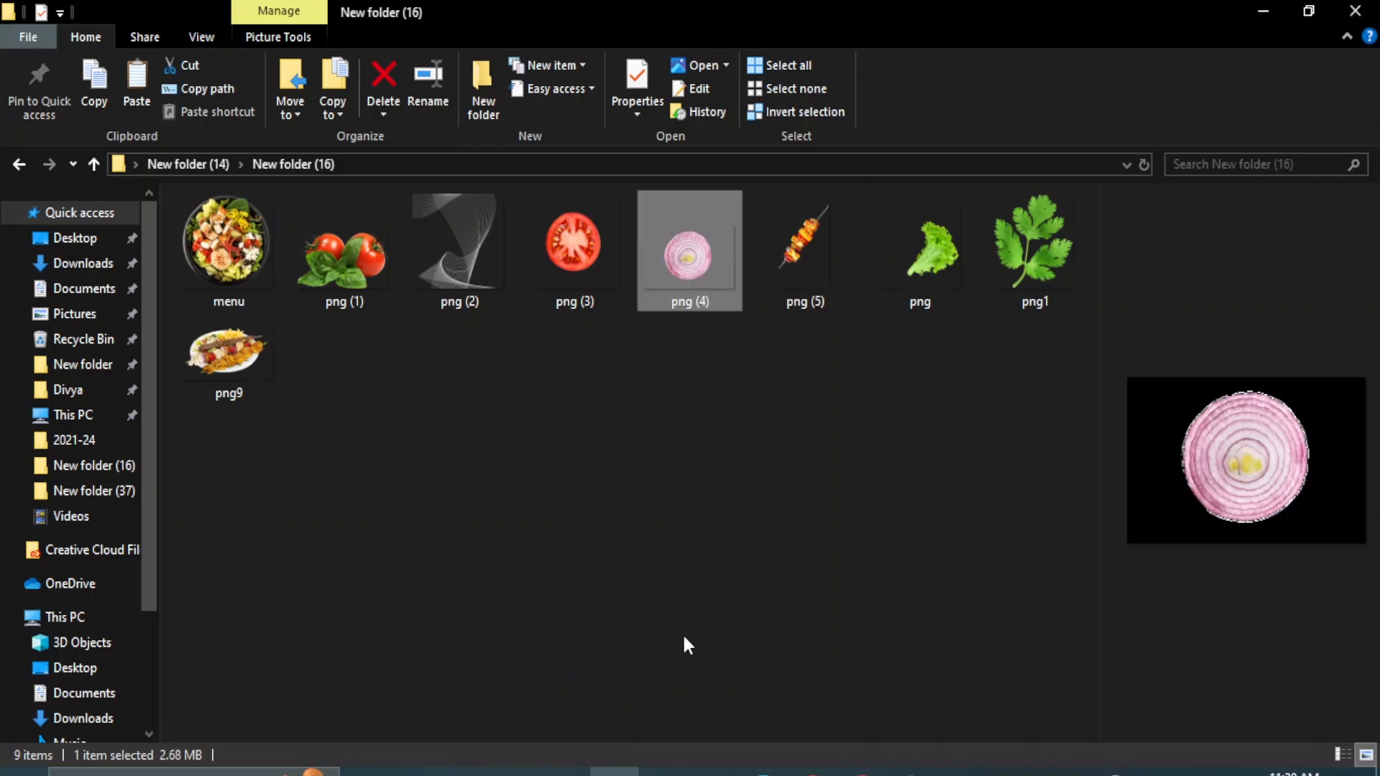
{"action": "left_click", "coordinate": [654, 582]}
{"action": "left_click_drag", "start_coordinate": [590, 246], "coordinate": [725, 546]}
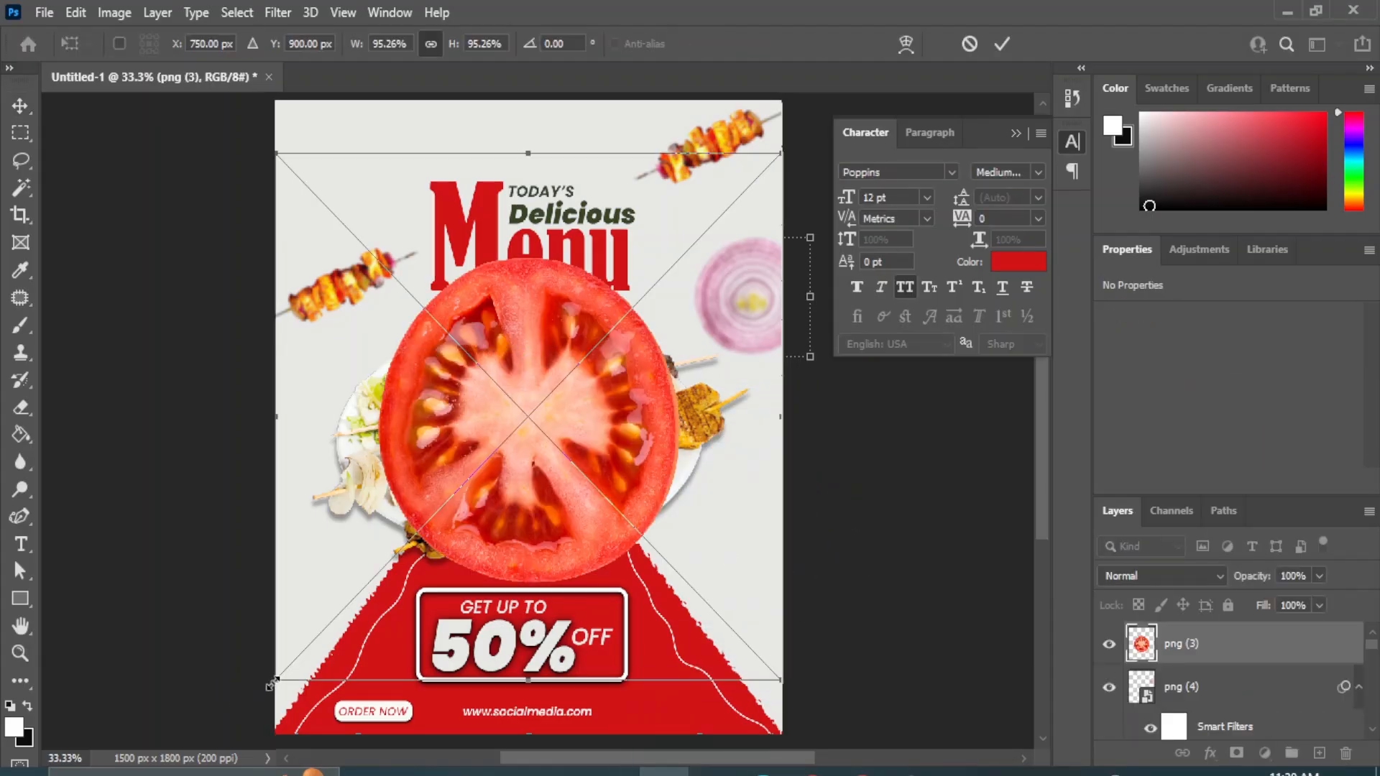
{"action": "left_click_drag", "start_coordinate": [271, 683], "coordinate": [669, 273]}
{"action": "left_click_drag", "start_coordinate": [722, 215], "coordinate": [722, 551]}
{"action": "left_click_drag", "start_coordinate": [666, 613], "coordinate": [752, 505]}
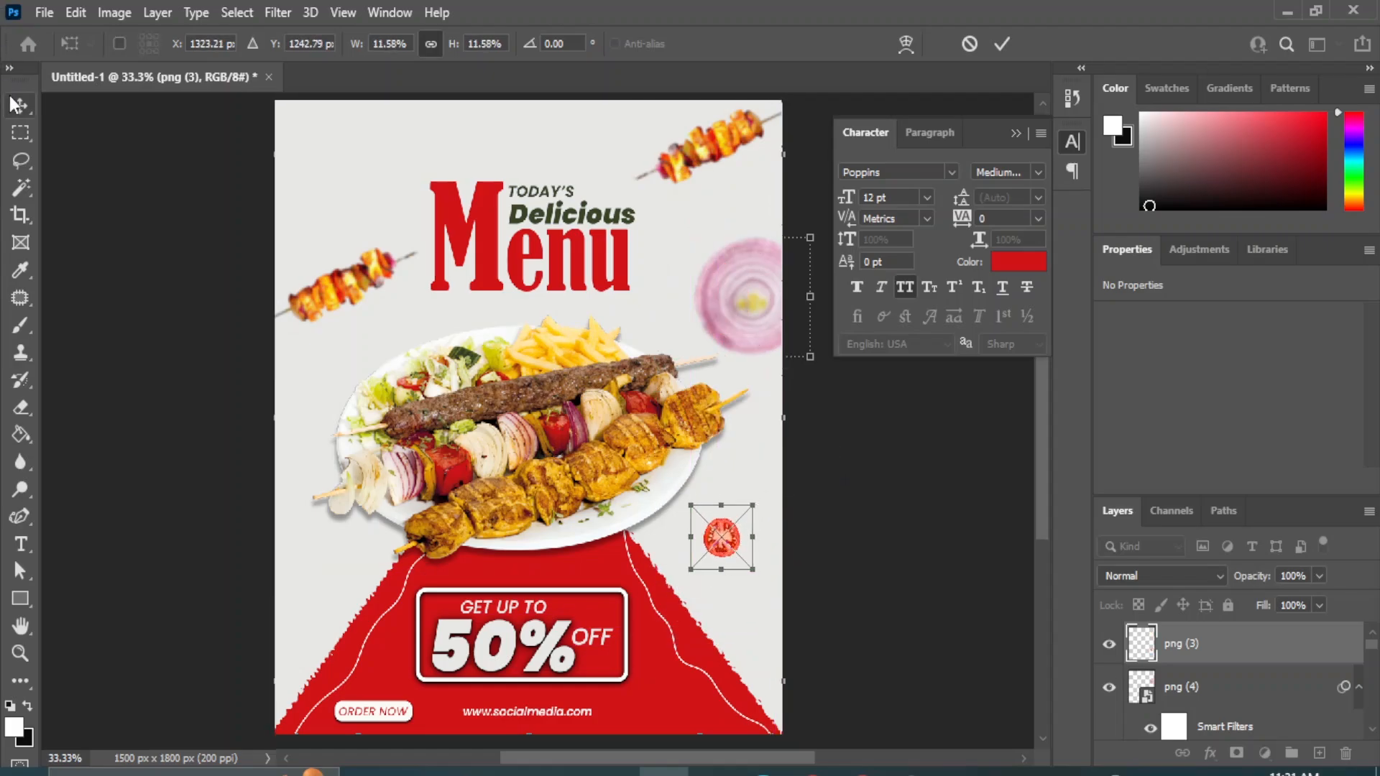
{"action": "key", "text": "Return"}
Apply a Gaussian Blur with a 4.5 px radius to the small tomato slice.
{"action": "left_click", "coordinate": [277, 13]}
{"action": "mouse_move", "coordinate": [467, 280]}
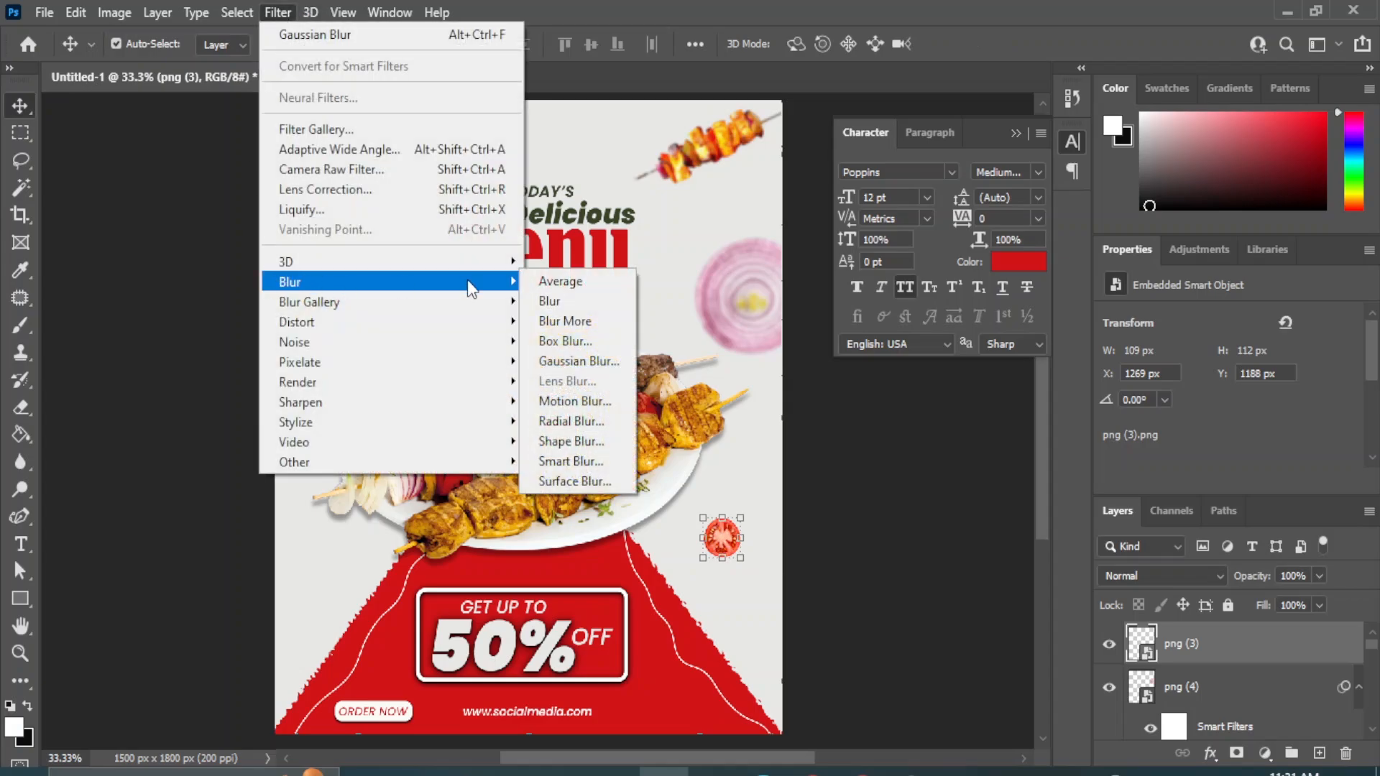
{"action": "left_click", "coordinate": [578, 362]}
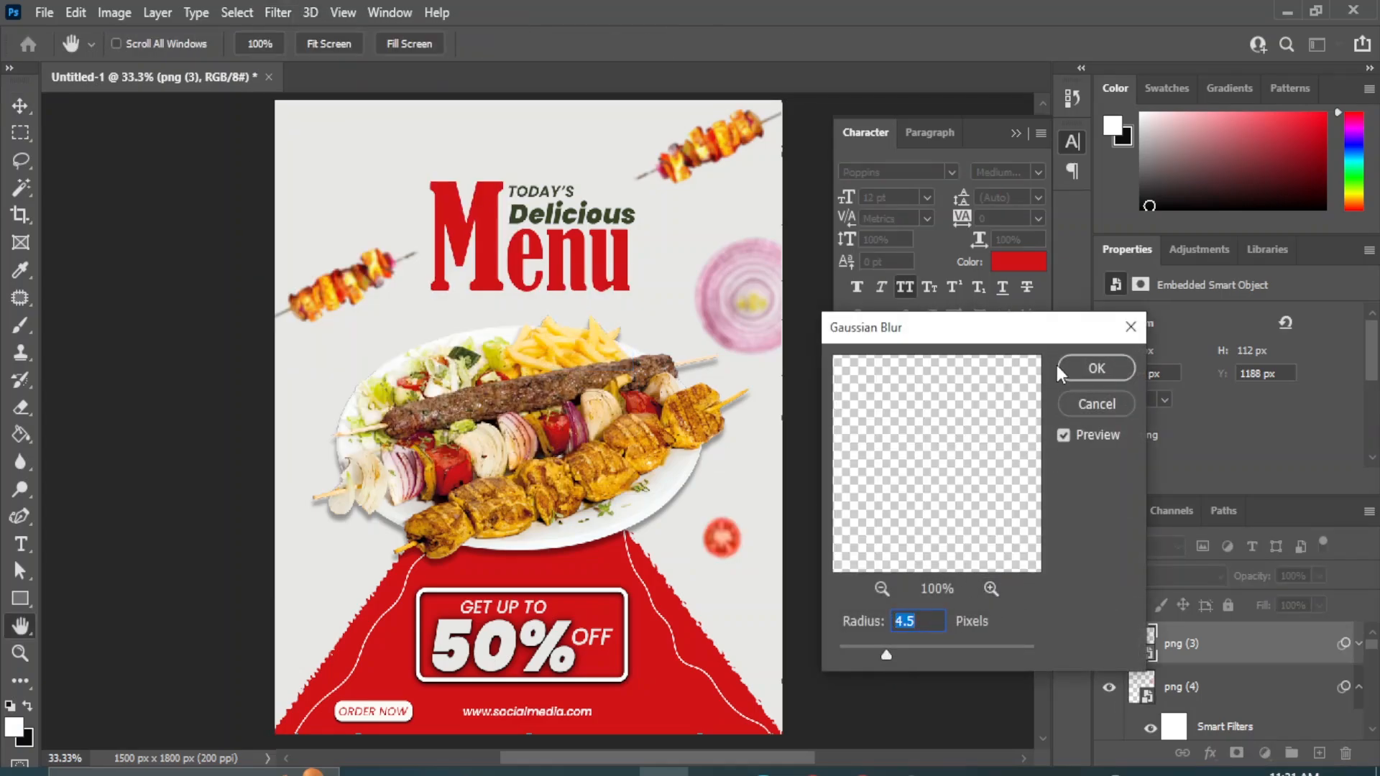
{"action": "left_click", "coordinate": [1095, 370]}
{"action": "left_click", "coordinate": [886, 591]}
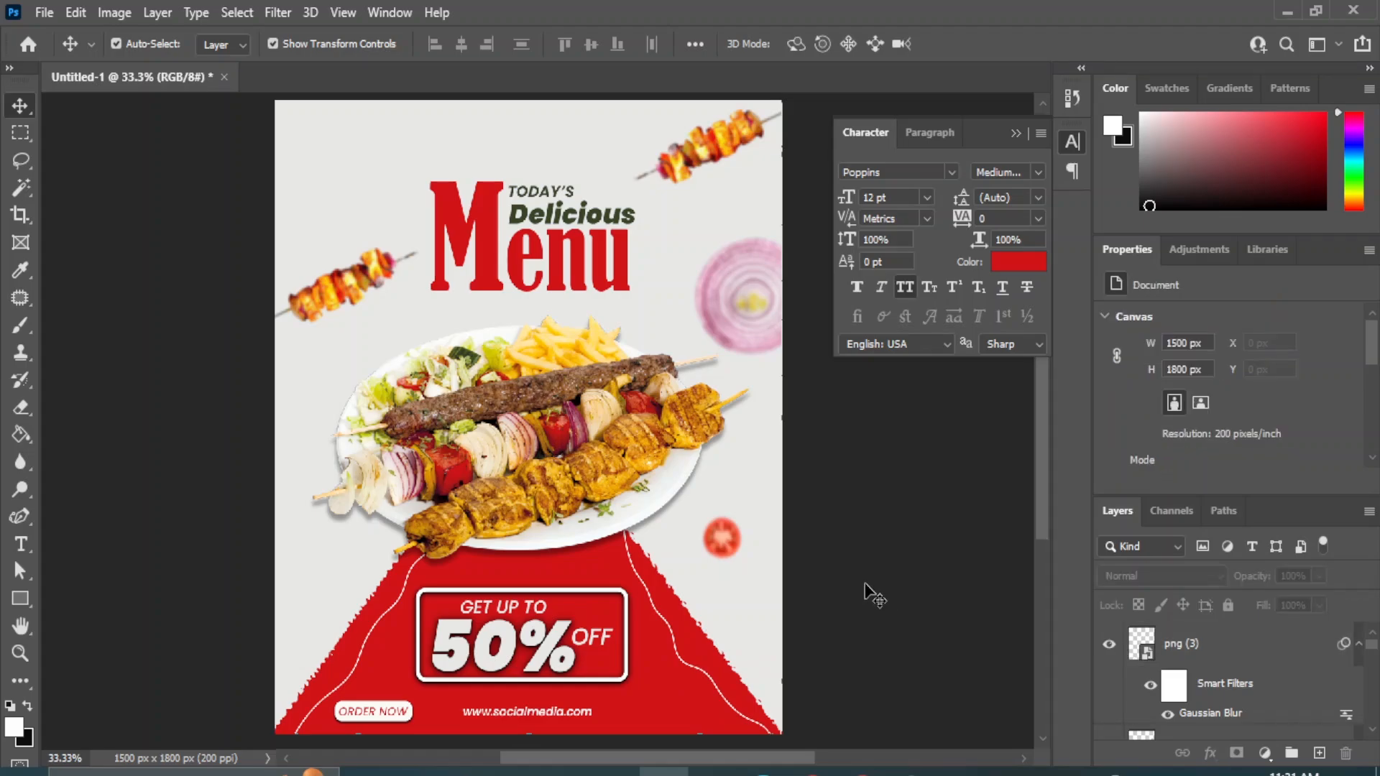
Place the png (1) tomatoes and basil image, scaled to 6.97%, partly outside the poster's upper-left corner.
{"action": "mouse_move", "coordinate": [615, 771]}
{"action": "left_click", "coordinate": [640, 719]}
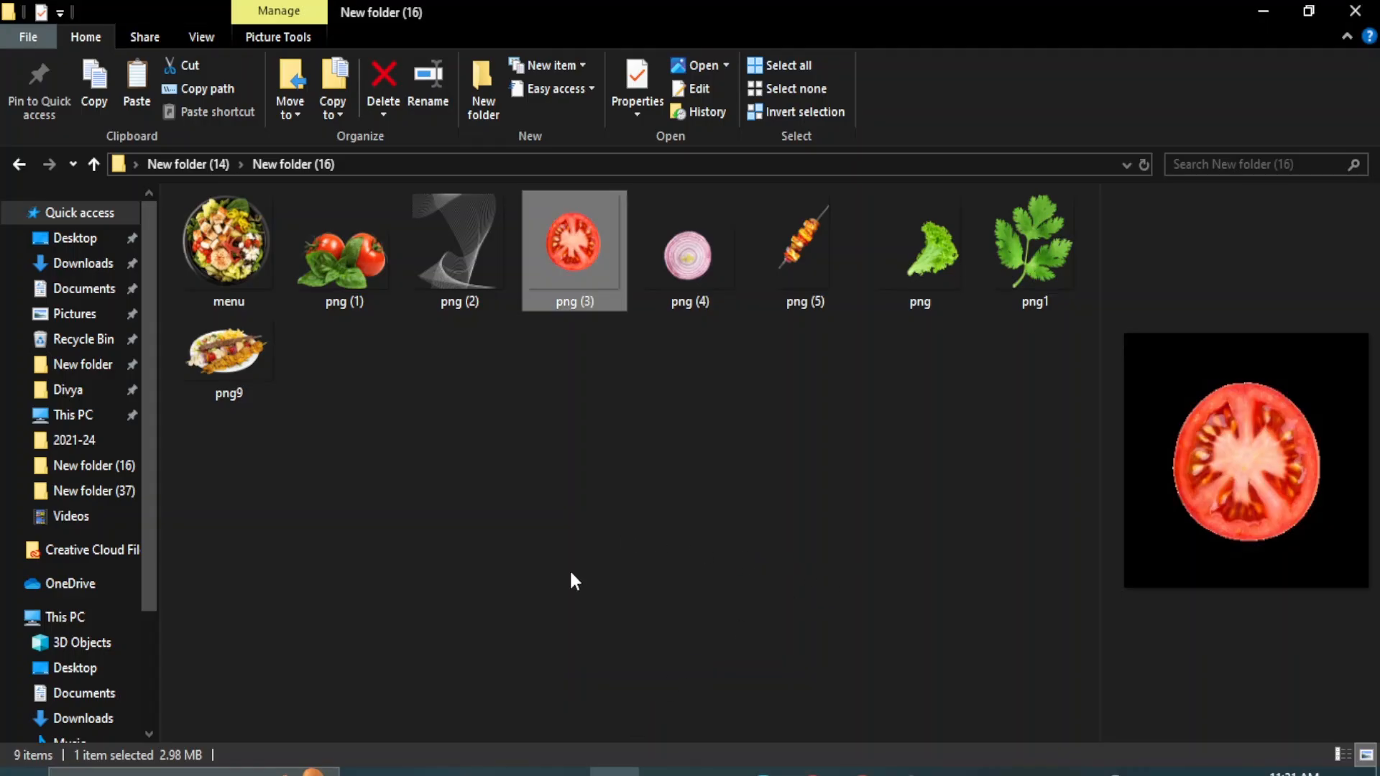
{"action": "left_click_drag", "start_coordinate": [360, 250], "coordinate": [369, 204]}
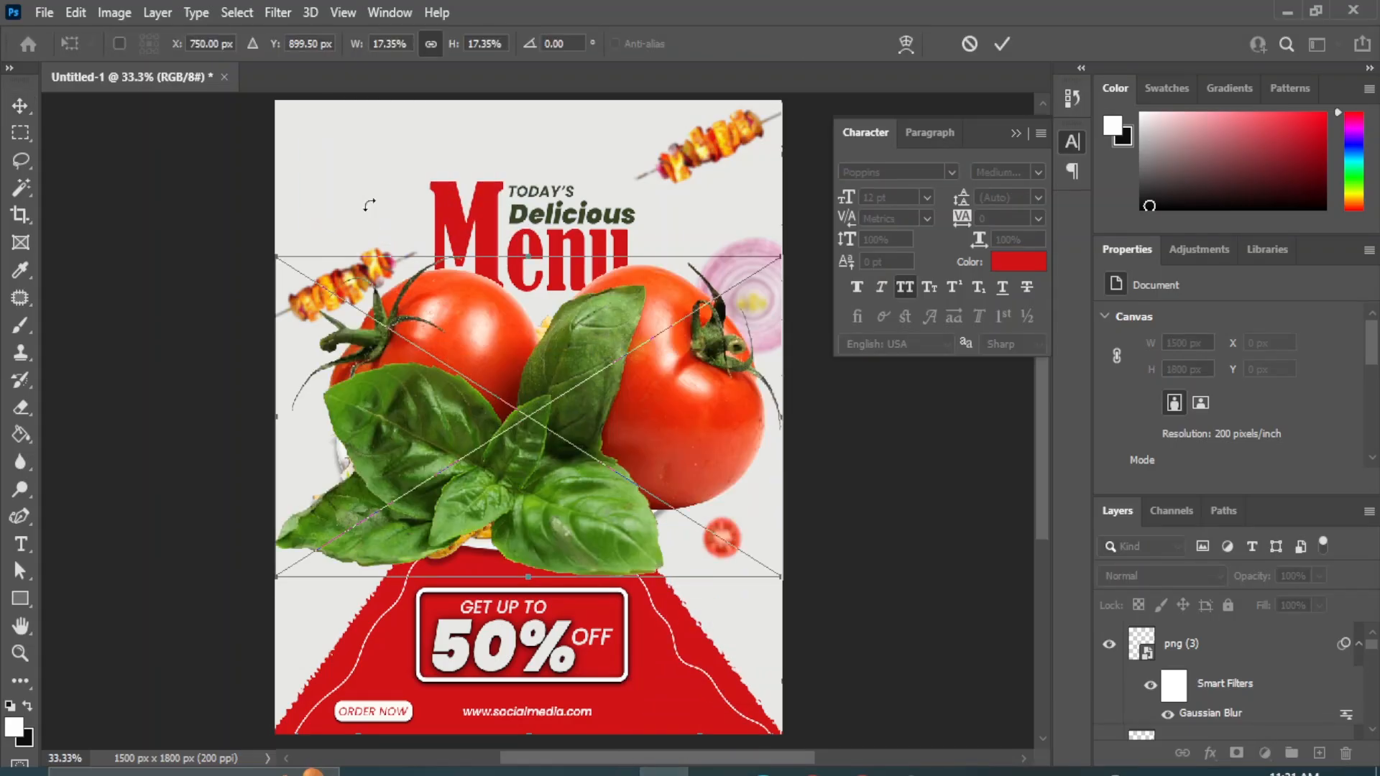
{"action": "left_click_drag", "start_coordinate": [276, 576], "coordinate": [714, 404]}
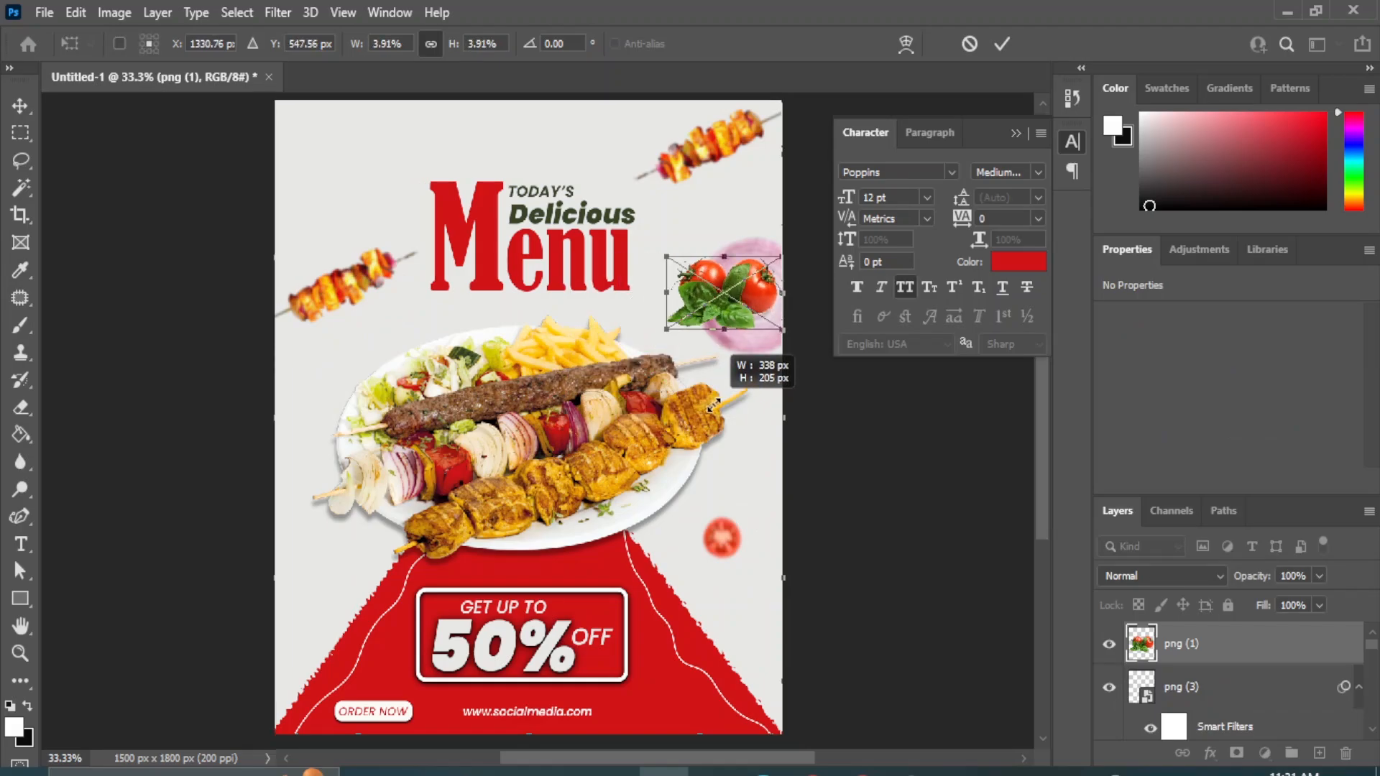
{"action": "left_click_drag", "start_coordinate": [717, 279], "coordinate": [345, 126]}
{"action": "left_click_drag", "start_coordinate": [393, 185], "coordinate": [429, 205]}
{"action": "left_click_drag", "start_coordinate": [378, 137], "coordinate": [370, 130]}
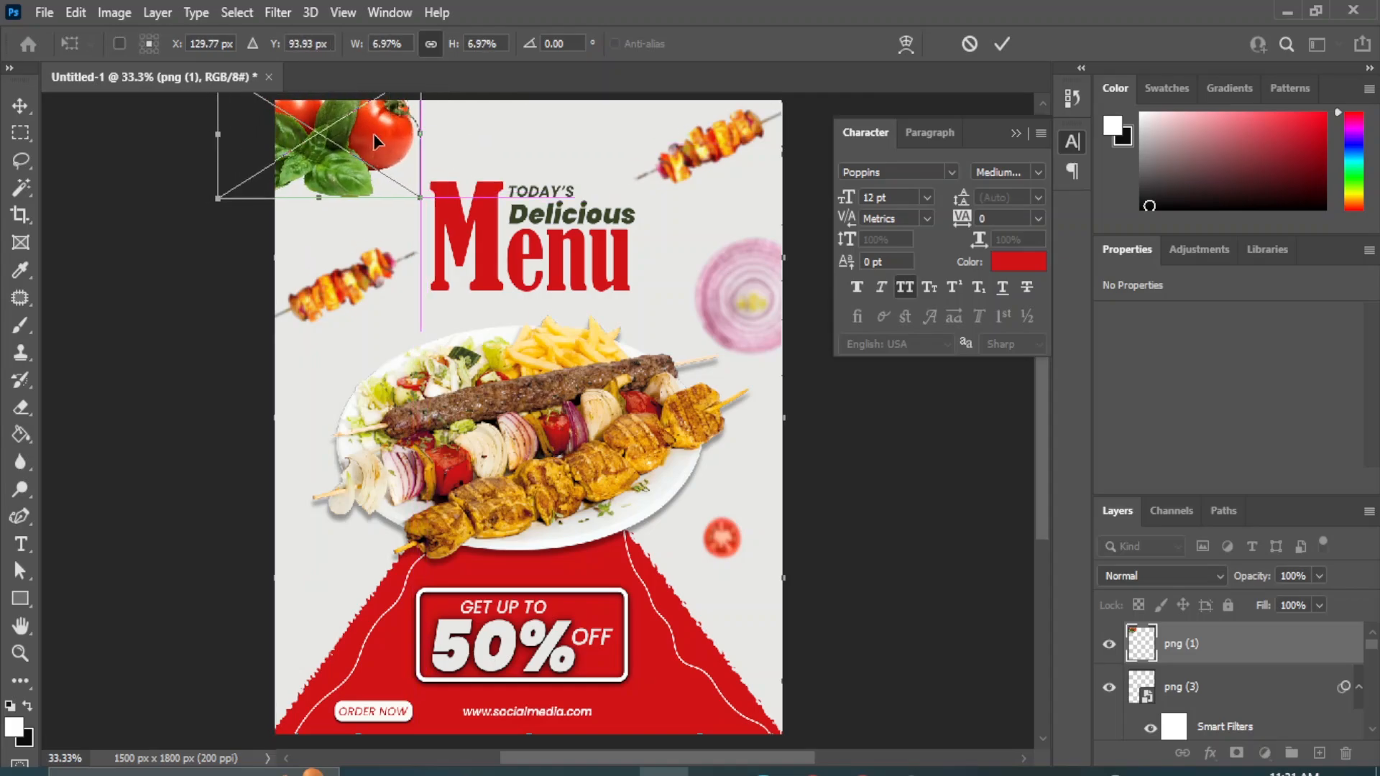
{"action": "left_click", "coordinate": [20, 105]}
Apply a Gaussian Blur with a 6.6 px radius to the tomatoes and basil image.
{"action": "left_click", "coordinate": [277, 12]}
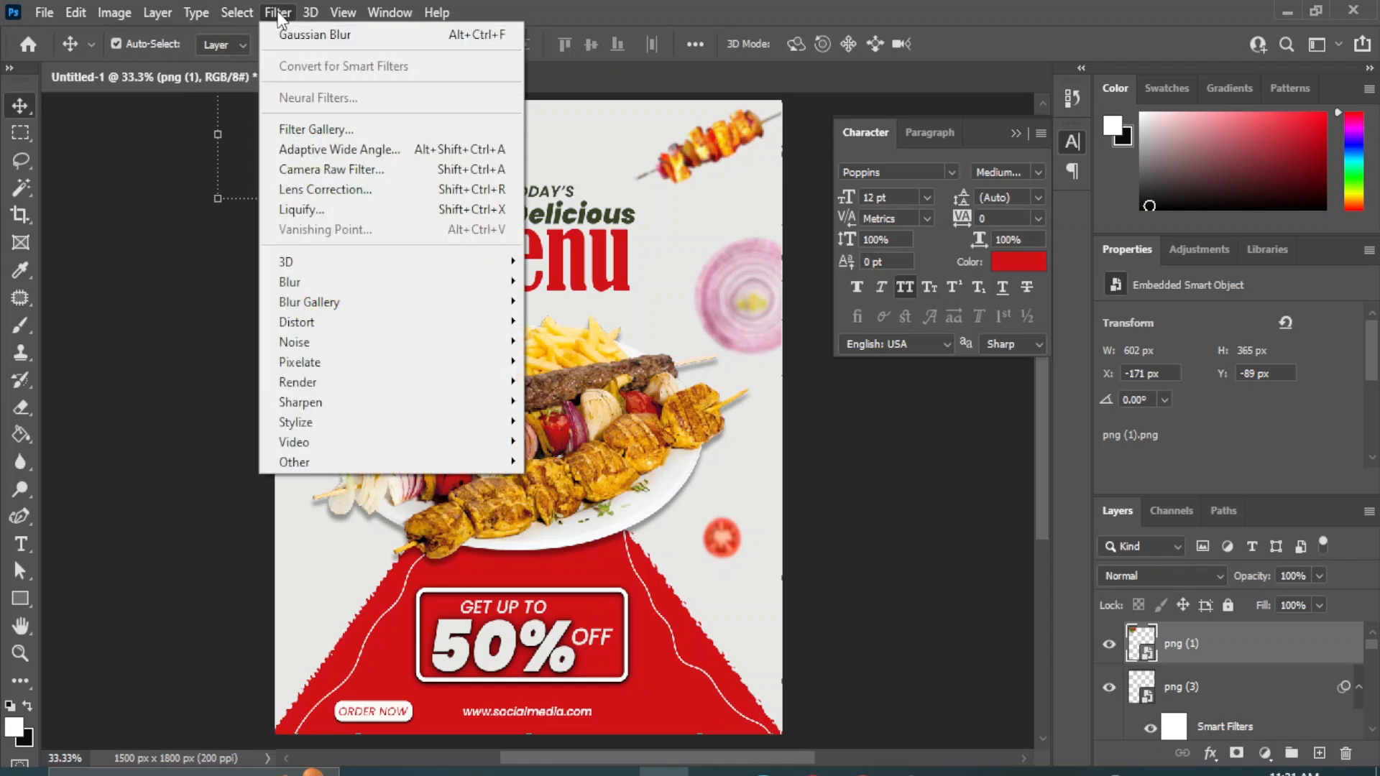
{"action": "mouse_move", "coordinate": [318, 284]}
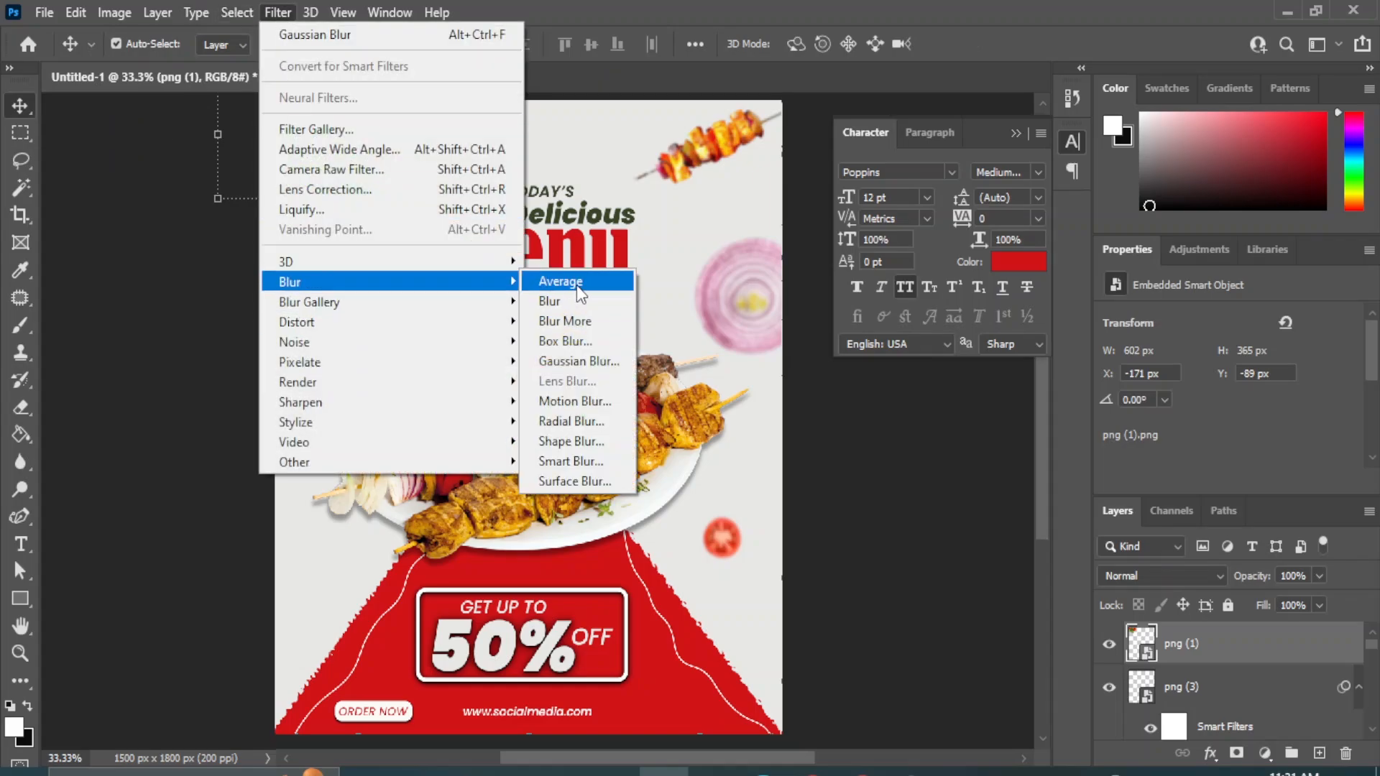
{"action": "left_click", "coordinate": [574, 363]}
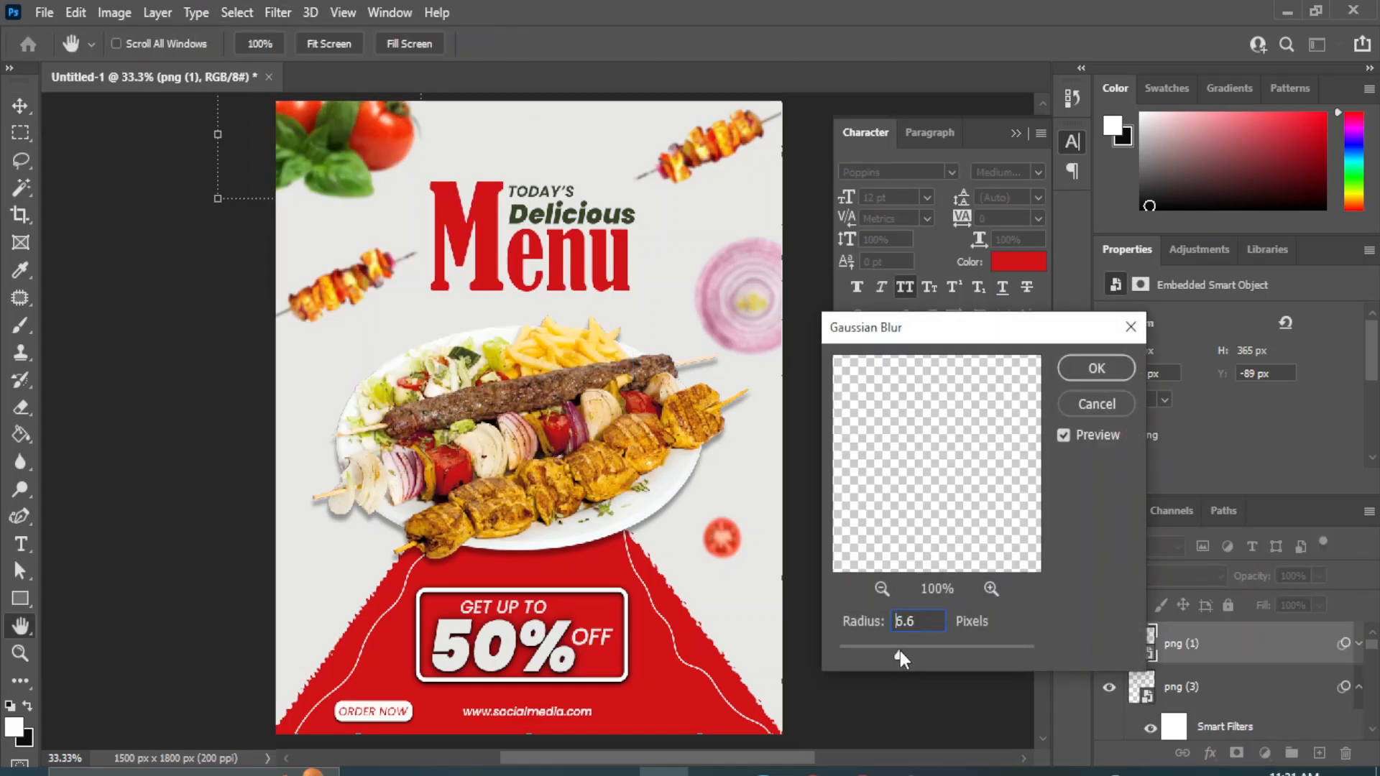
{"action": "left_click", "coordinate": [1097, 369]}
Duplicate the blurred onion slice, scale the copy to 32.09%, and place it in the empty area below the plate's left side.
{"action": "left_click", "coordinate": [724, 298]}
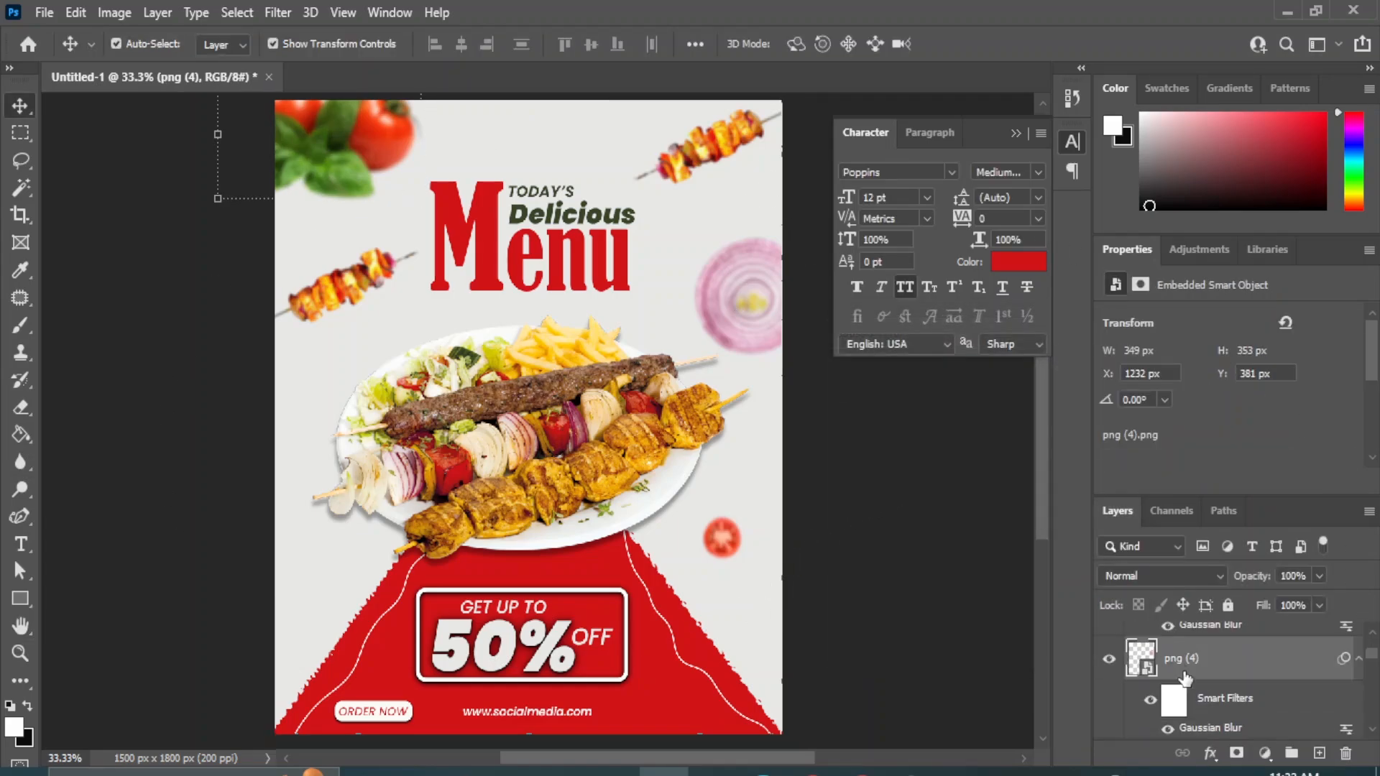
{"action": "left_click_drag", "start_coordinate": [712, 256], "coordinate": [346, 588]}
{"action": "key", "text": "ctrl+t"}
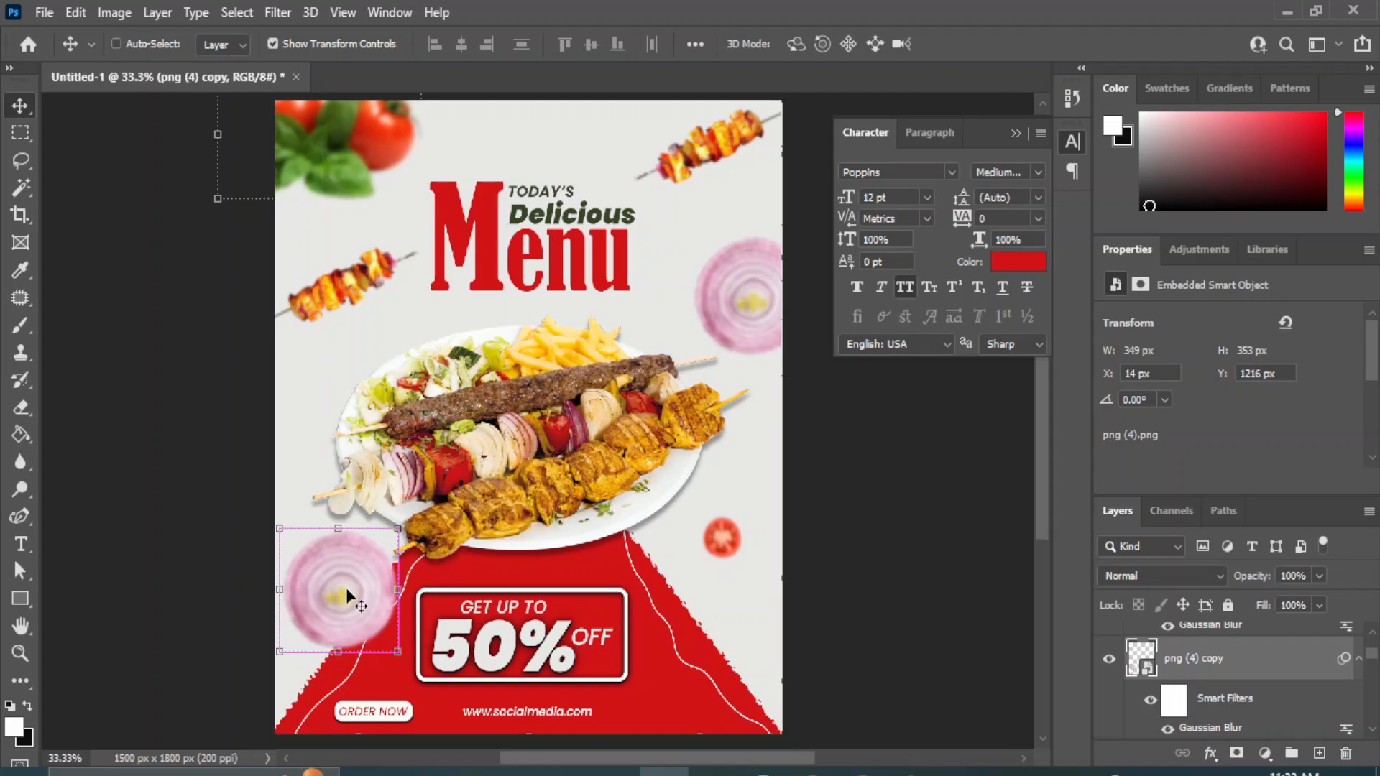
{"action": "left_click", "coordinate": [706, 320]}
{"action": "left_click_drag", "start_coordinate": [397, 652], "coordinate": [328, 623]}
{"action": "left_click_drag", "start_coordinate": [290, 550], "coordinate": [317, 568]}
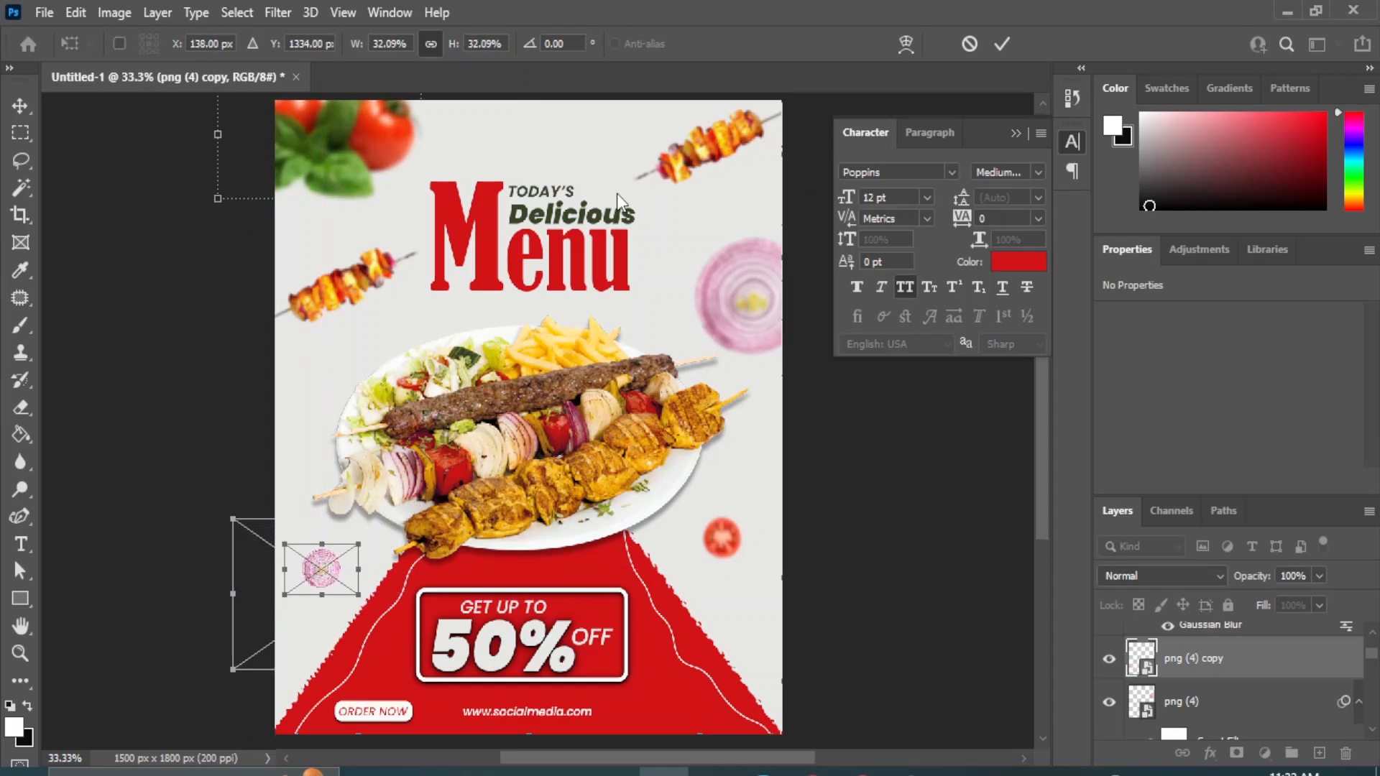
{"action": "left_click", "coordinate": [20, 106]}
{"action": "left_click", "coordinate": [913, 588]}
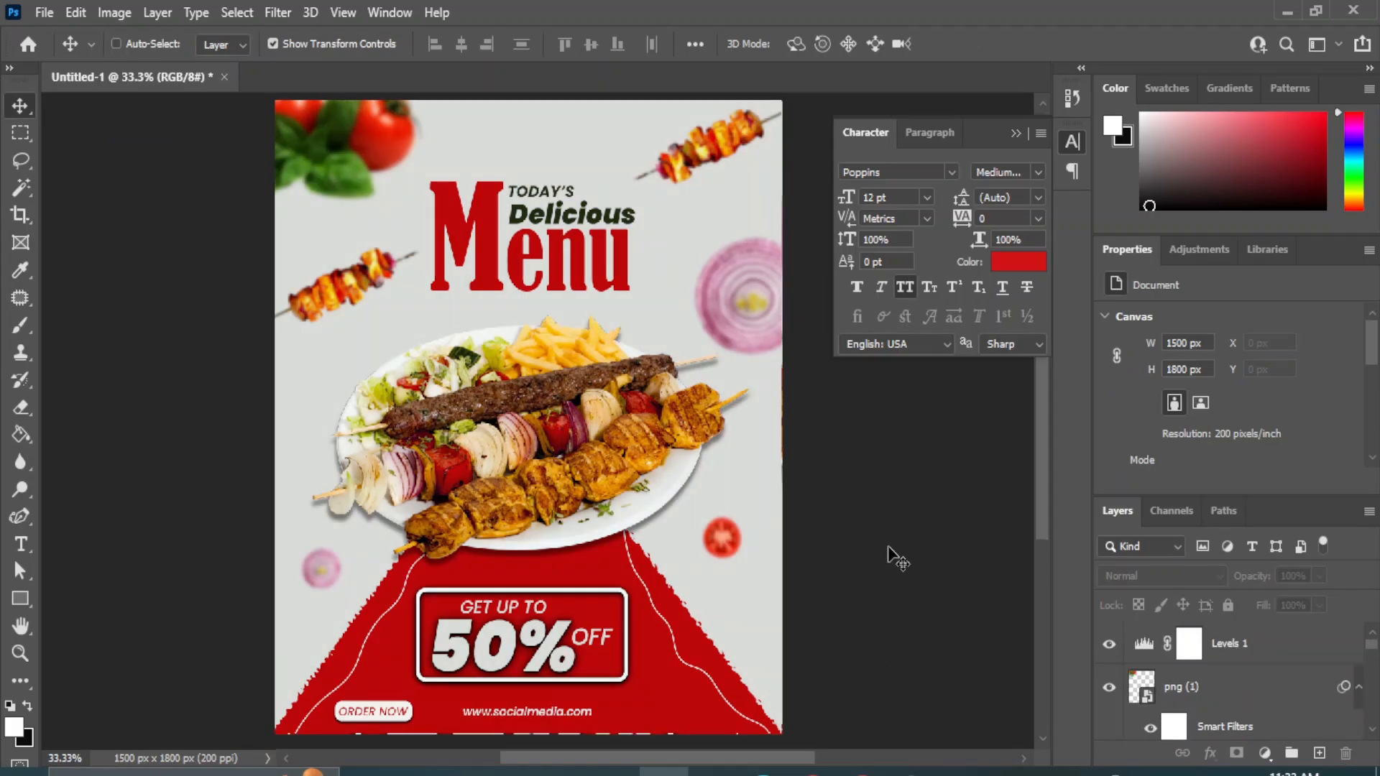
{"action": "key", "text": "ctrl+plus"}
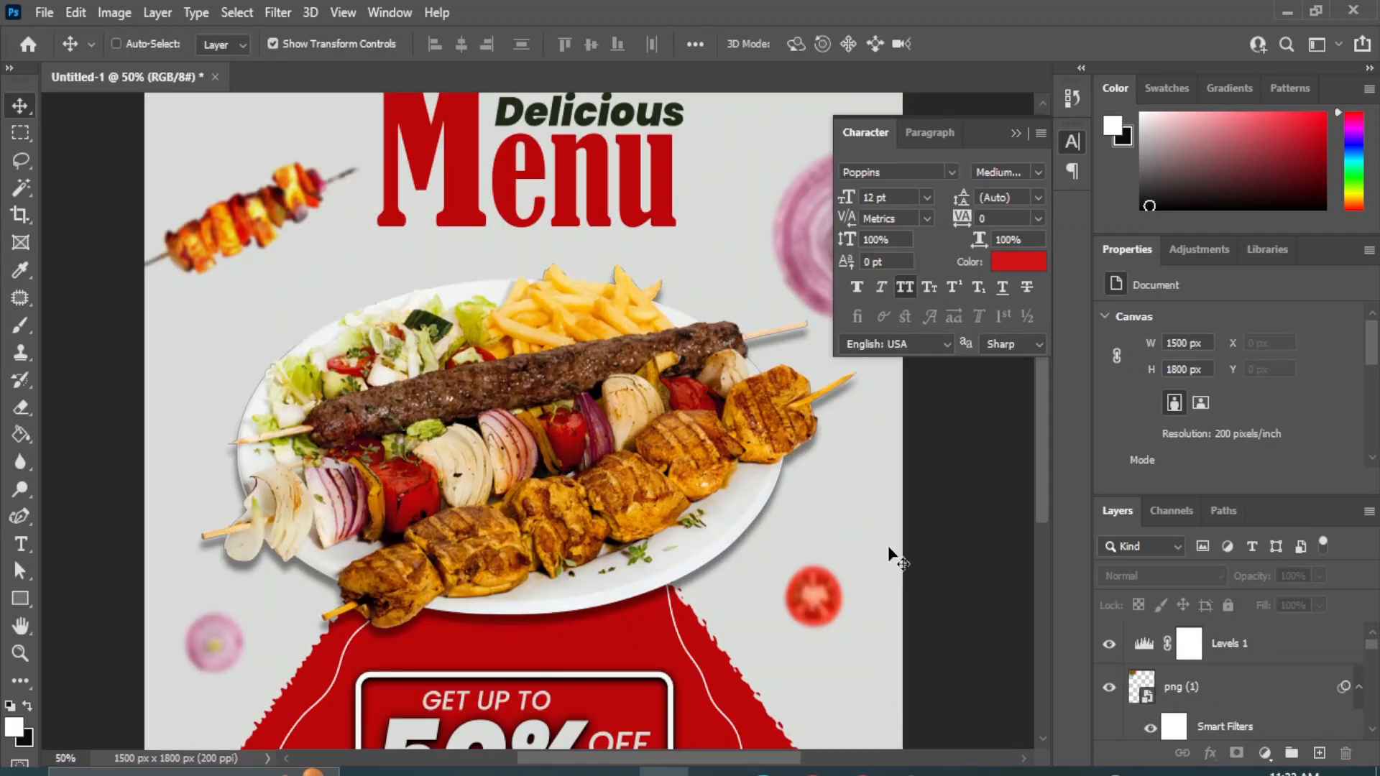
{"action": "key", "text": "ctrl+minus"}
{"action": "key", "text": "ctrl+plus"}
{"action": "key", "text": "ctrl+minus"}
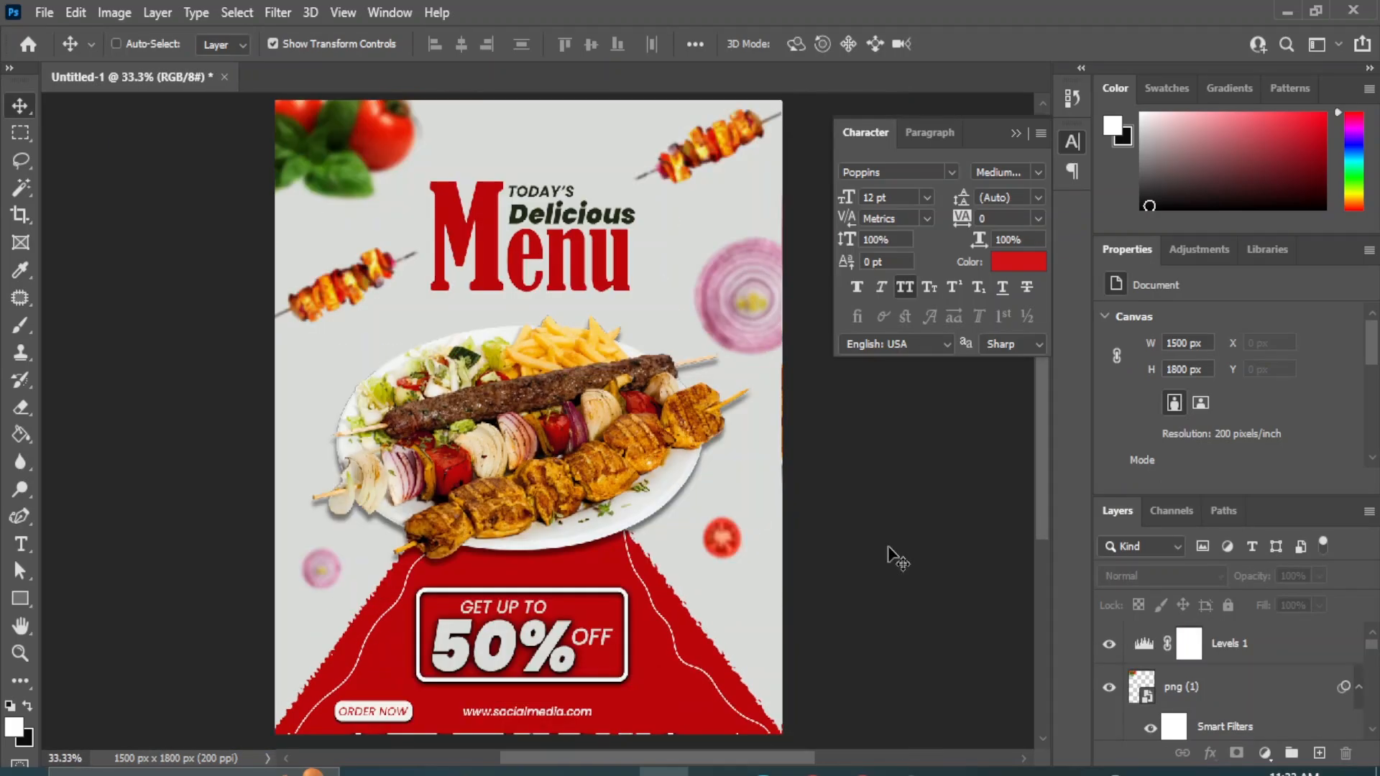
{"action": "key", "text": "ctrl+plus"}
{"action": "key", "text": "ctrl+minus"}
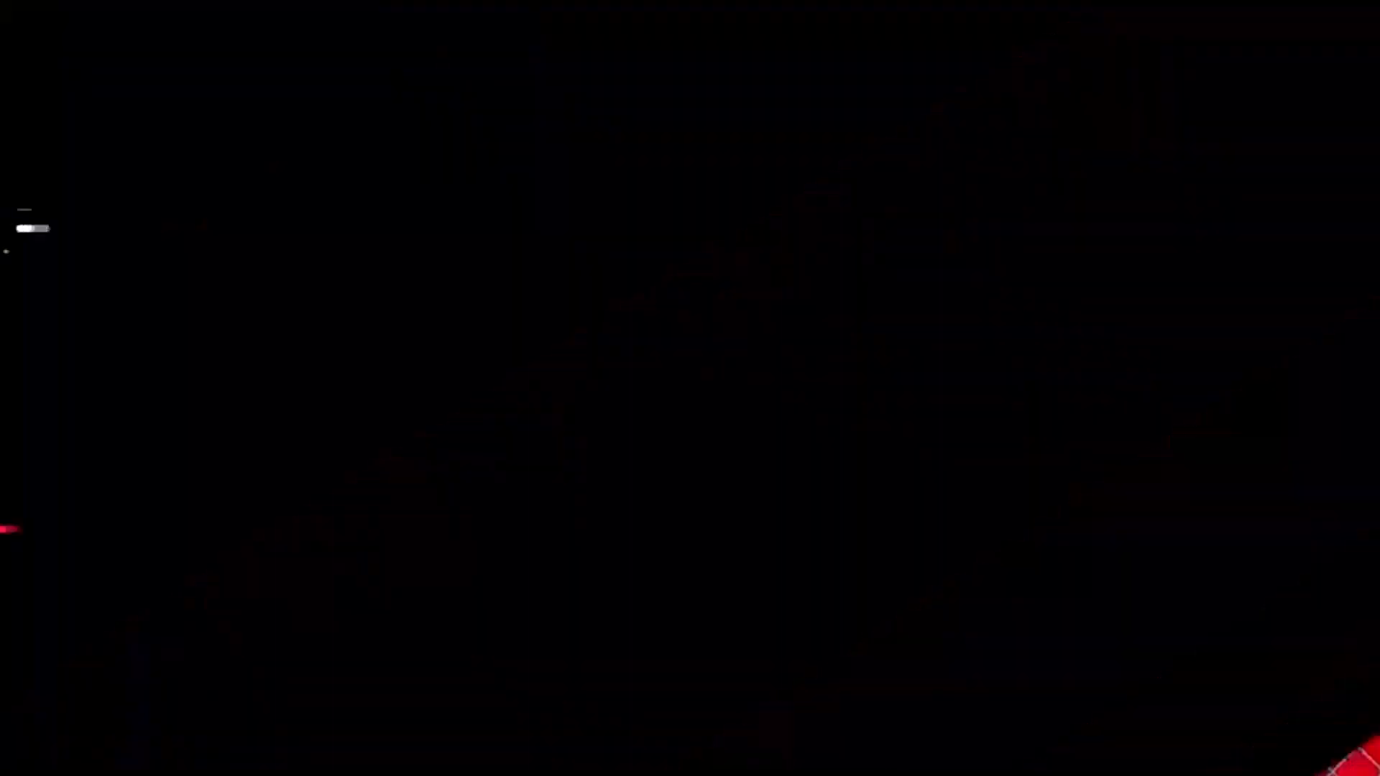